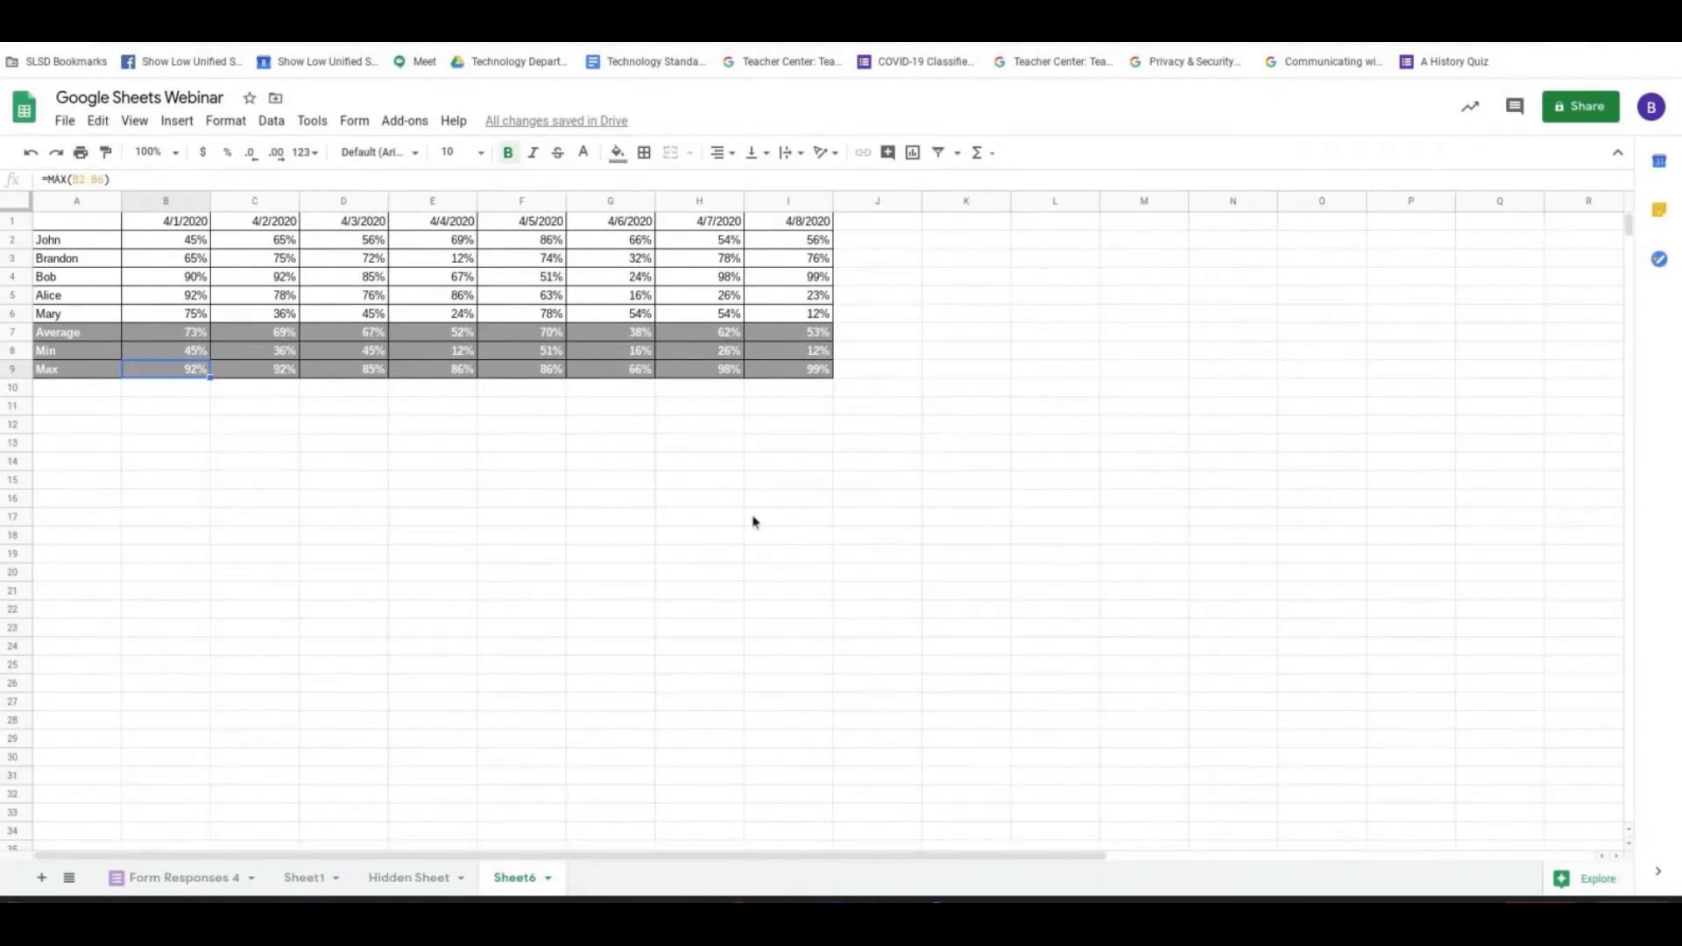
left_click_drag(179, 244, 779, 313)
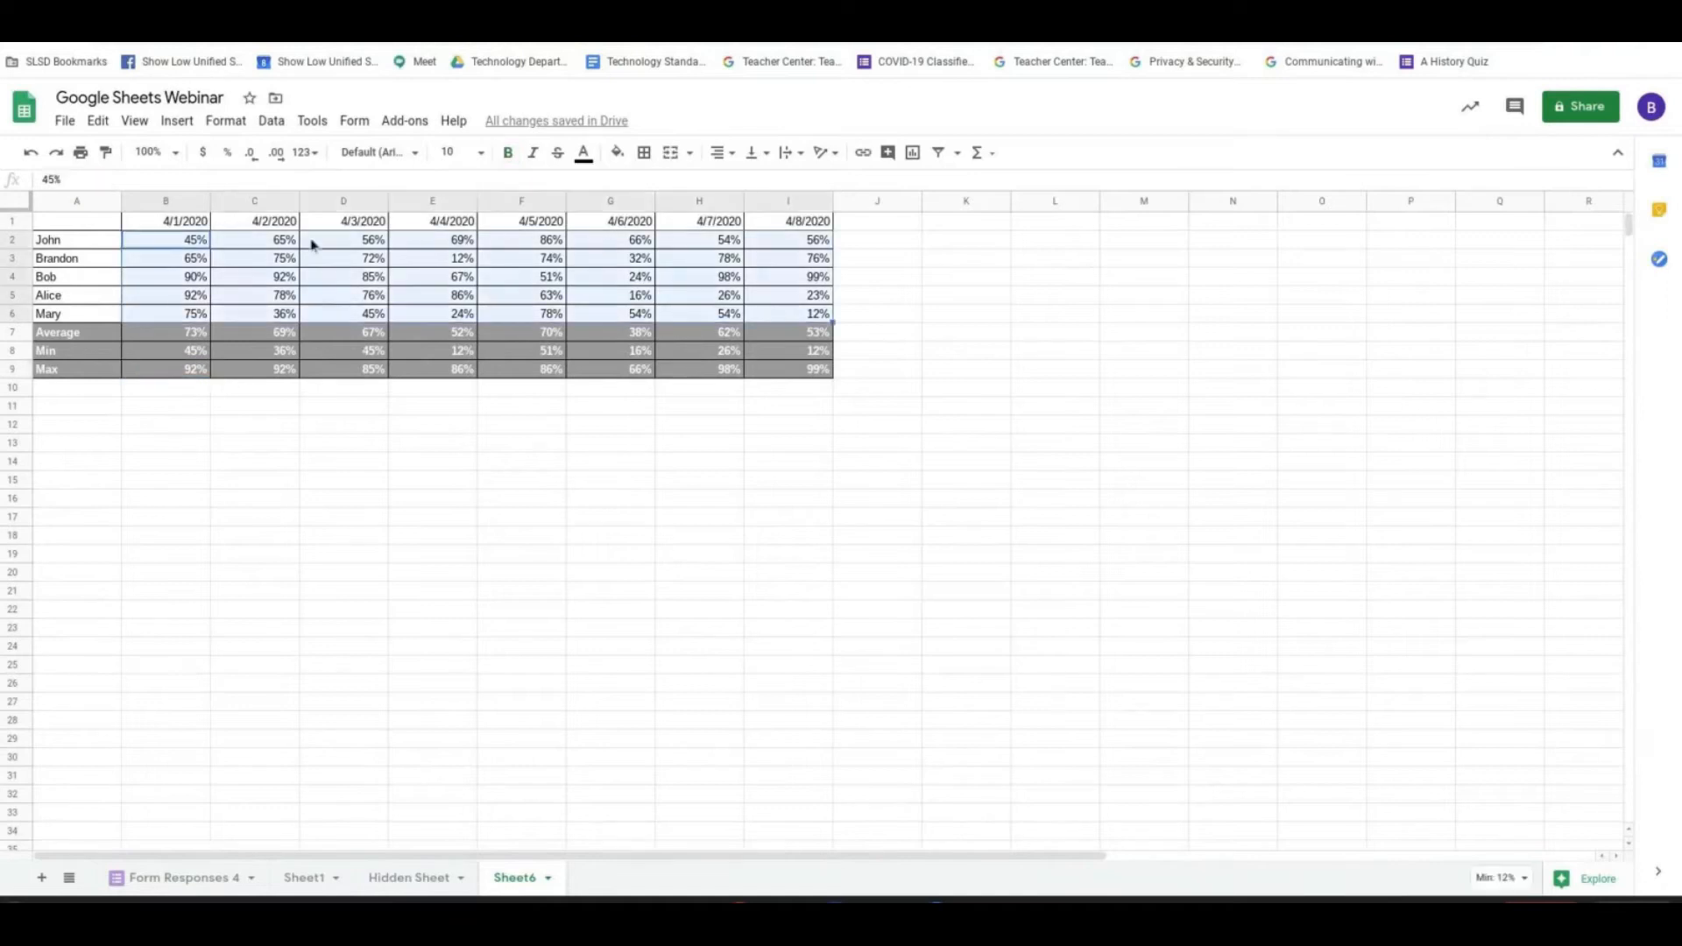
left_click(133, 122)
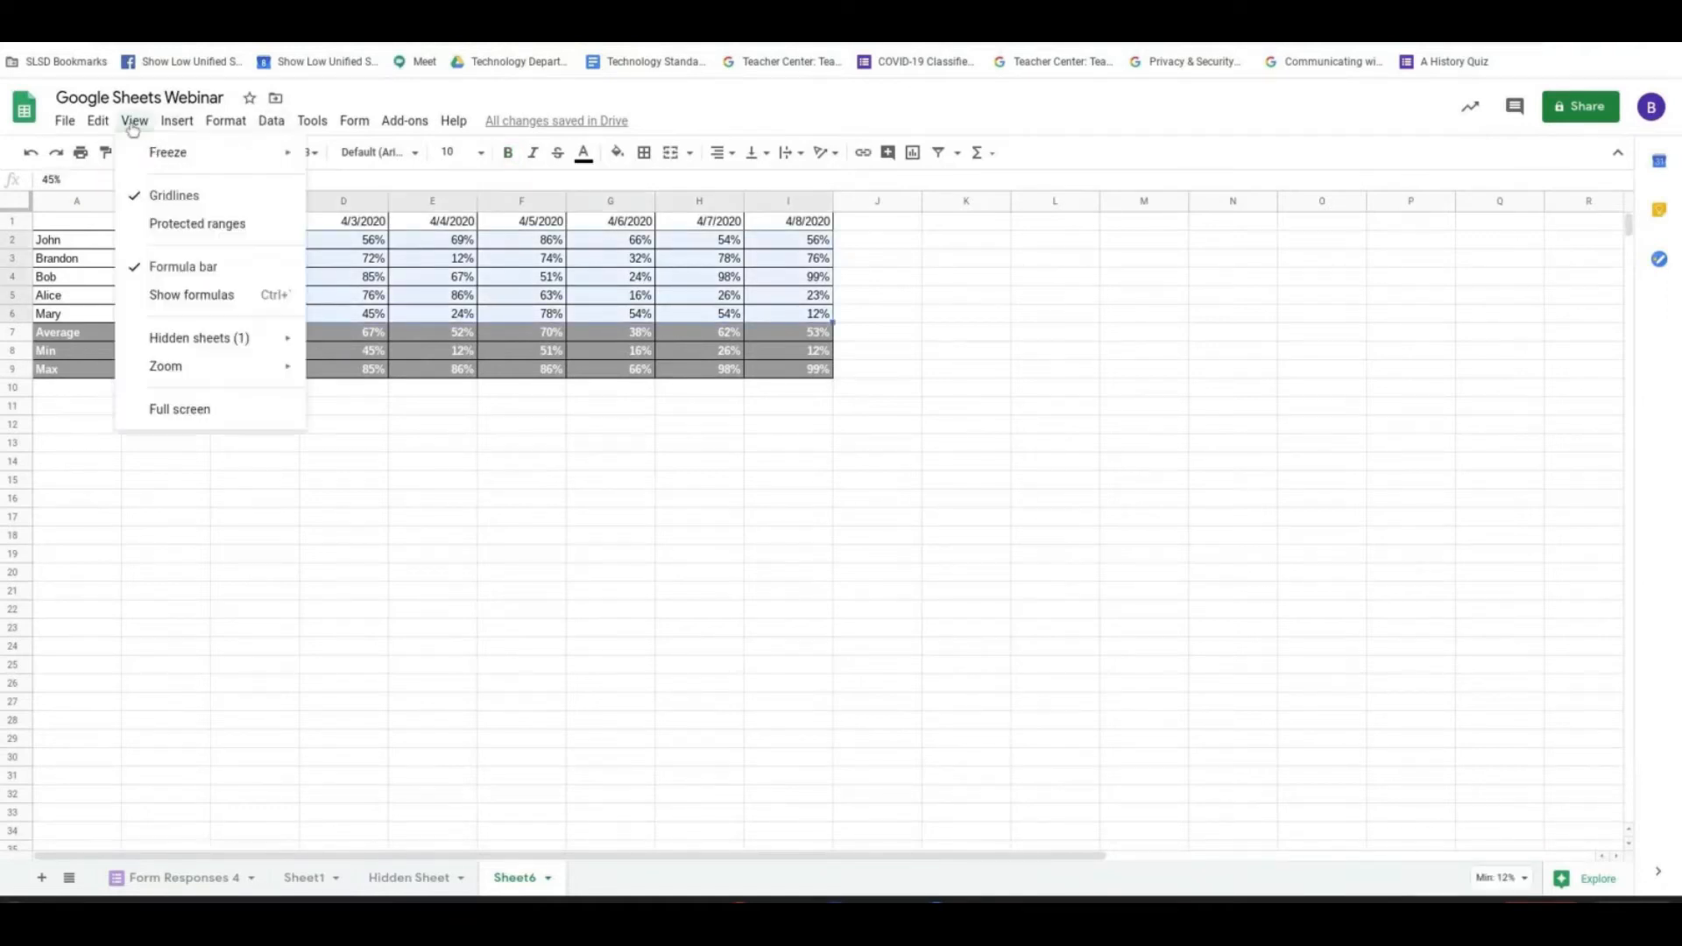
mouse_move(192, 134)
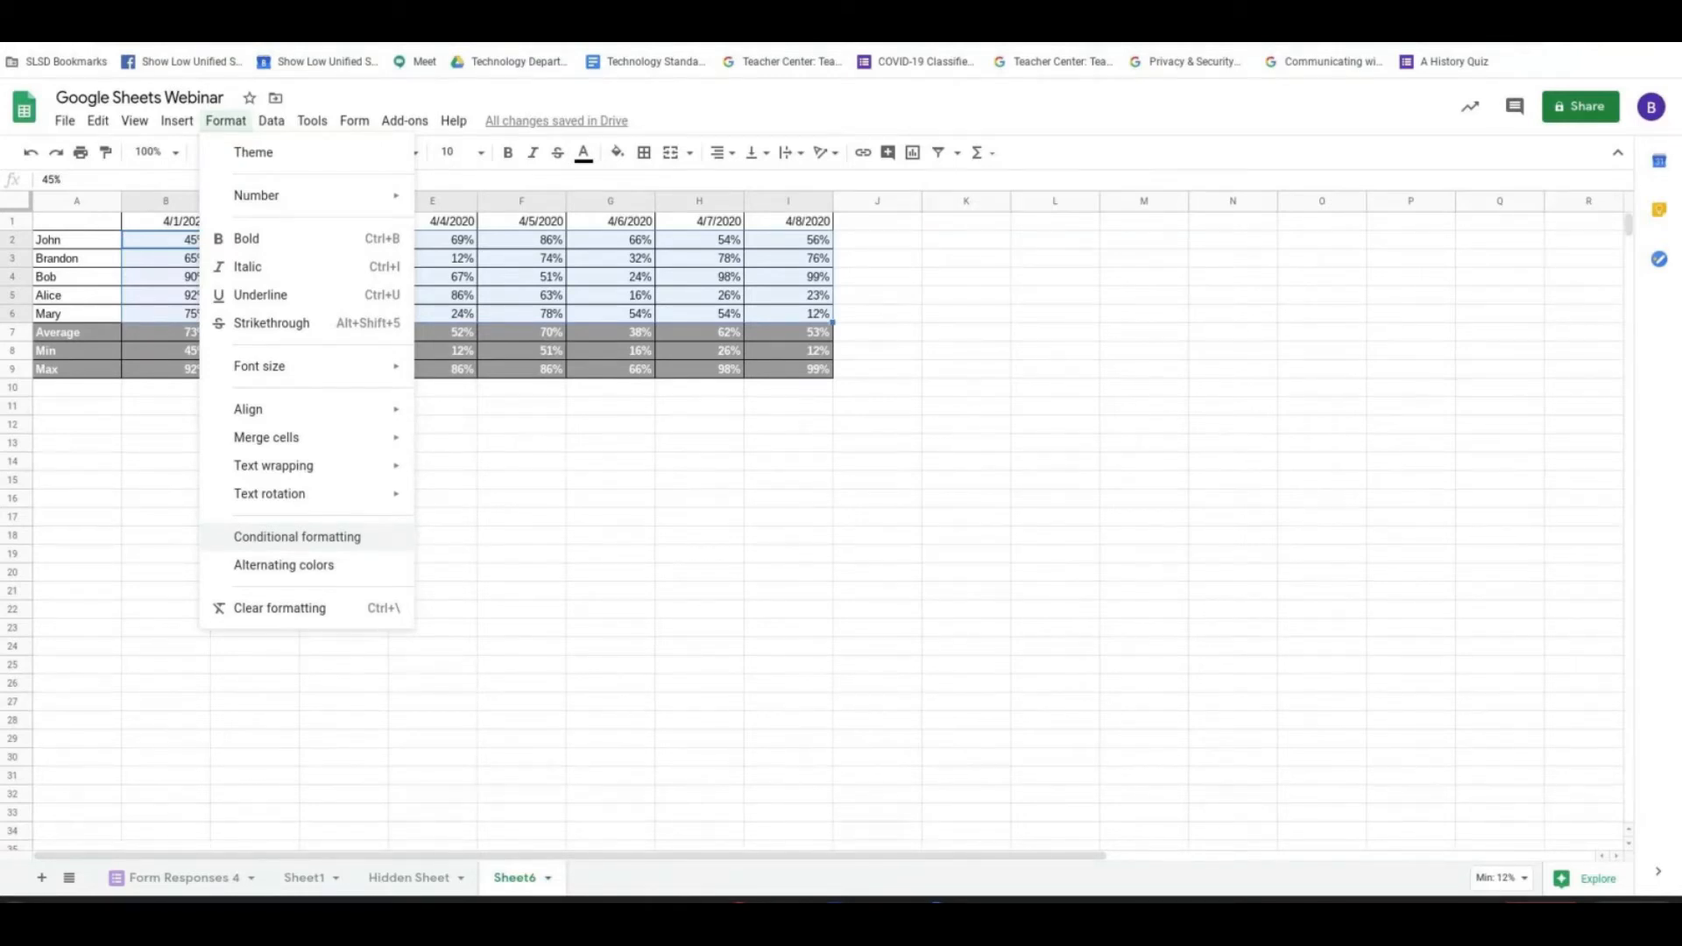
left_click(153, 263)
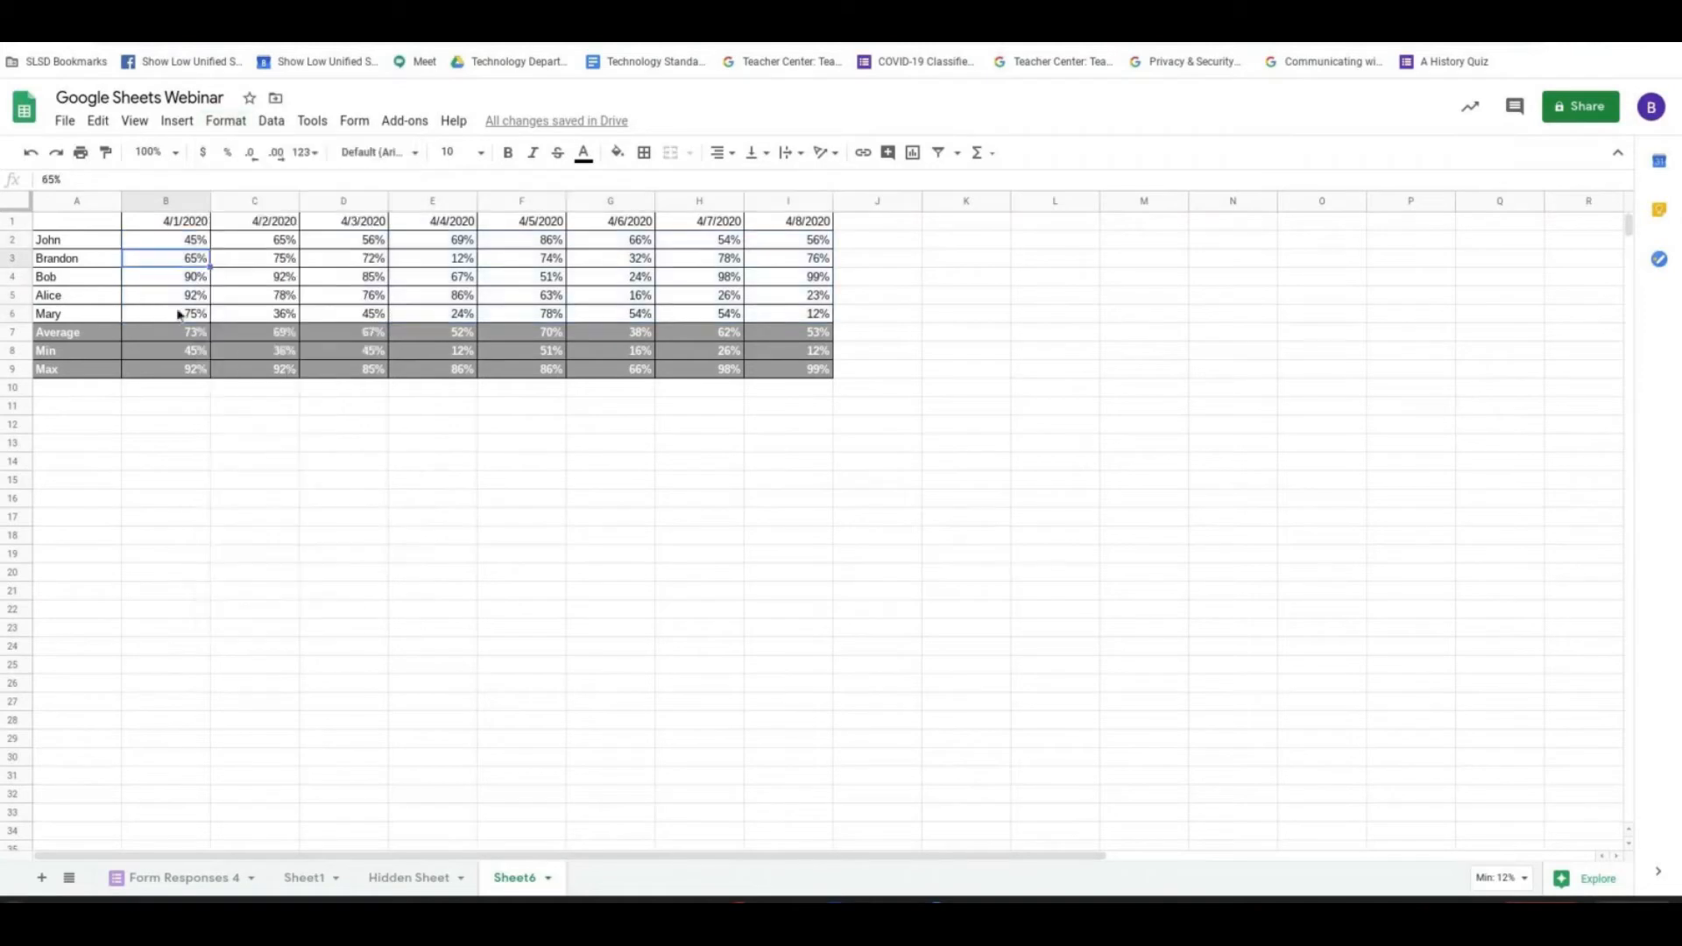
- Add a conditional formatting rule to the percentages in B2:I6 for values greater than 90
left_click_drag(170, 240, 797, 318)
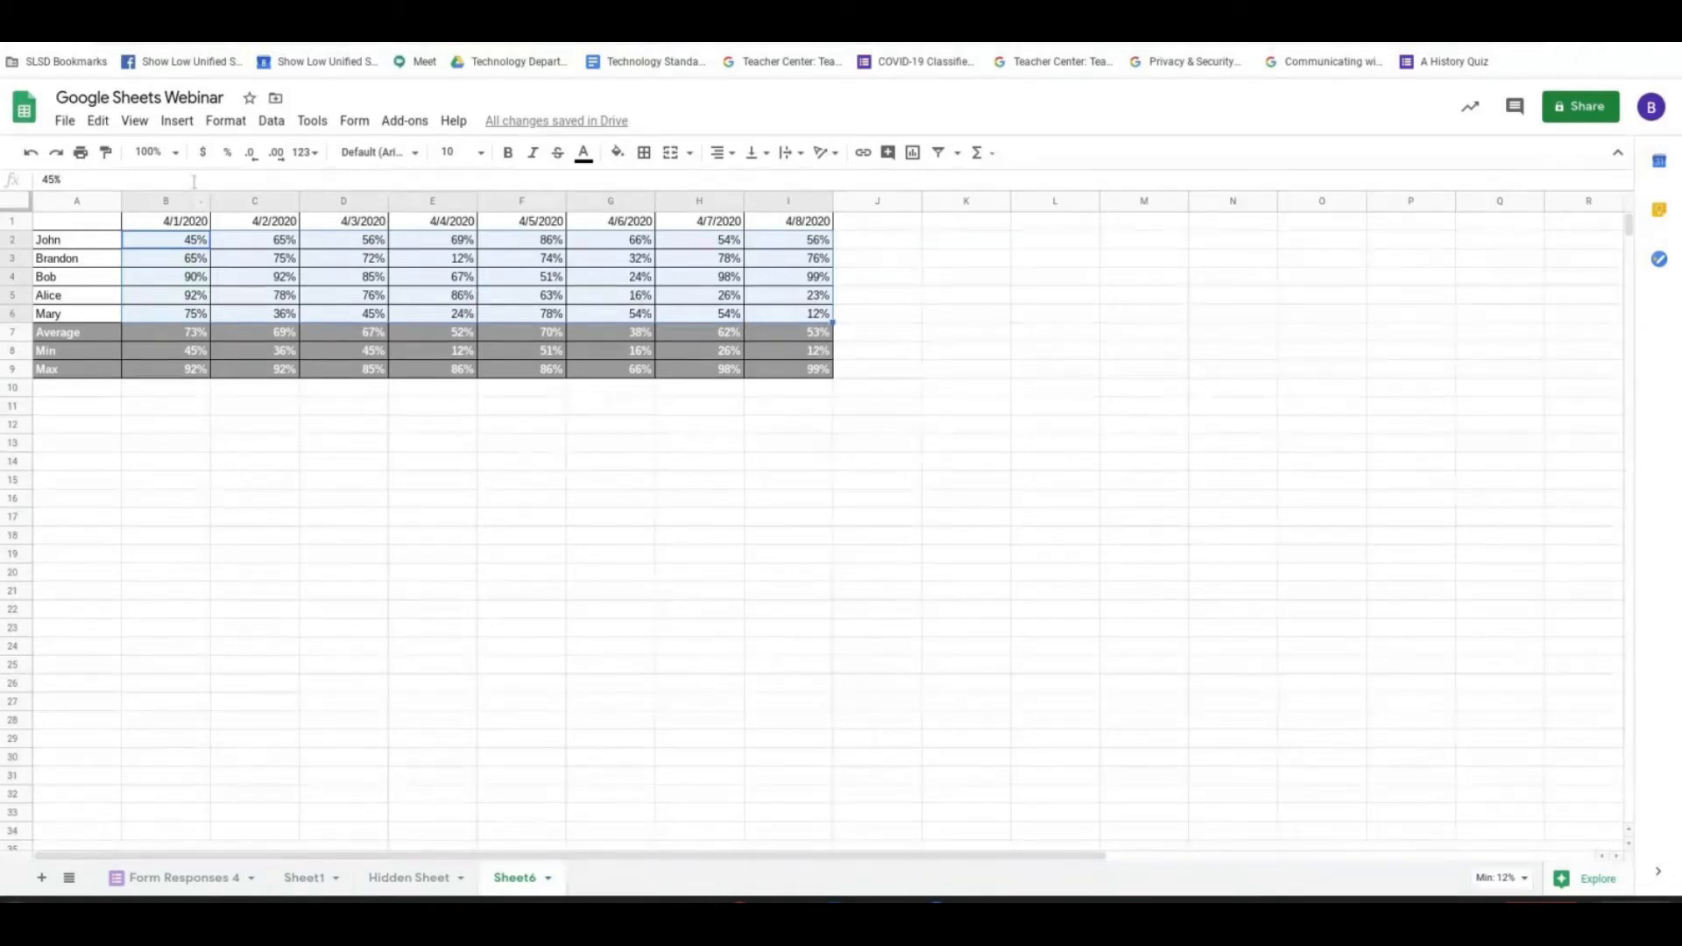
left_click(226, 121)
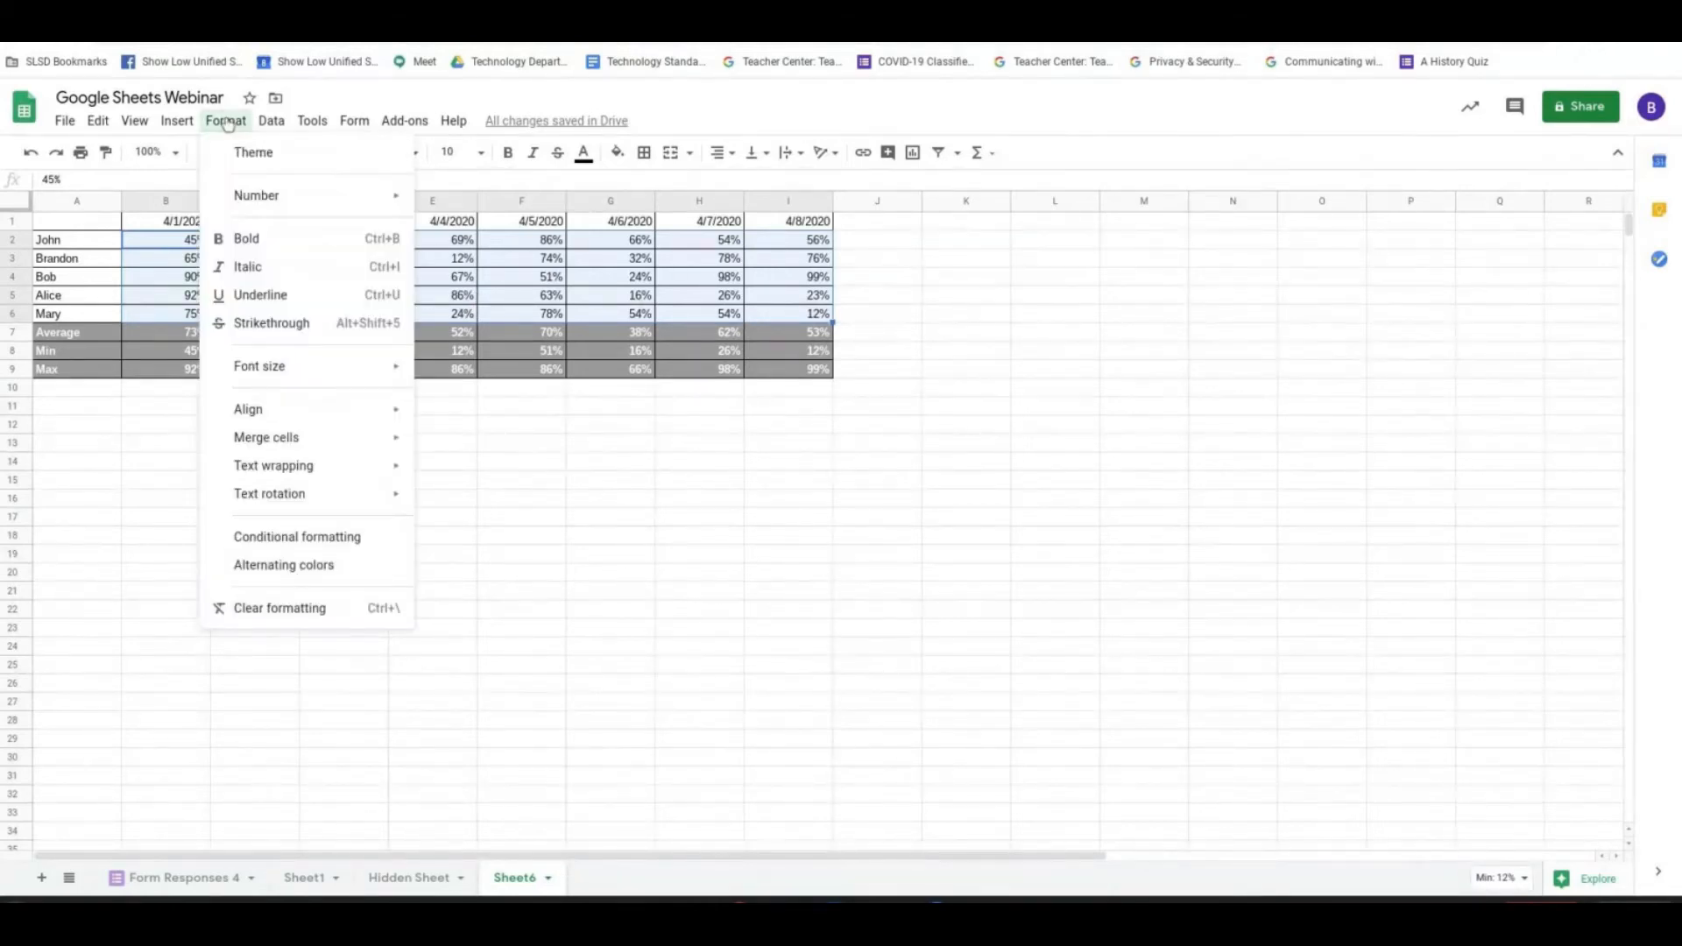
left_click(276, 537)
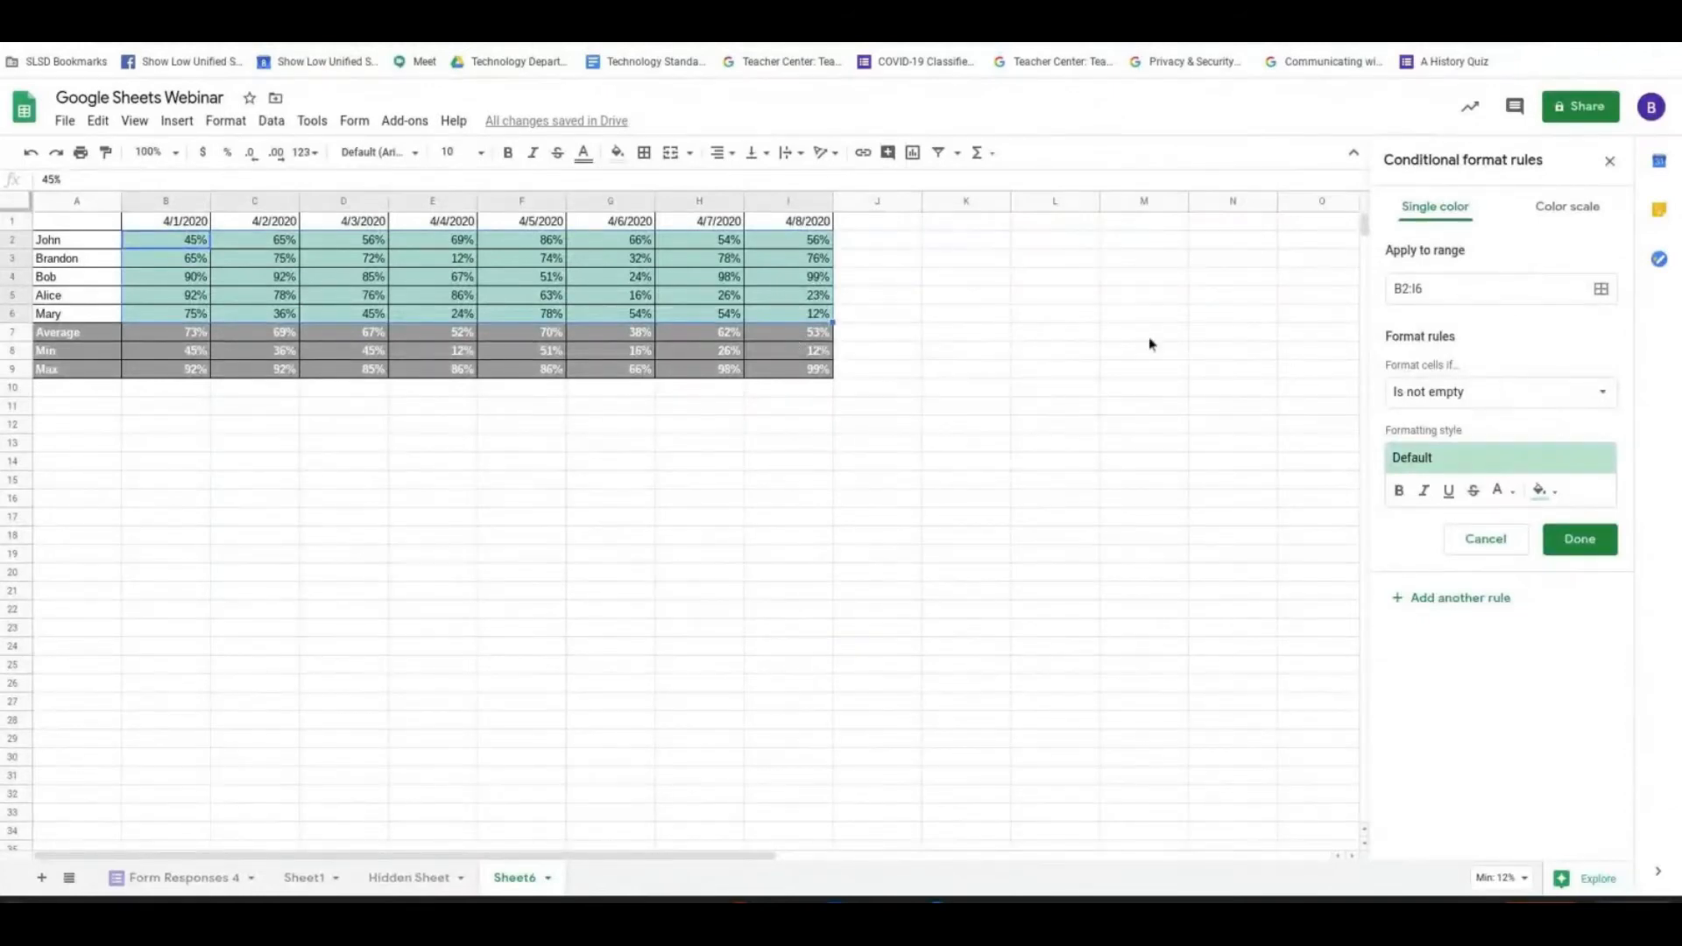
left_click(1607, 405)
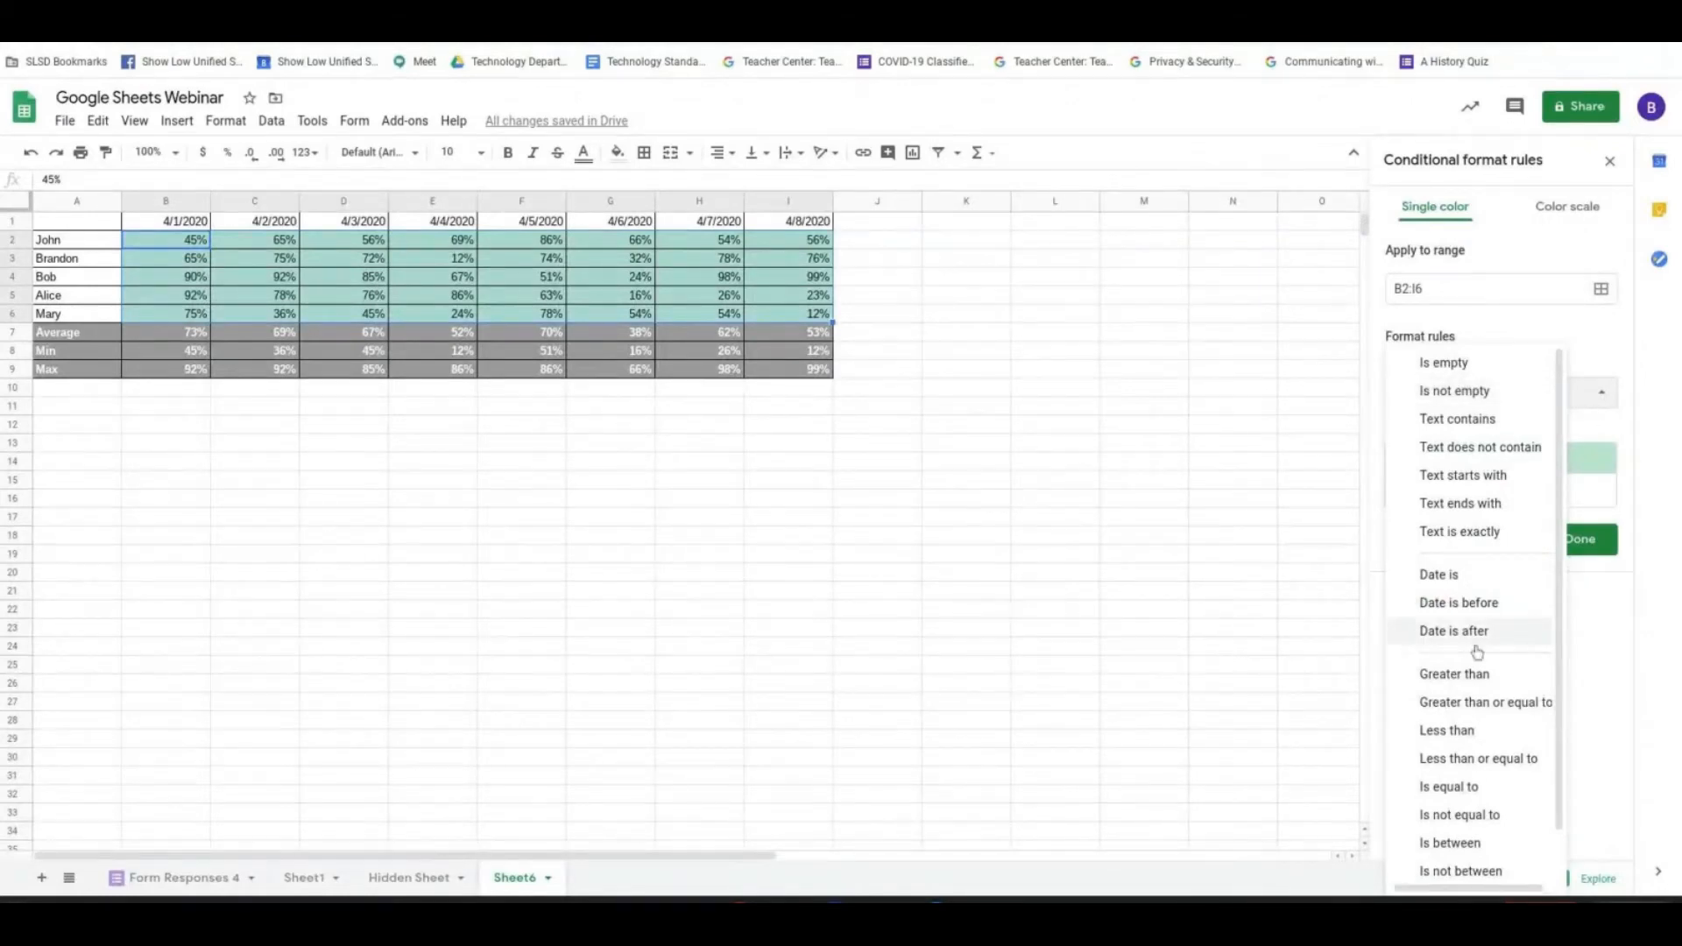
left_click(1453, 674)
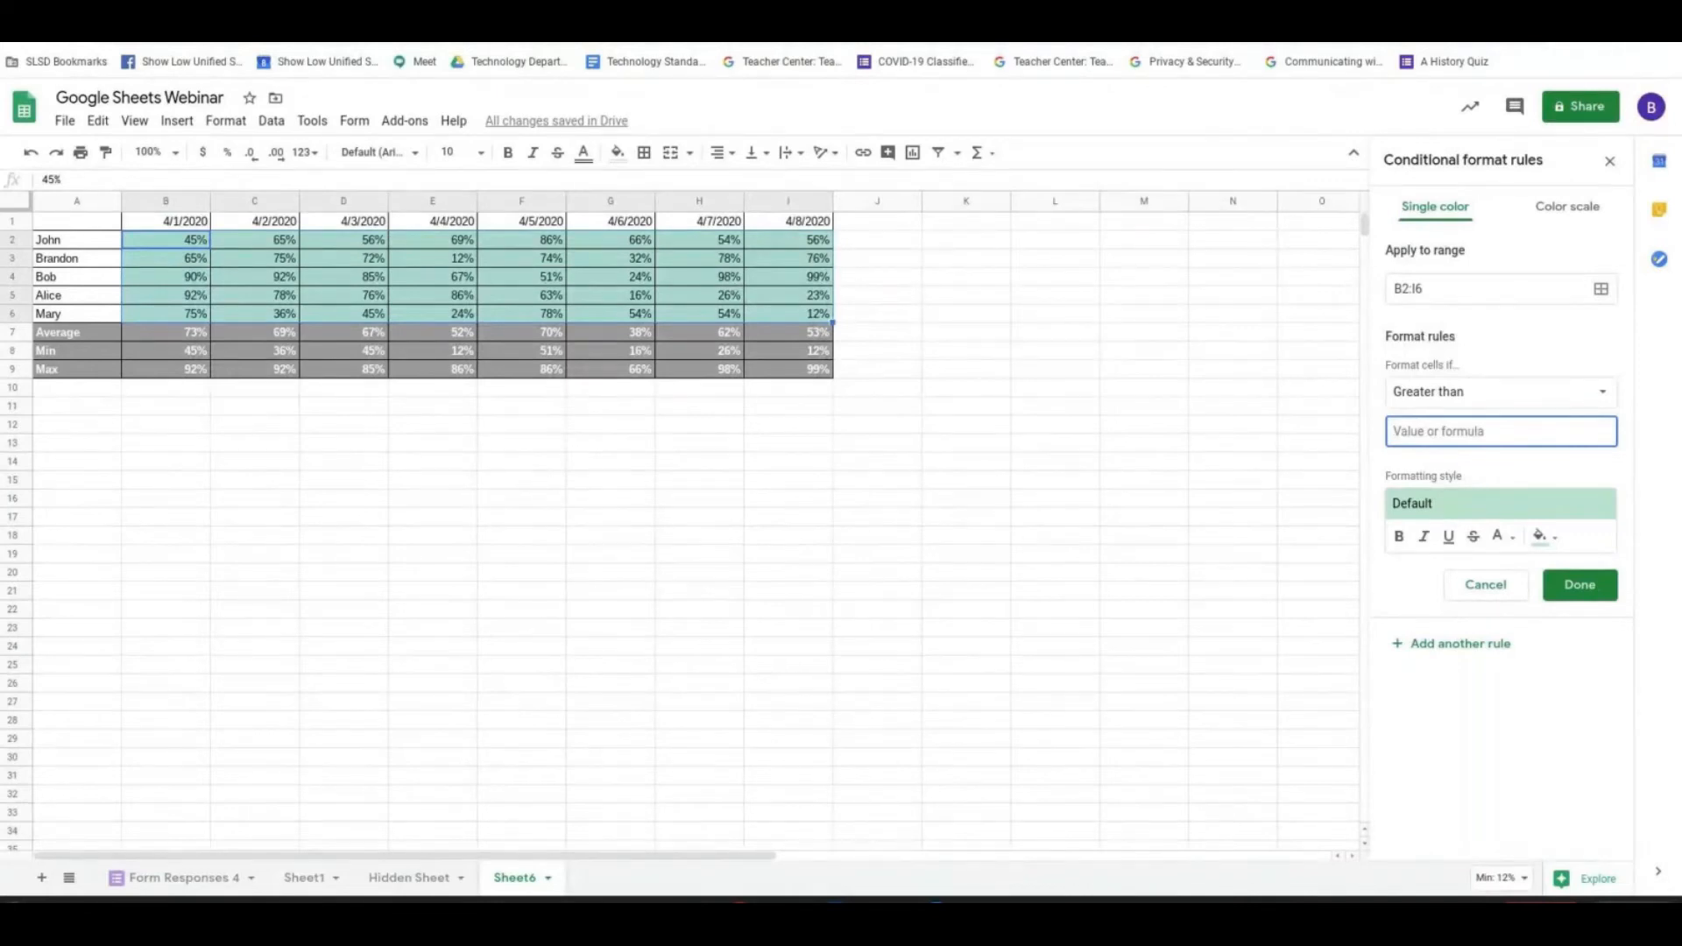
type("90")
- Give the greater-than rule a custom blue fill colour and save the rule
left_click(1443, 513)
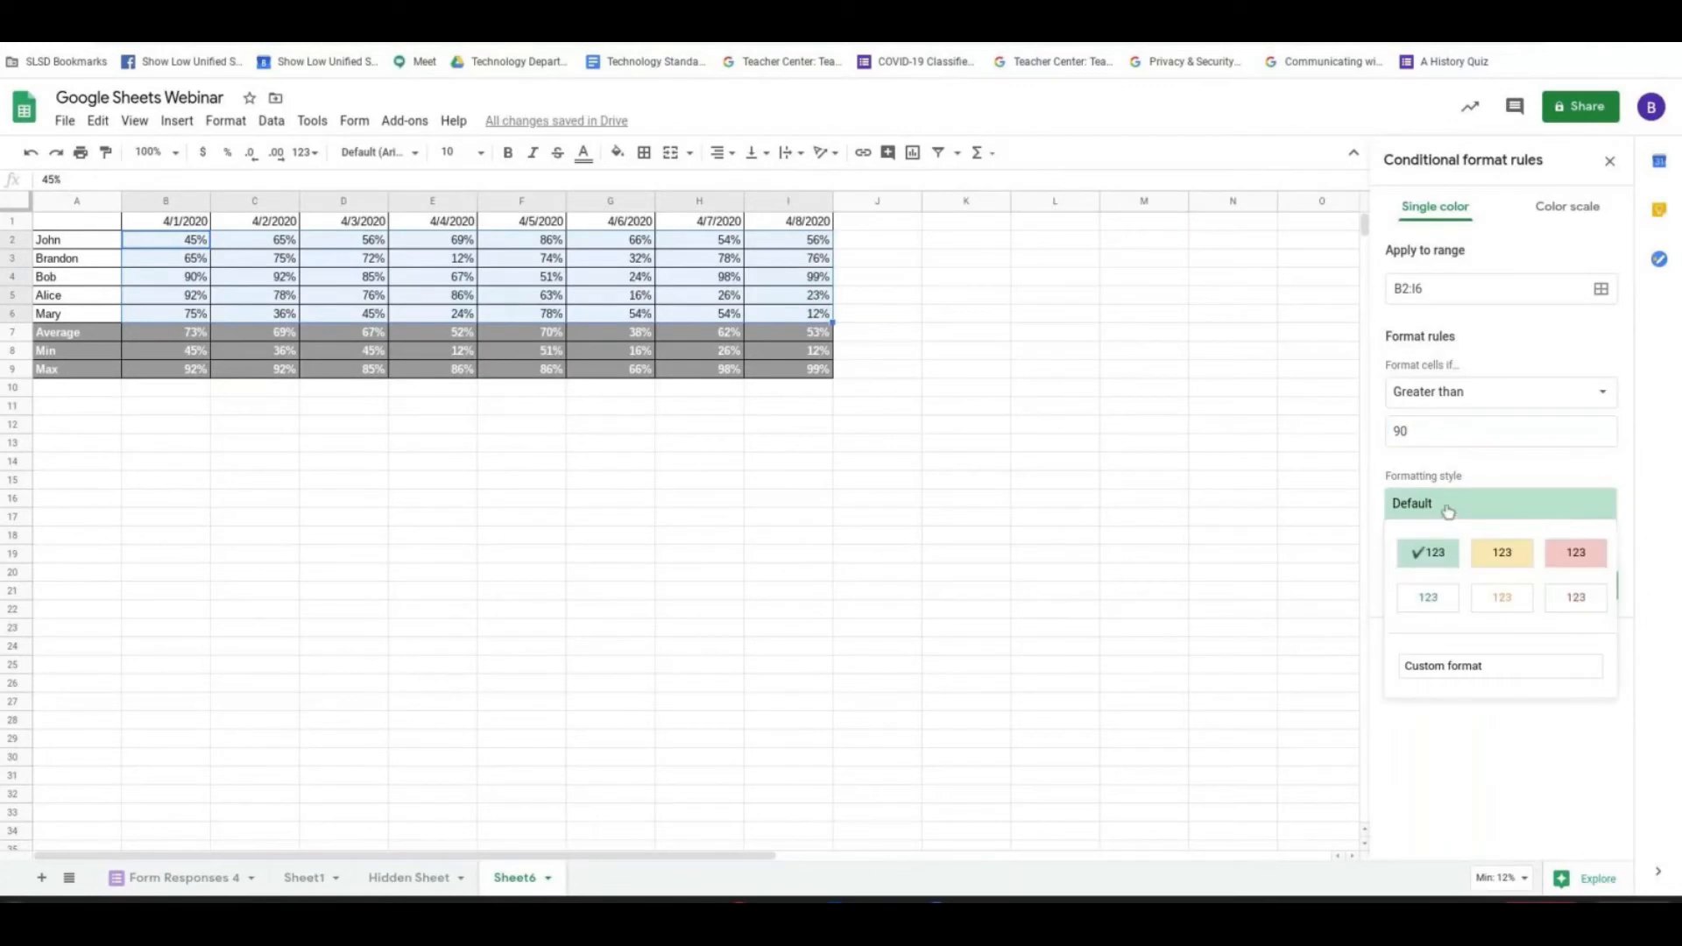
left_click(1463, 666)
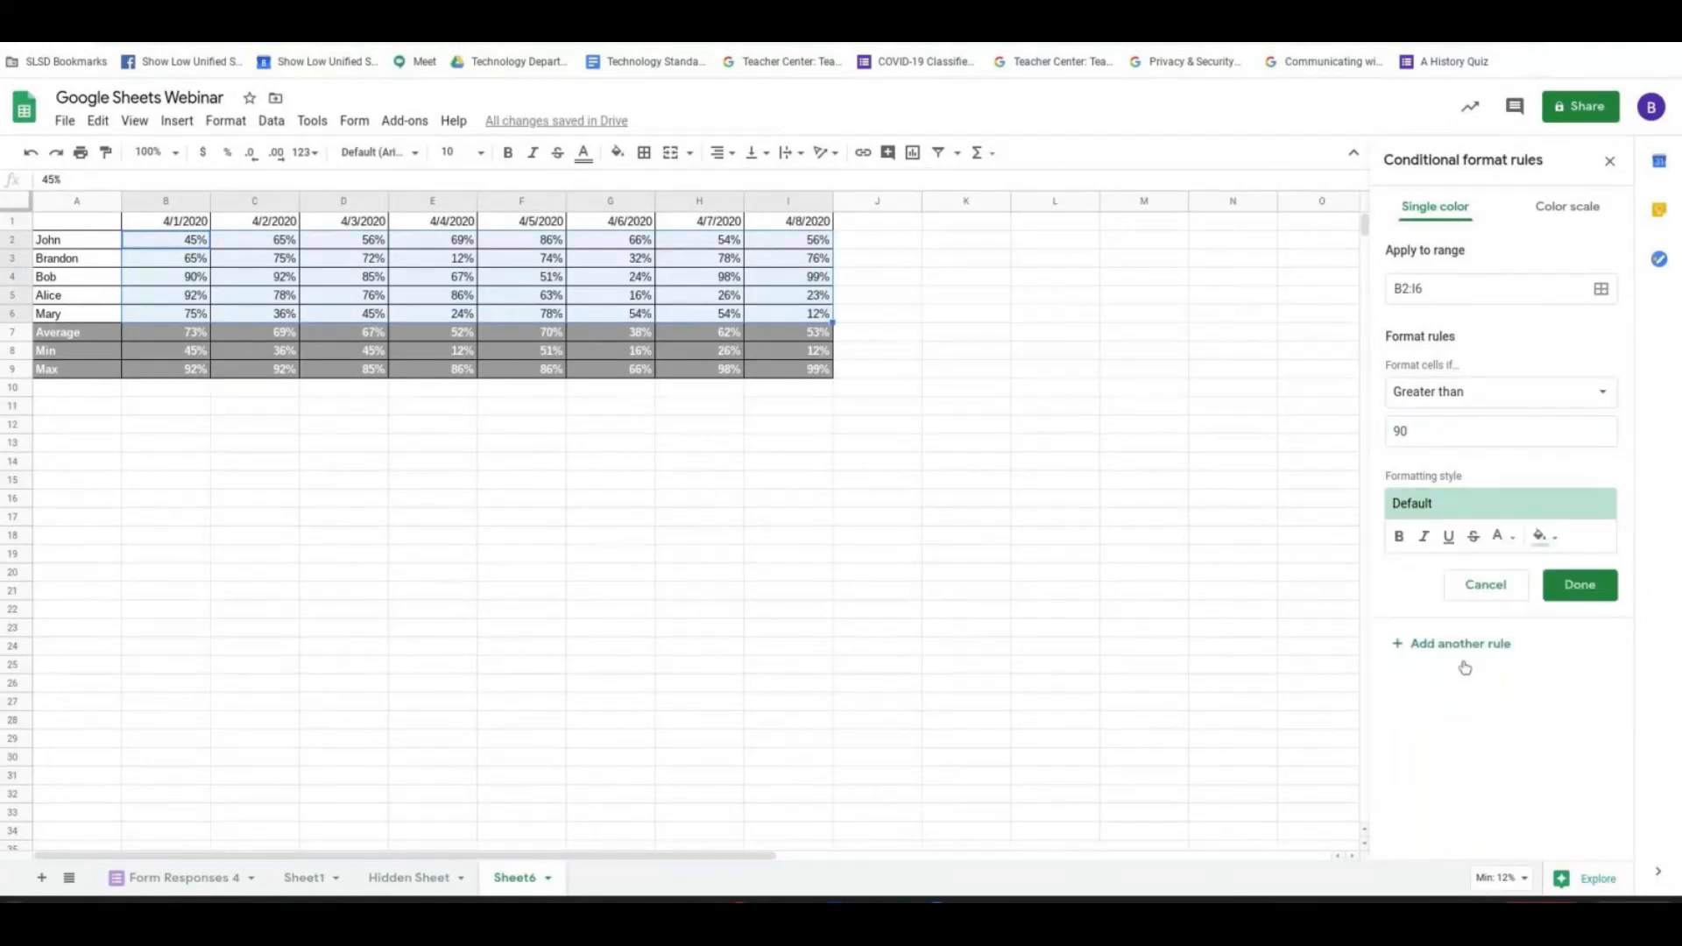
left_click(1541, 536)
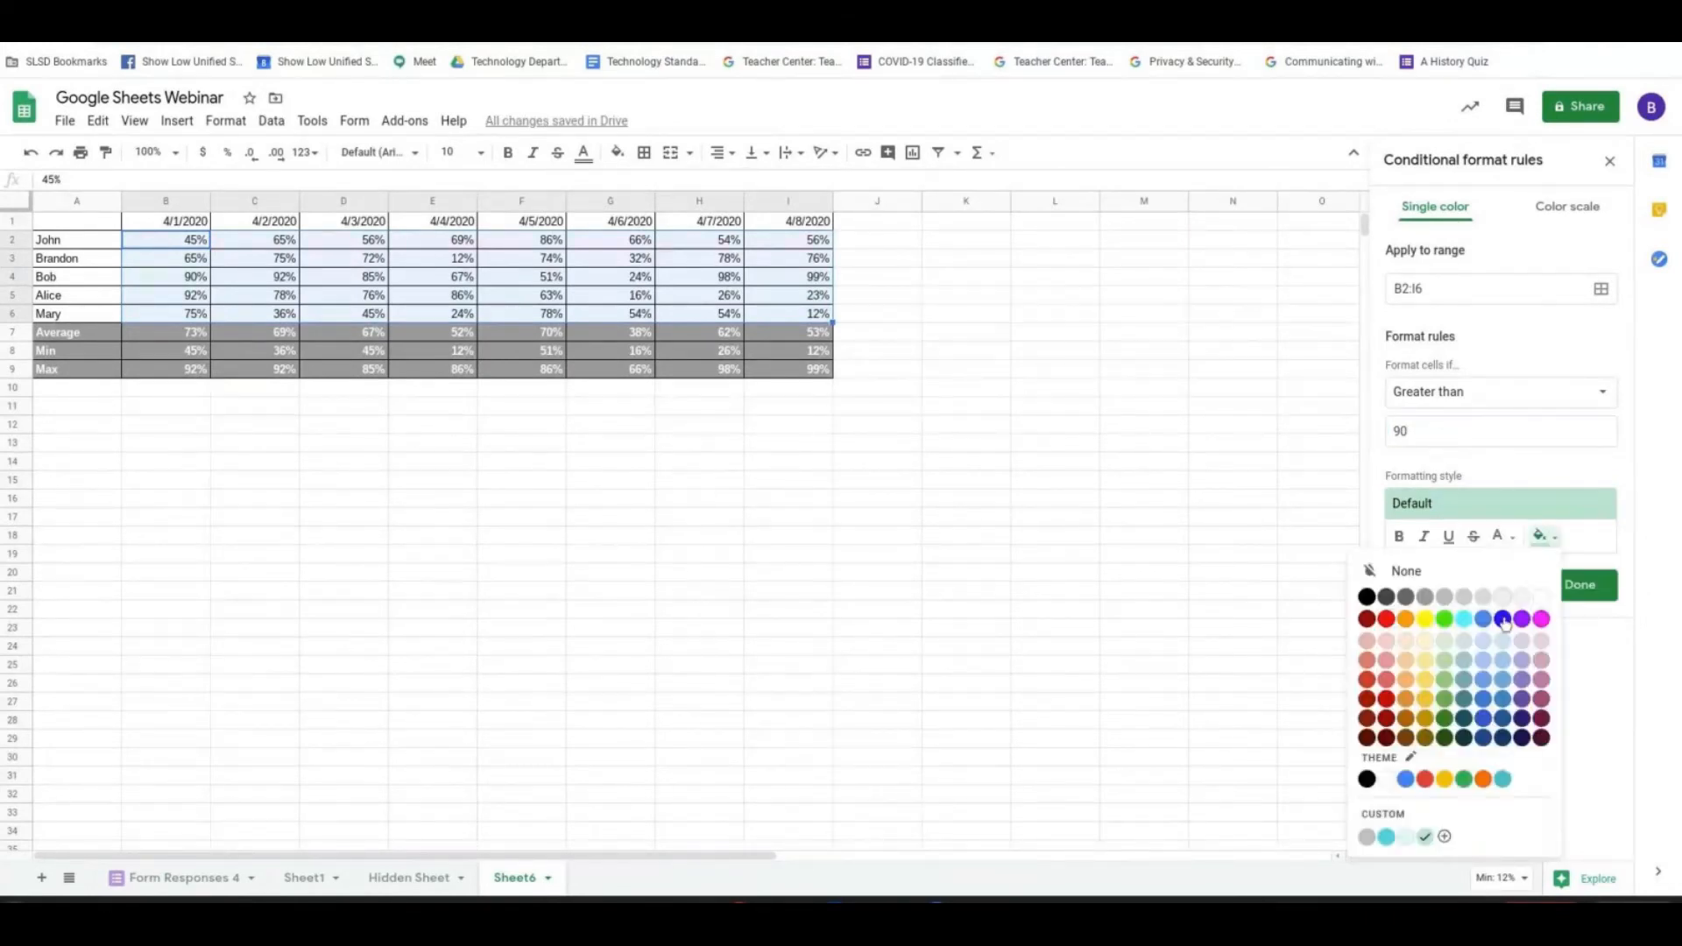
left_click(1484, 620)
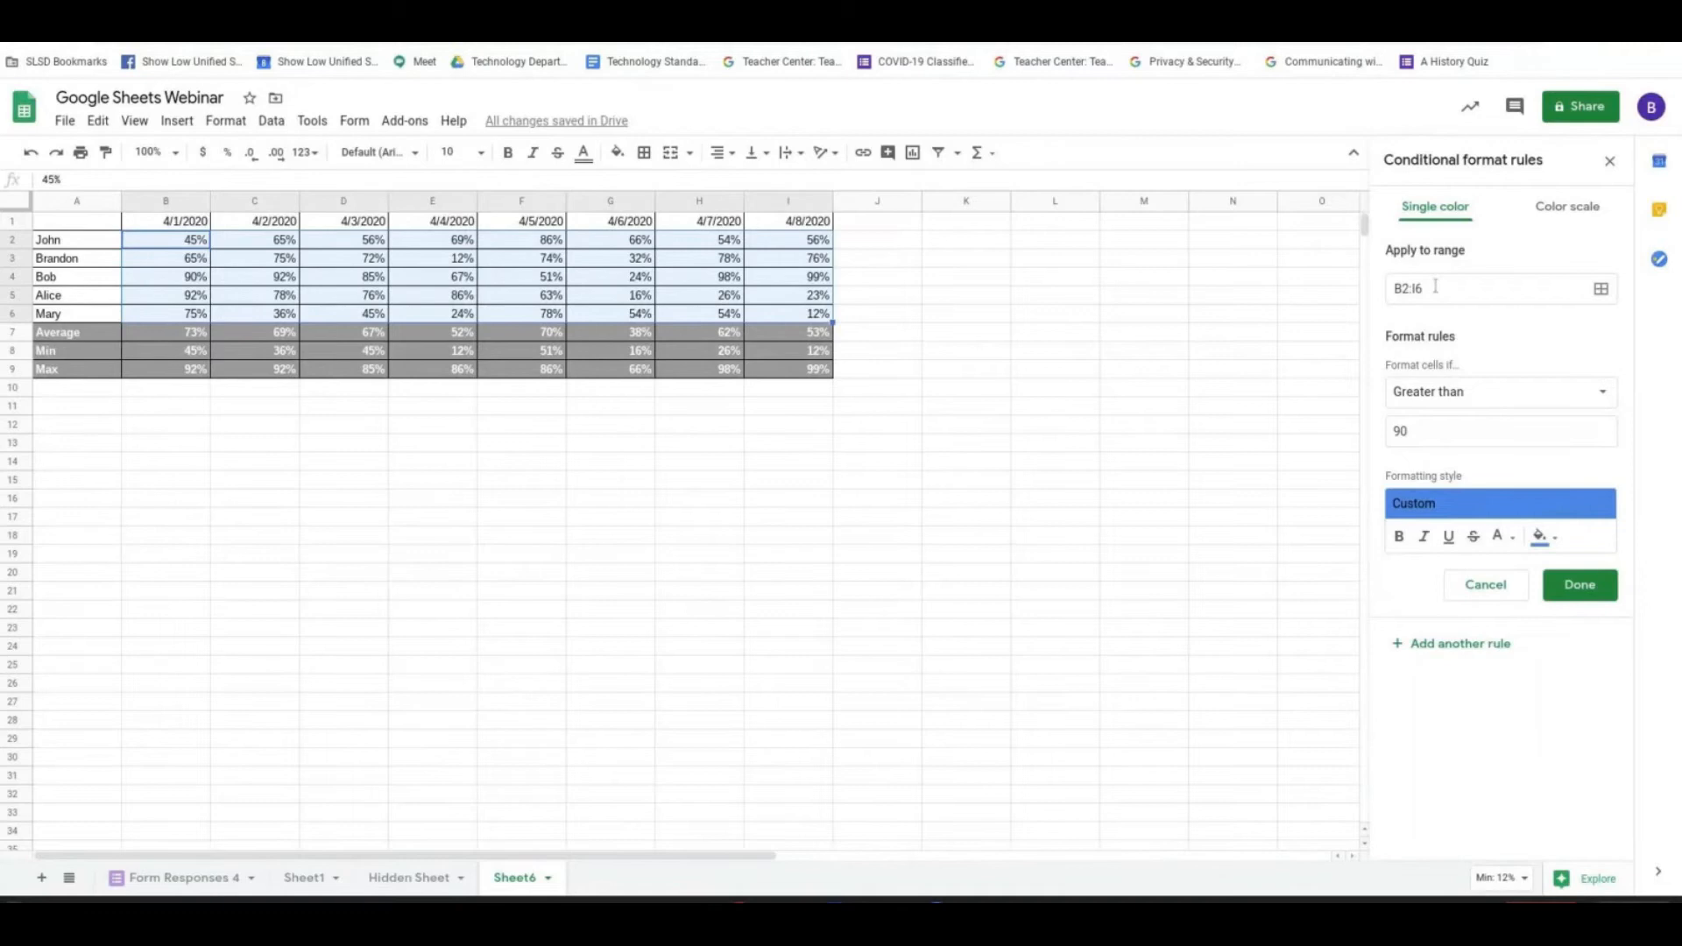
left_click(1580, 593)
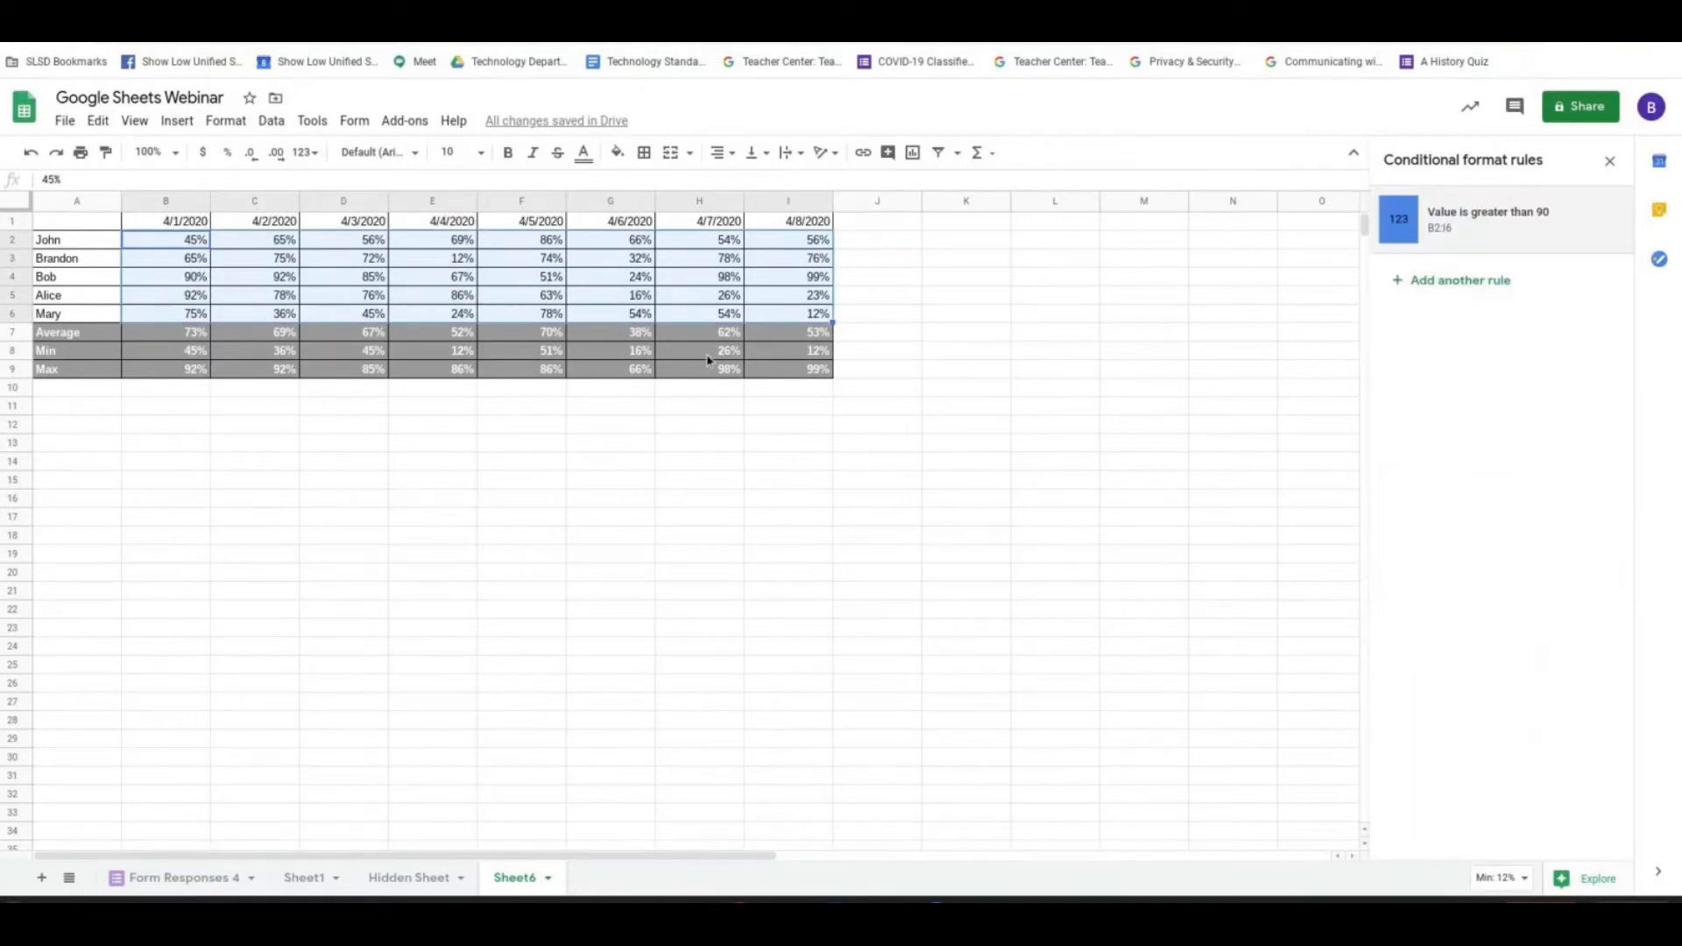
- Check the high scores in the table, then set the greater-than rule's threshold to .9 and save it
left_click(711, 258)
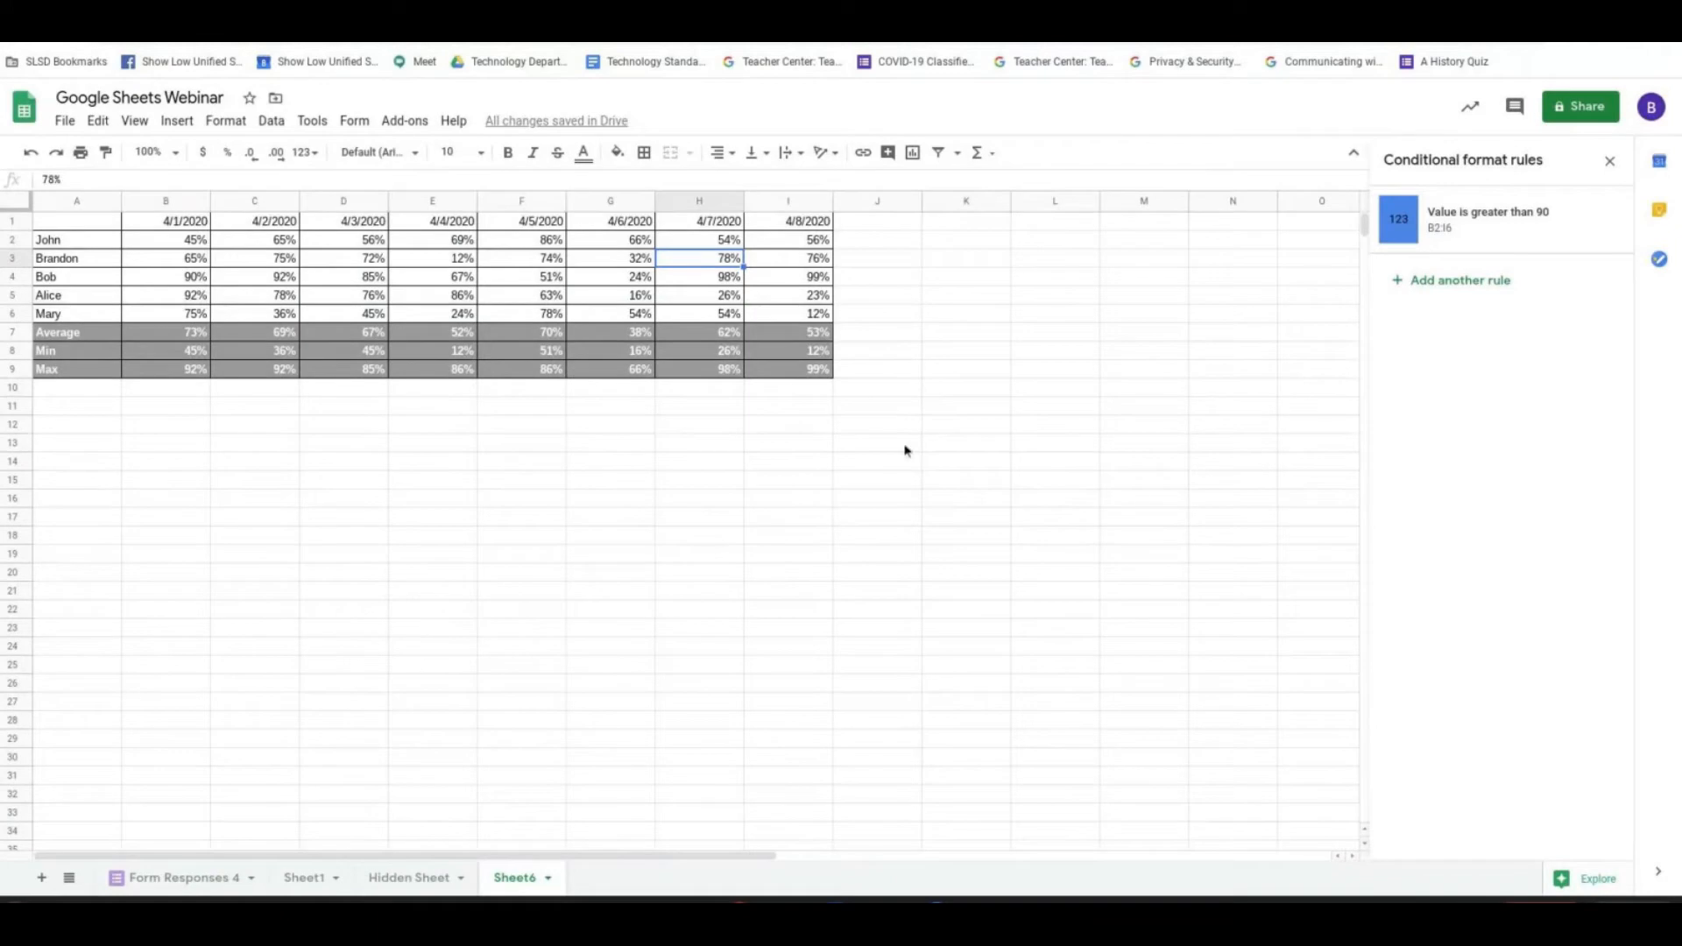
left_click(808, 279)
left_click(719, 279)
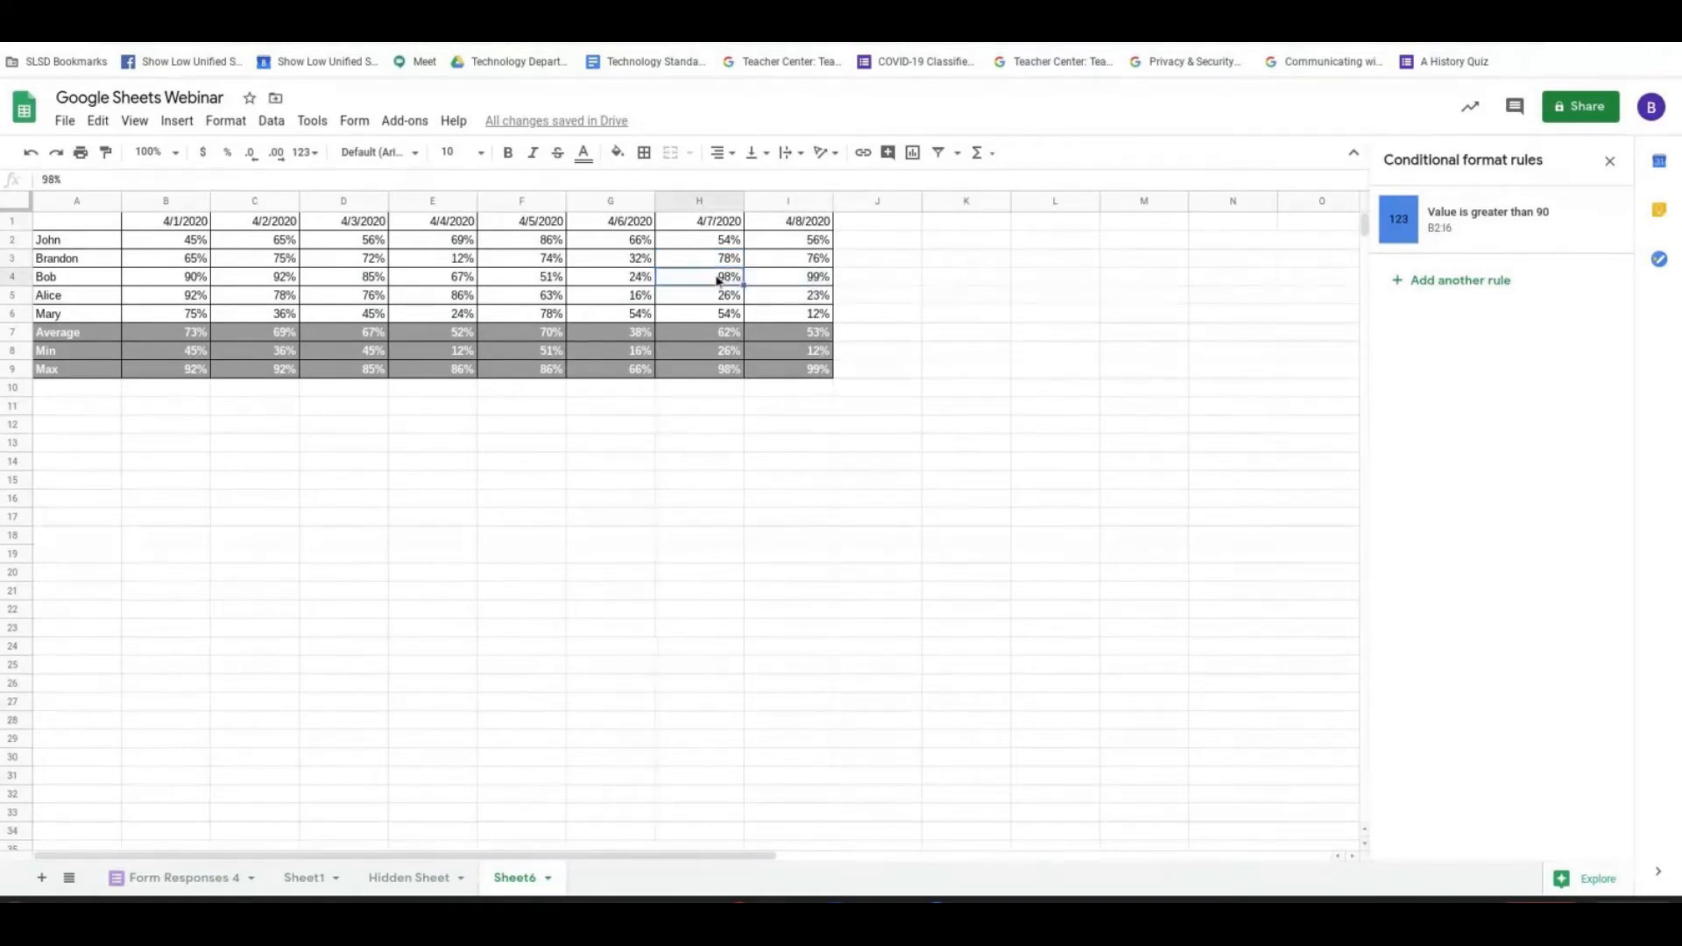
left_click(1489, 223)
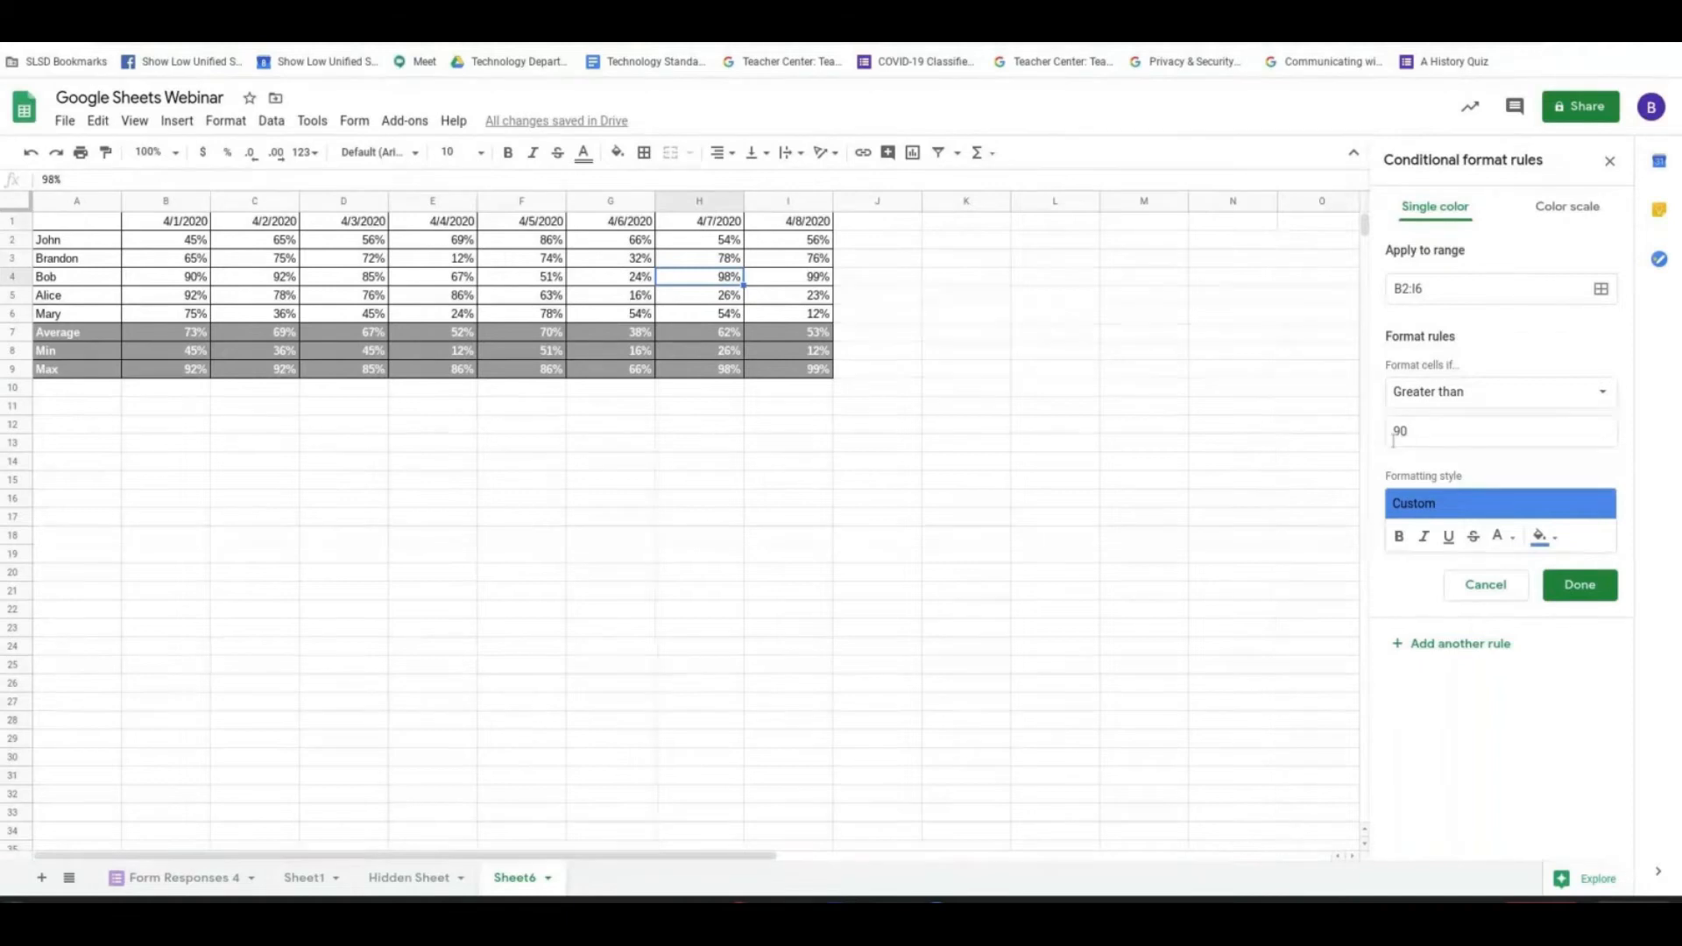
left_click_drag(1392, 441, 1440, 498)
key("BackSpace")
type(".9")
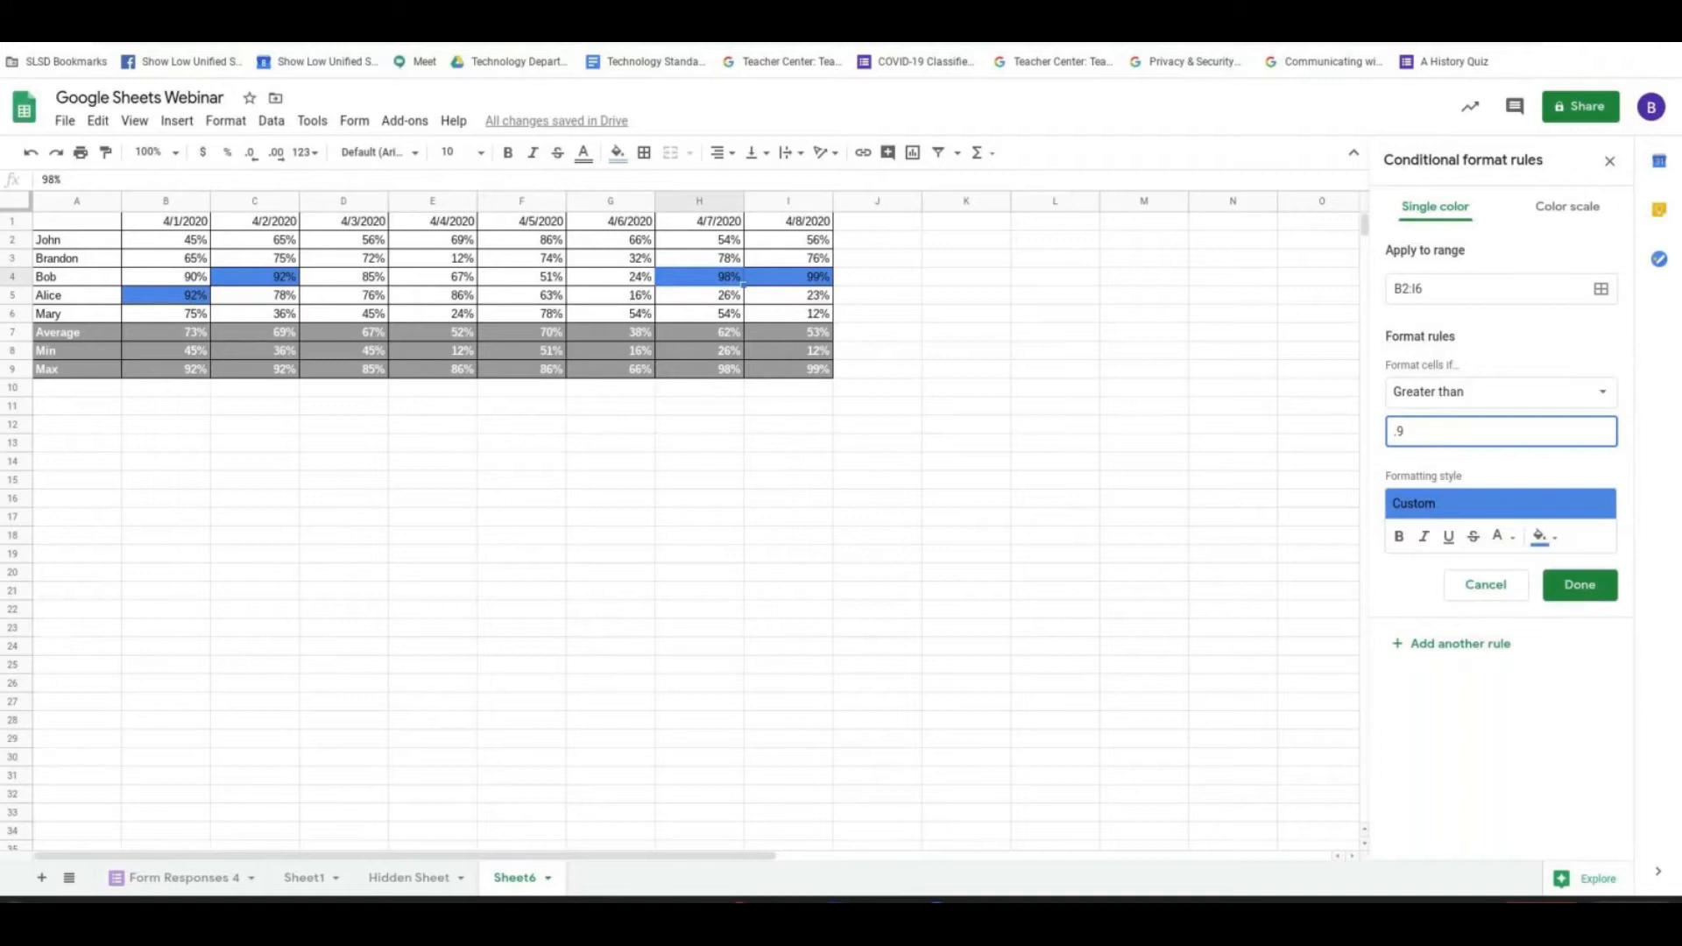
left_click(1605, 597)
- Start a second conditional formatting rule and try to apply it to the range B2:I6
left_click(1455, 282)
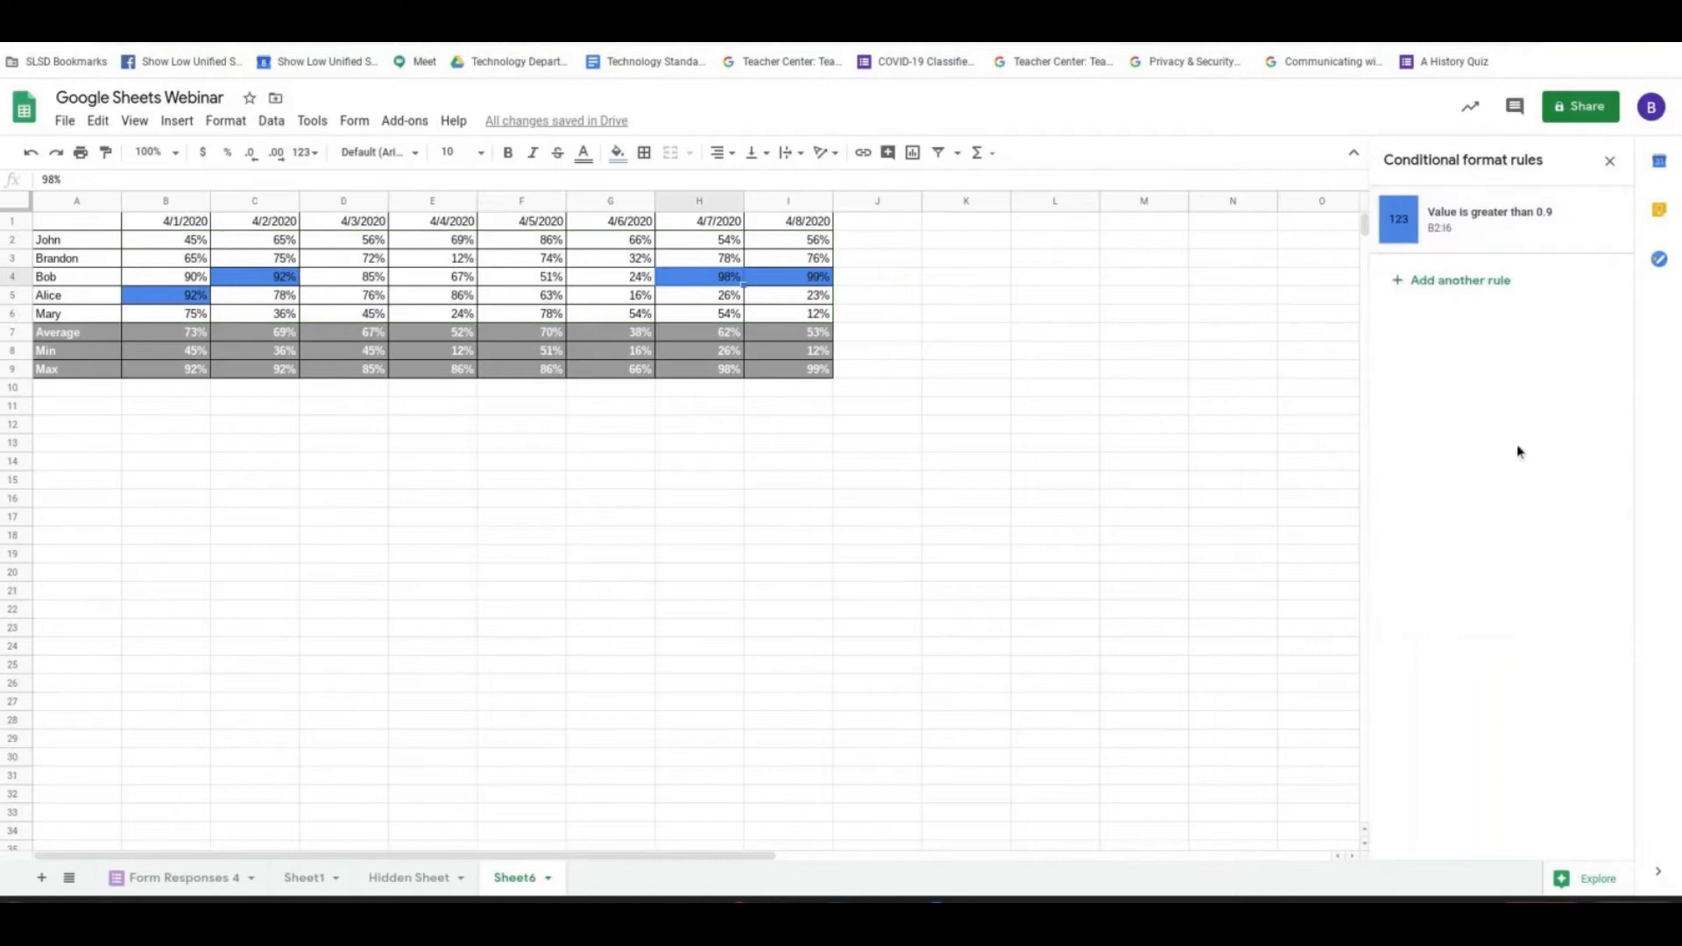
mouse_move(188, 241)
left_mouse_down()
mouse_move(801, 259)
mouse_move(799, 320)
left_mouse_up()
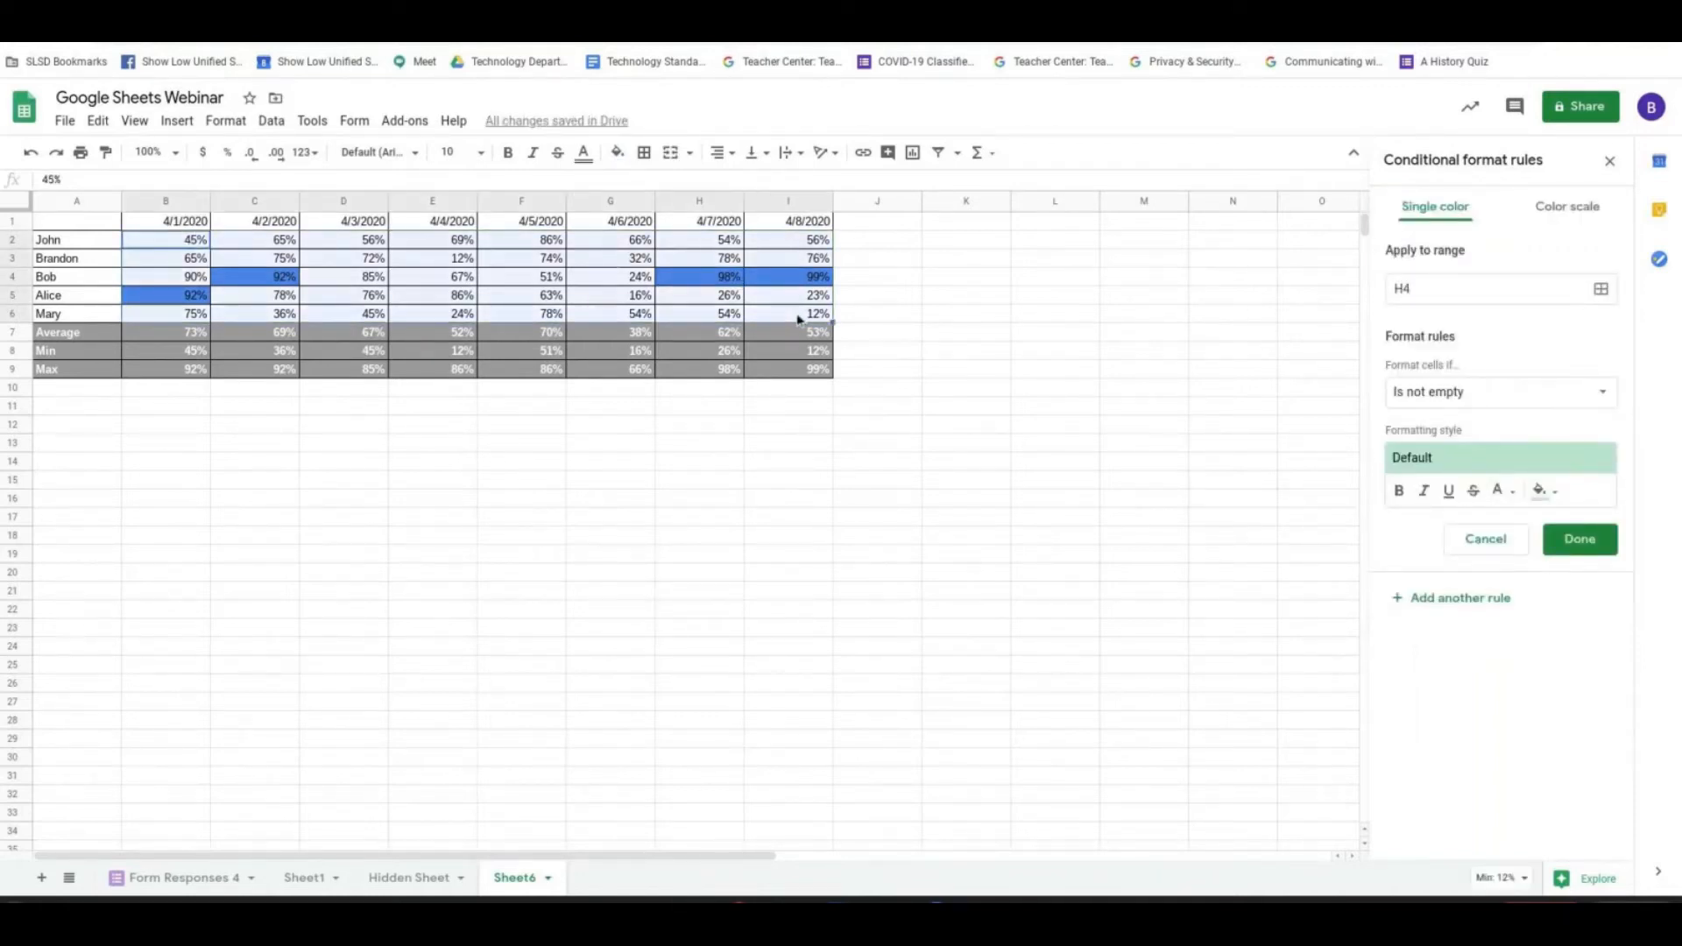
left_click(1601, 290)
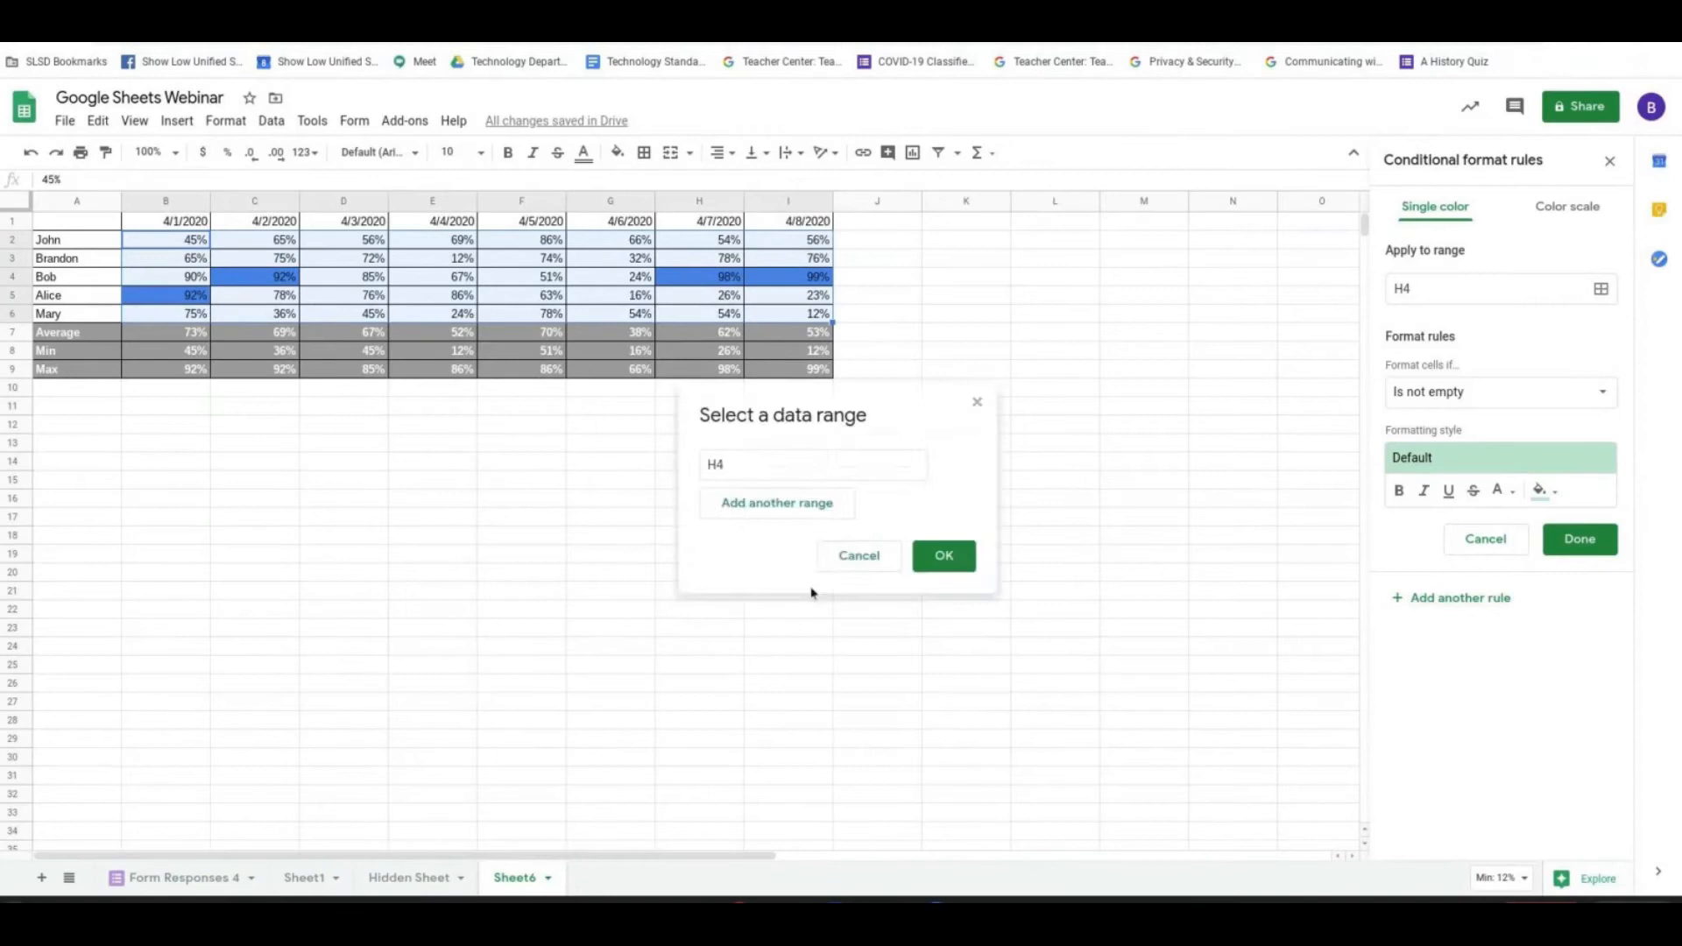
left_click(860, 557)
left_click_drag(188, 245, 819, 320)
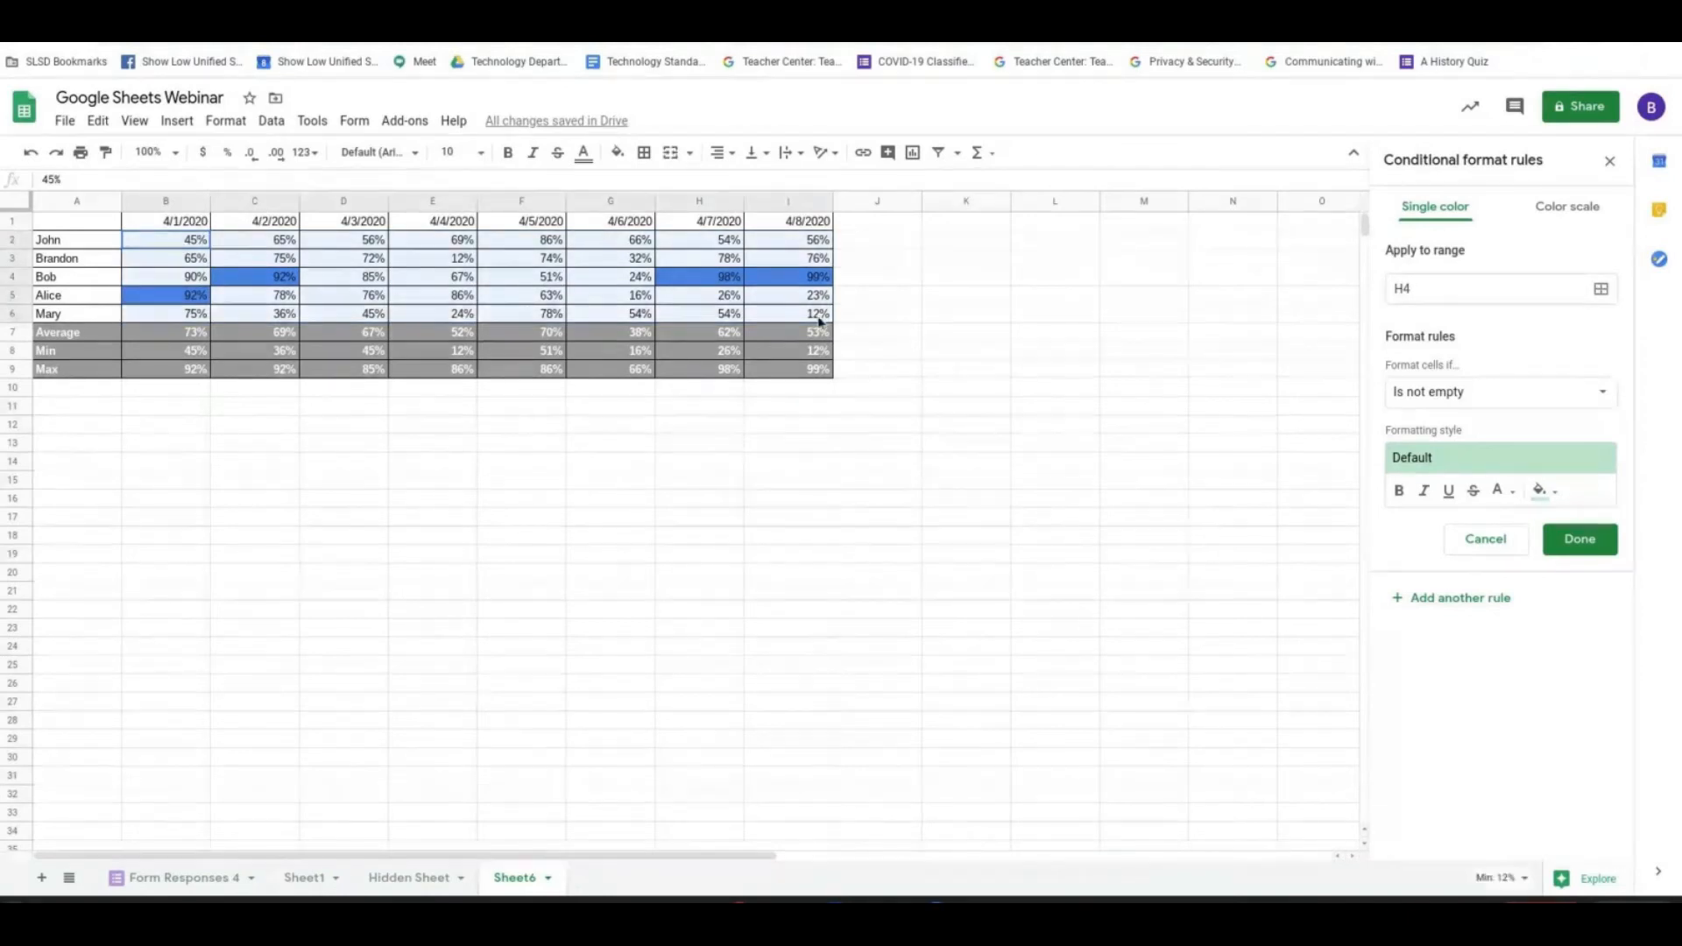
- Set the new rule's condition to values between .8 and .9
left_click(1494, 401)
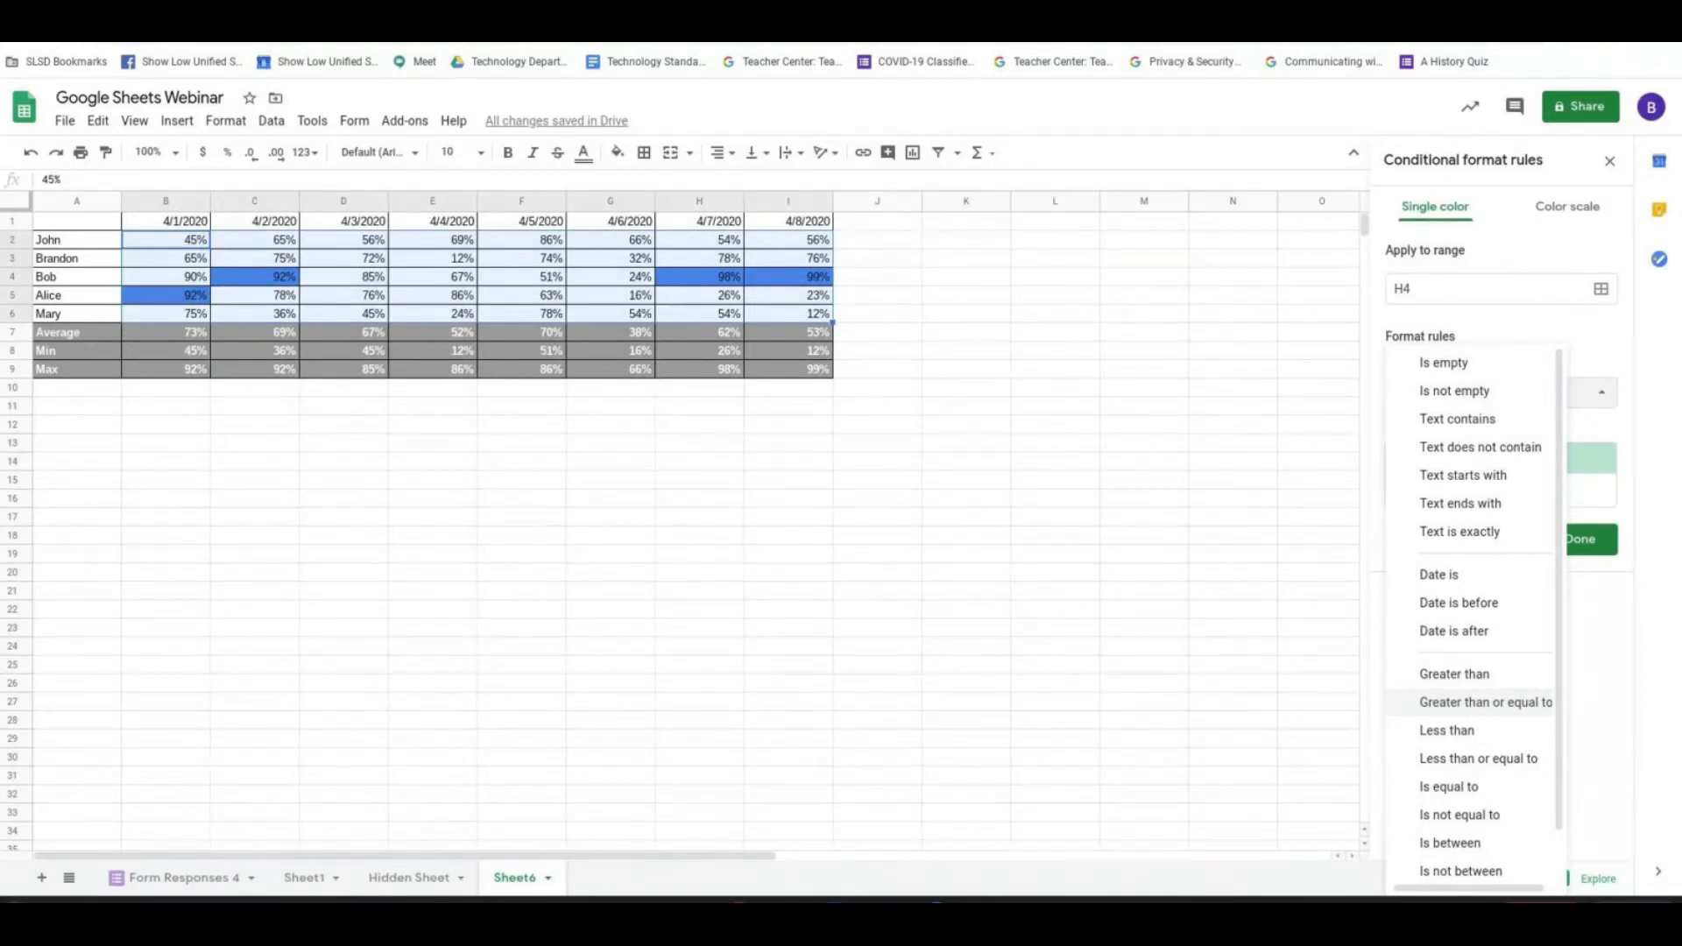
left_click(1472, 844)
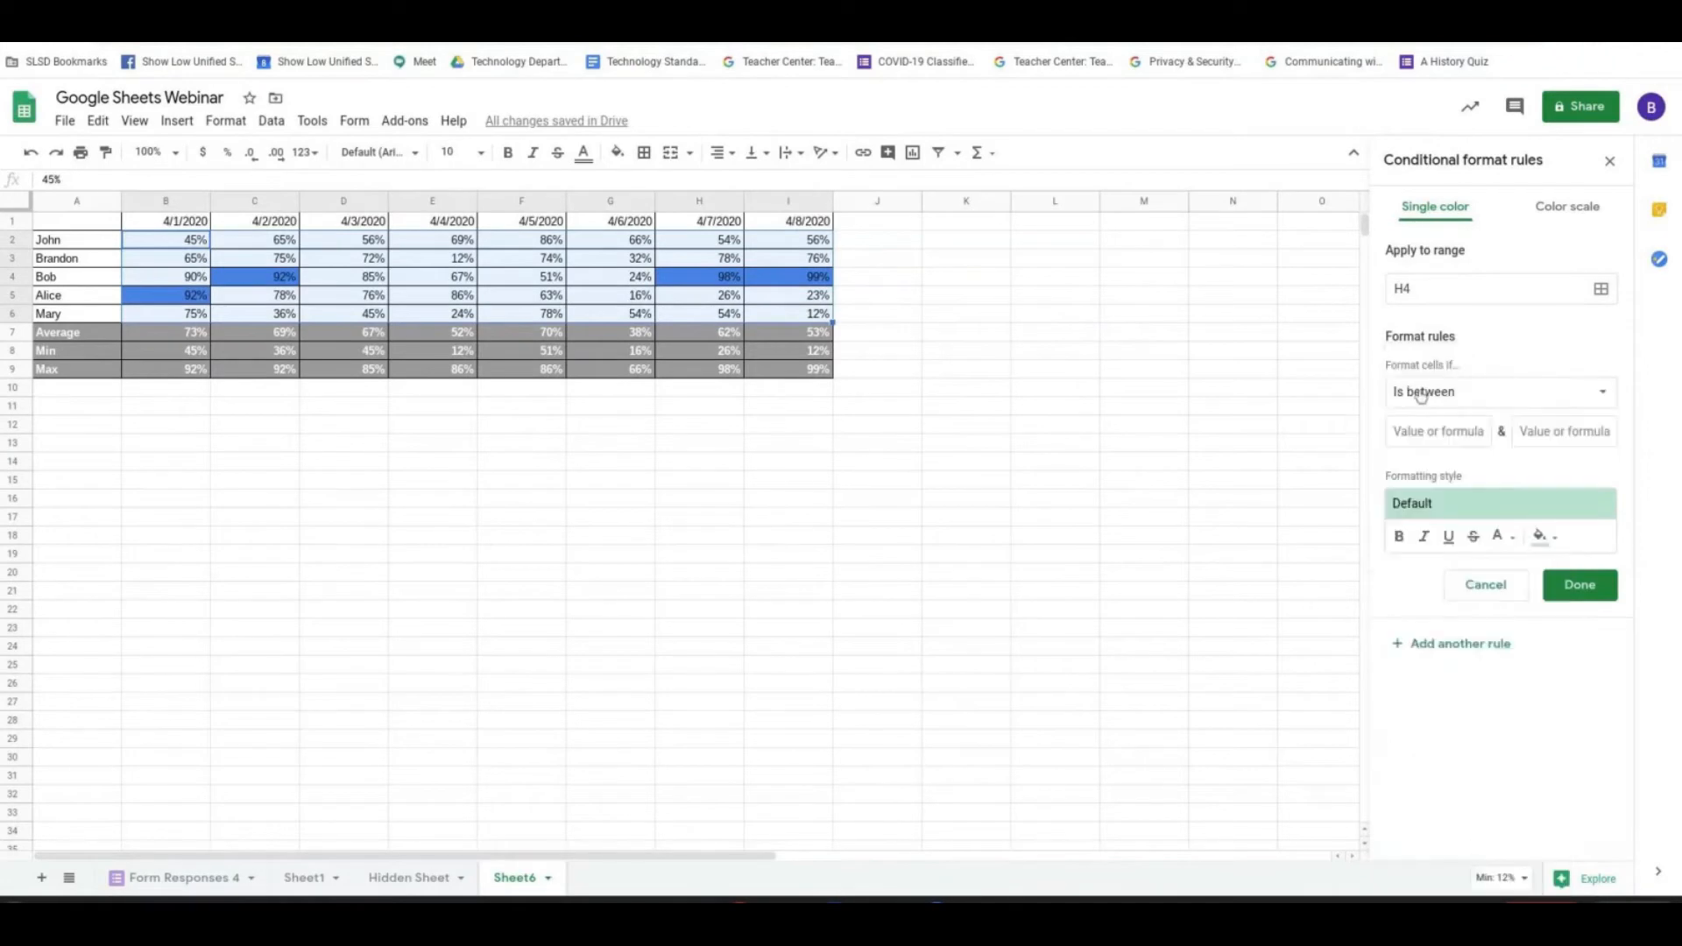
left_click(1438, 436)
type(".9")
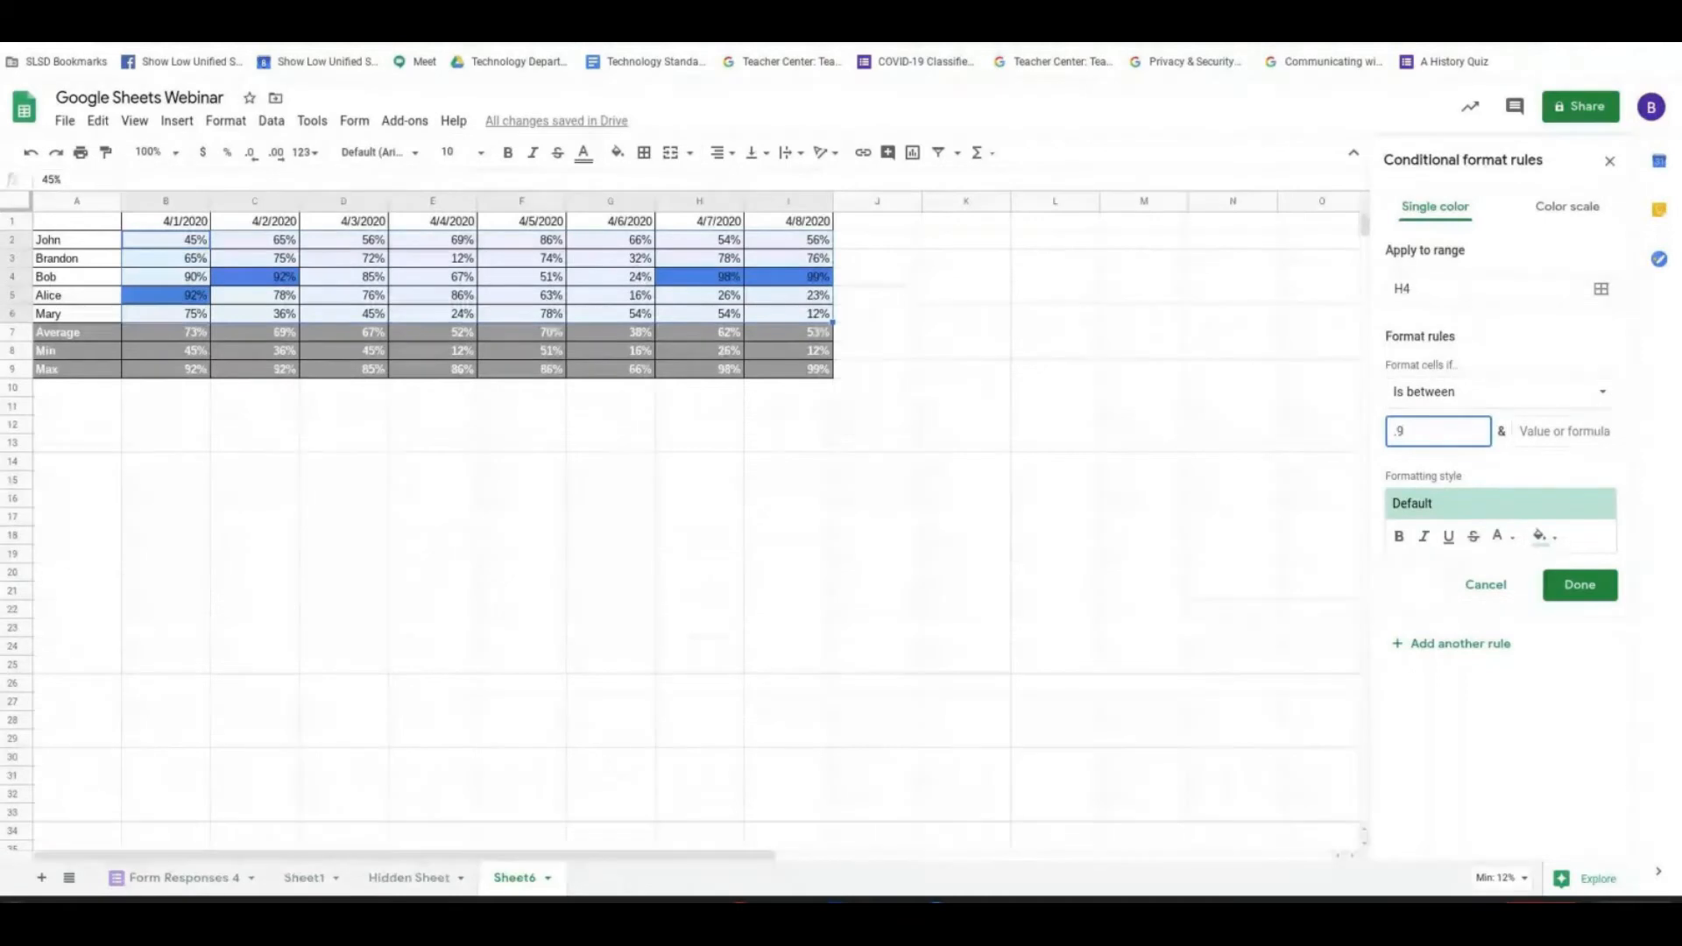
key("BackSpace")
key("BackSpace")
type(".8")
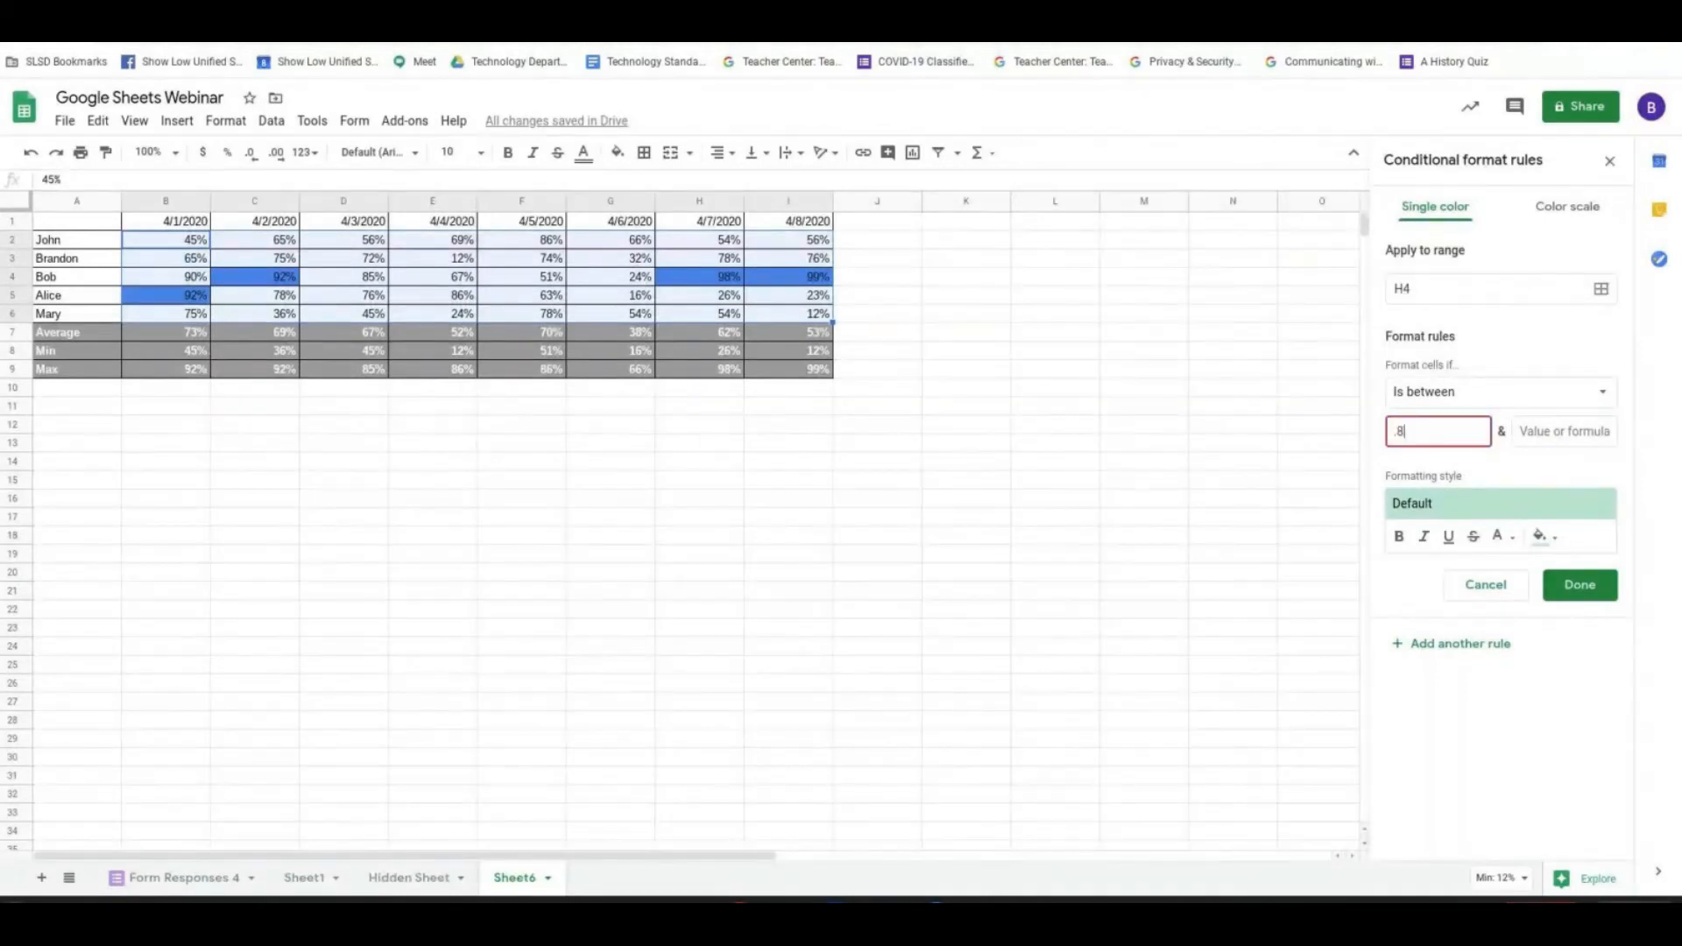
left_click(1558, 431)
type(".9")
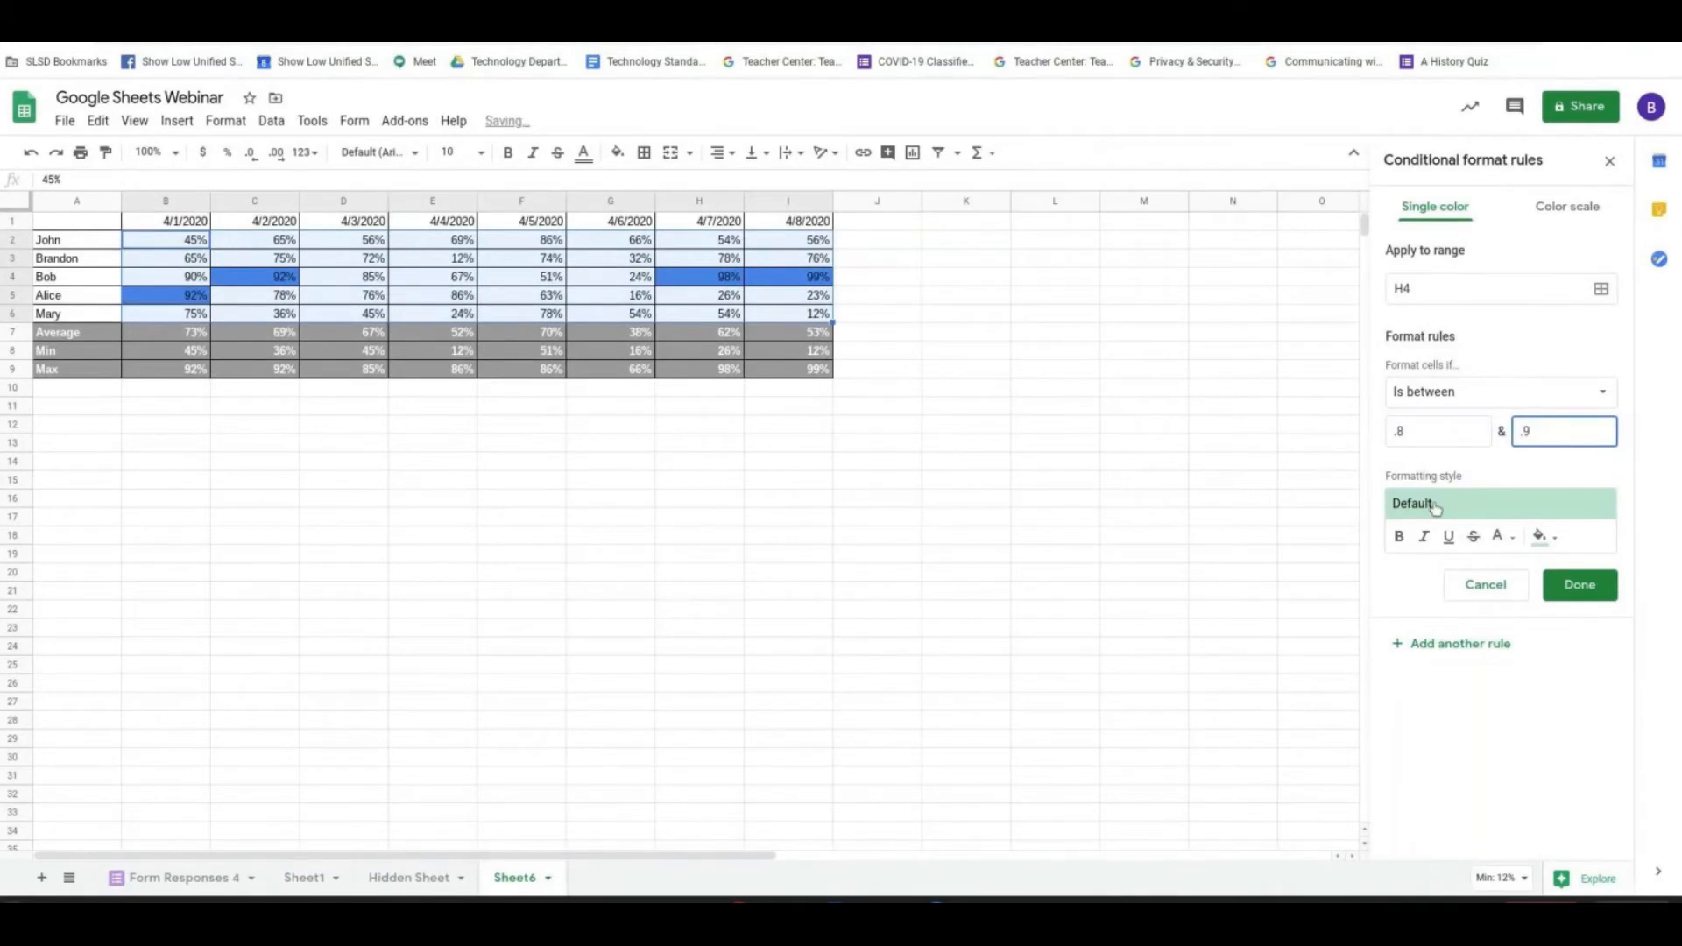
- Give the between rule a custom medium green fill colour and save the rule
left_click(1434, 505)
left_click(1451, 677)
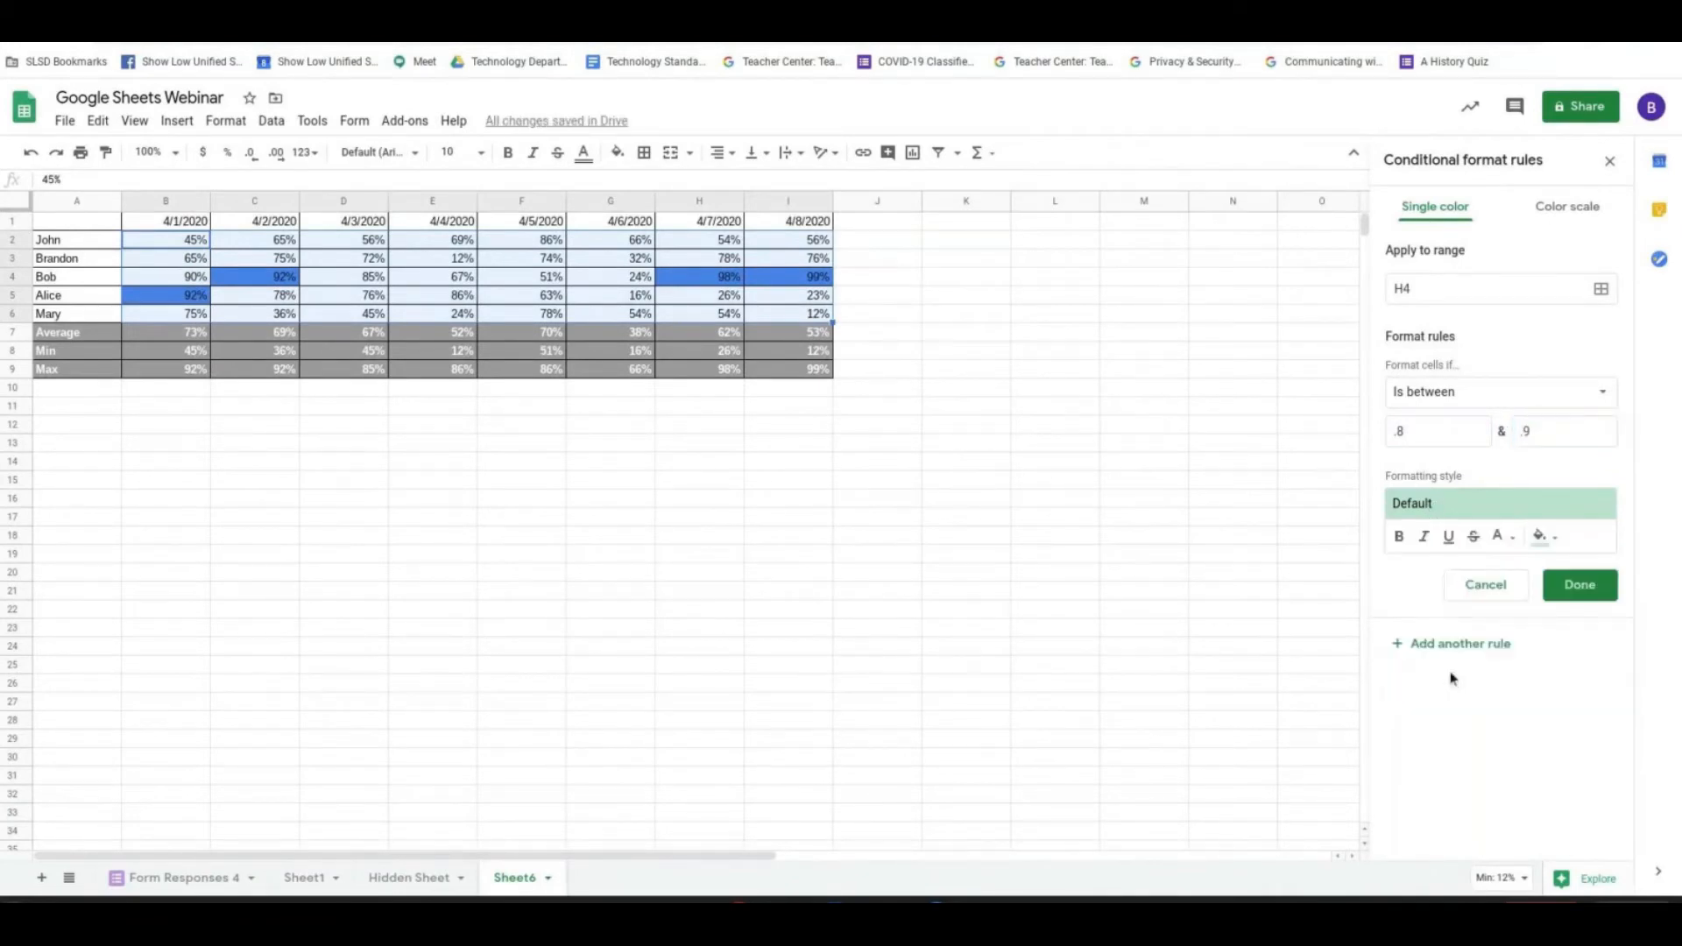
left_click(1541, 535)
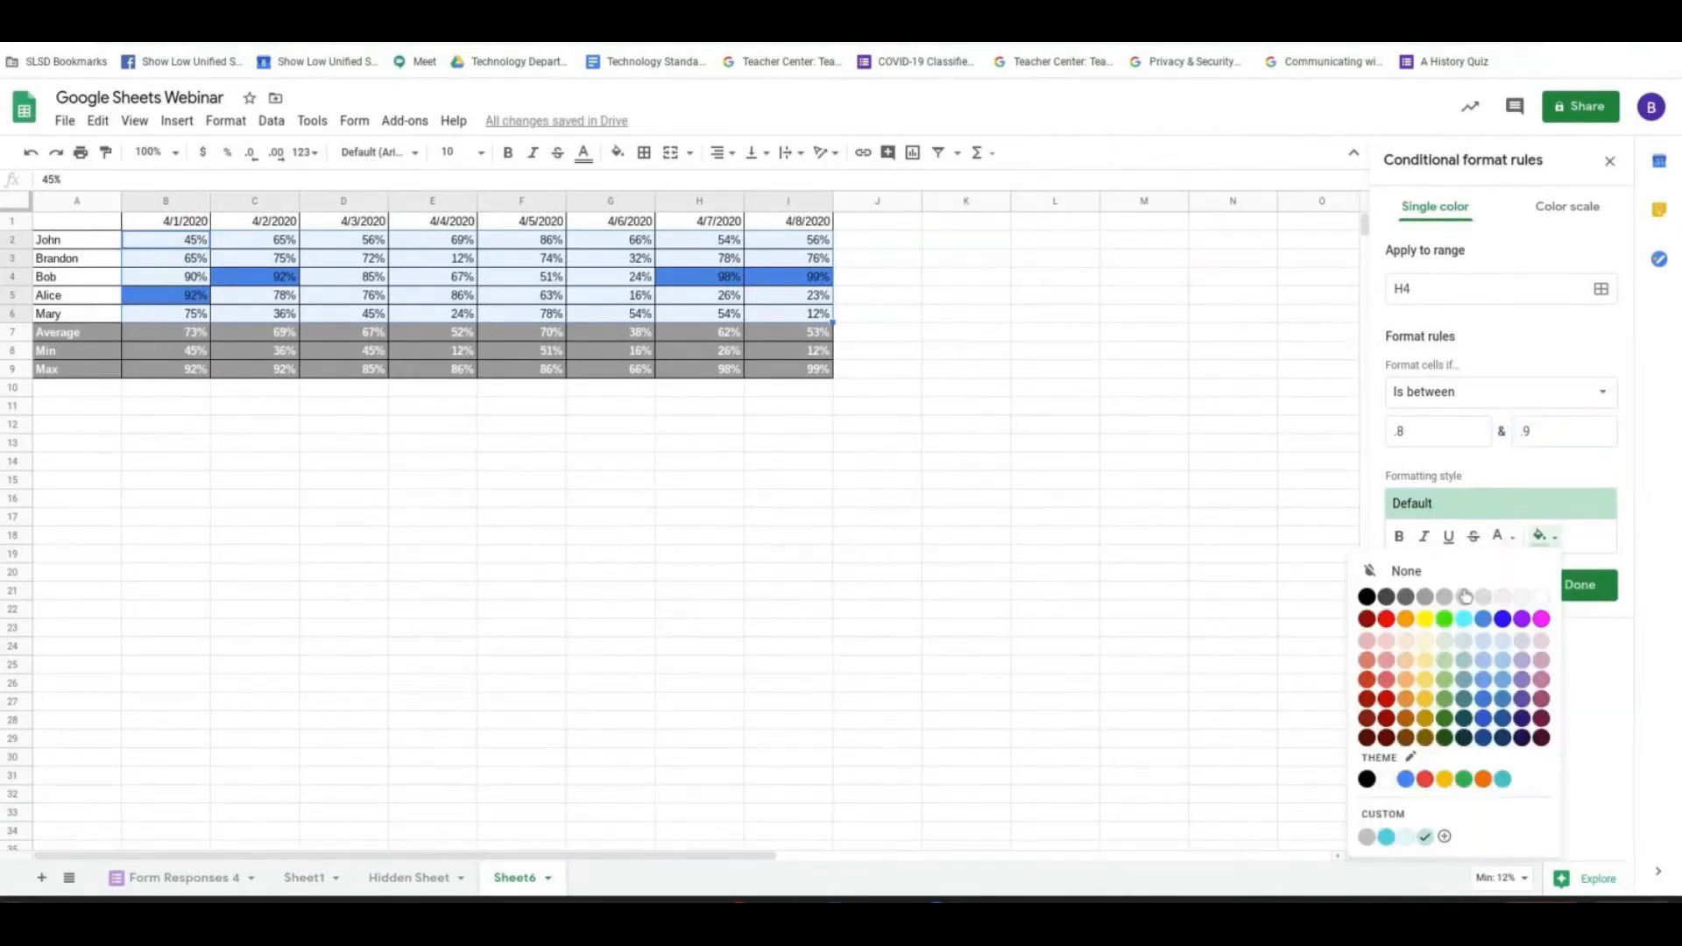
left_click(1444, 698)
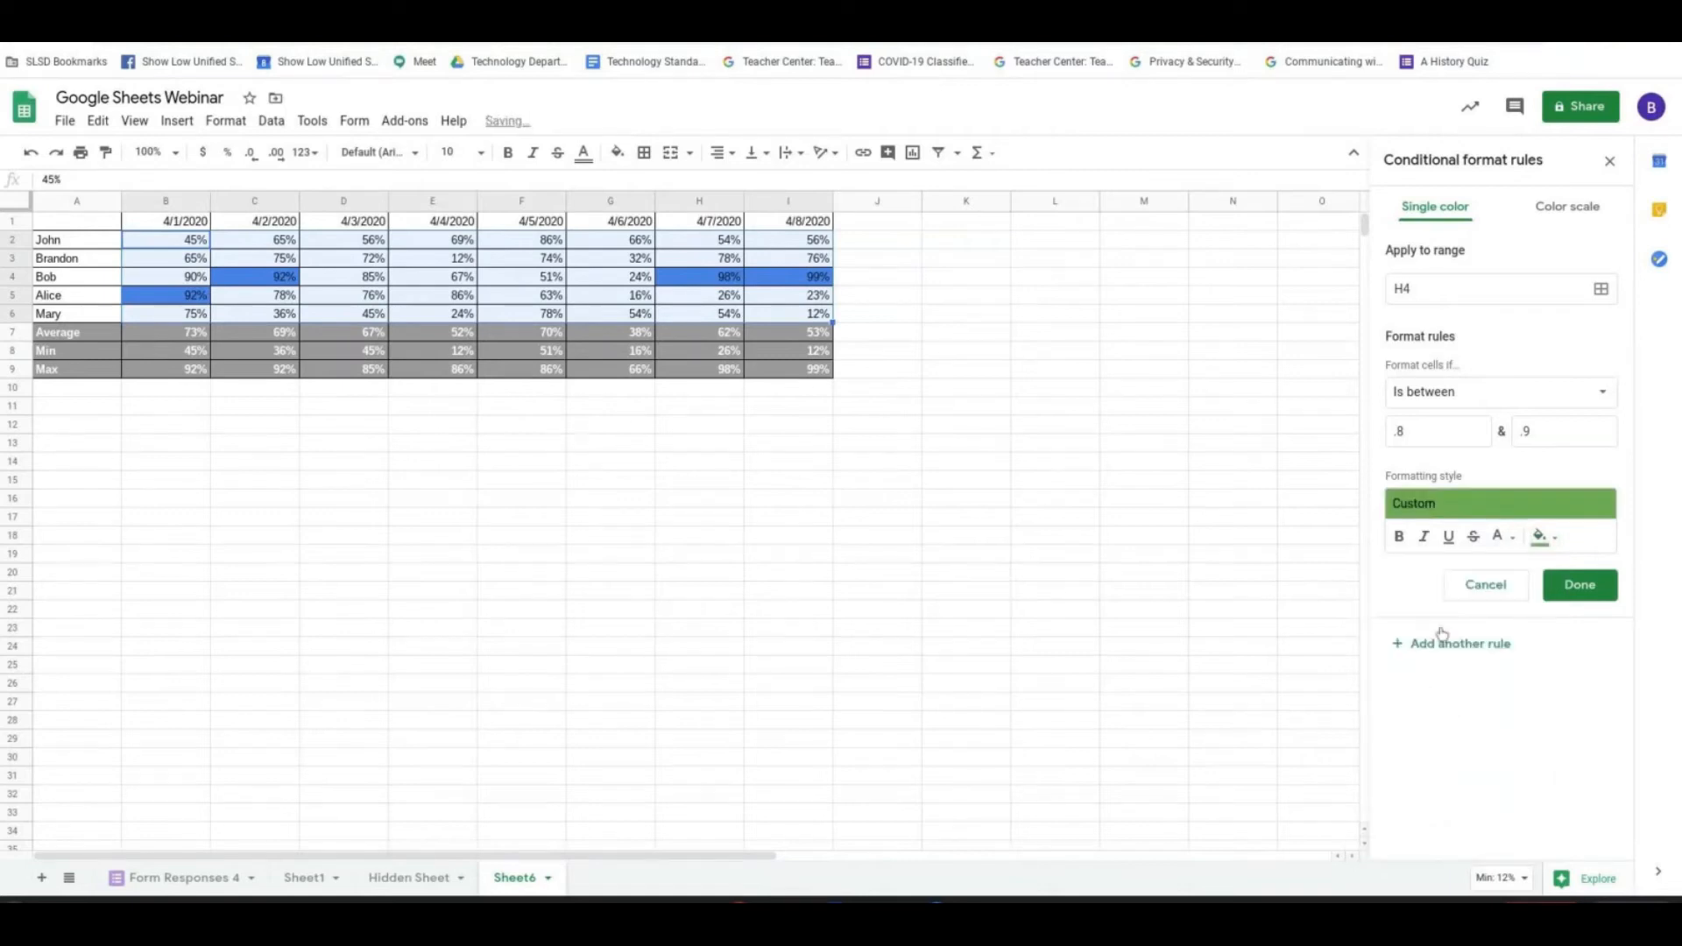
left_click(1560, 595)
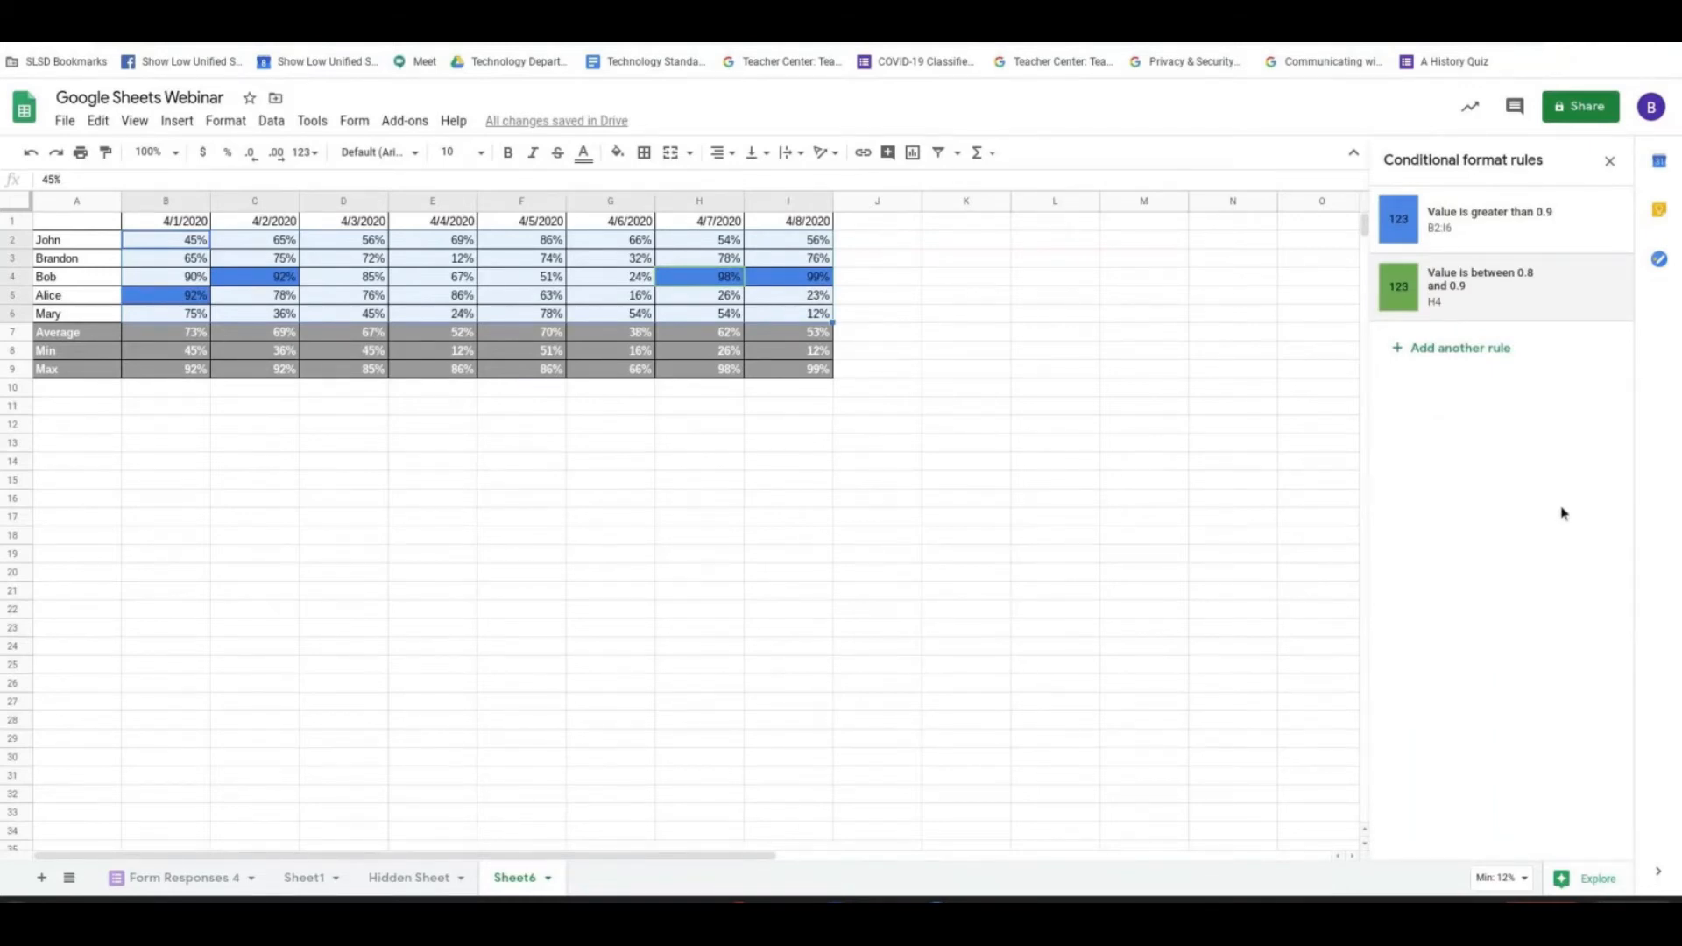
- Change the range of the green between rule to B2:I6 and save it
left_click(1447, 284)
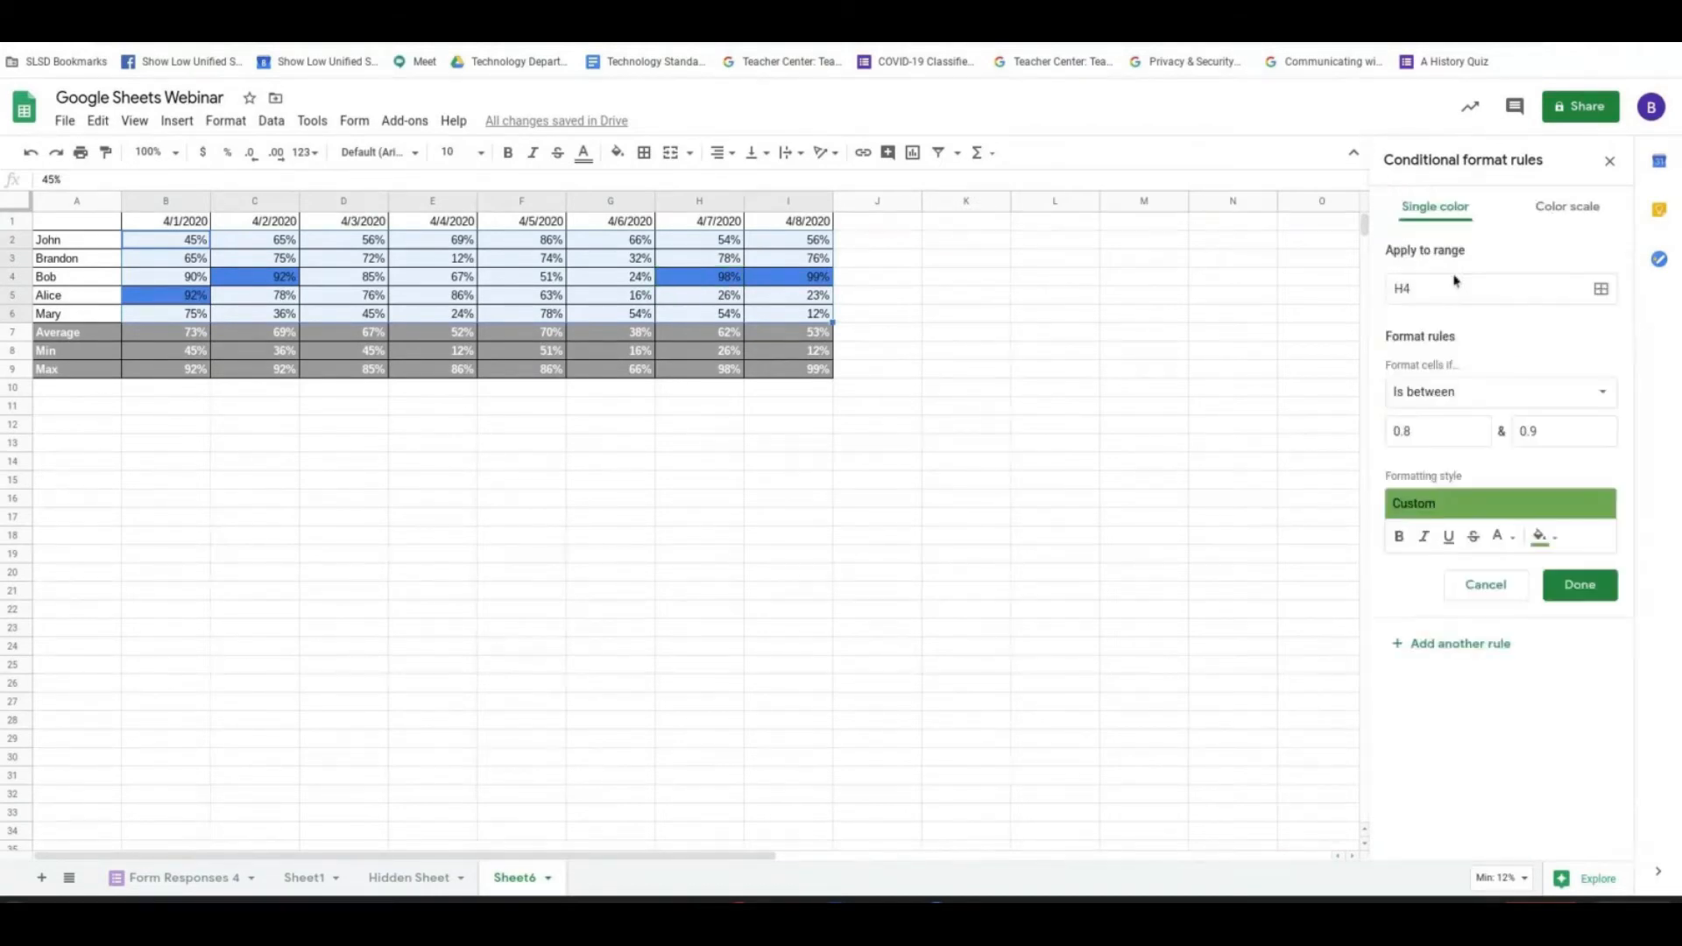
left_click(1601, 290)
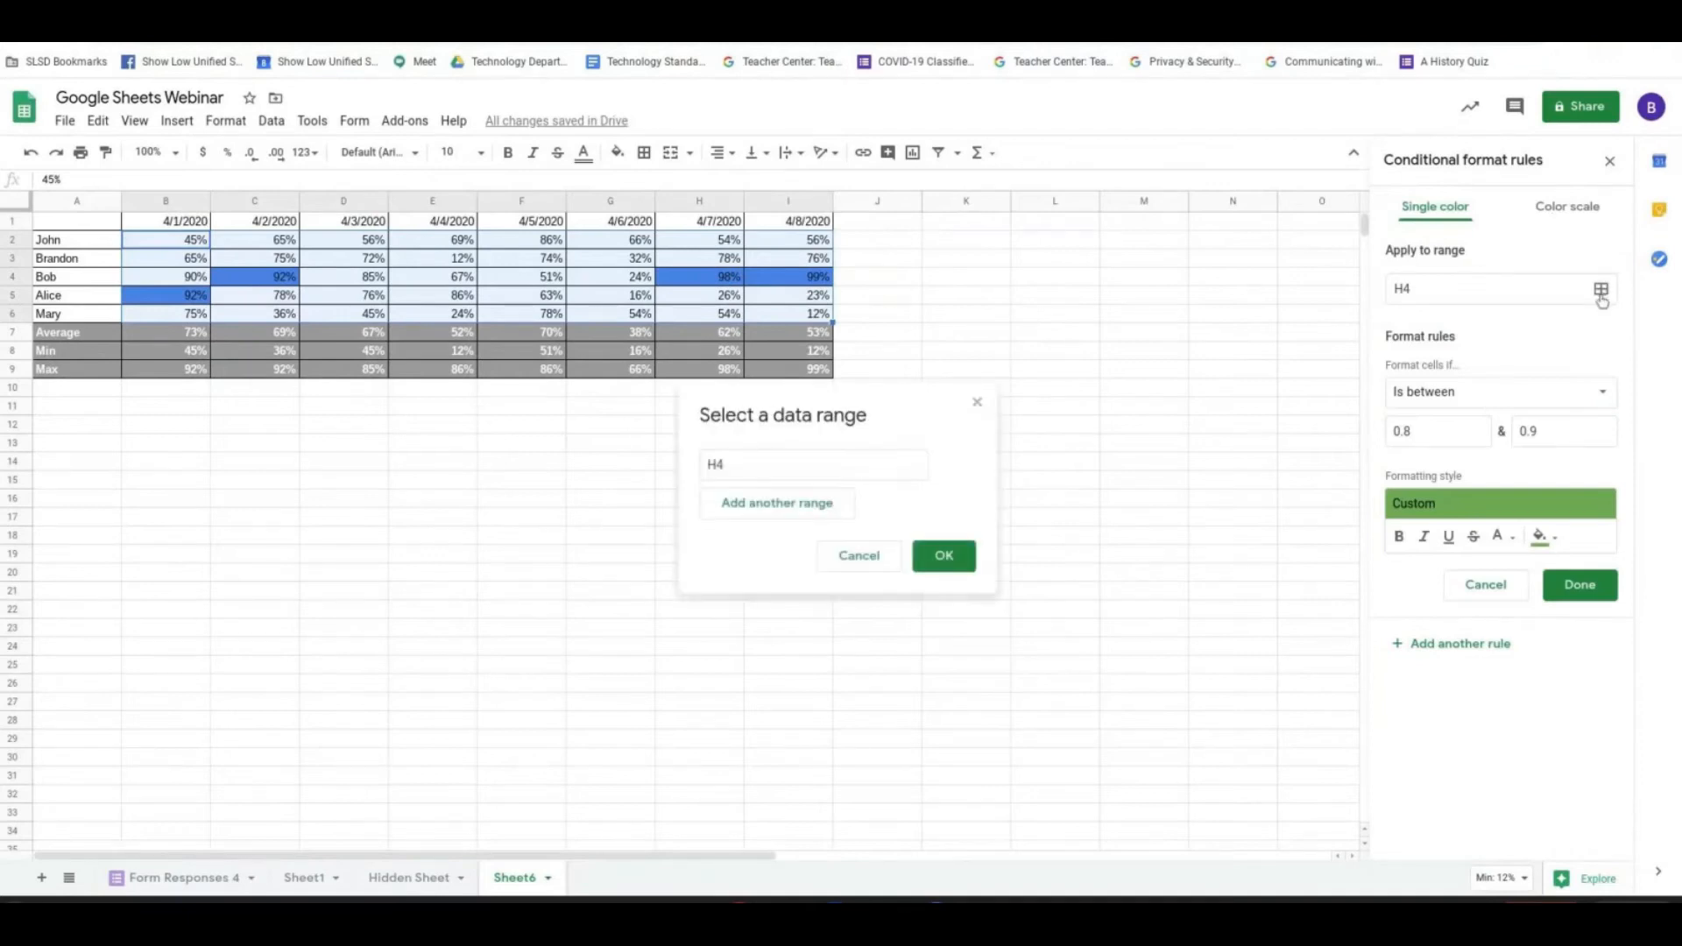
left_click(166, 243)
left_click(760, 467)
left_click_drag(196, 243, 807, 317)
left_click(946, 556)
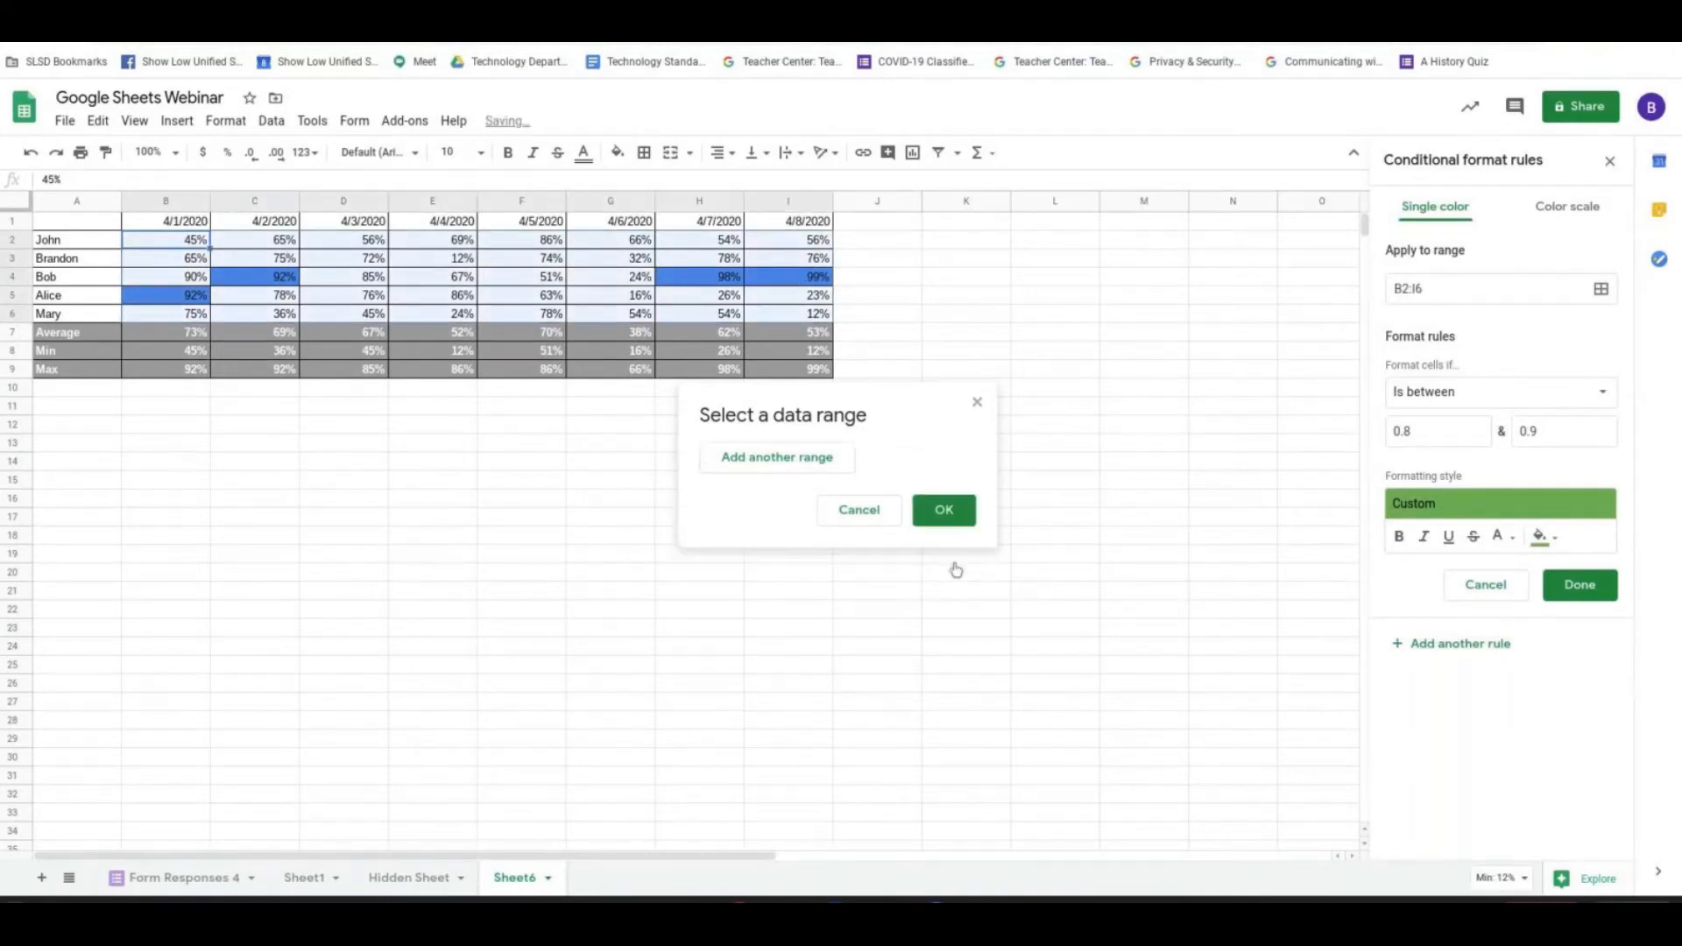
left_click(1582, 595)
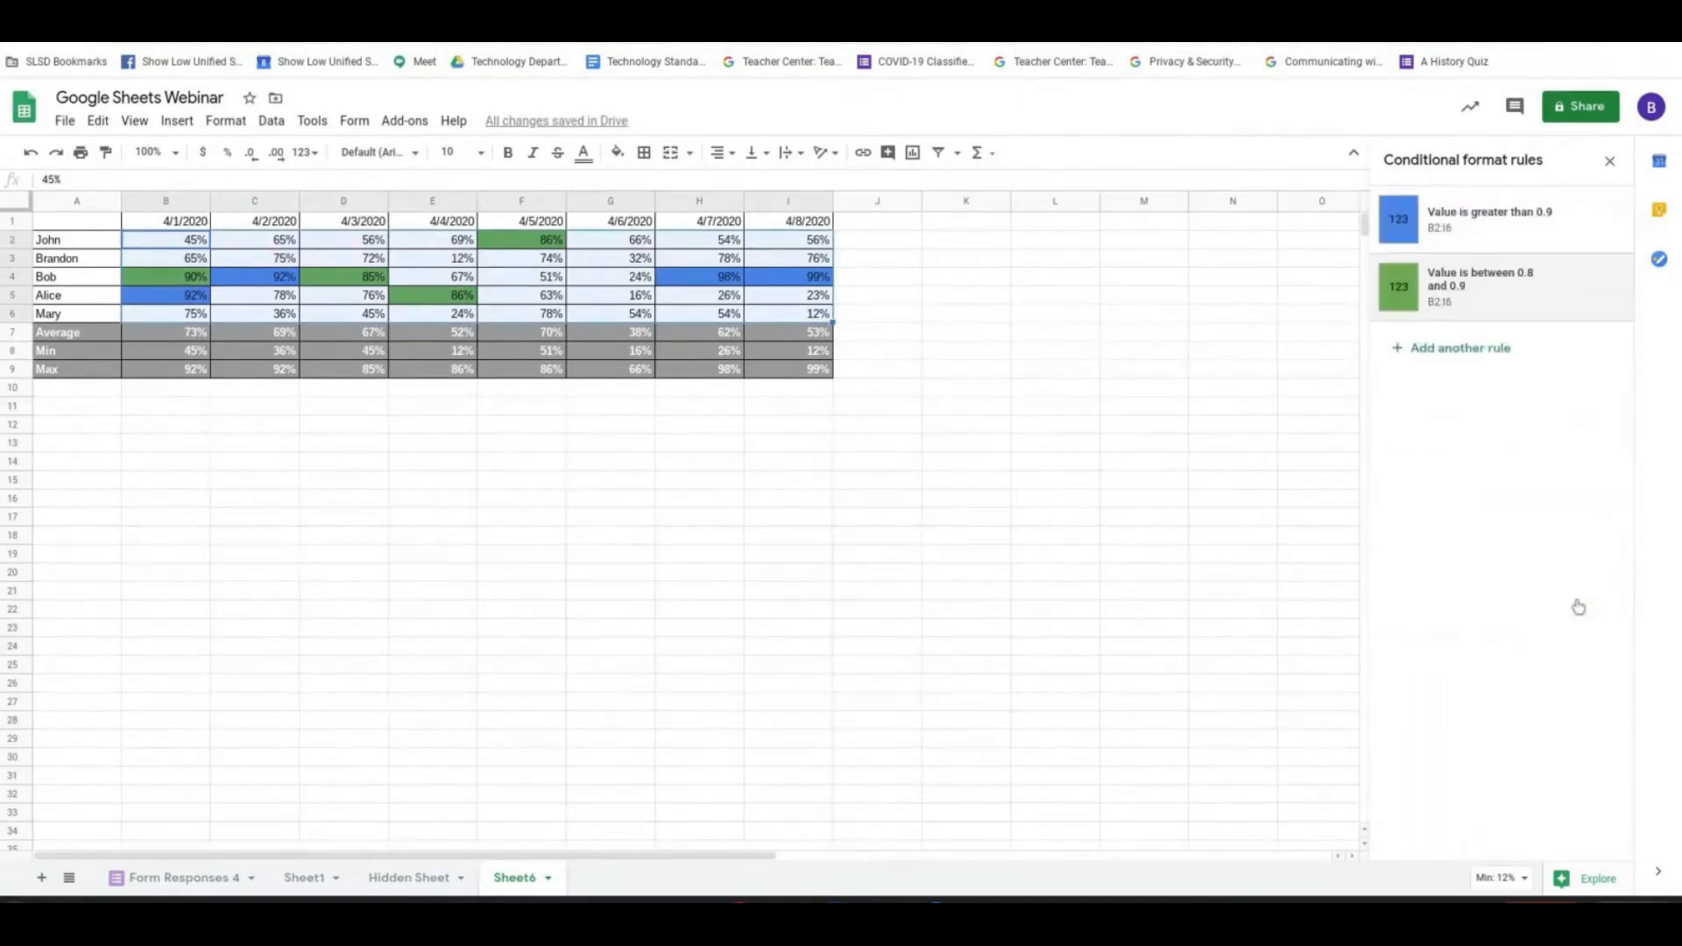
- Add a third conditional formatting rule on B2:I6 for values less than .5
left_click(1439, 349)
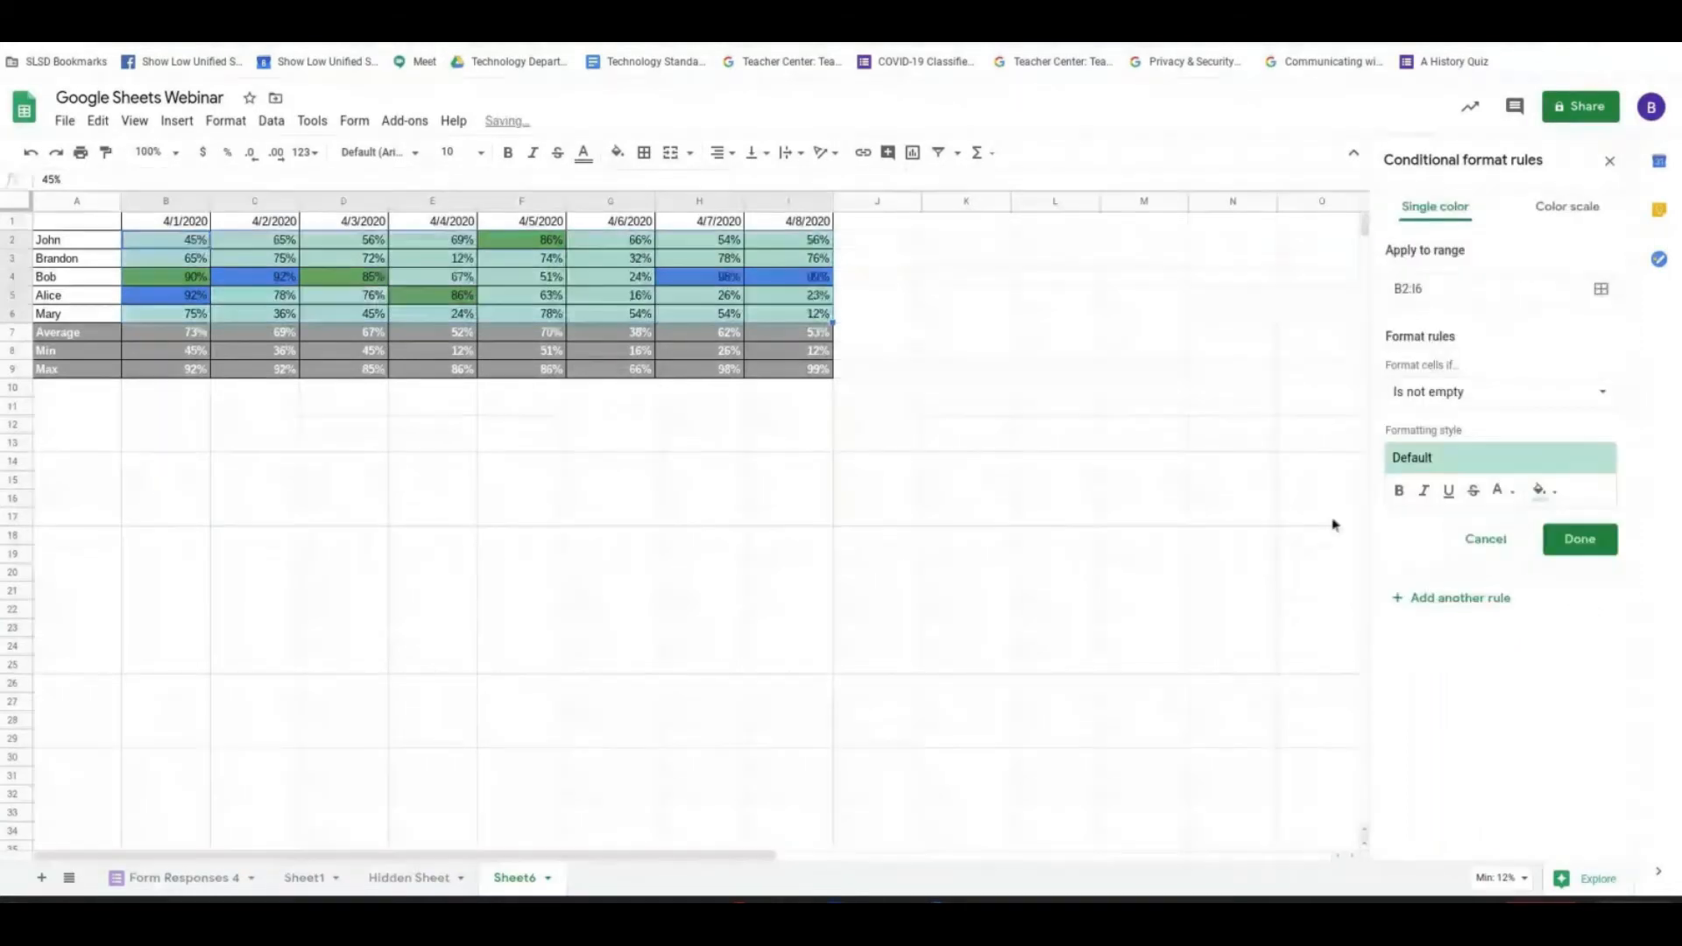
left_click(1568, 394)
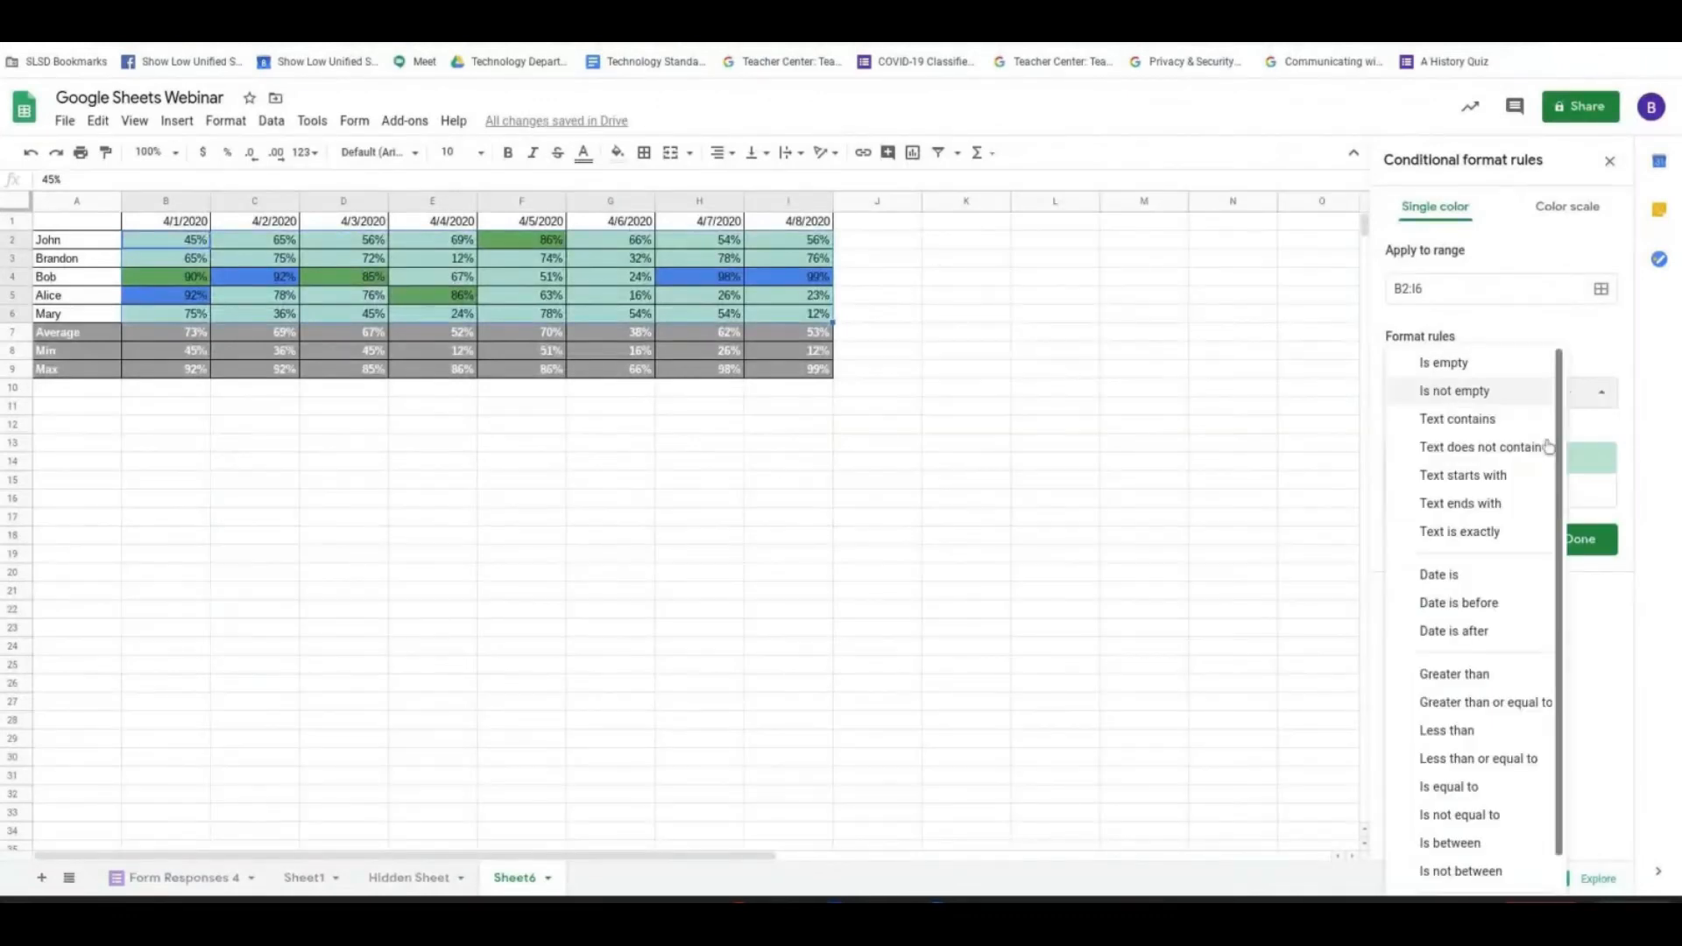
left_click(1506, 727)
left_click(1425, 426)
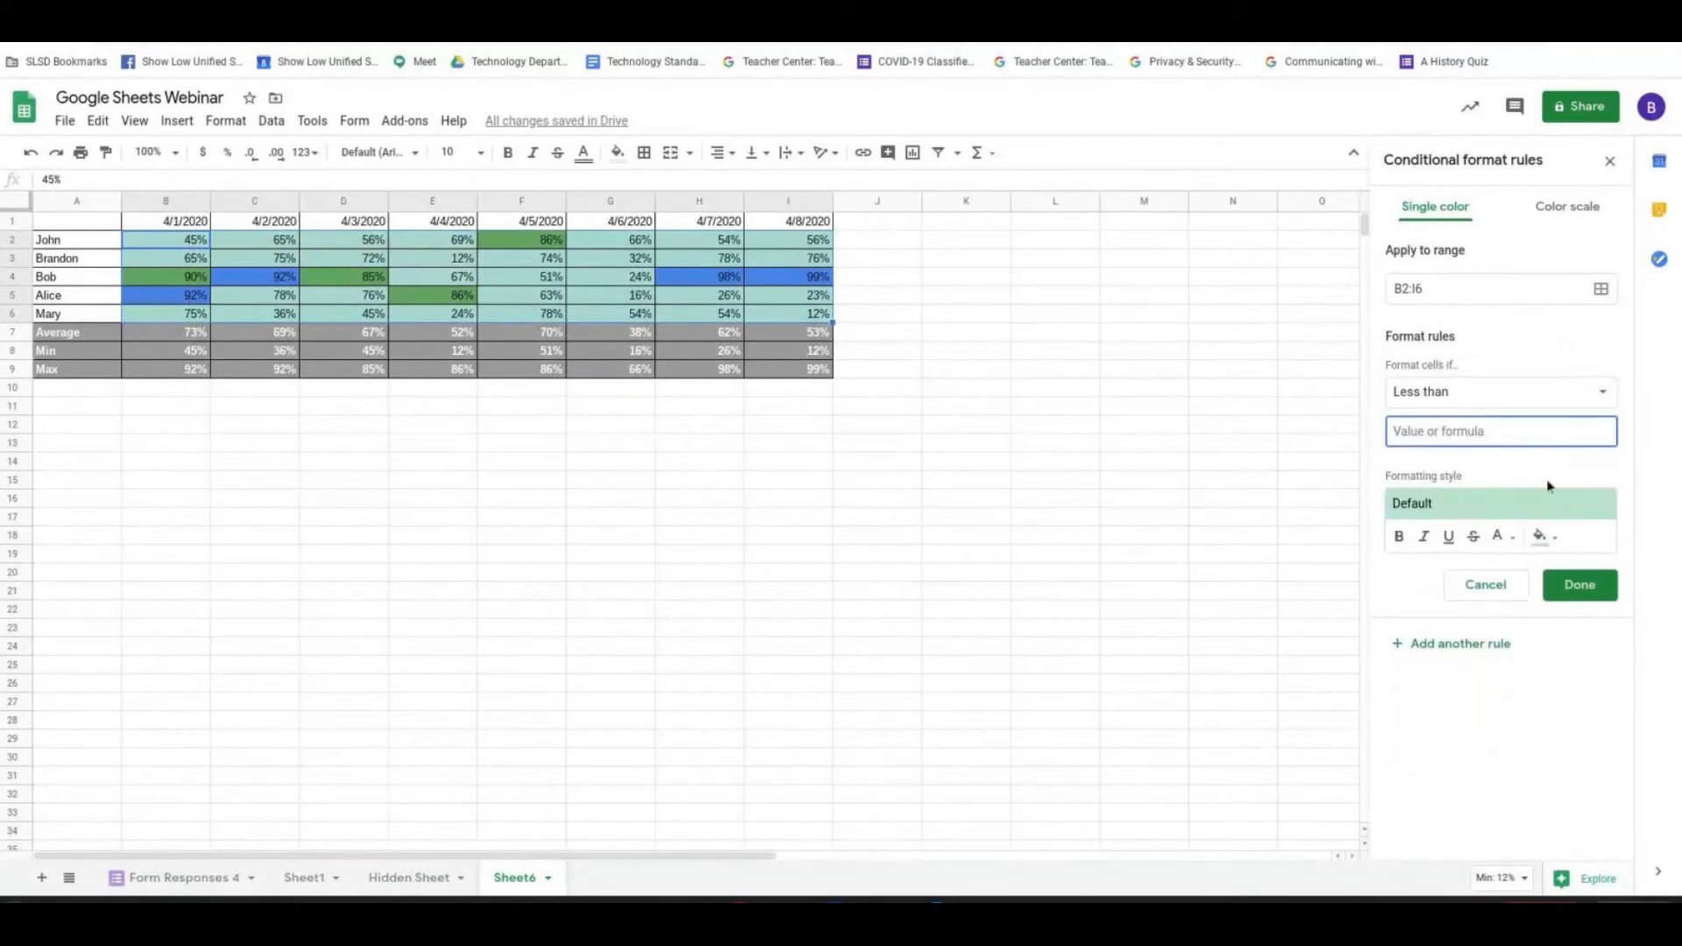
type(".5")
- Give the less-than rule a custom light red fill colour and save the rule
left_click(1545, 535)
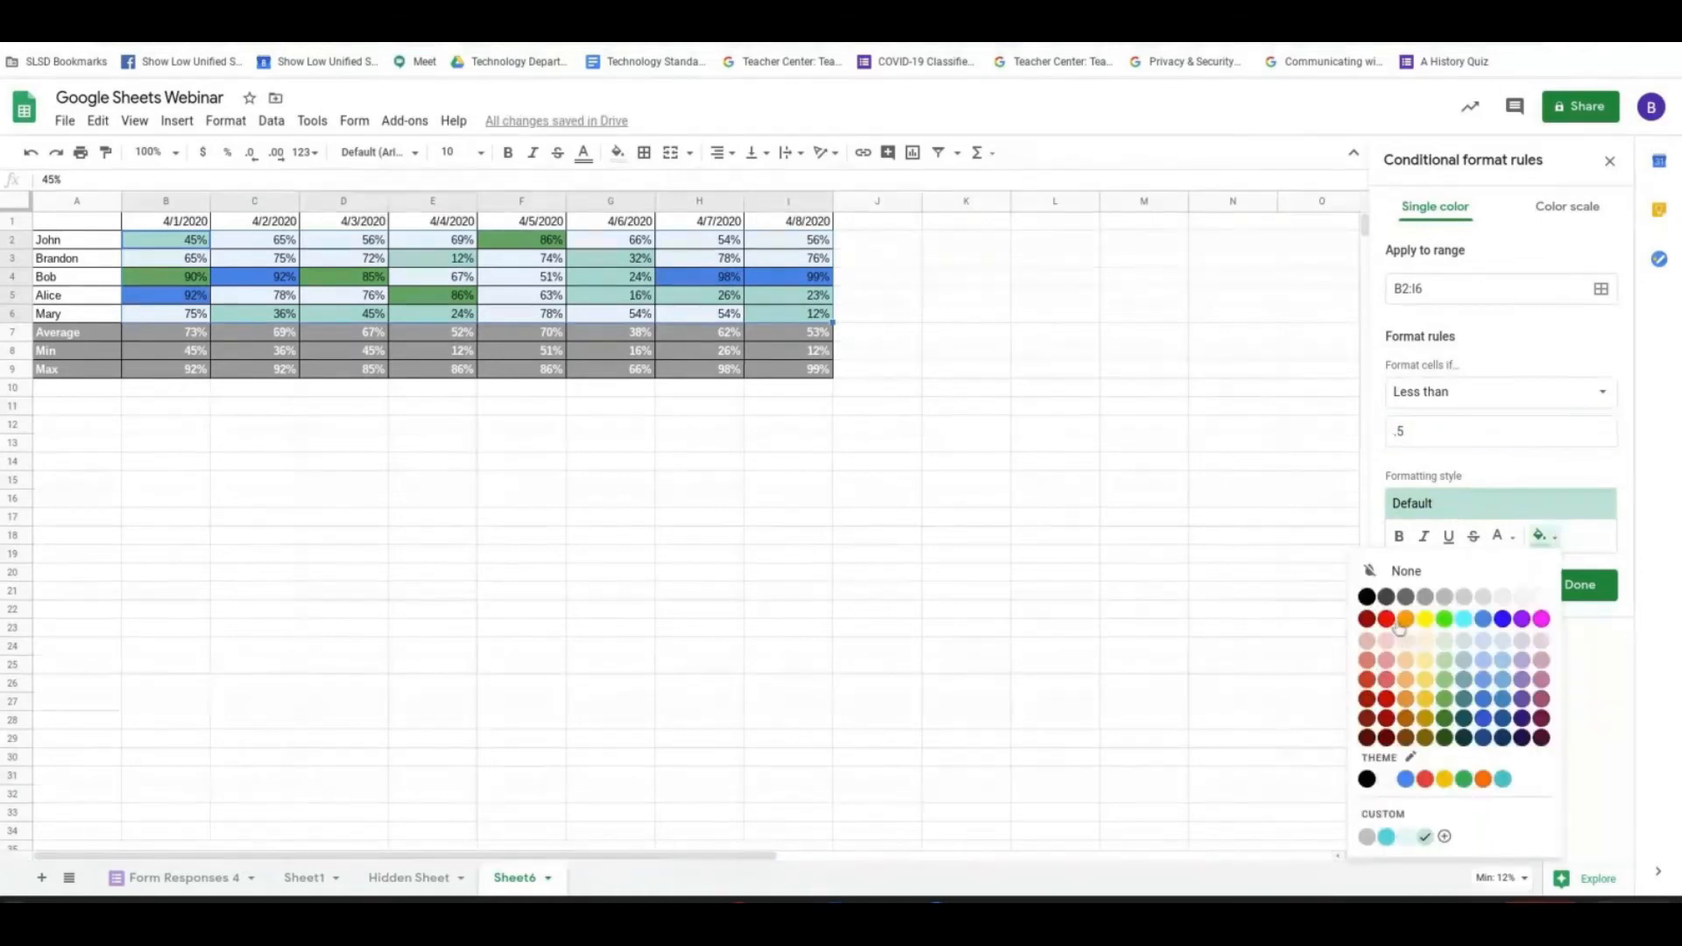
left_click(1385, 679)
left_click(1467, 510)
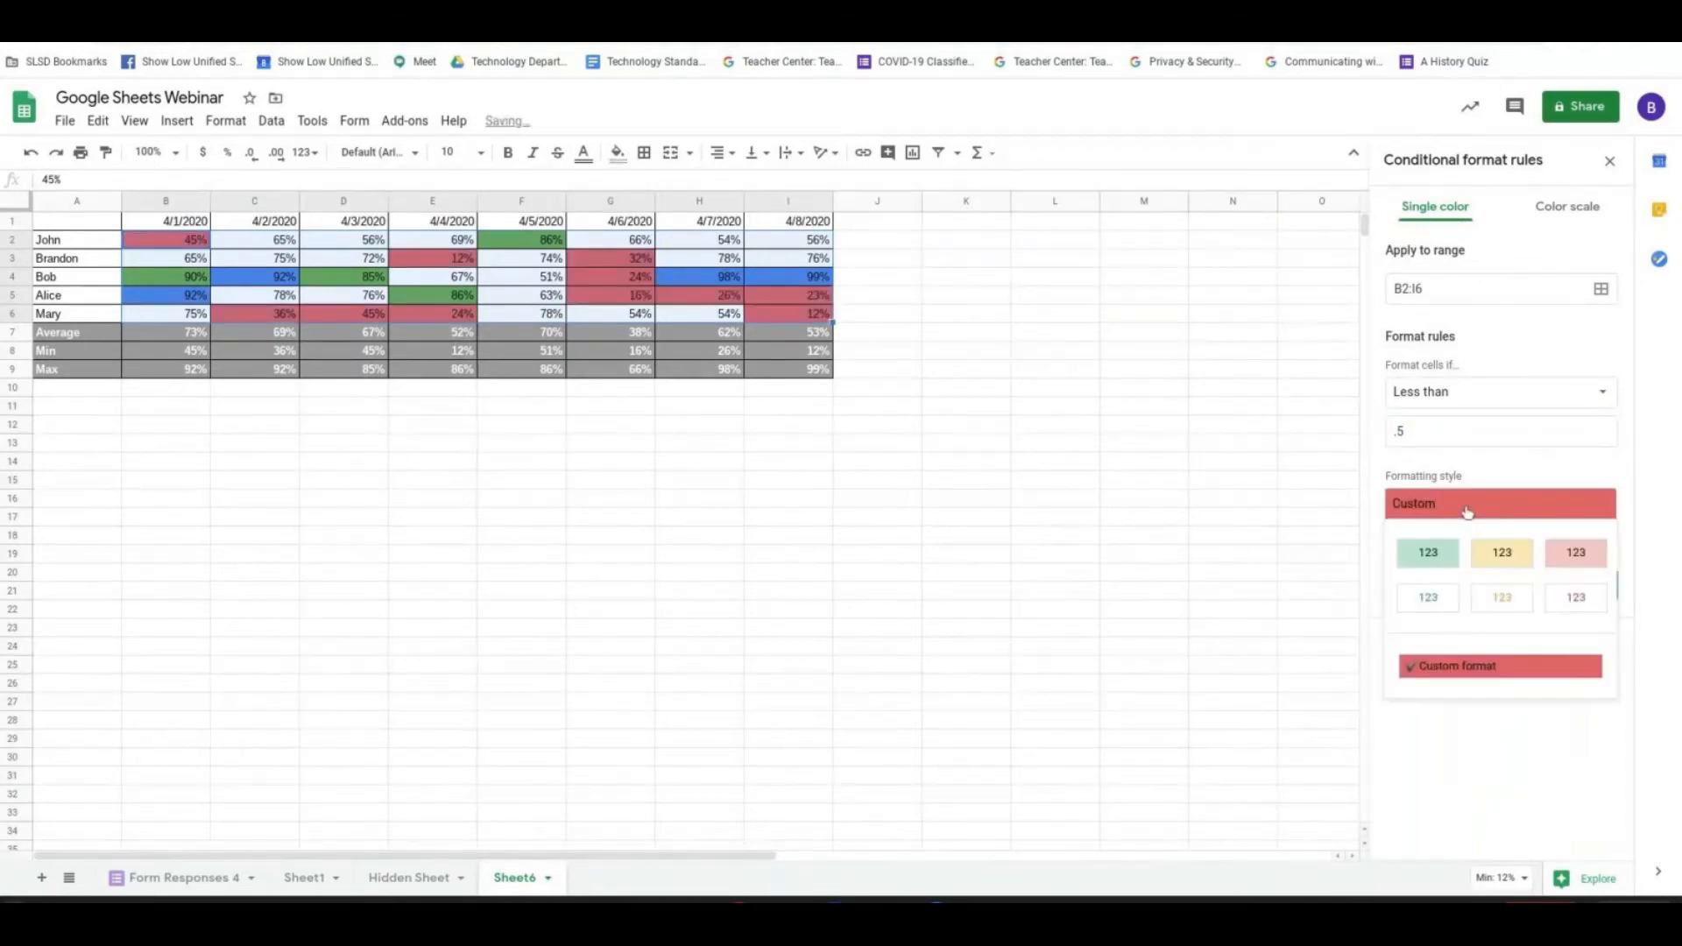
left_click(1154, 595)
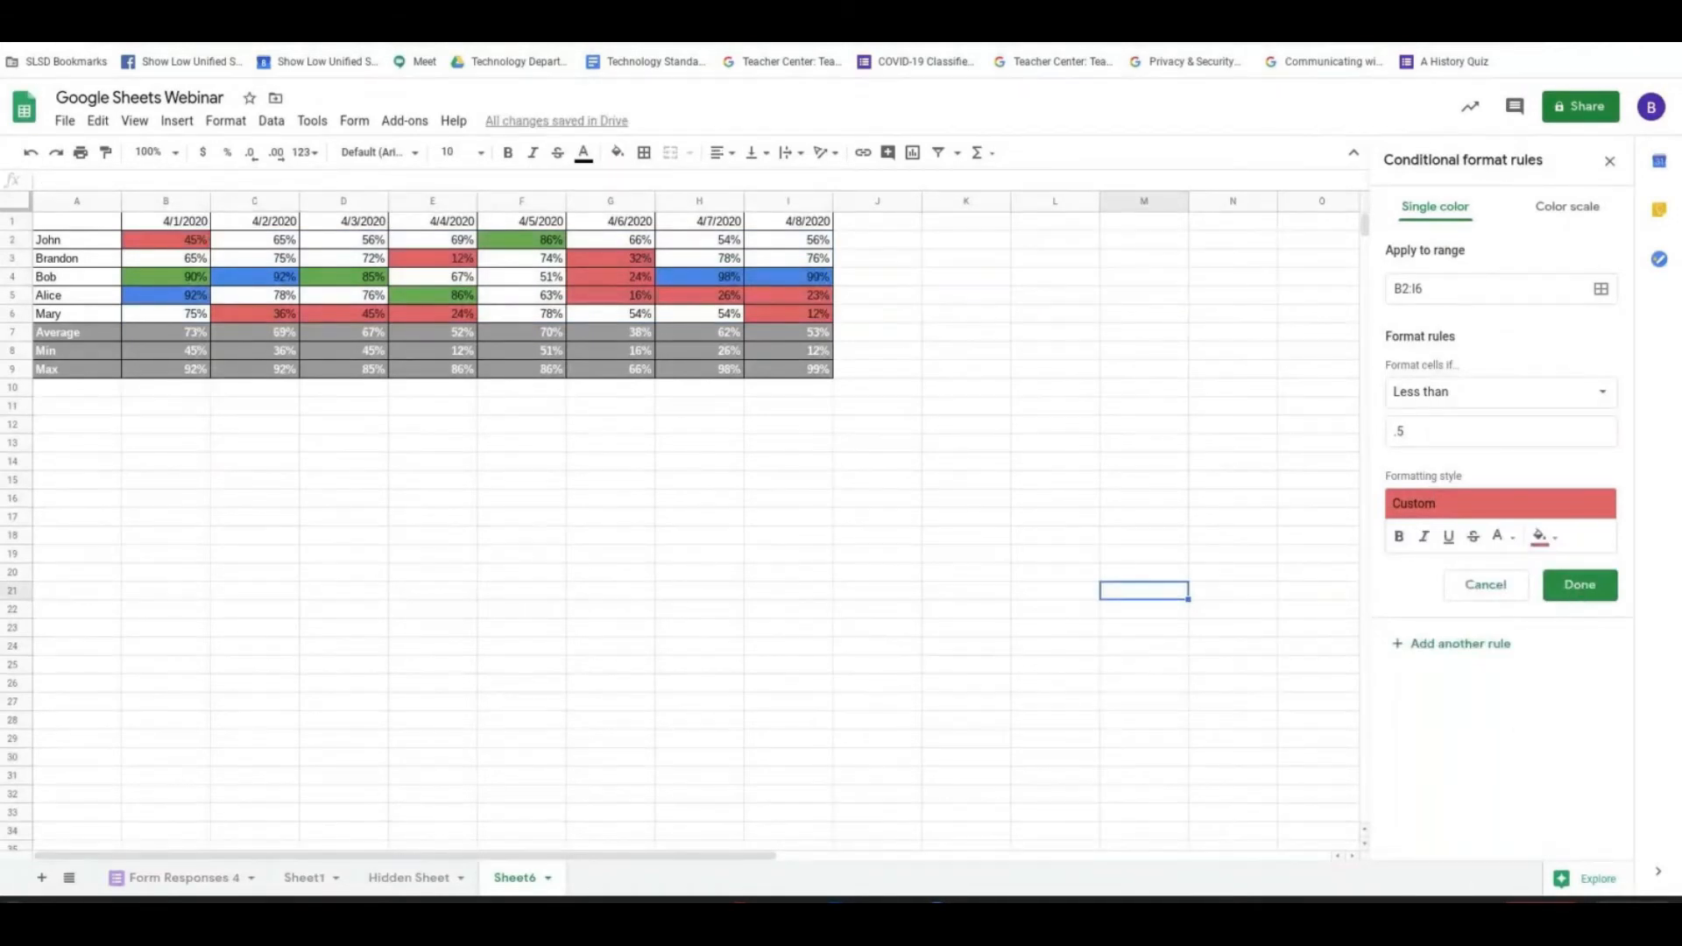
left_click(1580, 587)
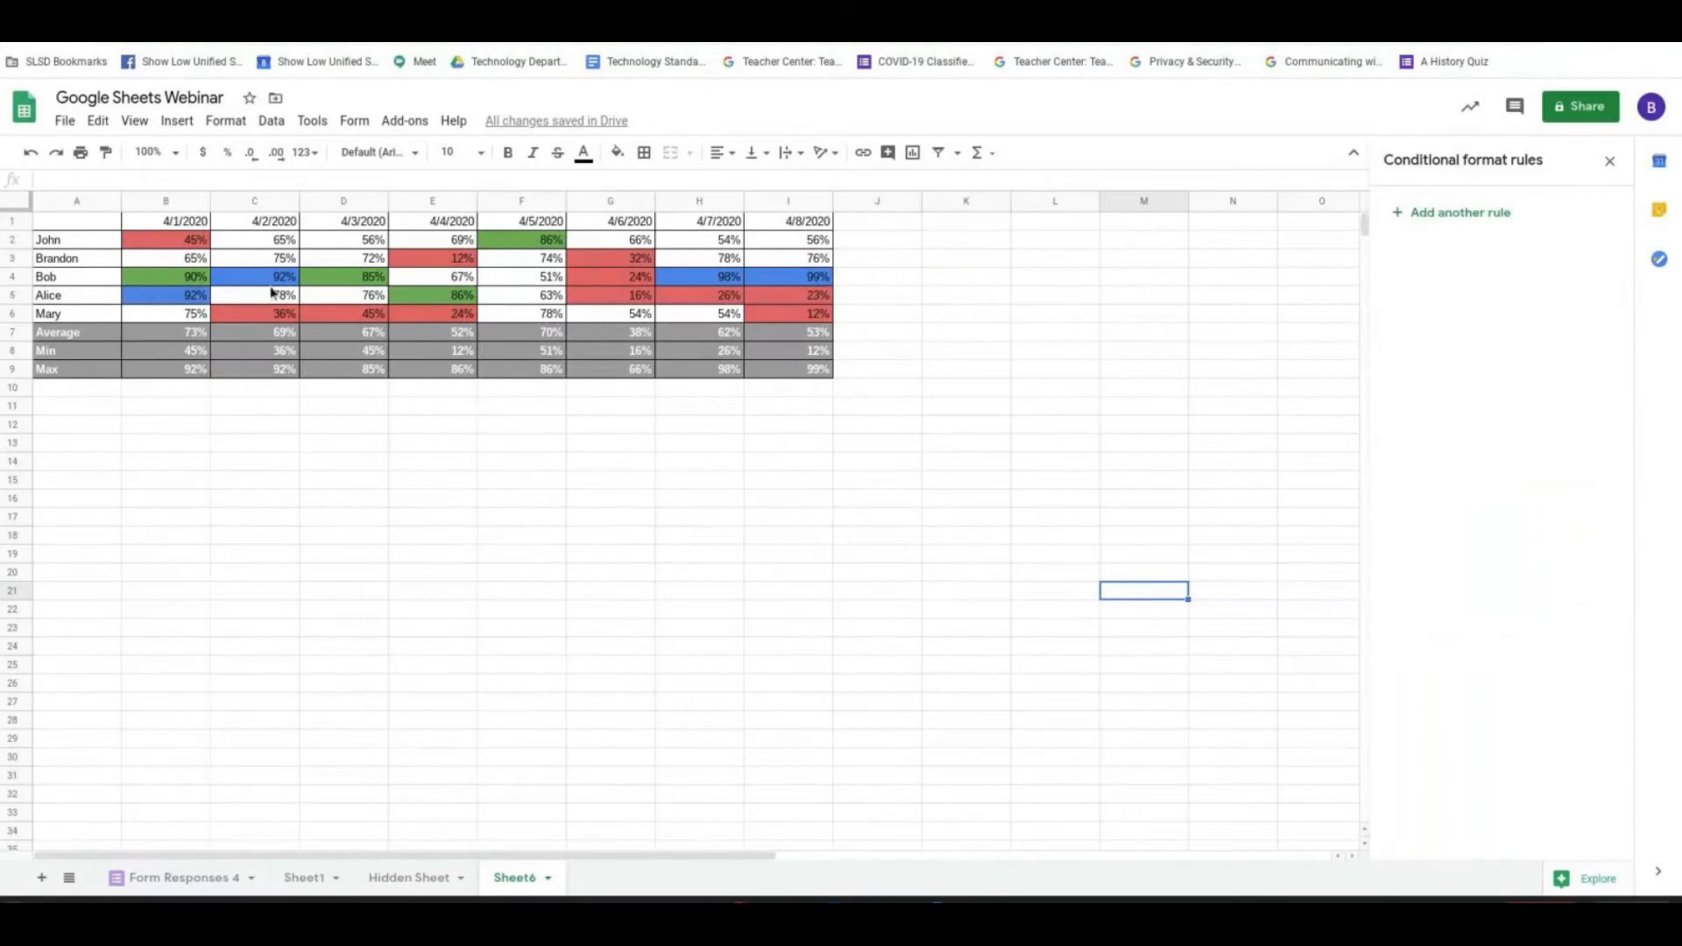
- Examine the blue, green and red cells in B2:I6 to check them against the three rules
left_click(199, 302)
left_click(732, 282)
left_click(770, 282)
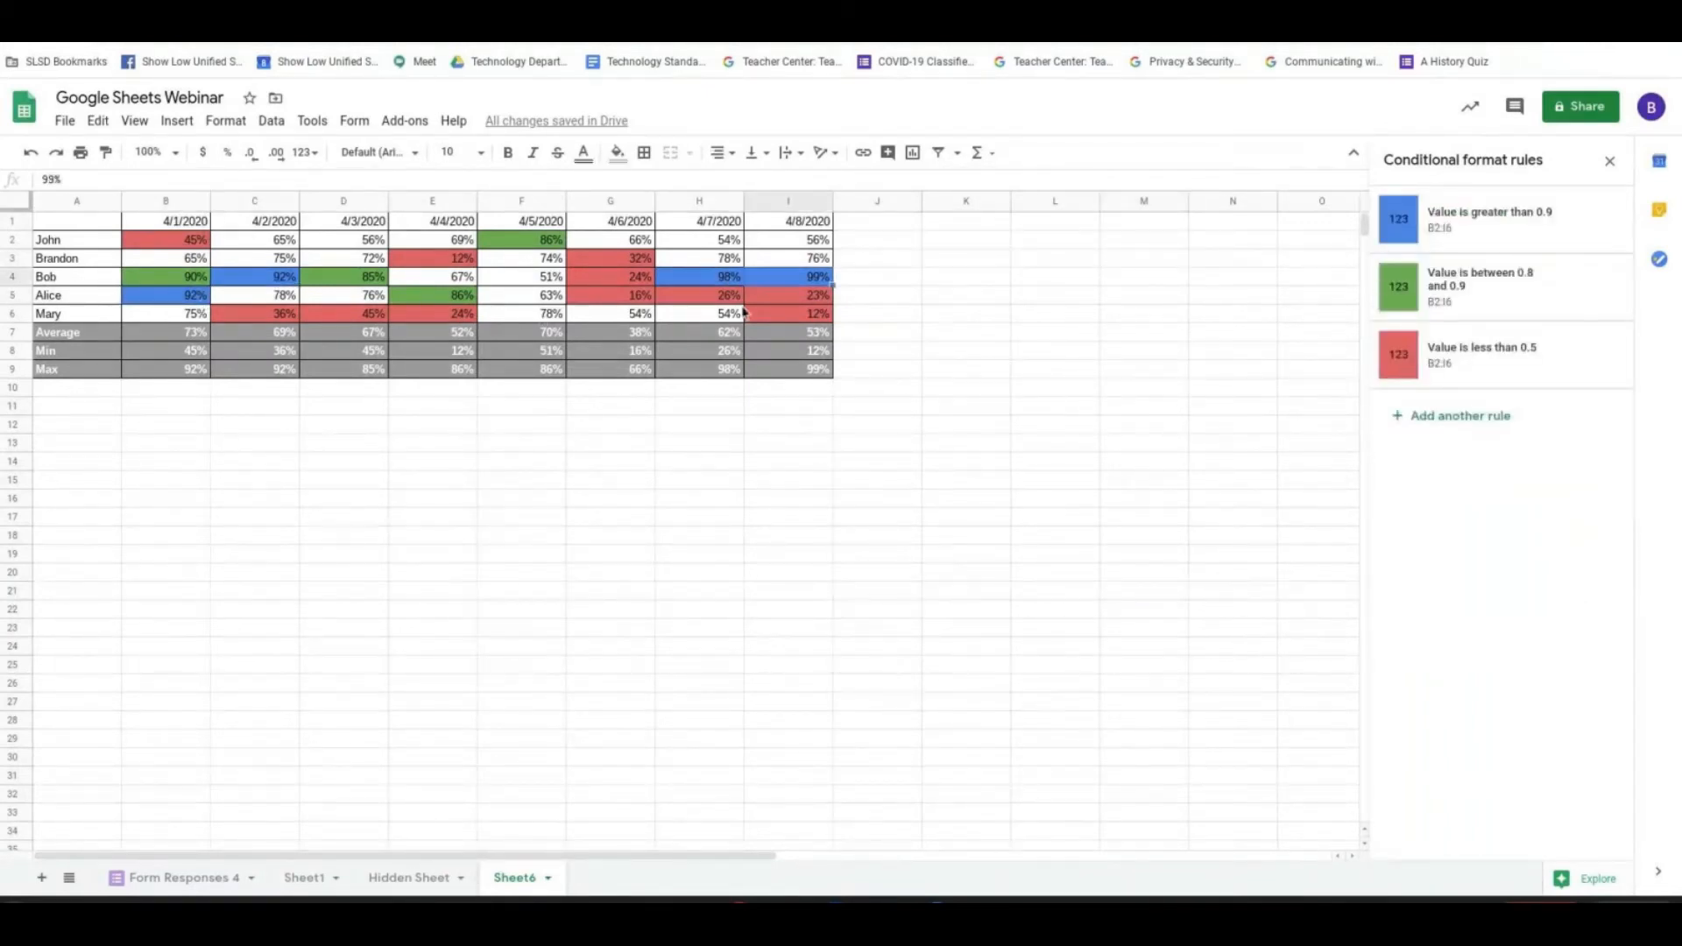
left_click(194, 279)
left_click(371, 282)
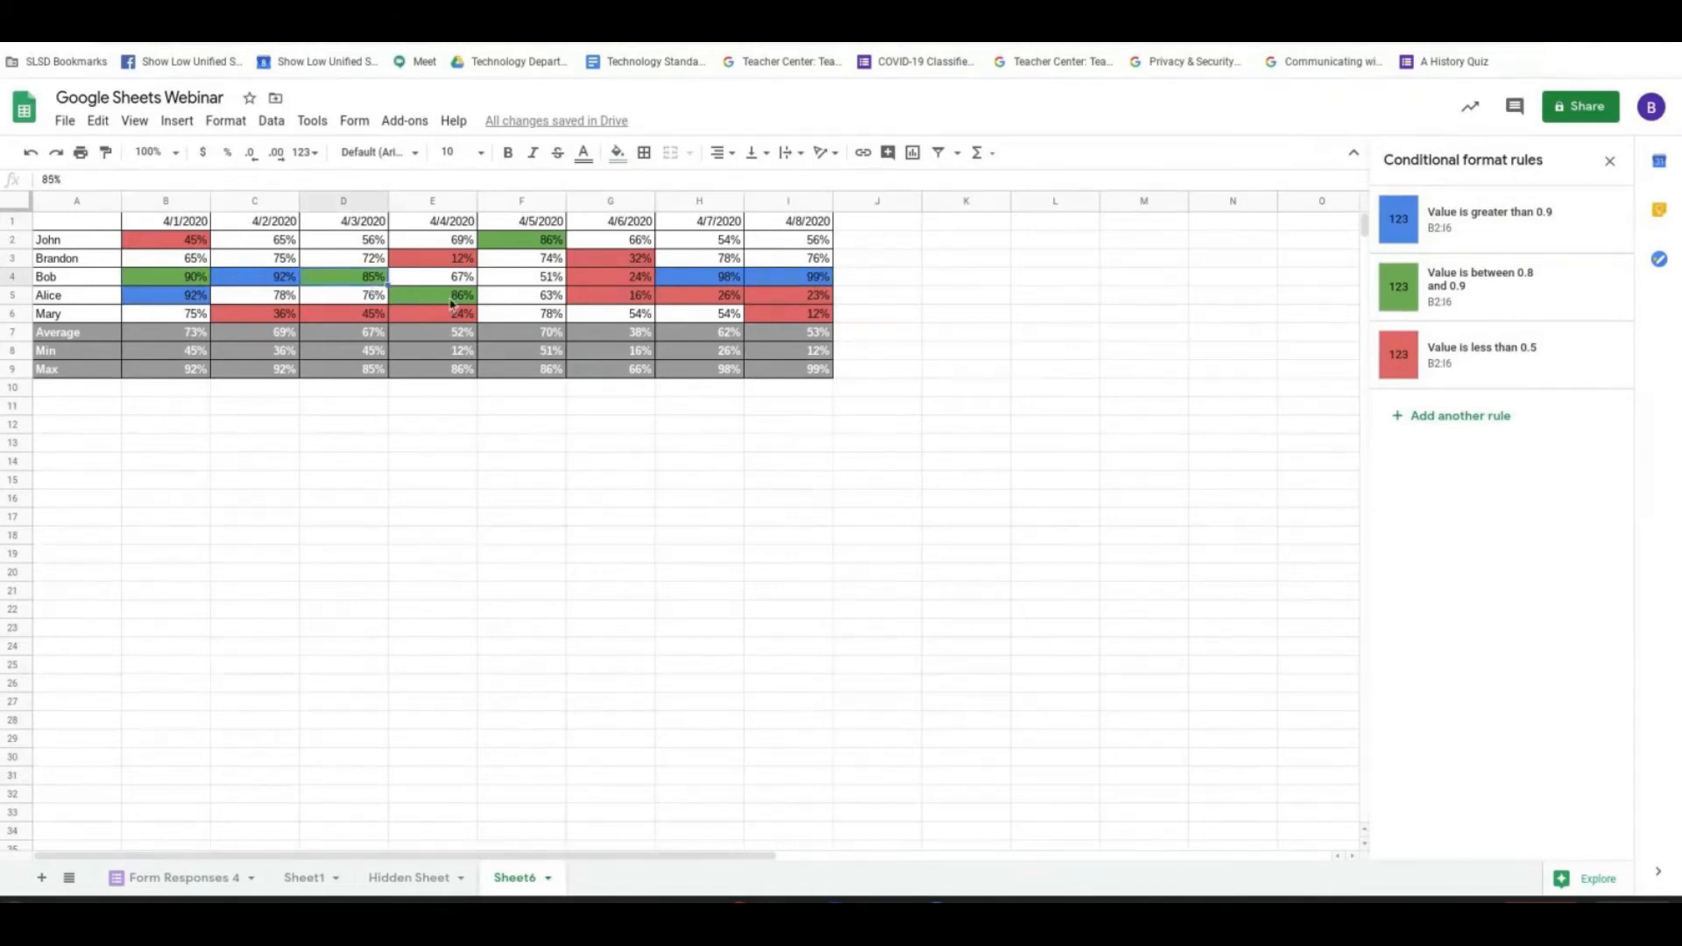
left_click(159, 242)
left_click(290, 319)
left_click(343, 320)
left_click(447, 321)
left_click(468, 264)
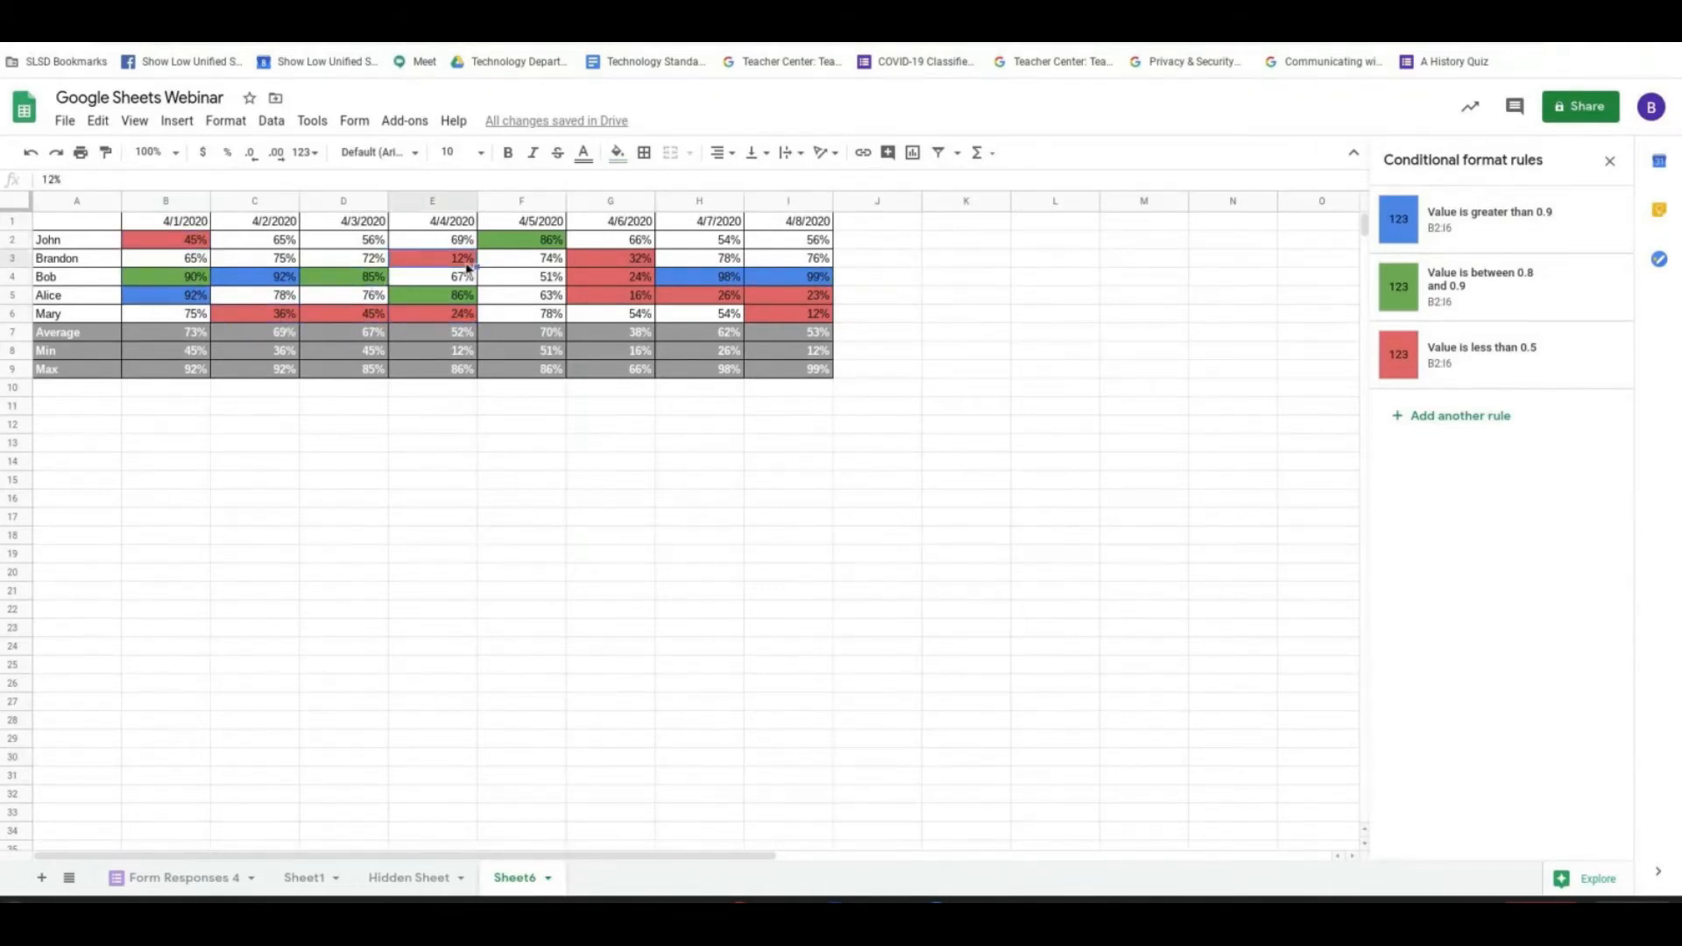
left_click(646, 275)
left_click(652, 298)
left_click(706, 302)
left_click(807, 303)
left_click(807, 315)
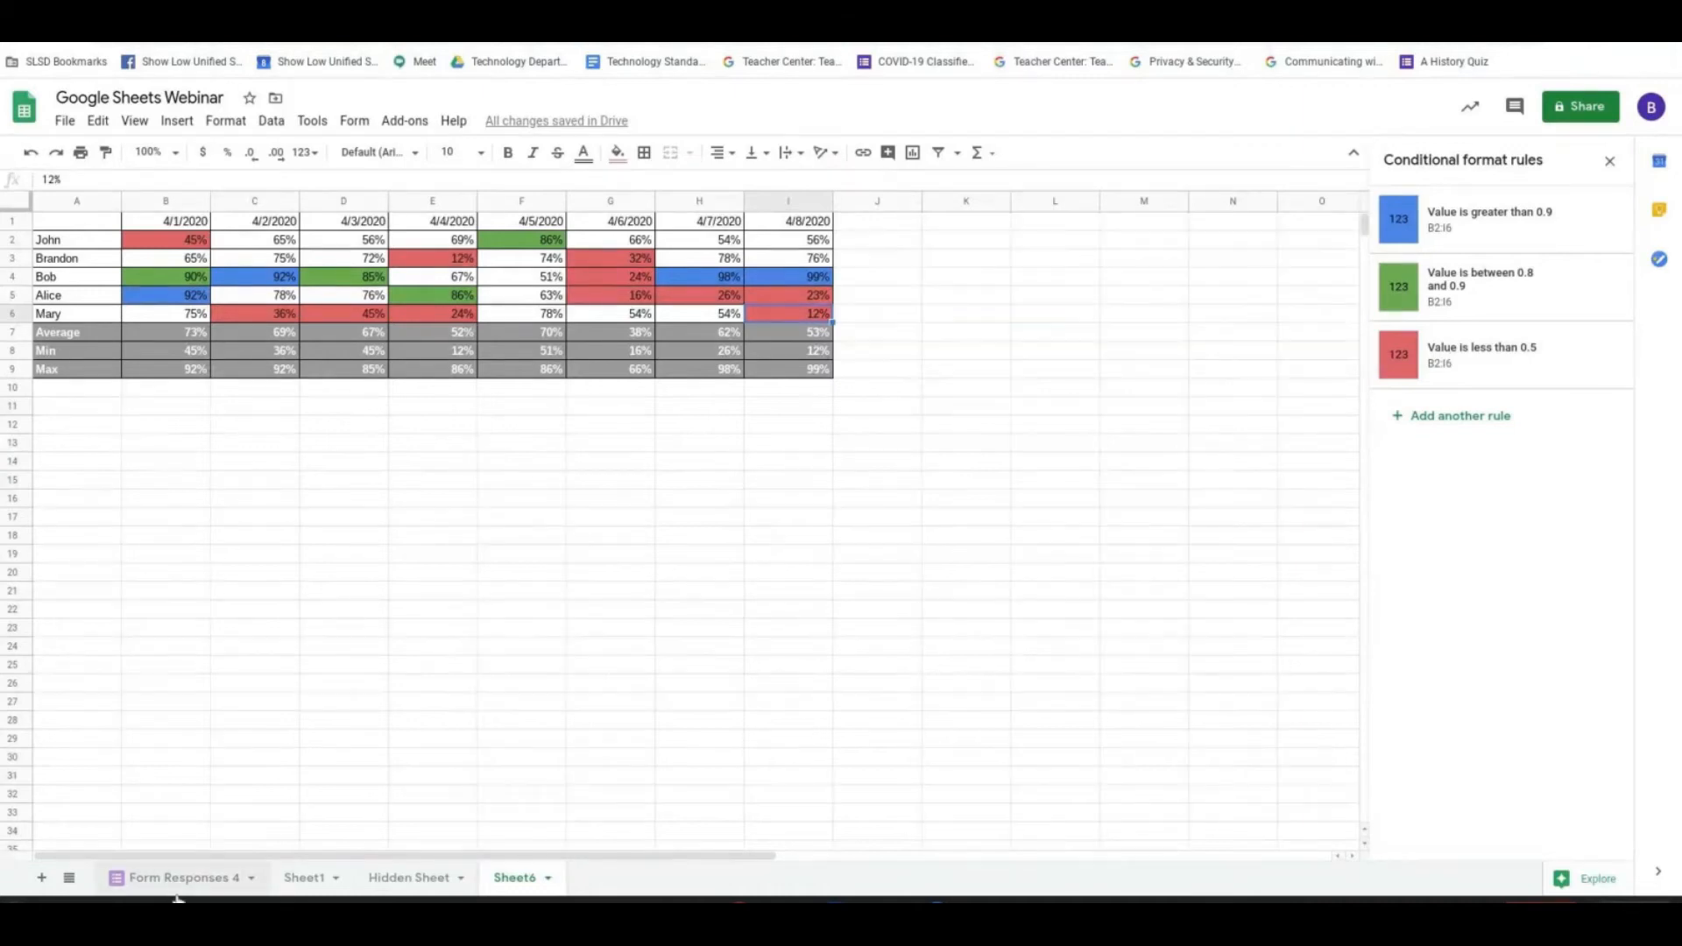
- View Sheet1 and the line chart on Hidden Sheet, and return to Sheet6
left_click(305, 881)
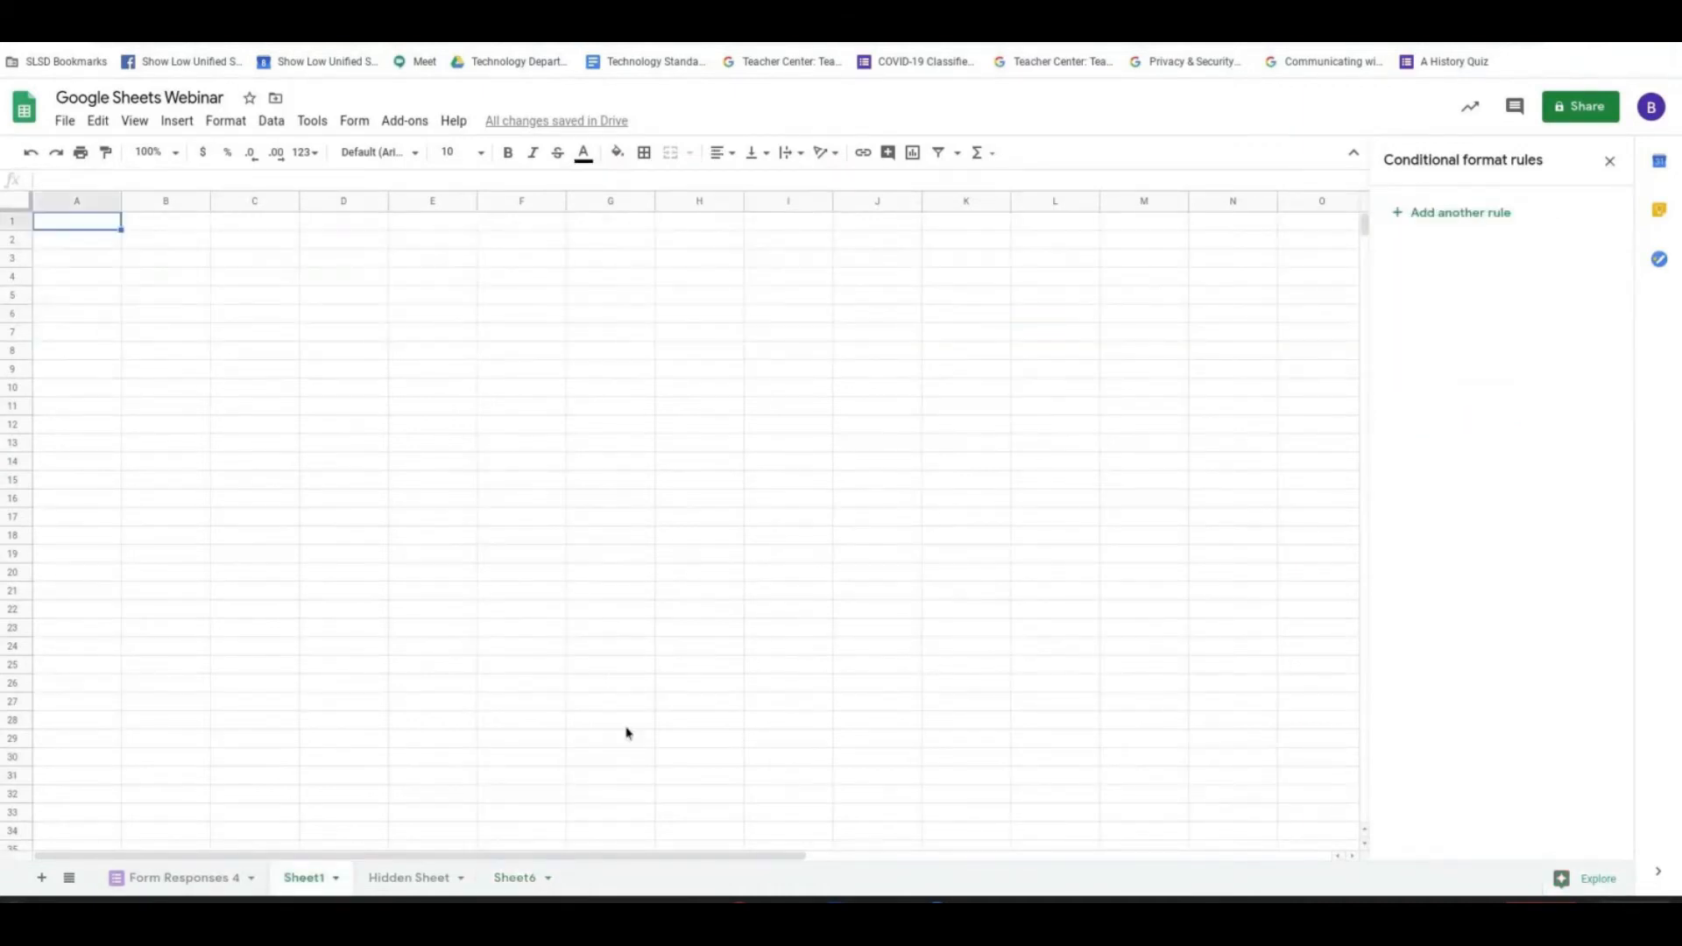
left_click(381, 881)
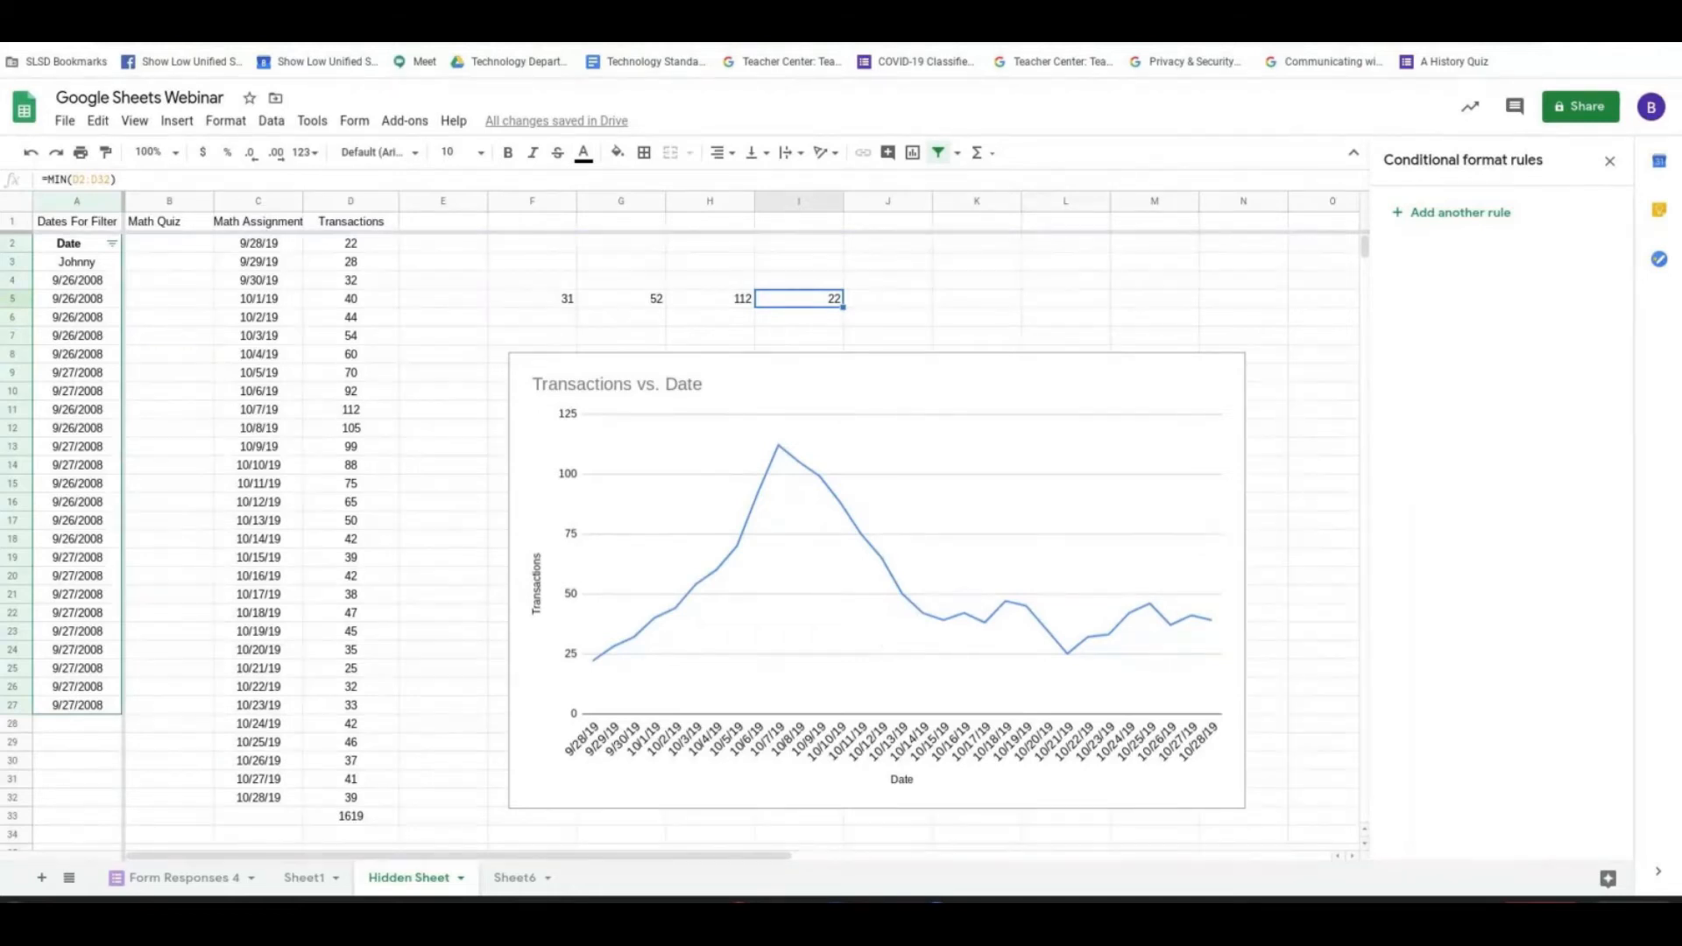
left_click(514, 876)
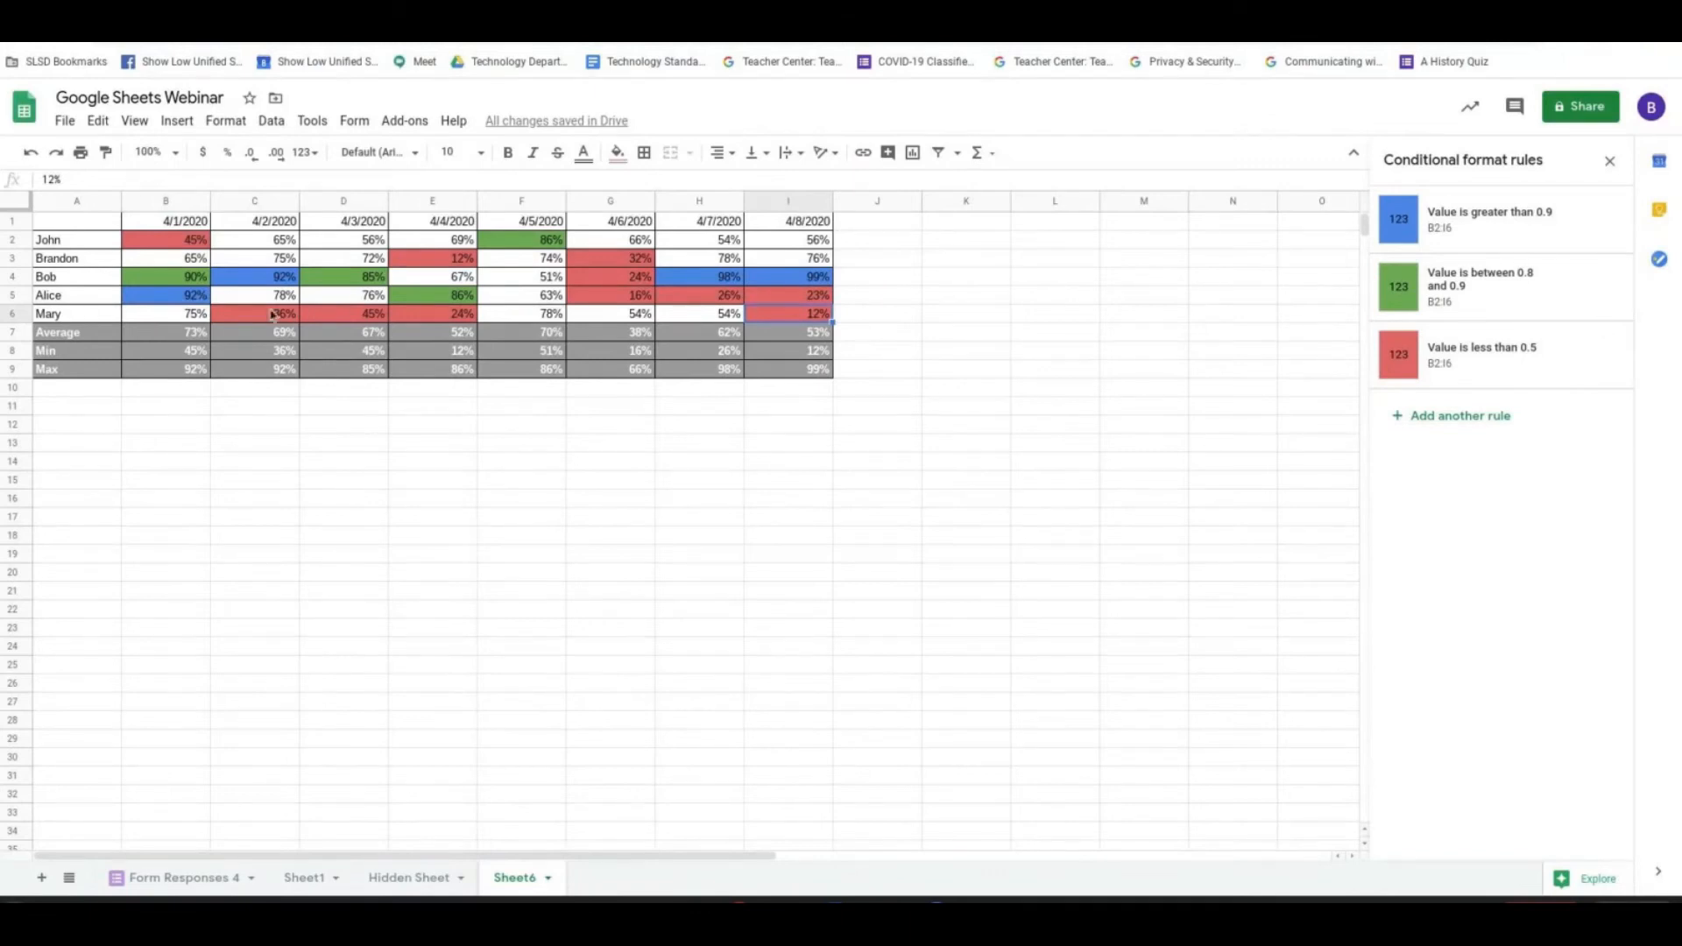
- Insert an empty column chart from blank cell A12 and move it clear of the table, below and to its right
left_click_drag(93, 315, 793, 321)
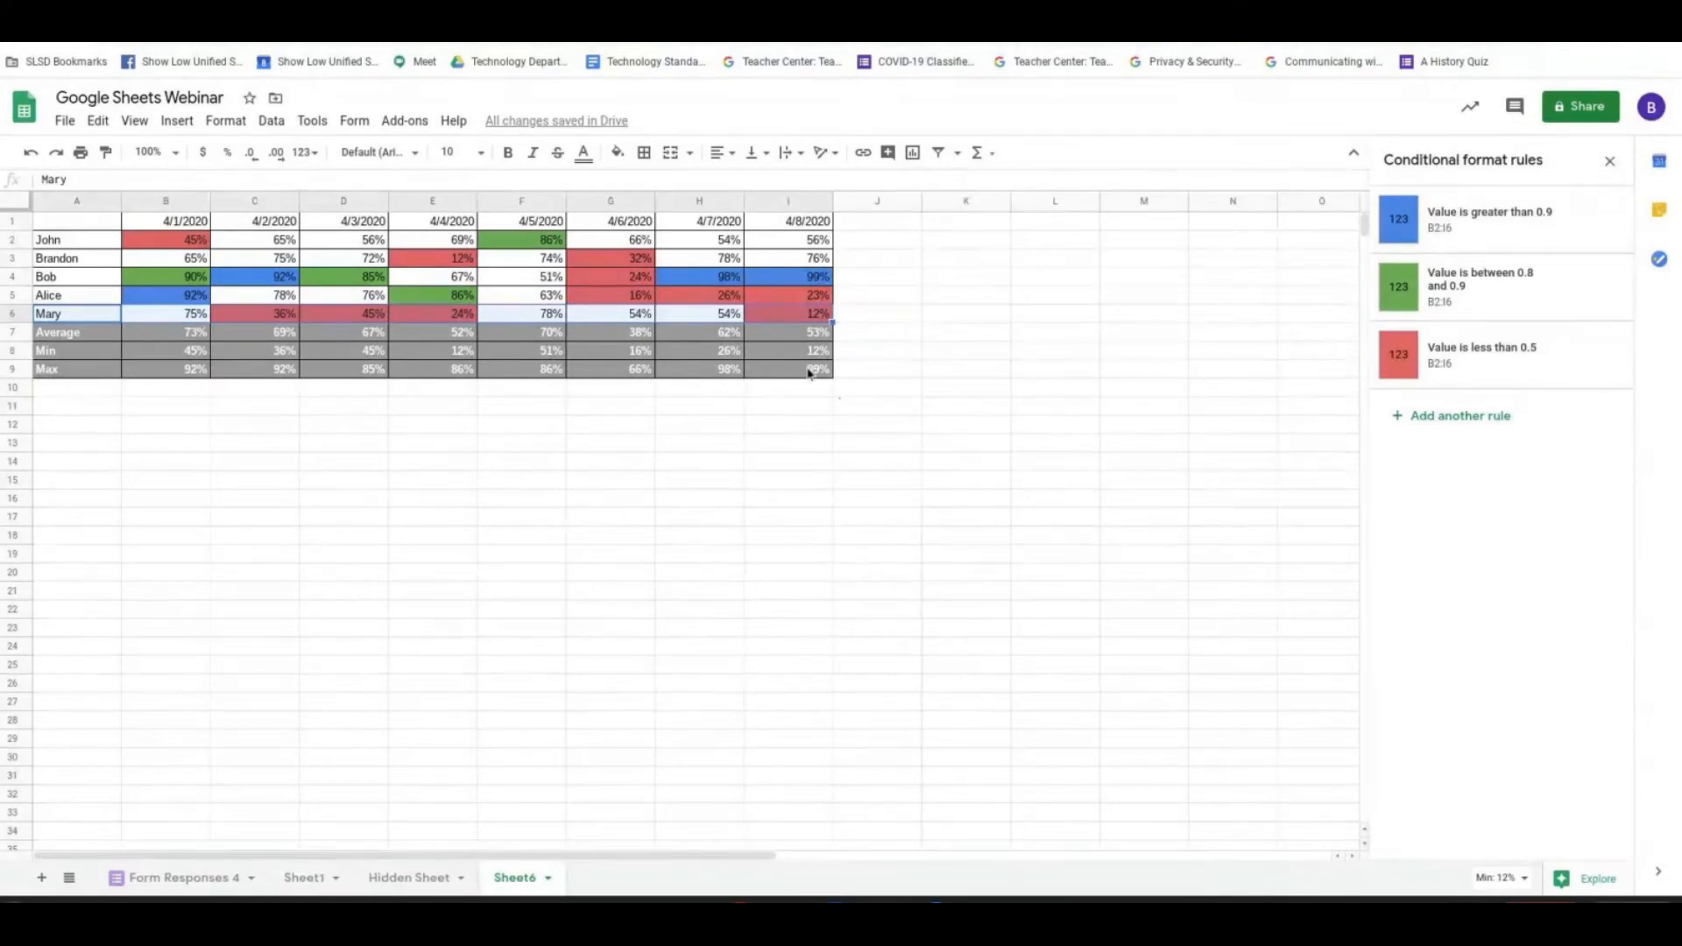
left_click(114, 426)
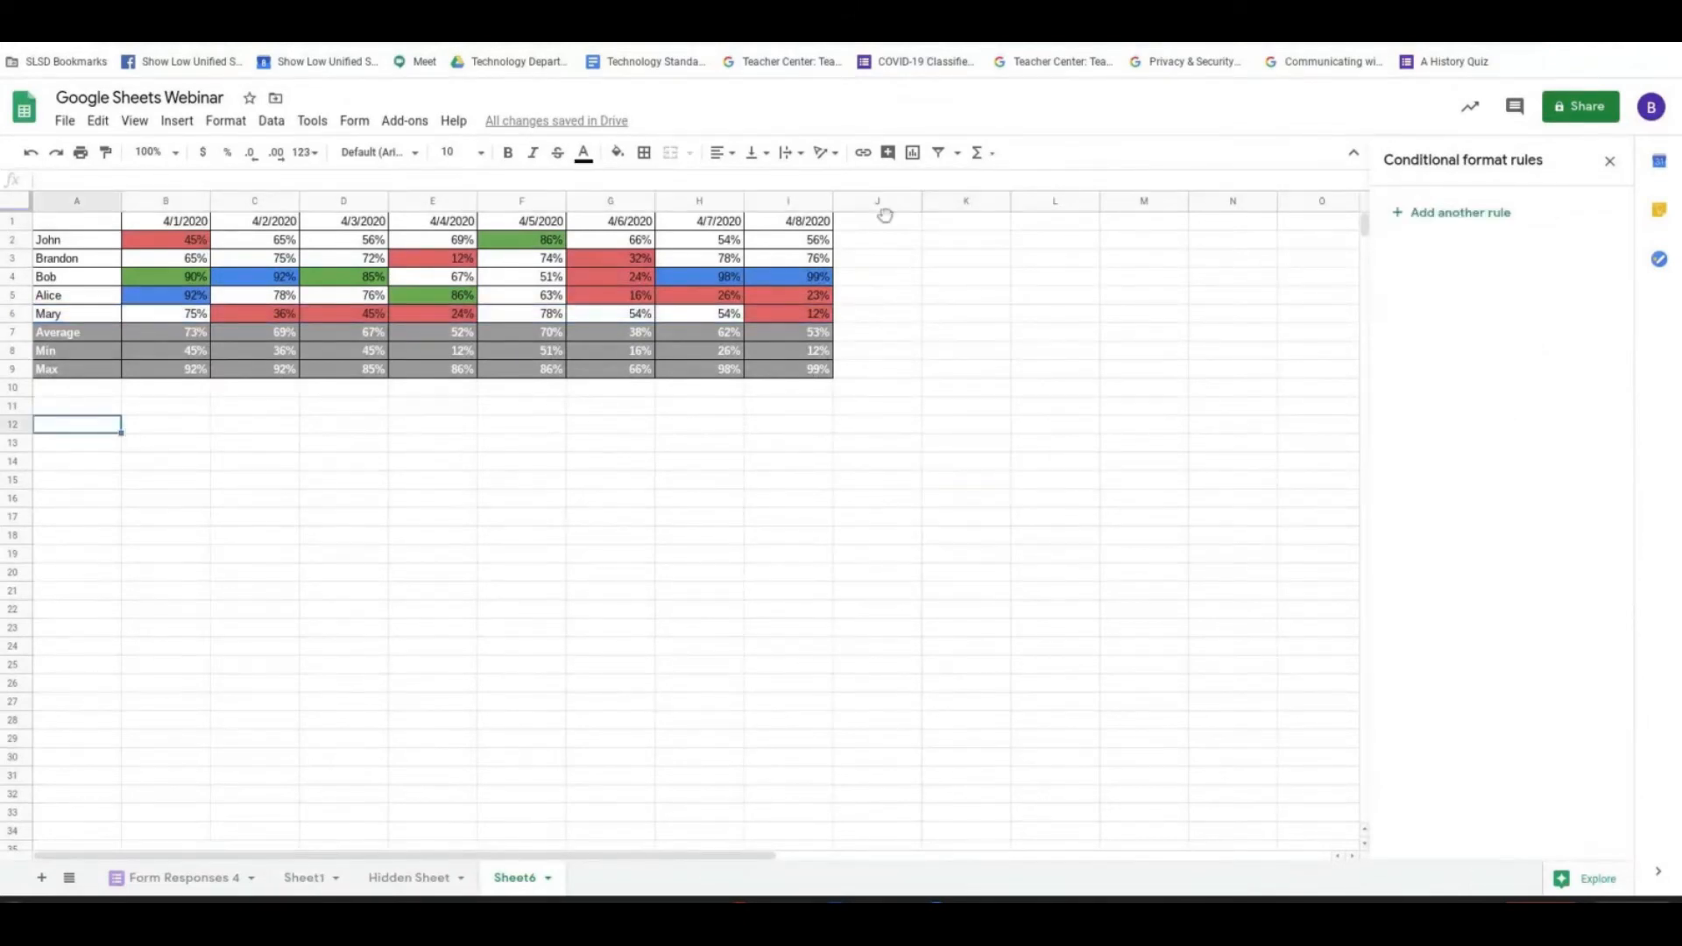
left_click(911, 154)
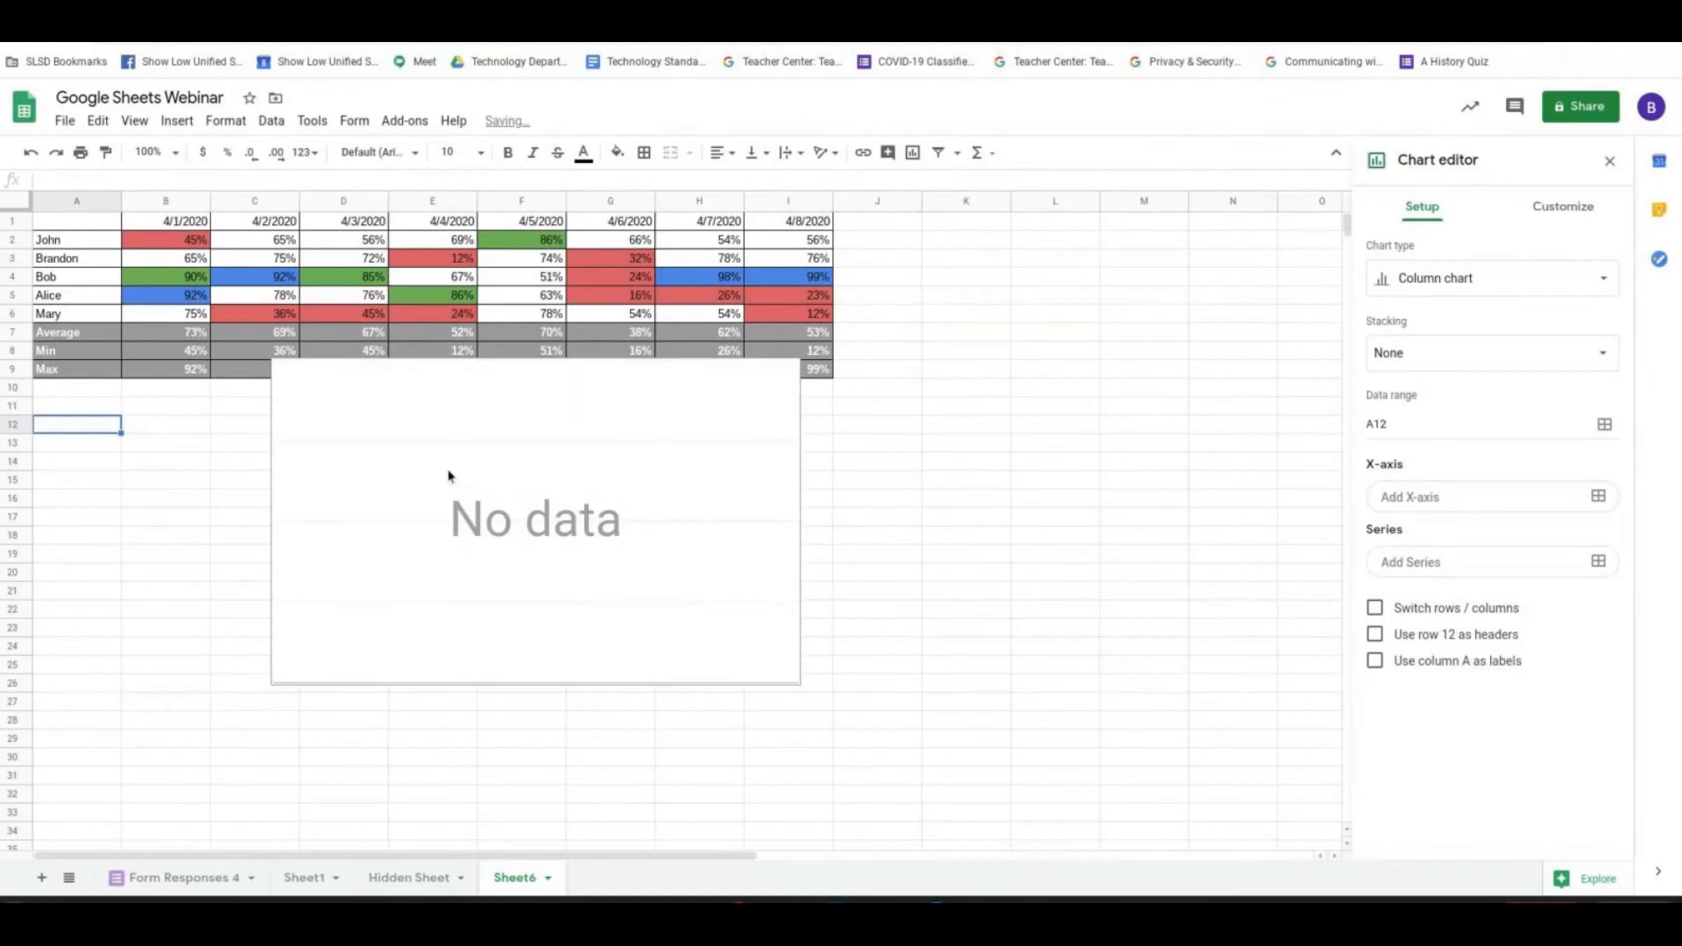
left_click(601, 490)
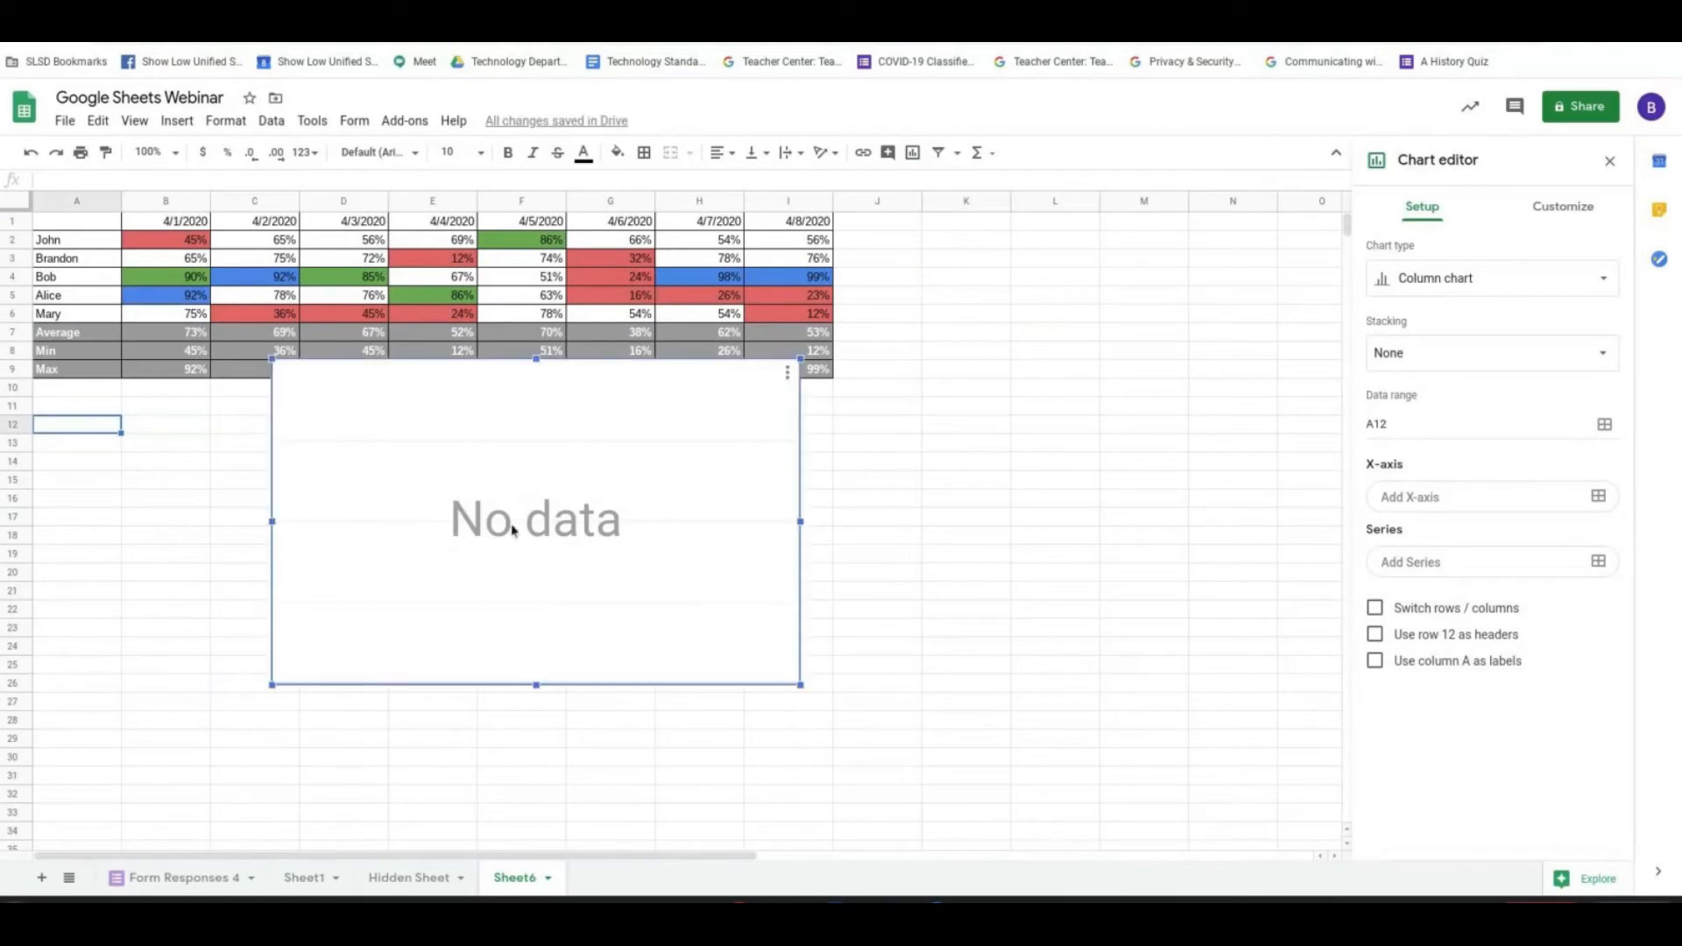
left_click_drag(499, 529, 1052, 613)
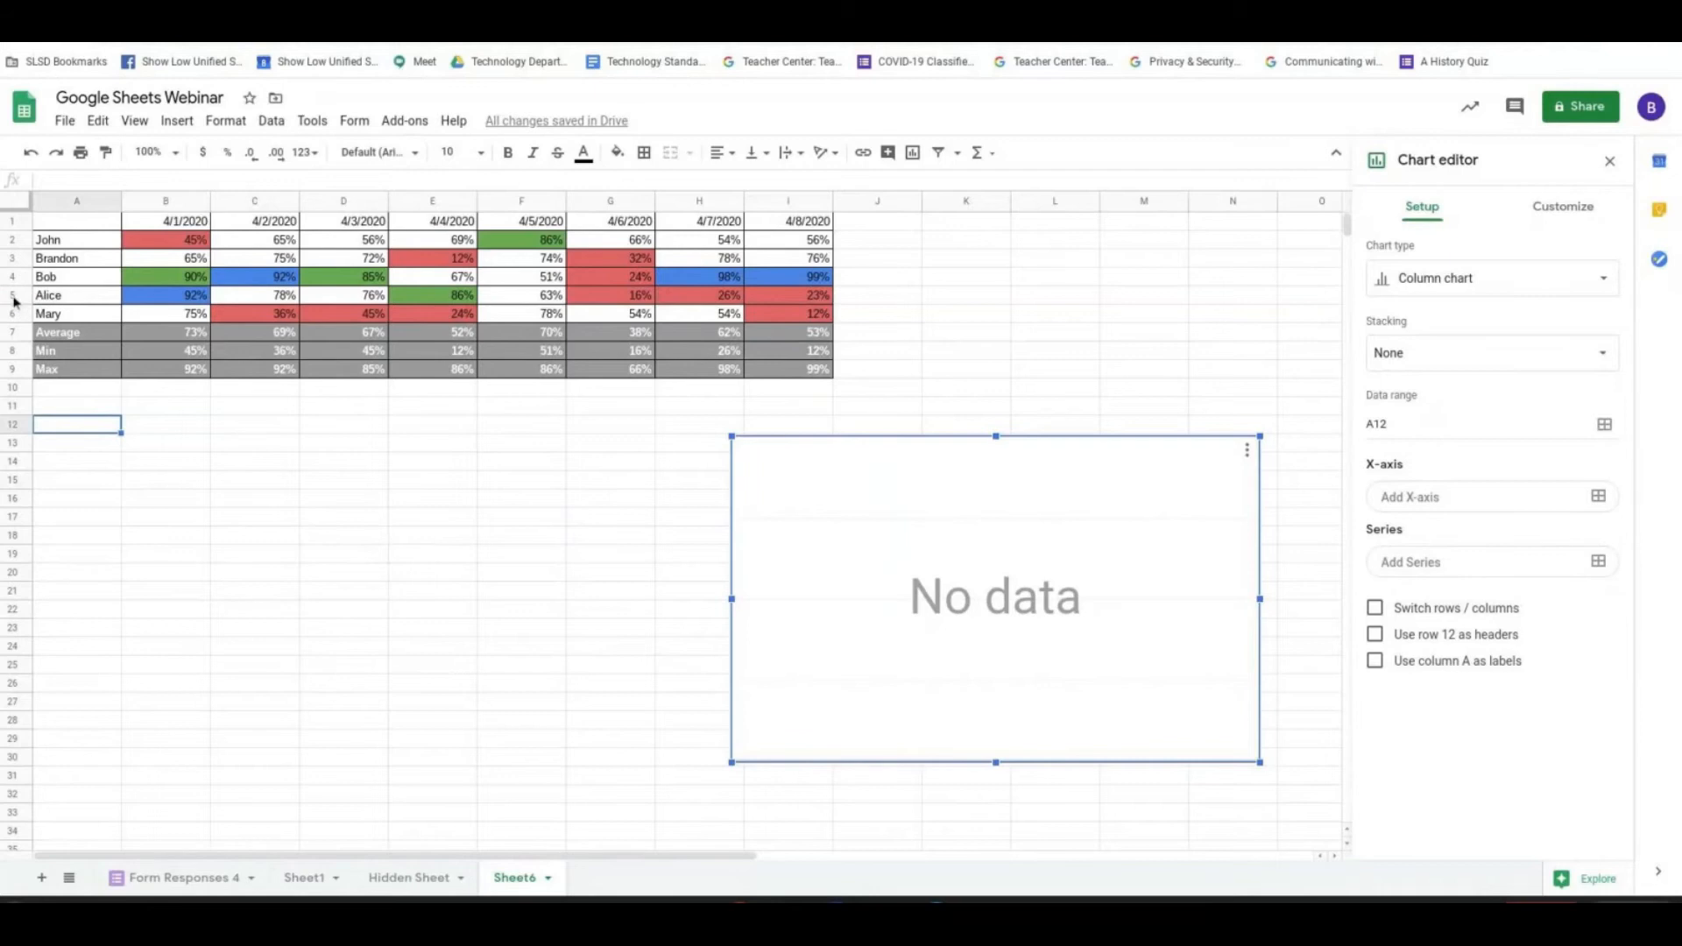
- Hide rows 2 to 5 so that only the last student's row stays under the dates
left_click_drag(21, 302, 13, 240)
right_click(10, 264)
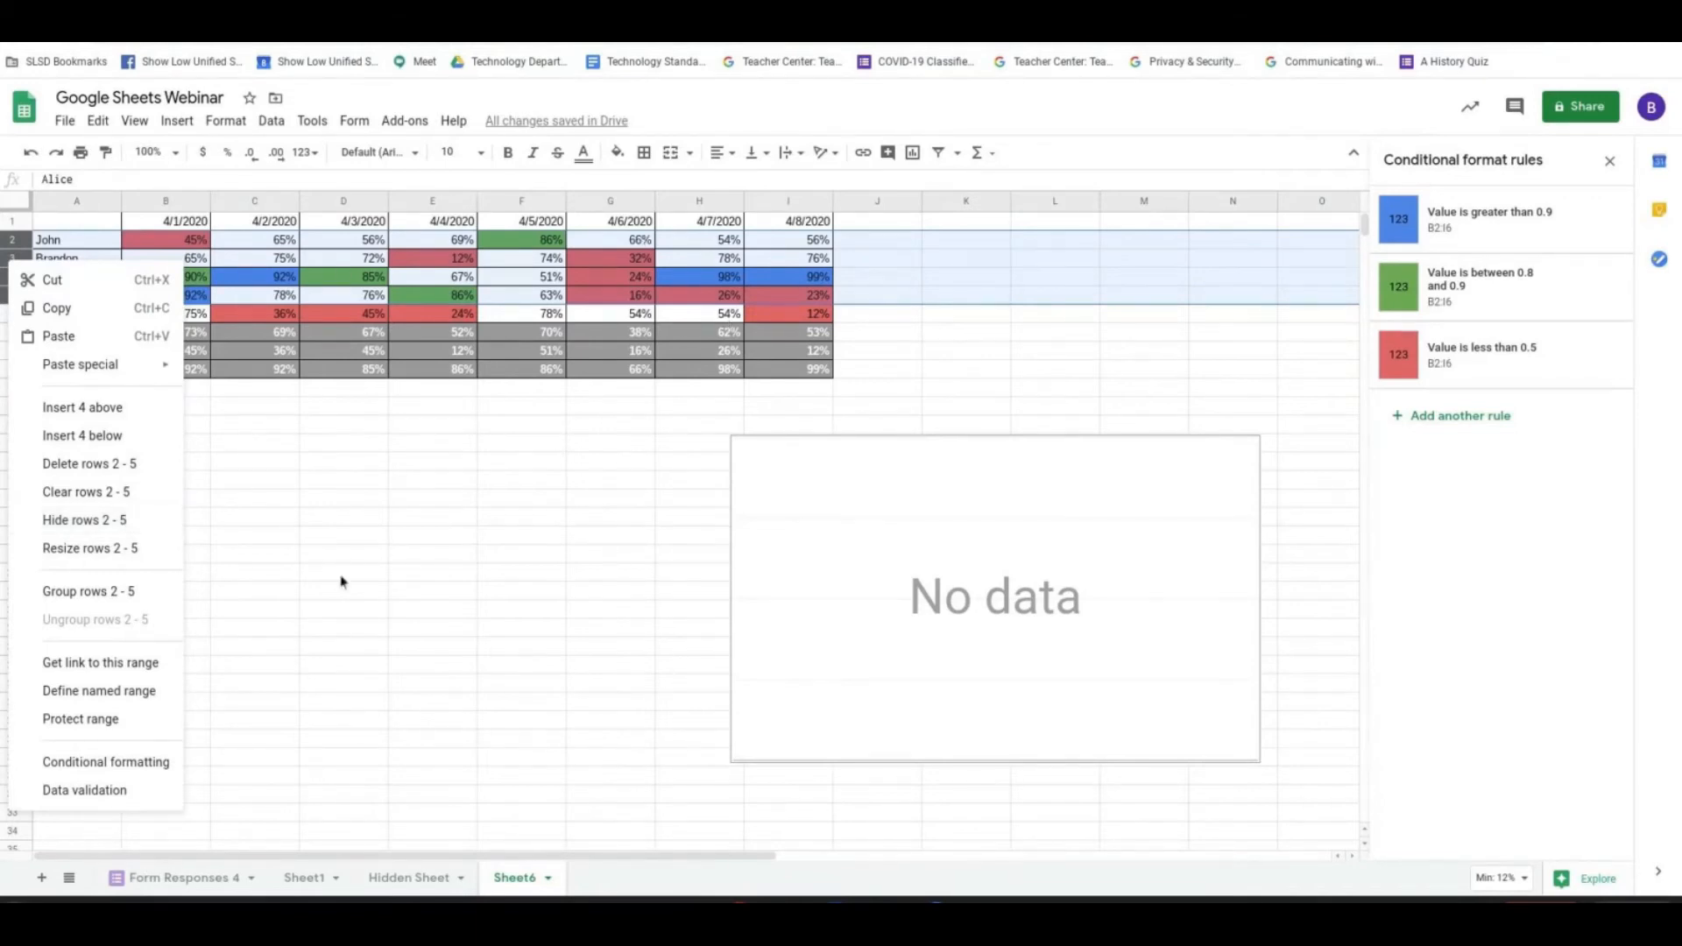
left_click(145, 520)
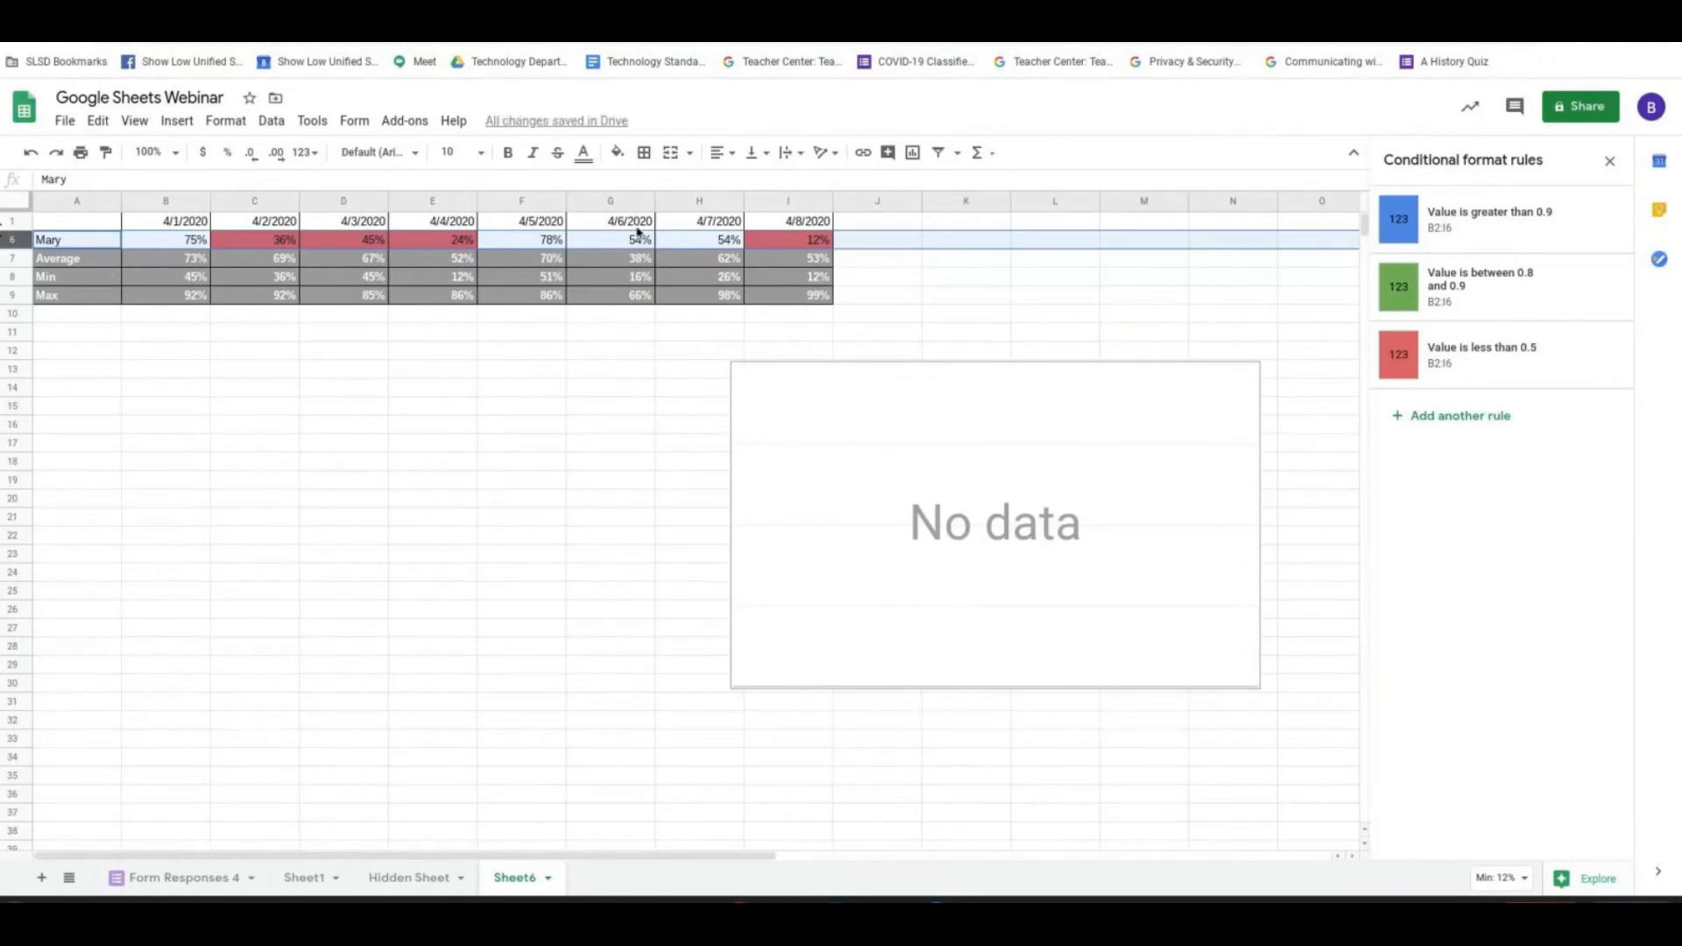
- Reopen the empty chart for editing and set its data range to A1:I6
left_click(915, 614)
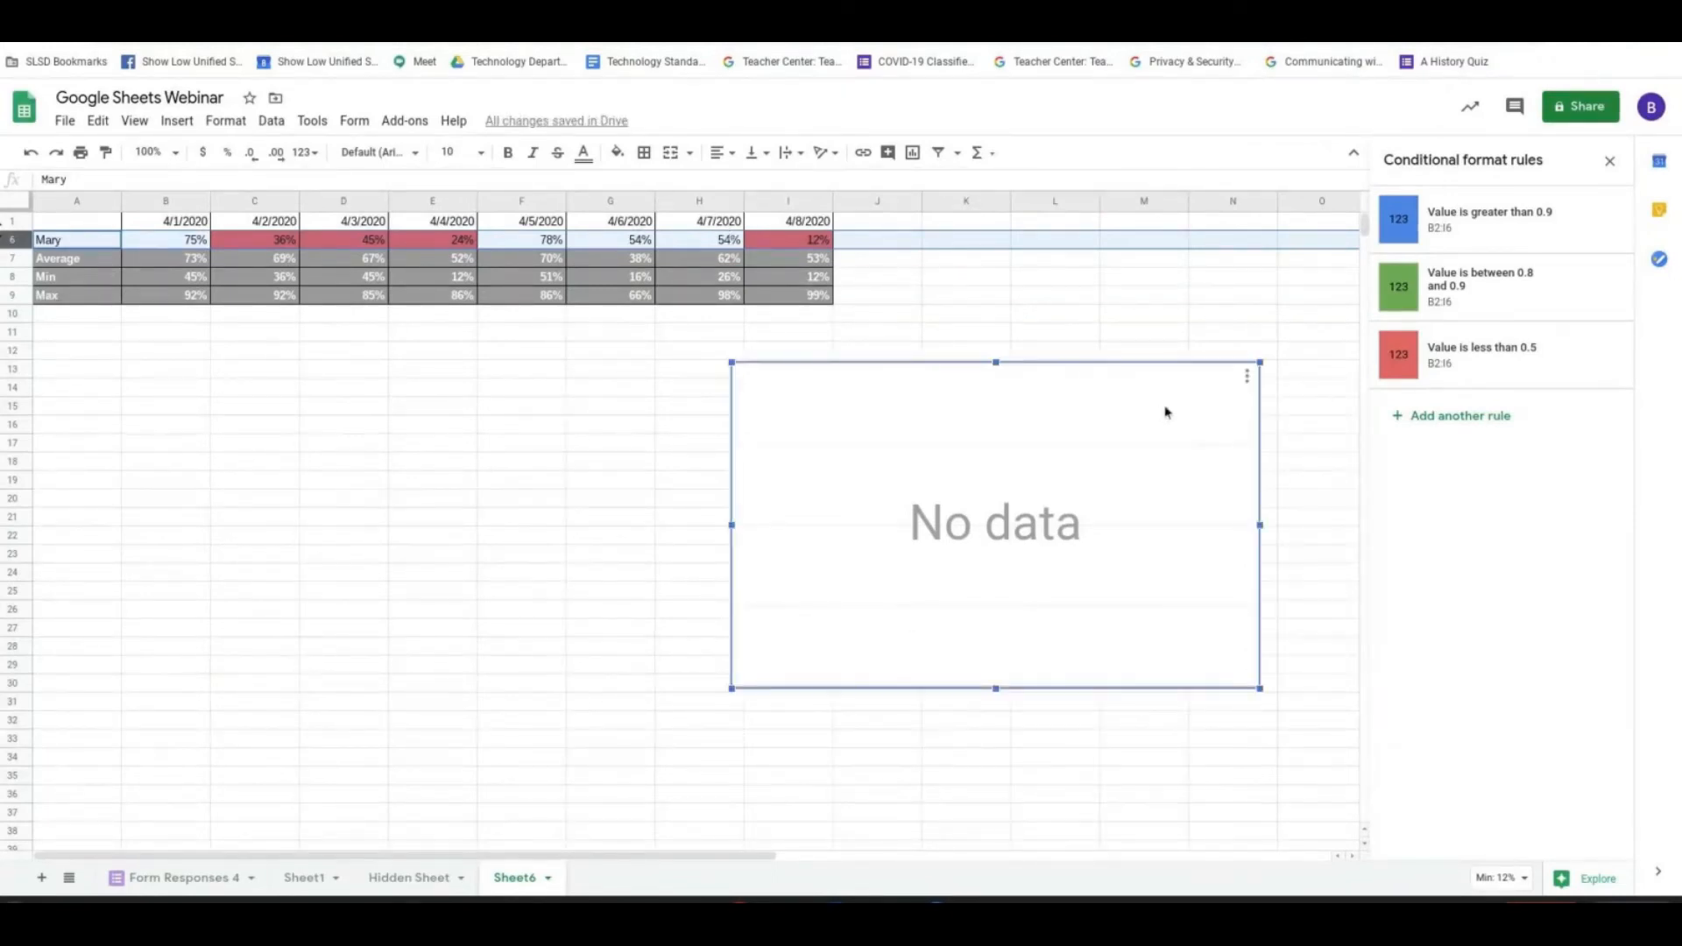
left_click(1610, 162)
double_click(972, 567)
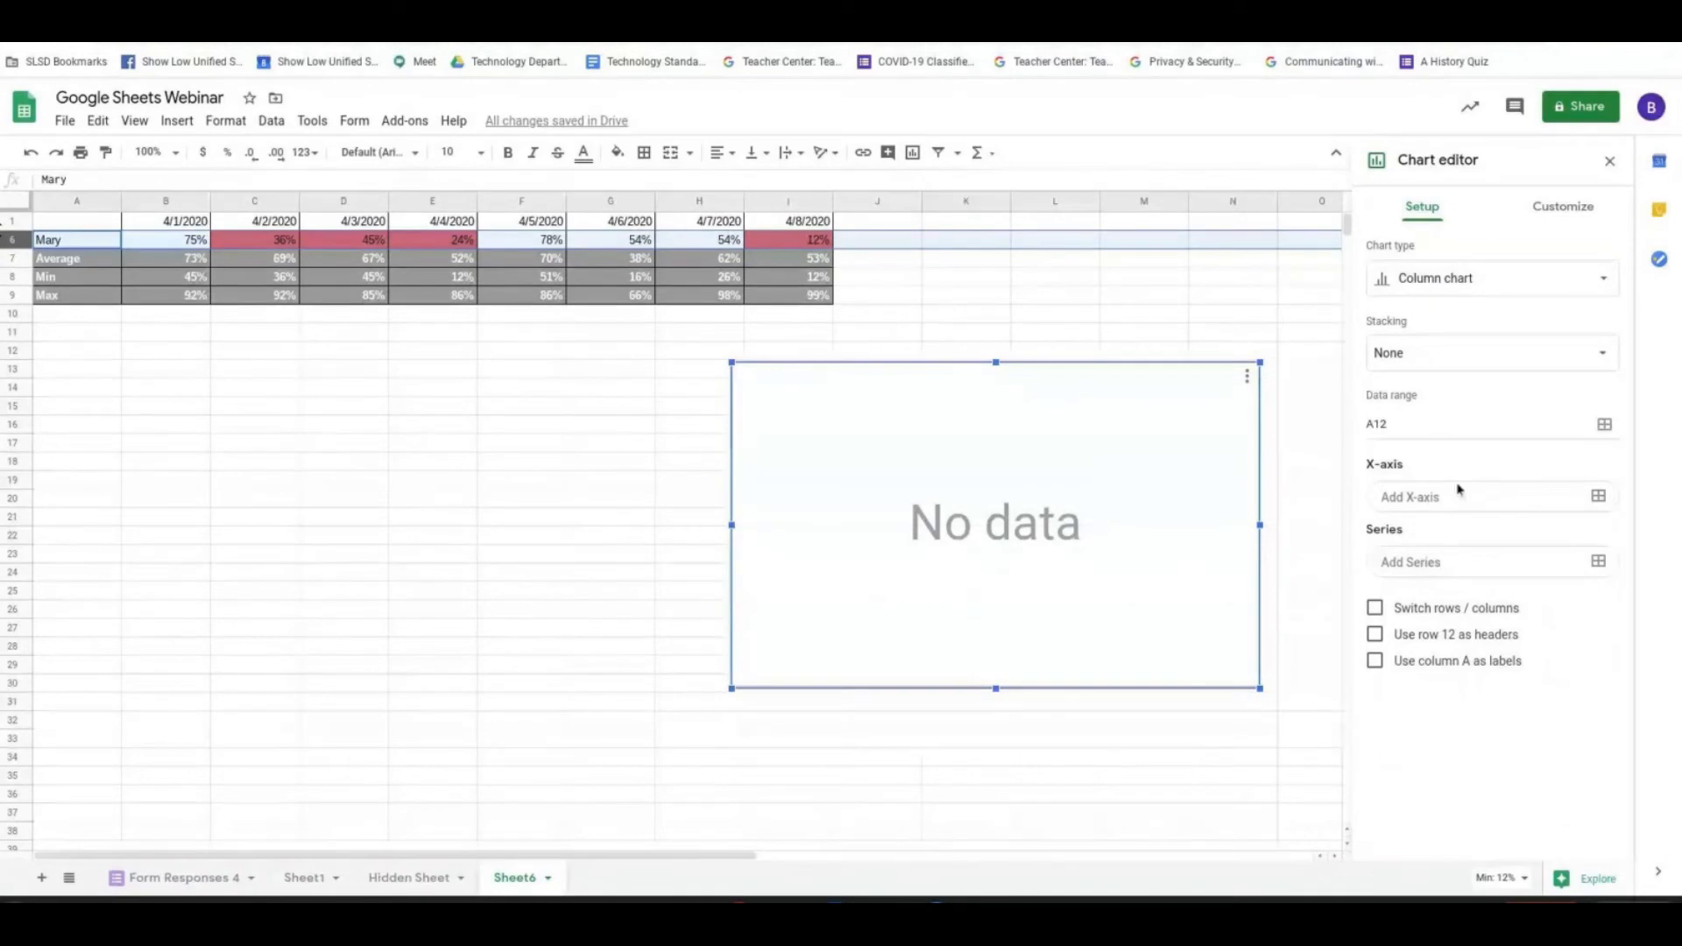
left_click(1604, 425)
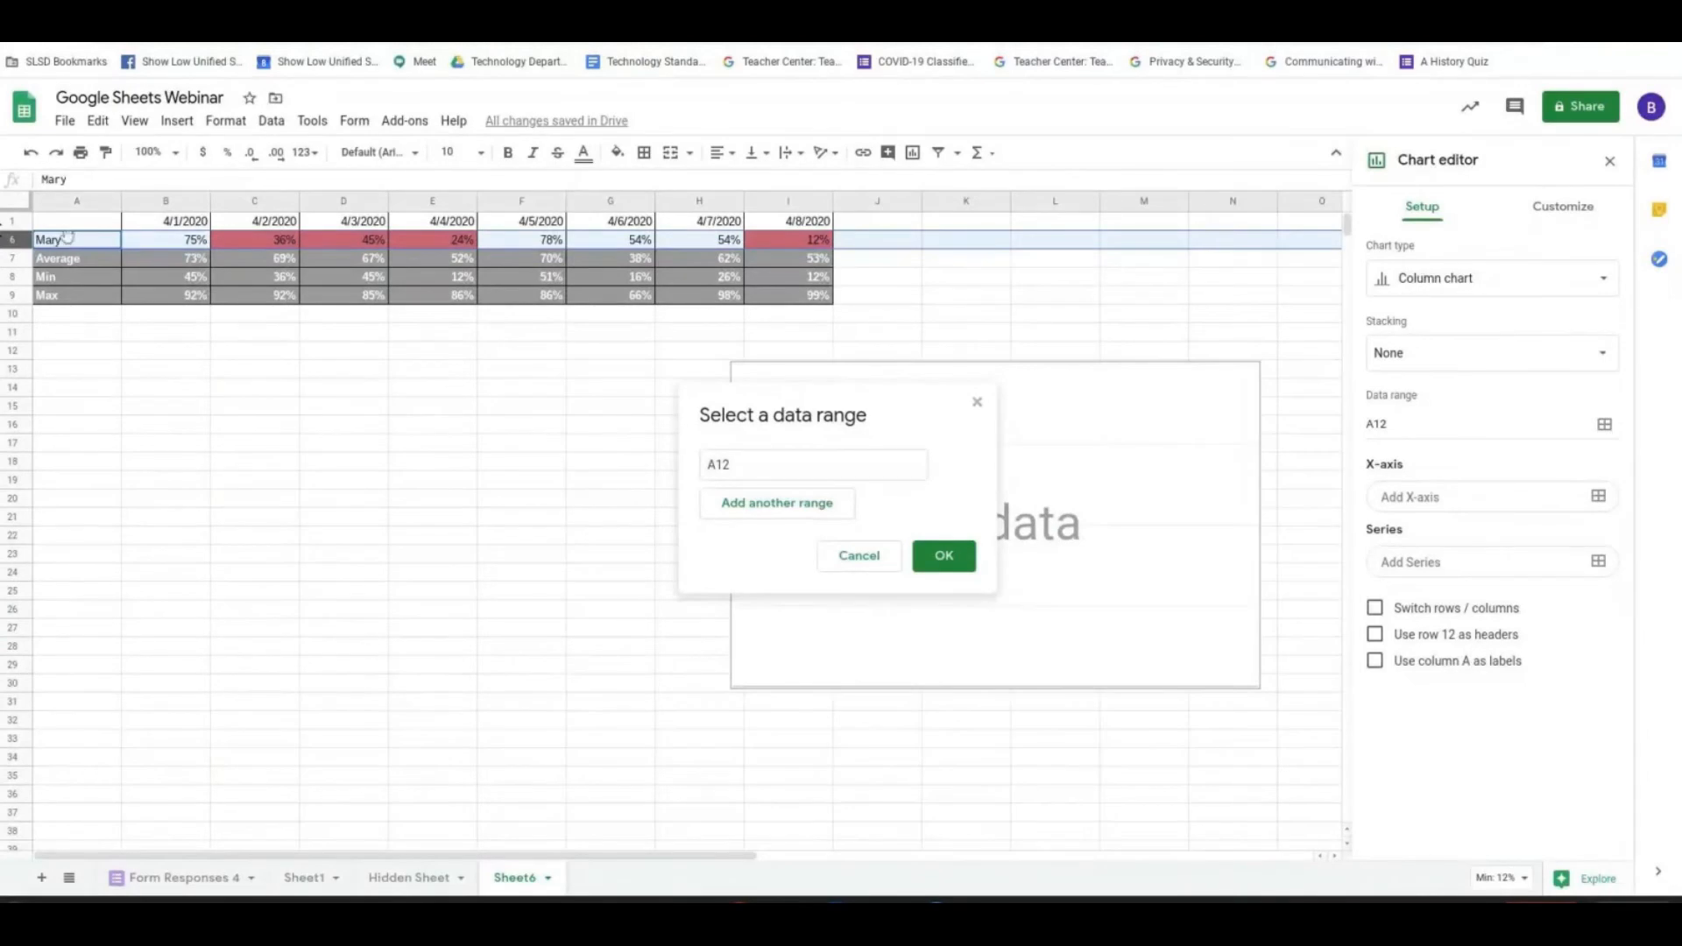
left_click_drag(72, 221, 232, 227)
left_click_drag(232, 229, 784, 245)
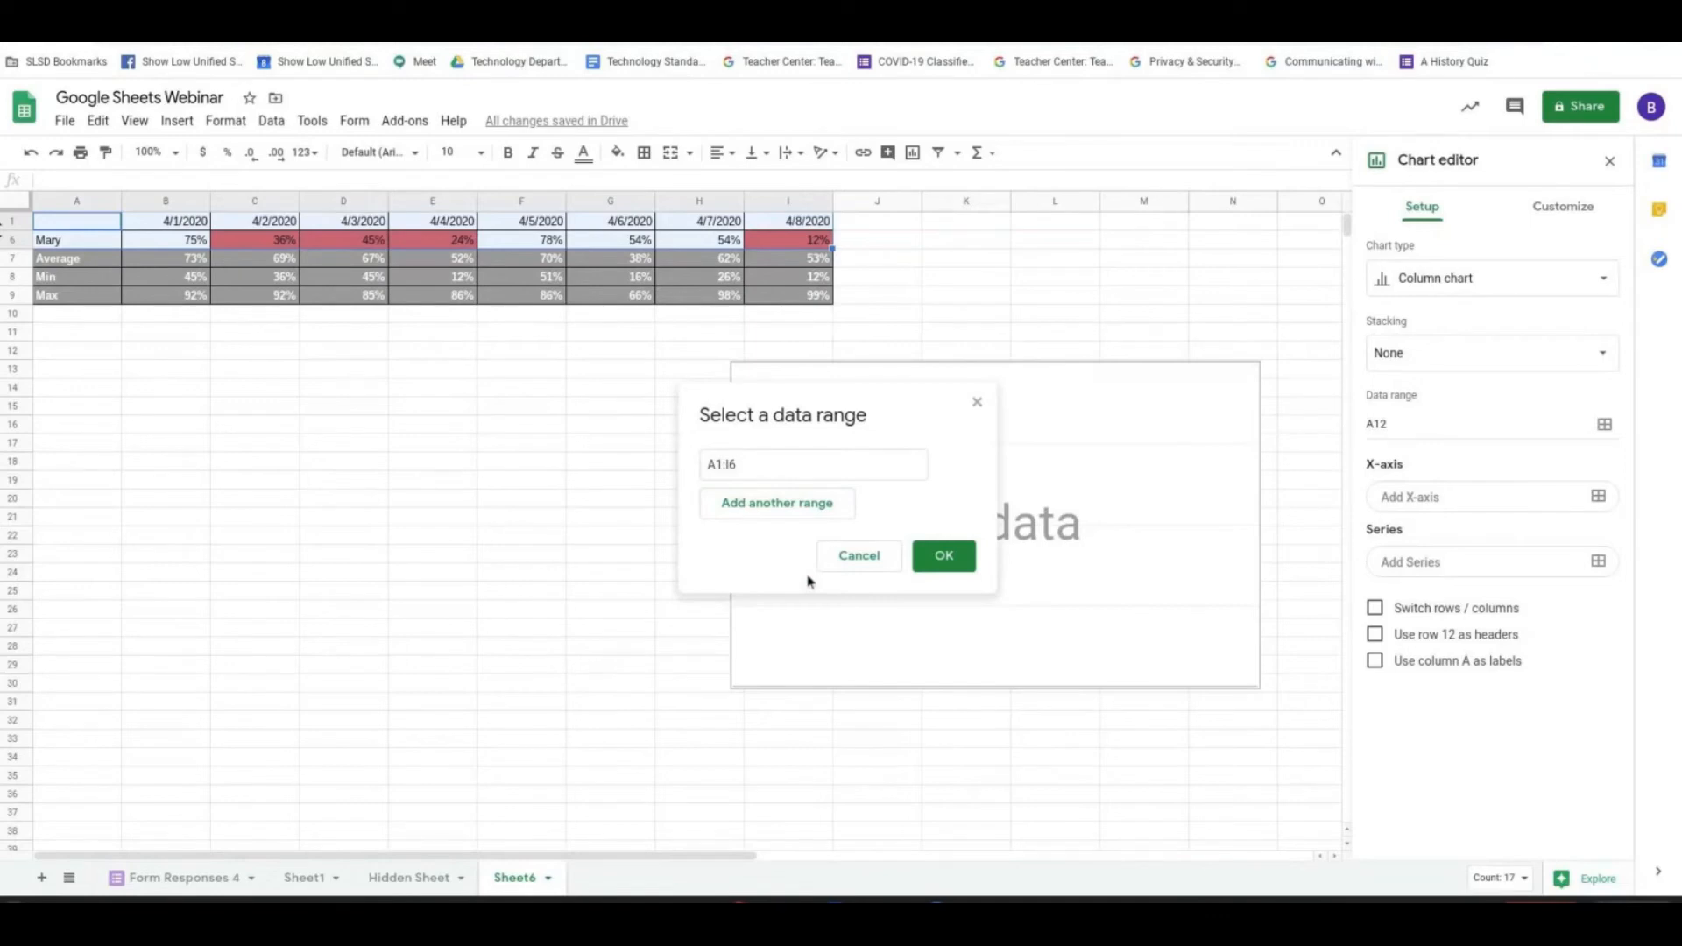
left_click(937, 560)
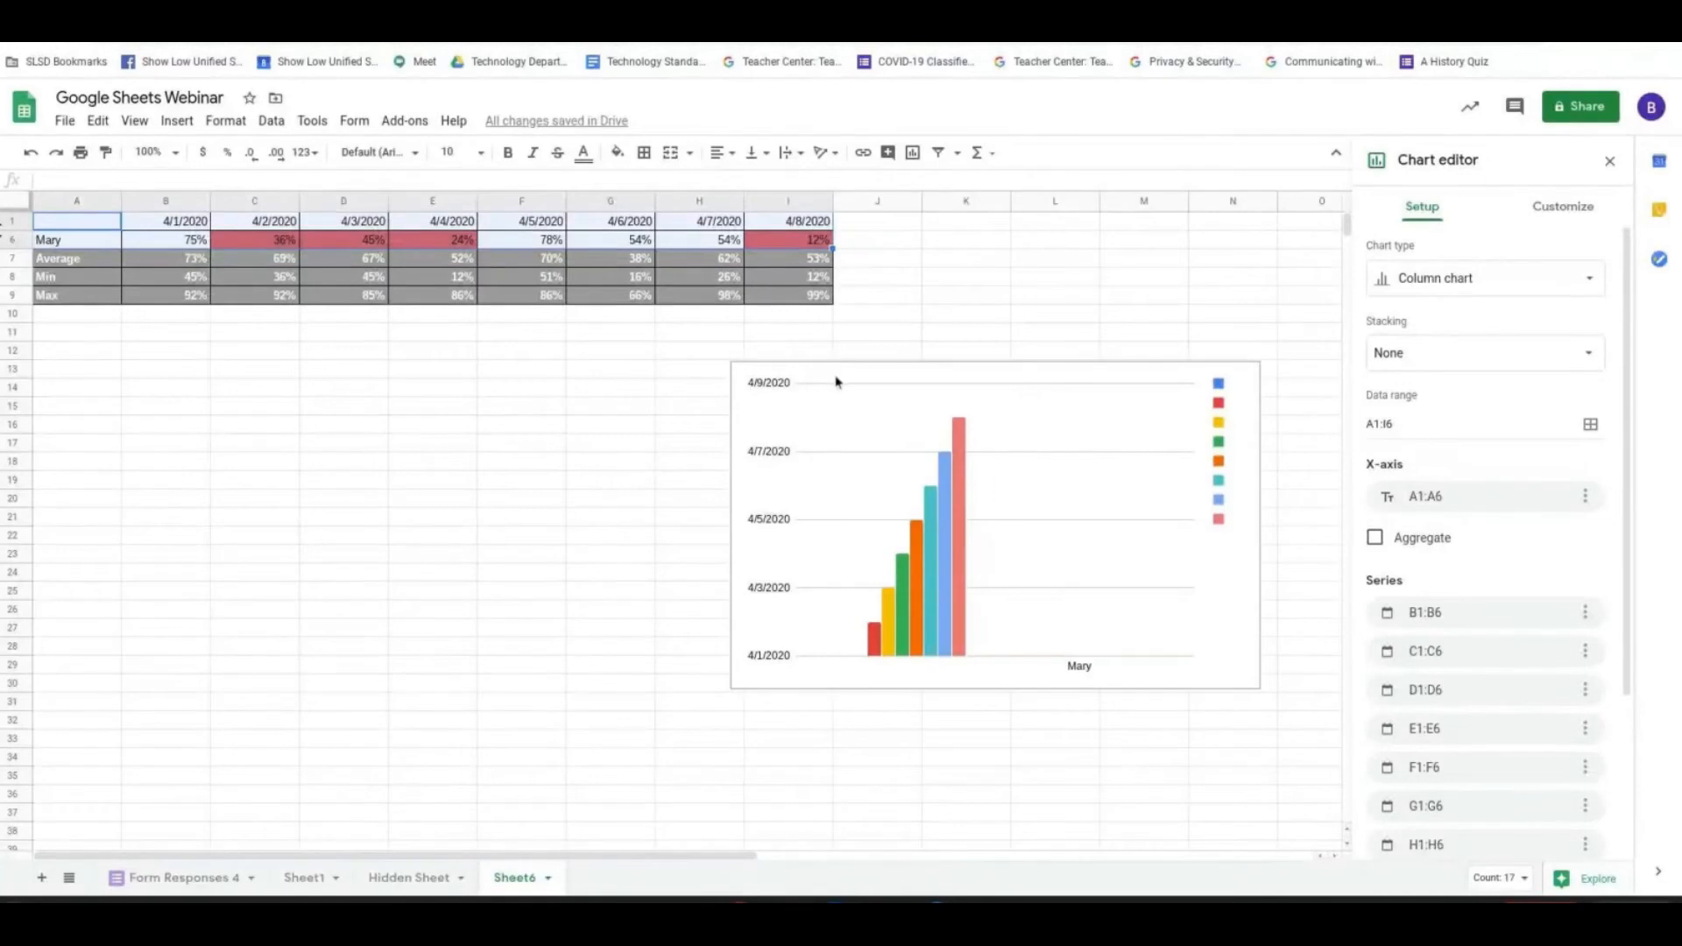
- Move the column chart to start at column C below the table and widen it to about column N
left_click(1135, 663)
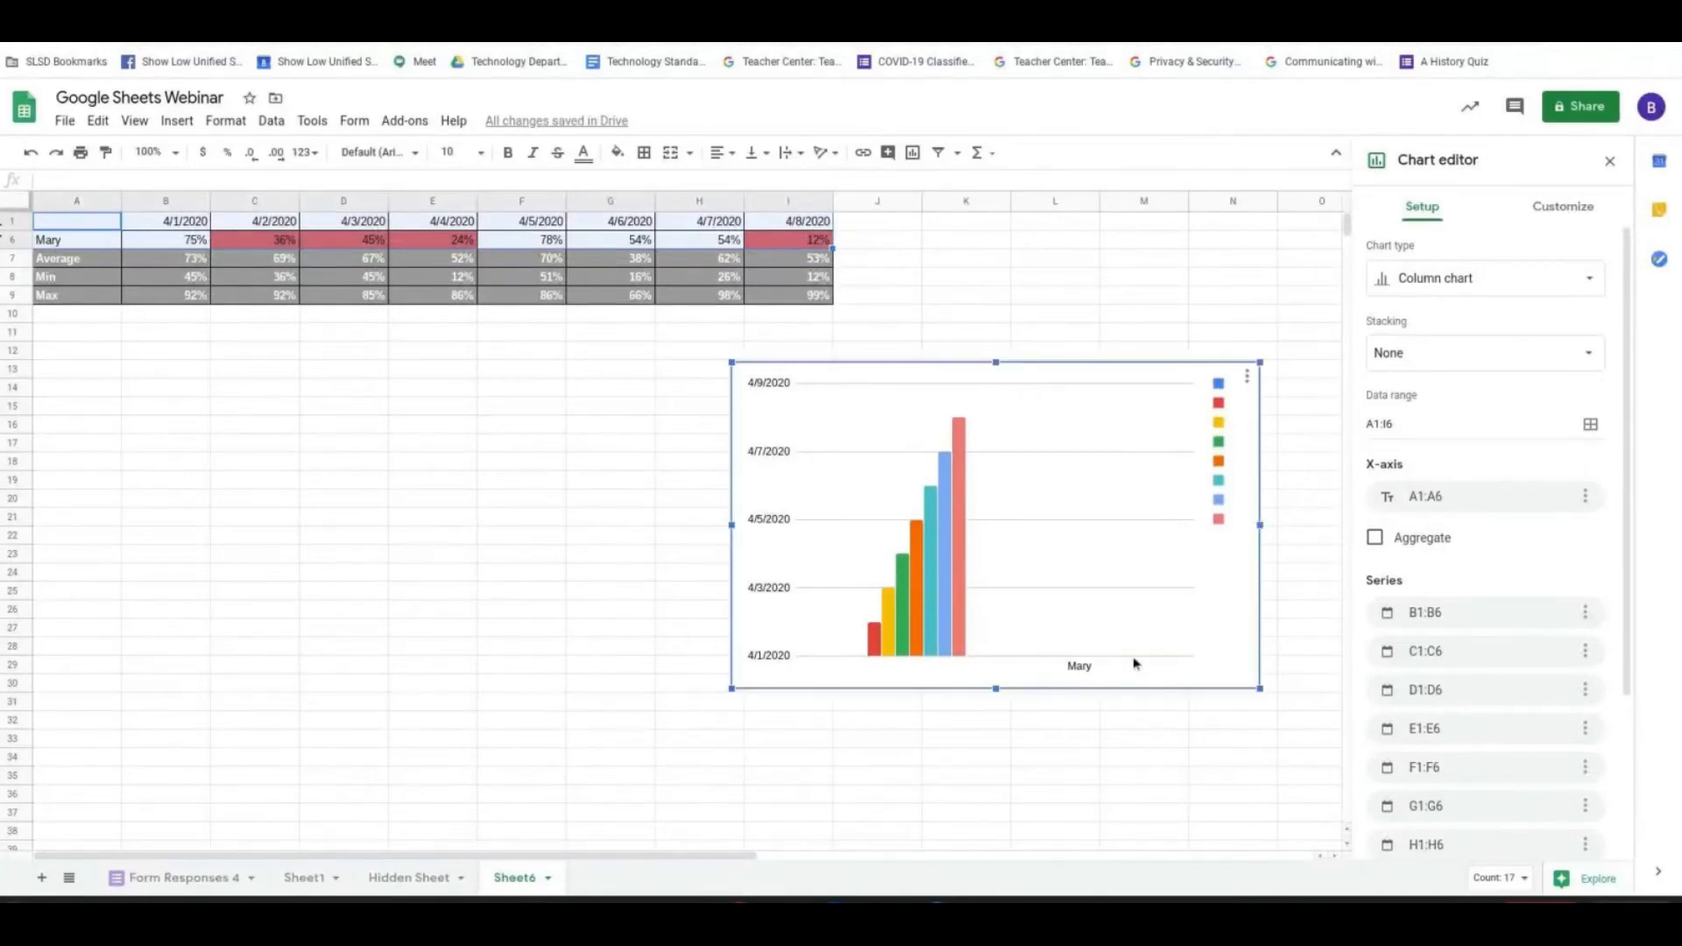
left_click_drag(958, 642, 526, 666)
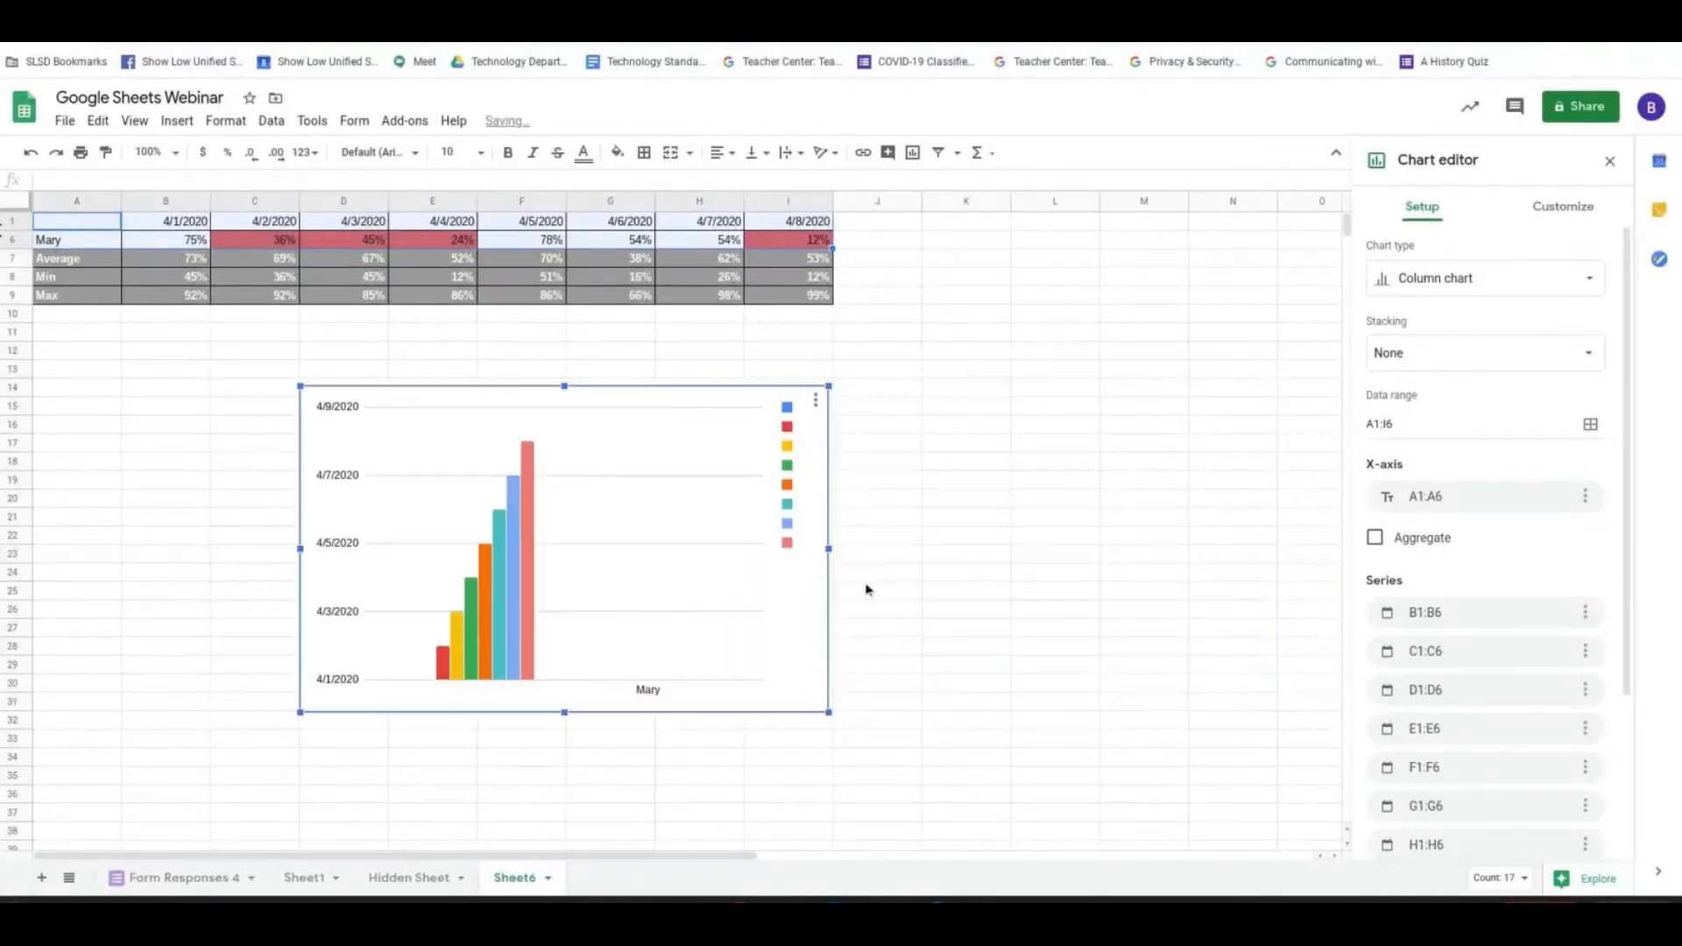
left_click_drag(829, 549, 1279, 555)
left_click(1217, 545)
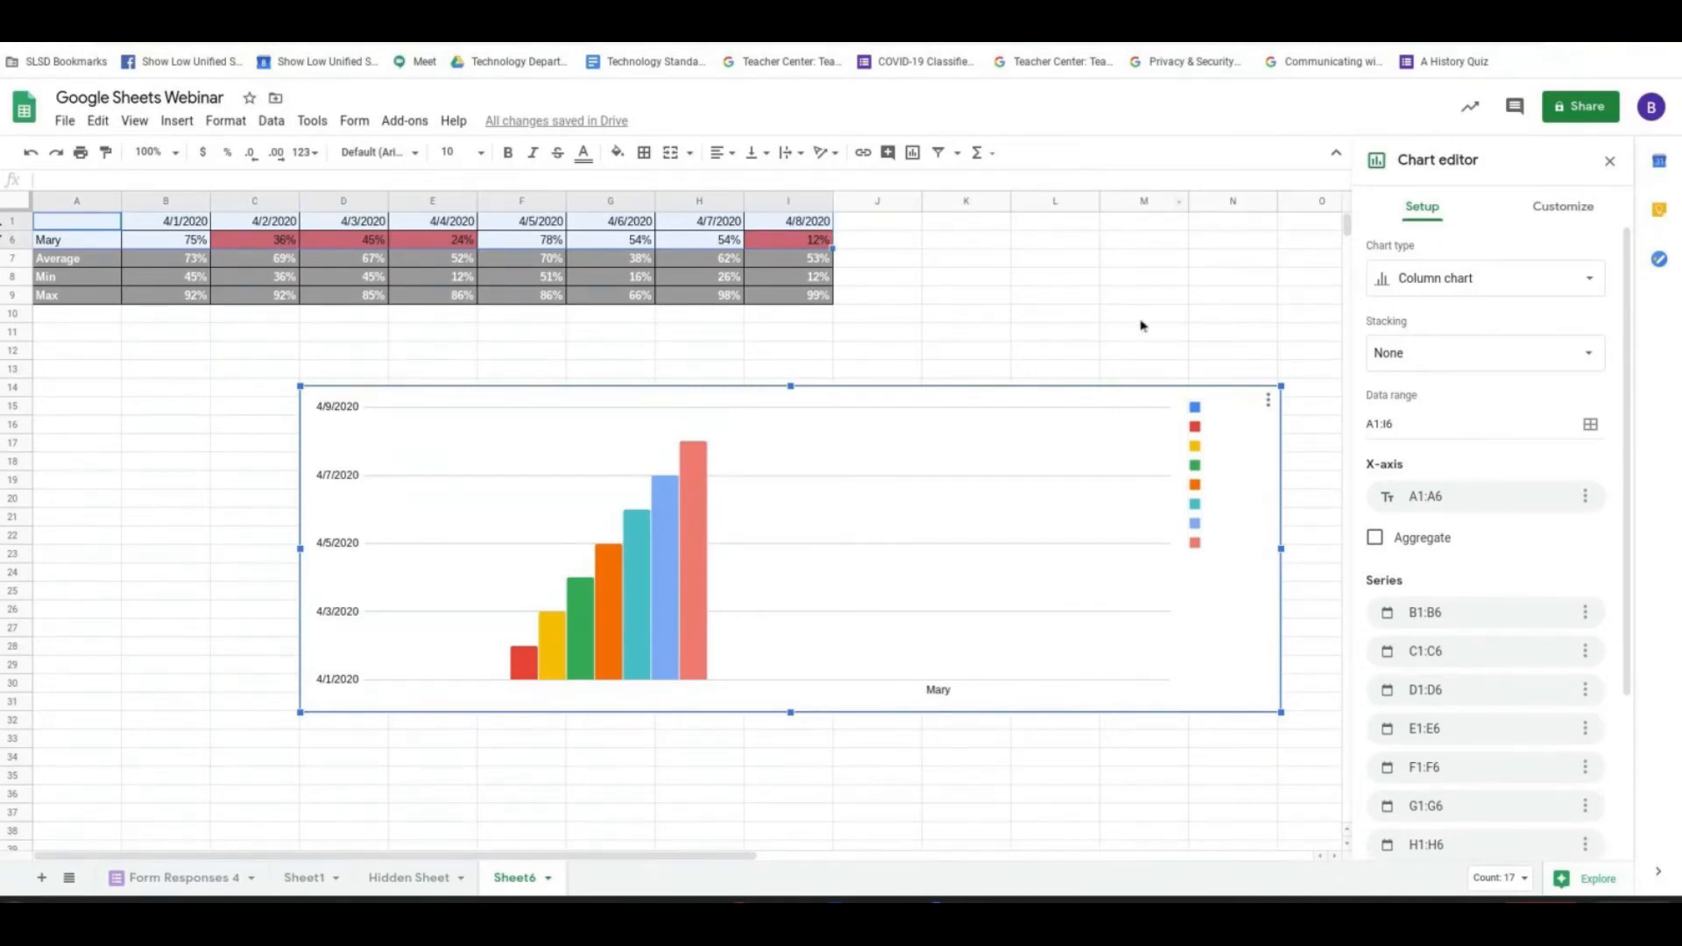
- Share the spreadsheet with a suggested colleague, entering the person's name, with edit access and notification on
left_click(1587, 123)
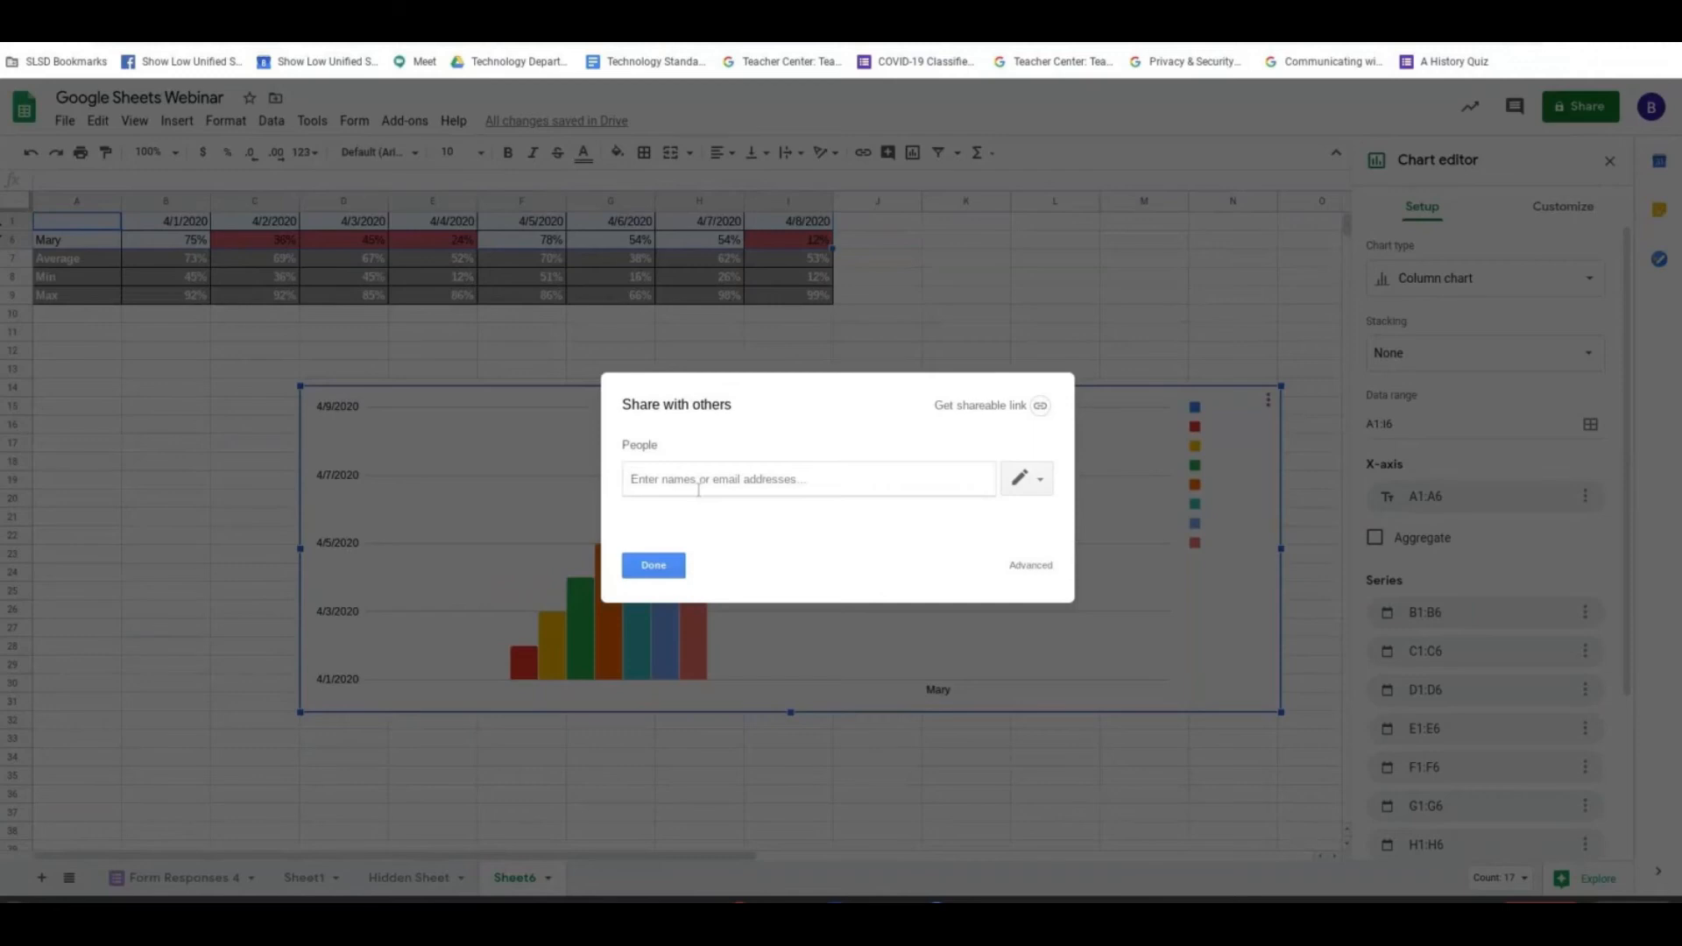
type("Hal")
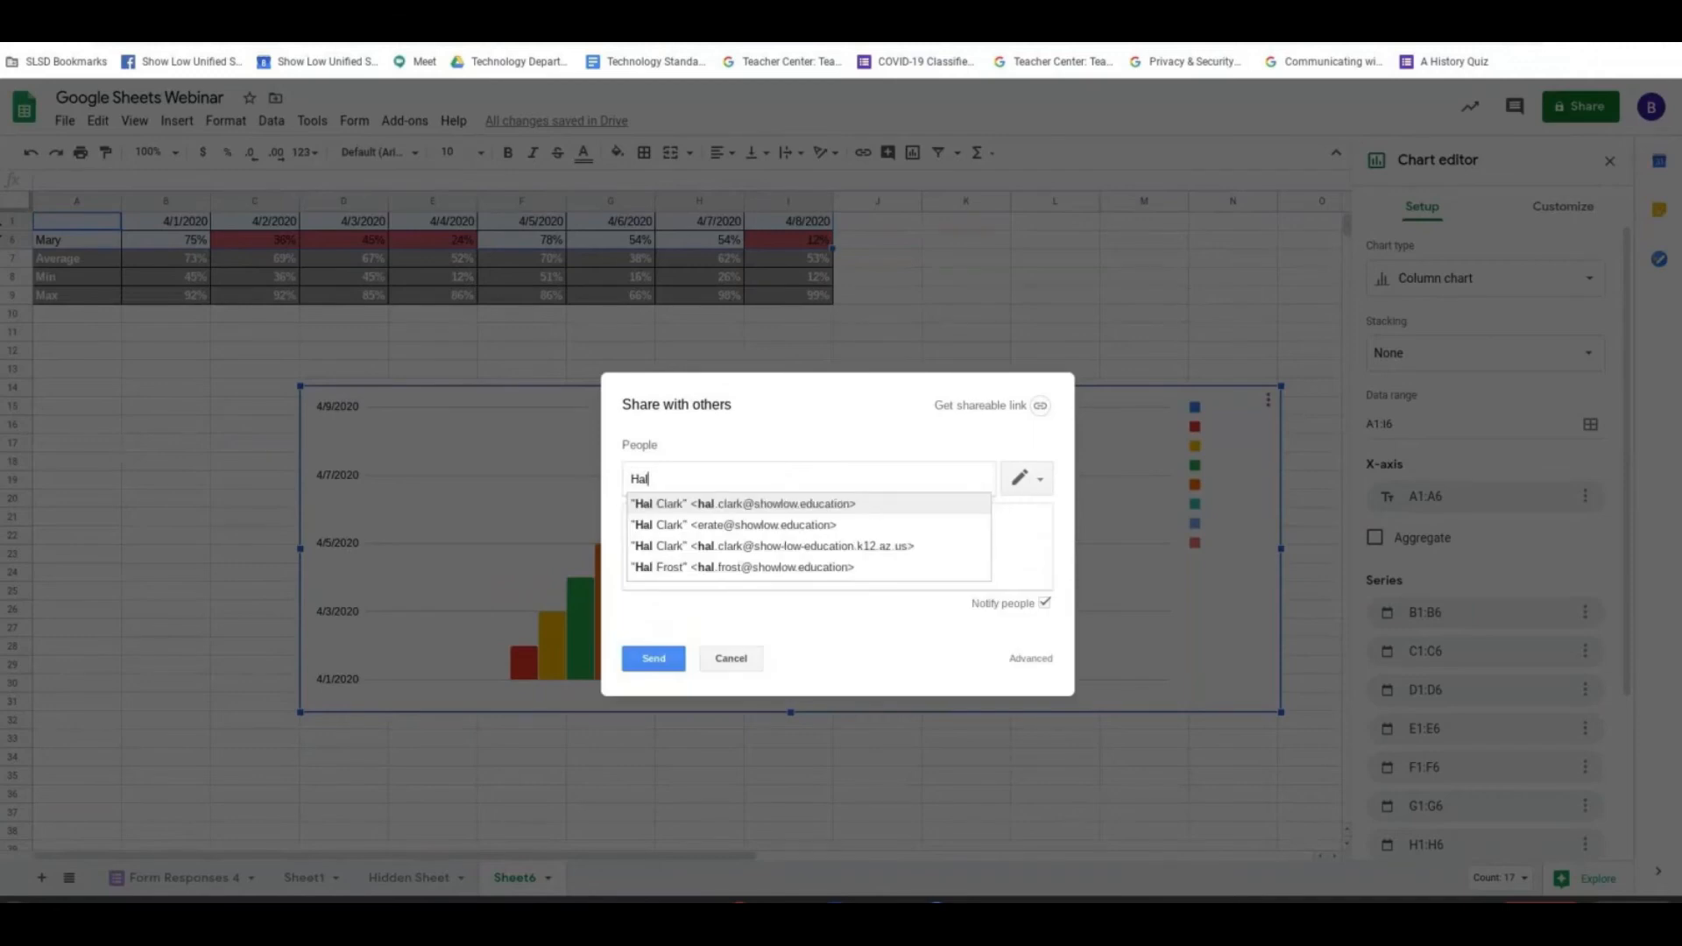
left_click(709, 501)
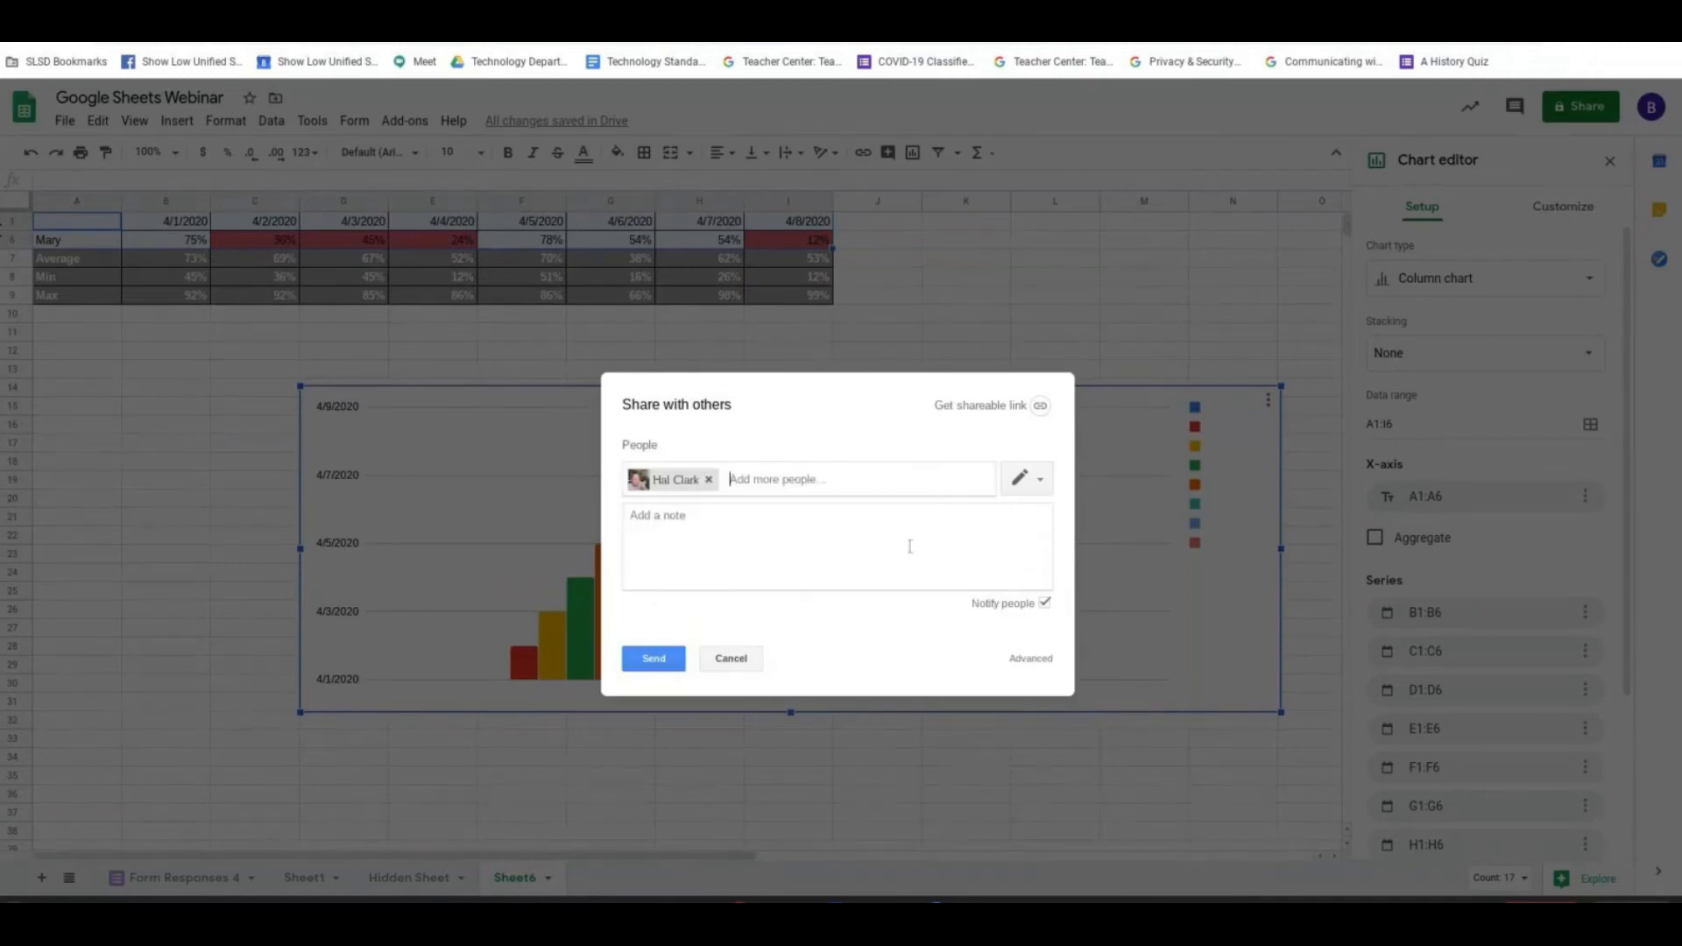
left_click(641, 670)
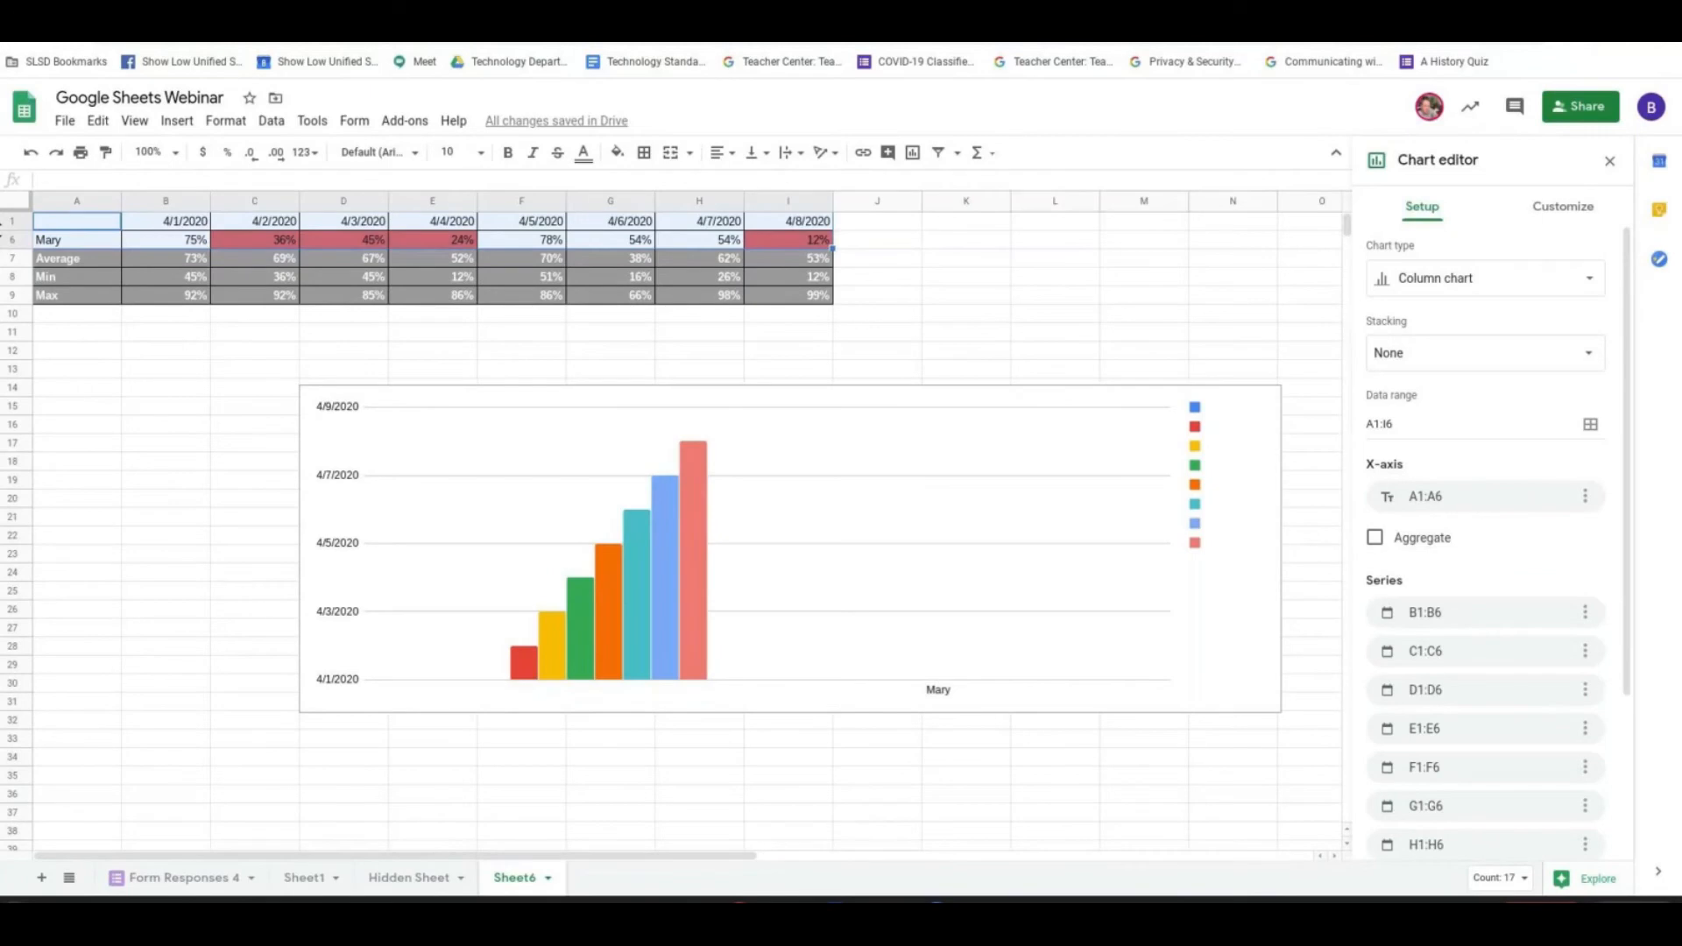
- Unhide rows 2 to 5 of the student table
left_click(5, 229)
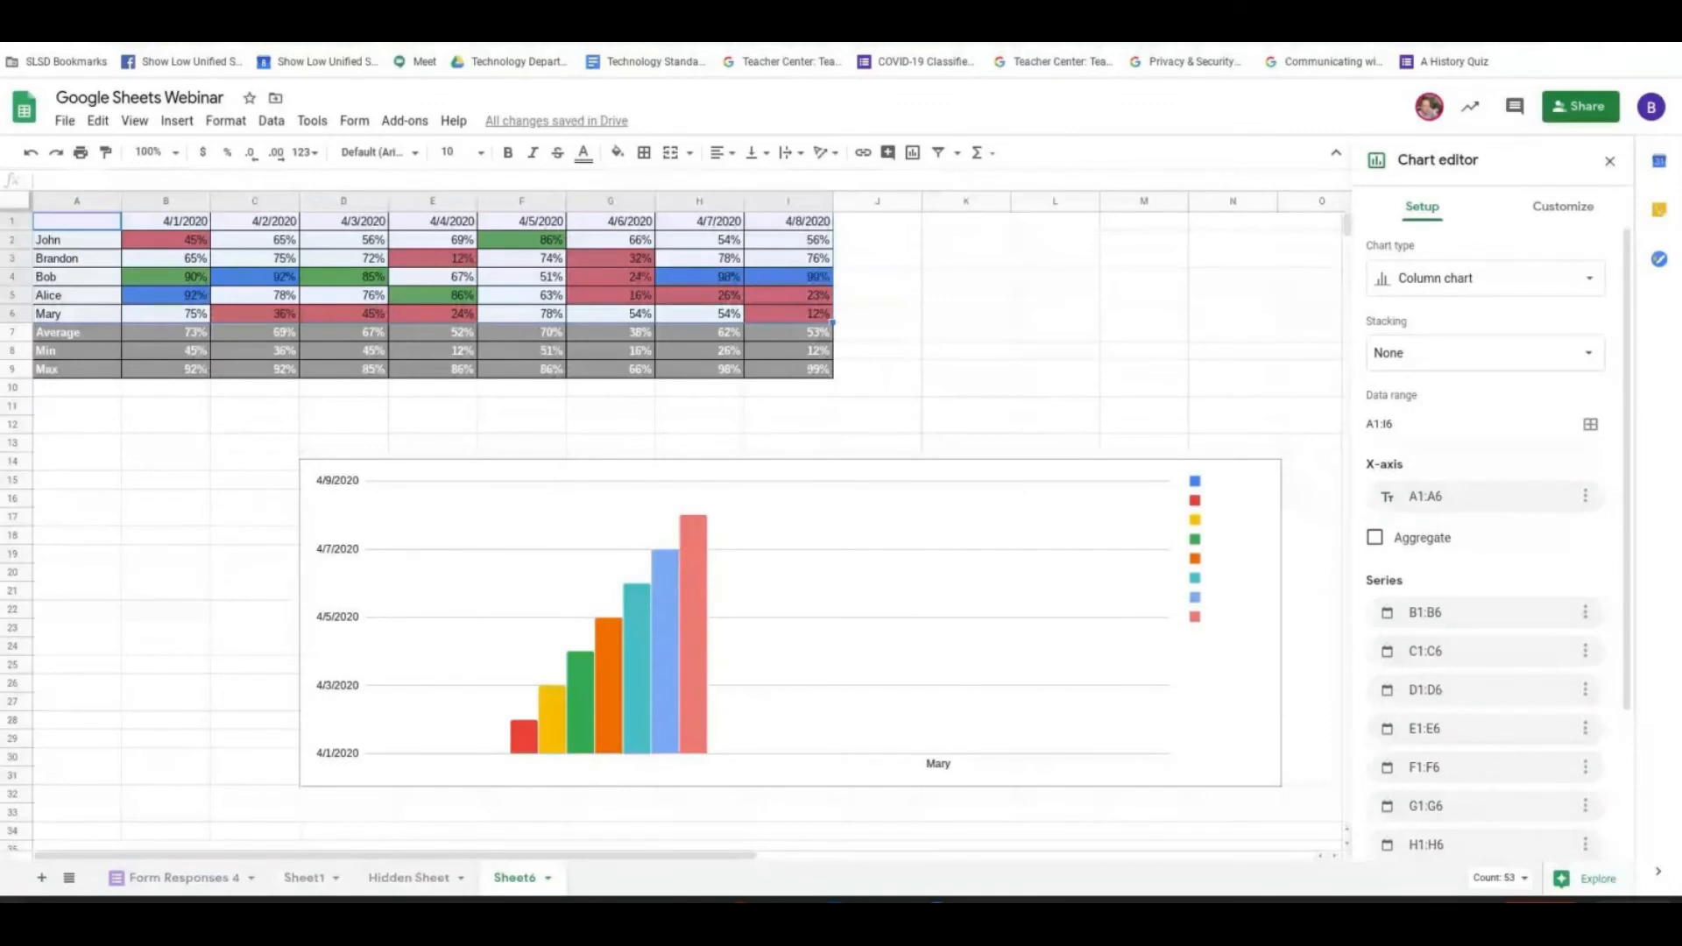
- Delete the area chart of the last student's scores that overlaps the summary rows
left_click(103, 780)
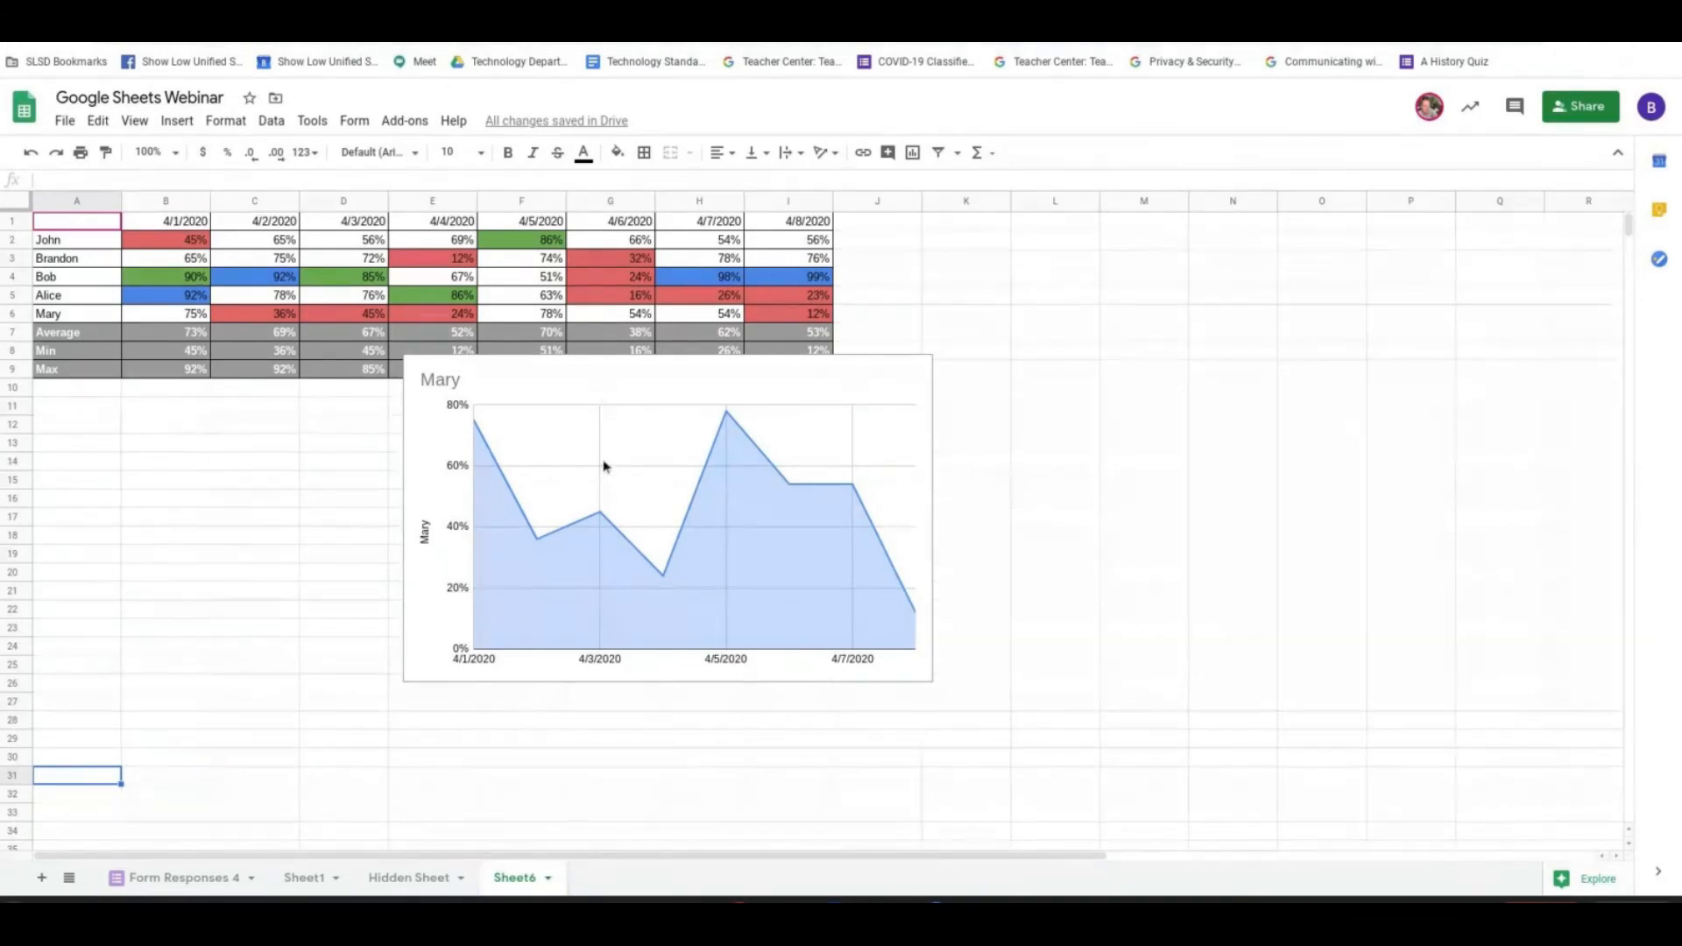
left_click(593, 380)
key("Delete")
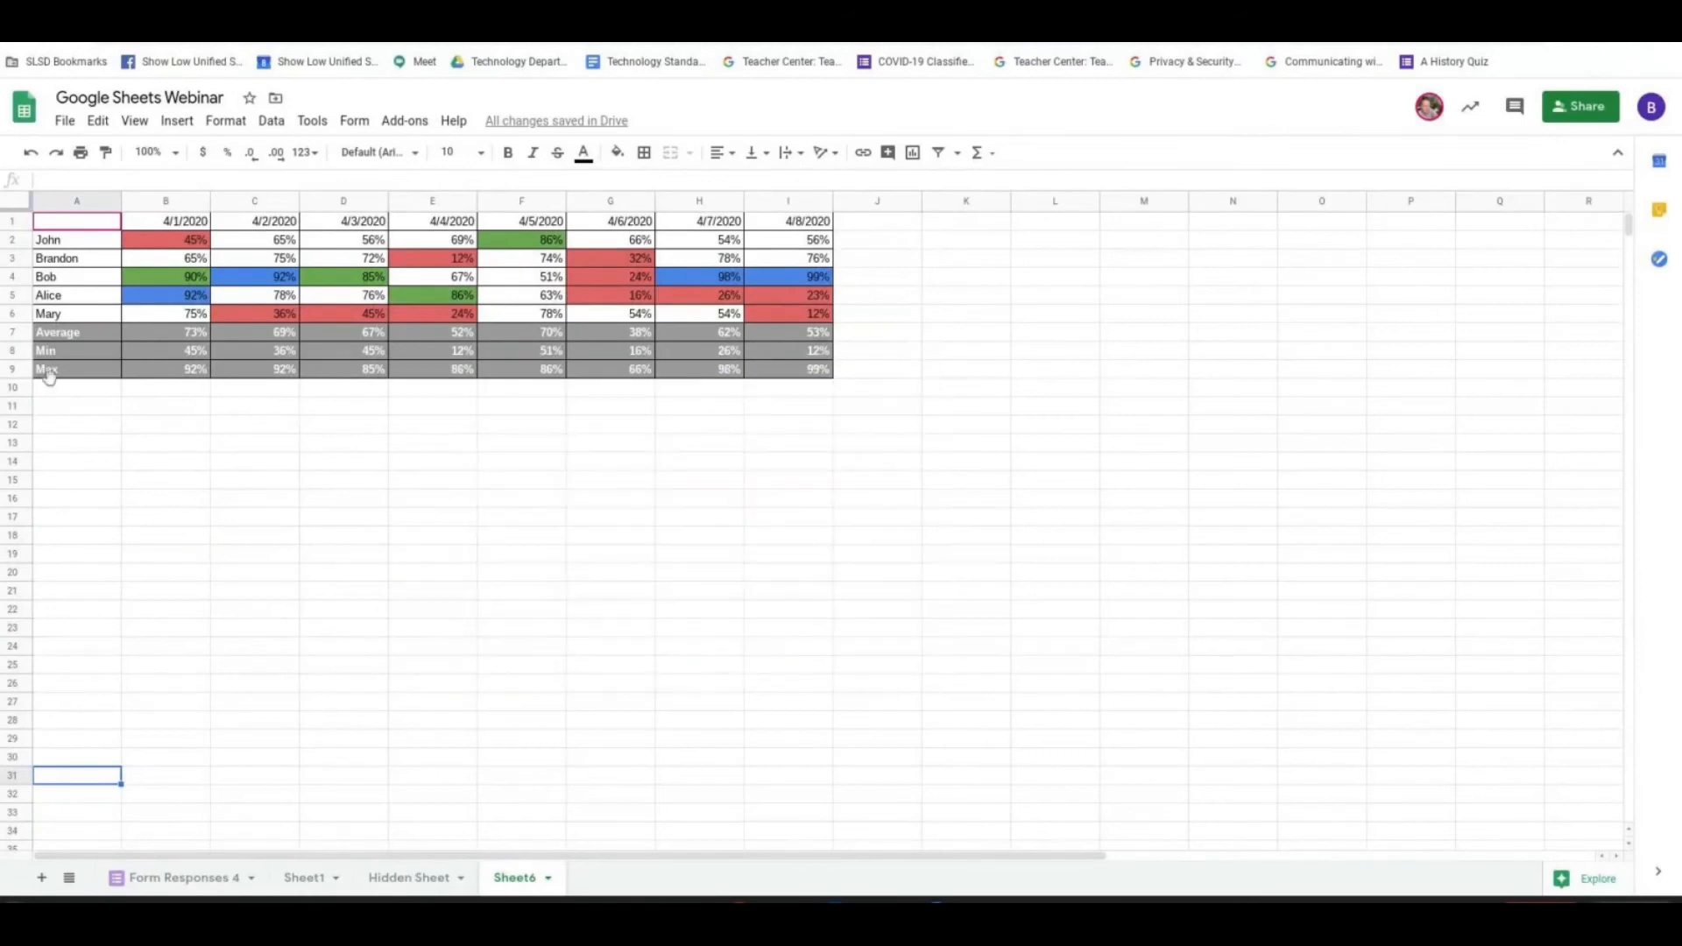
- Insert a chart from the date header A1:I1 and the last student's row A6:I6, and move it below the table to about H14
left_click(93, 321)
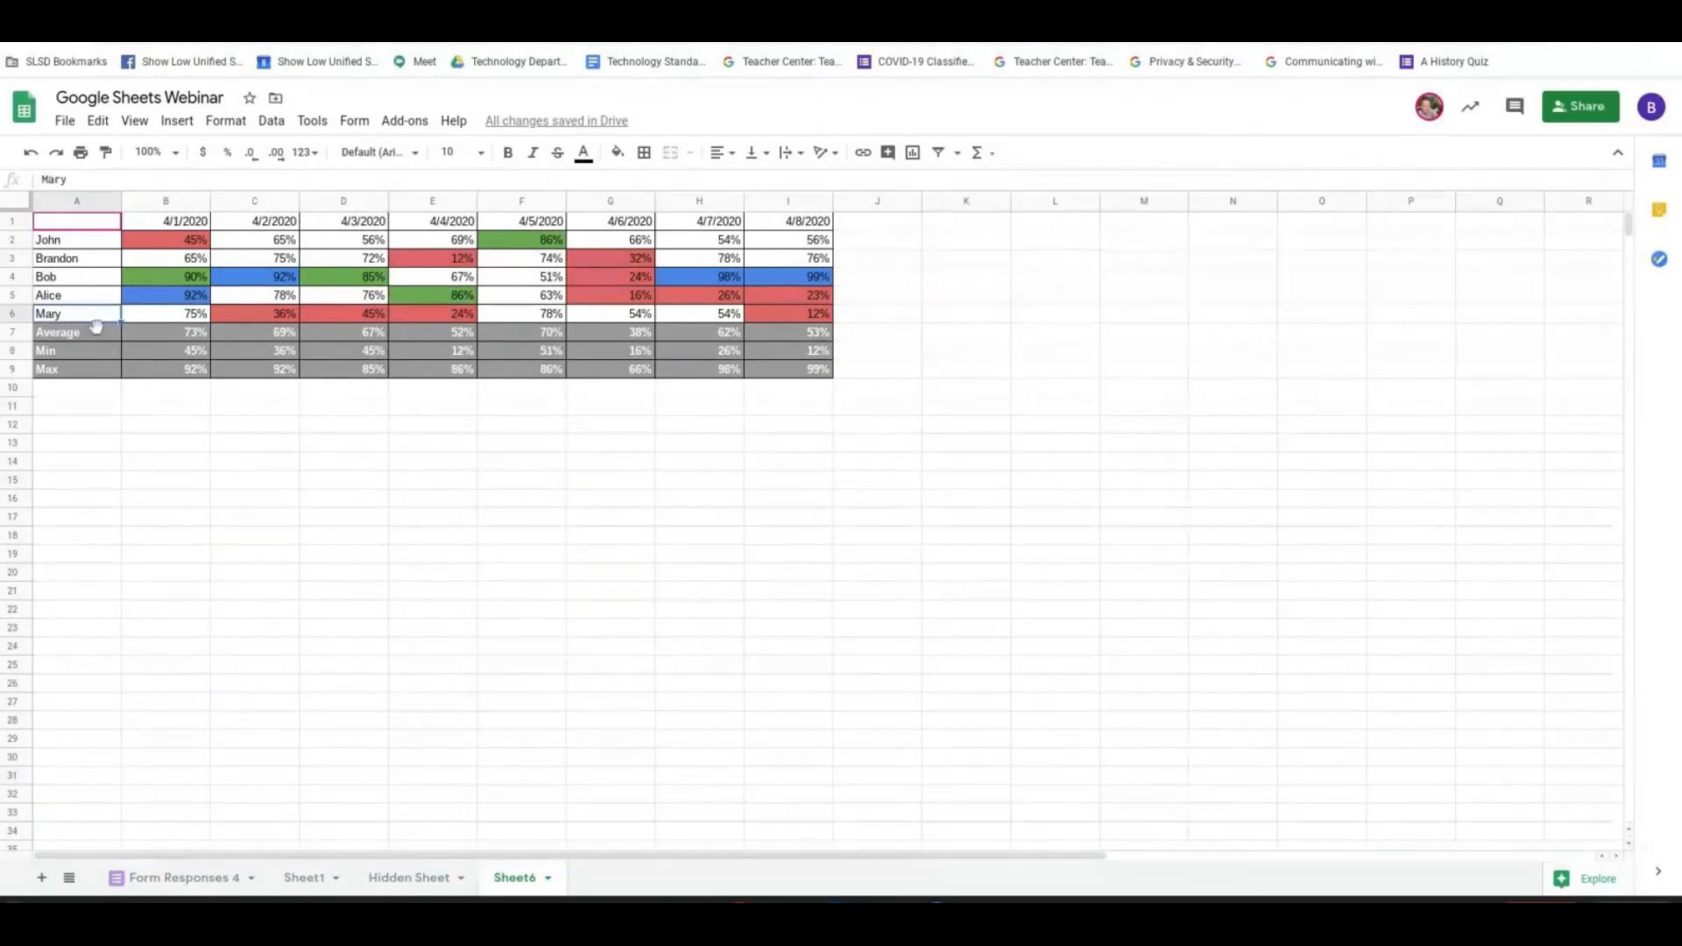
left_click_drag(81, 317, 791, 315)
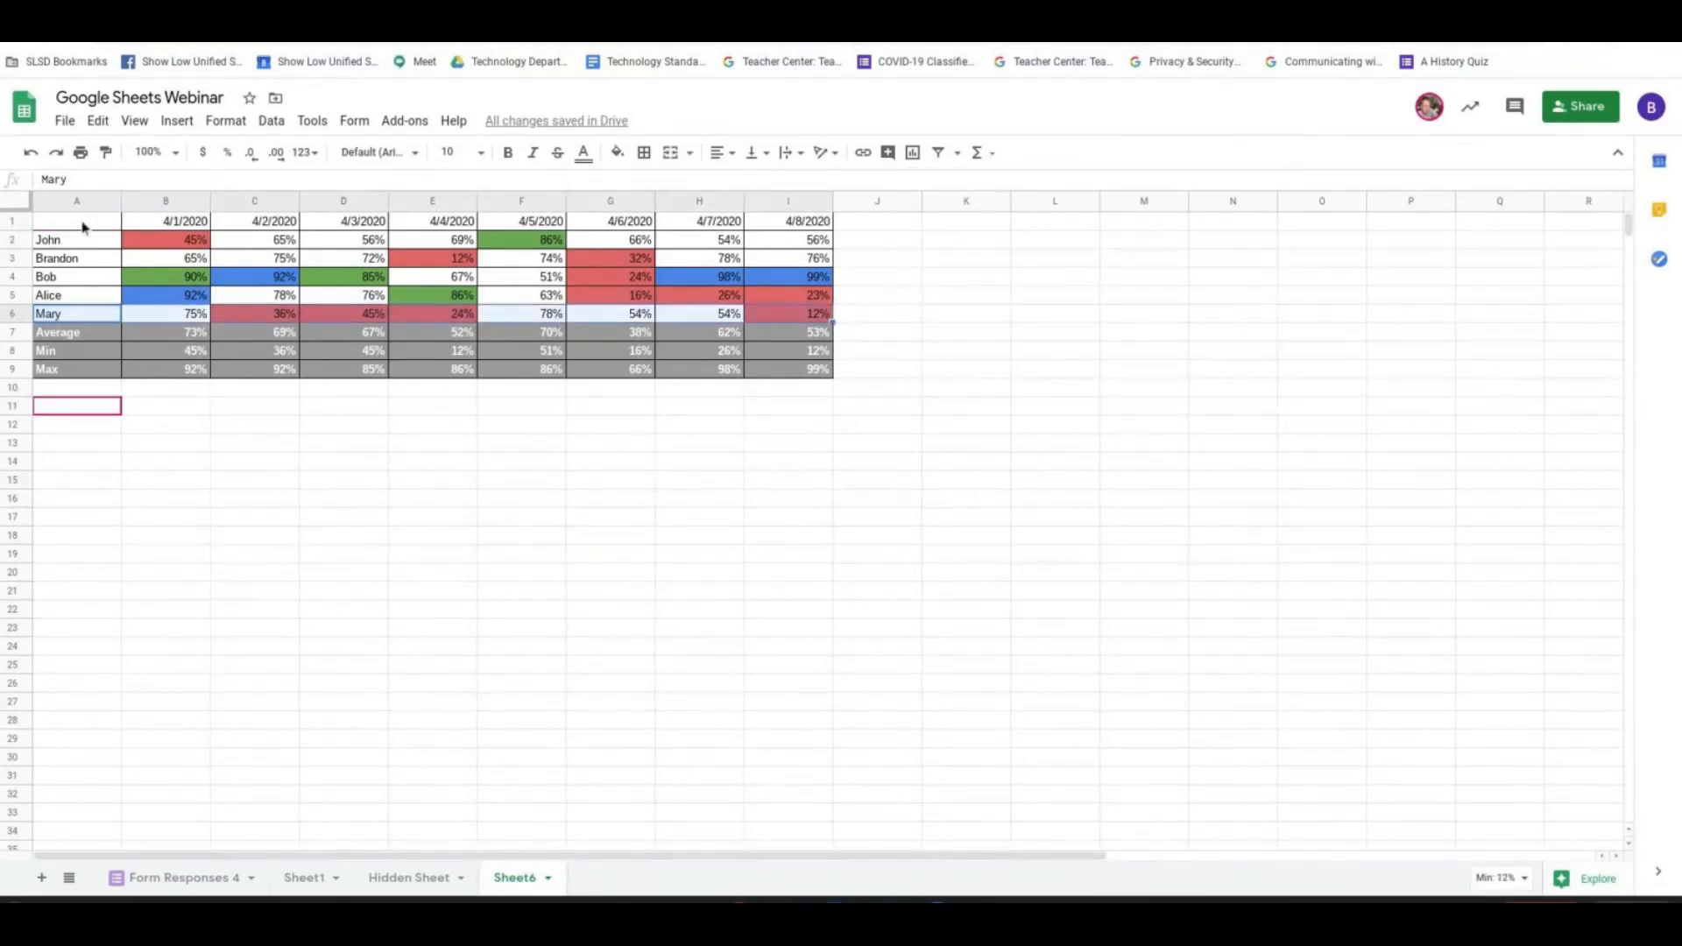
left_click_drag(83, 228, 776, 223)
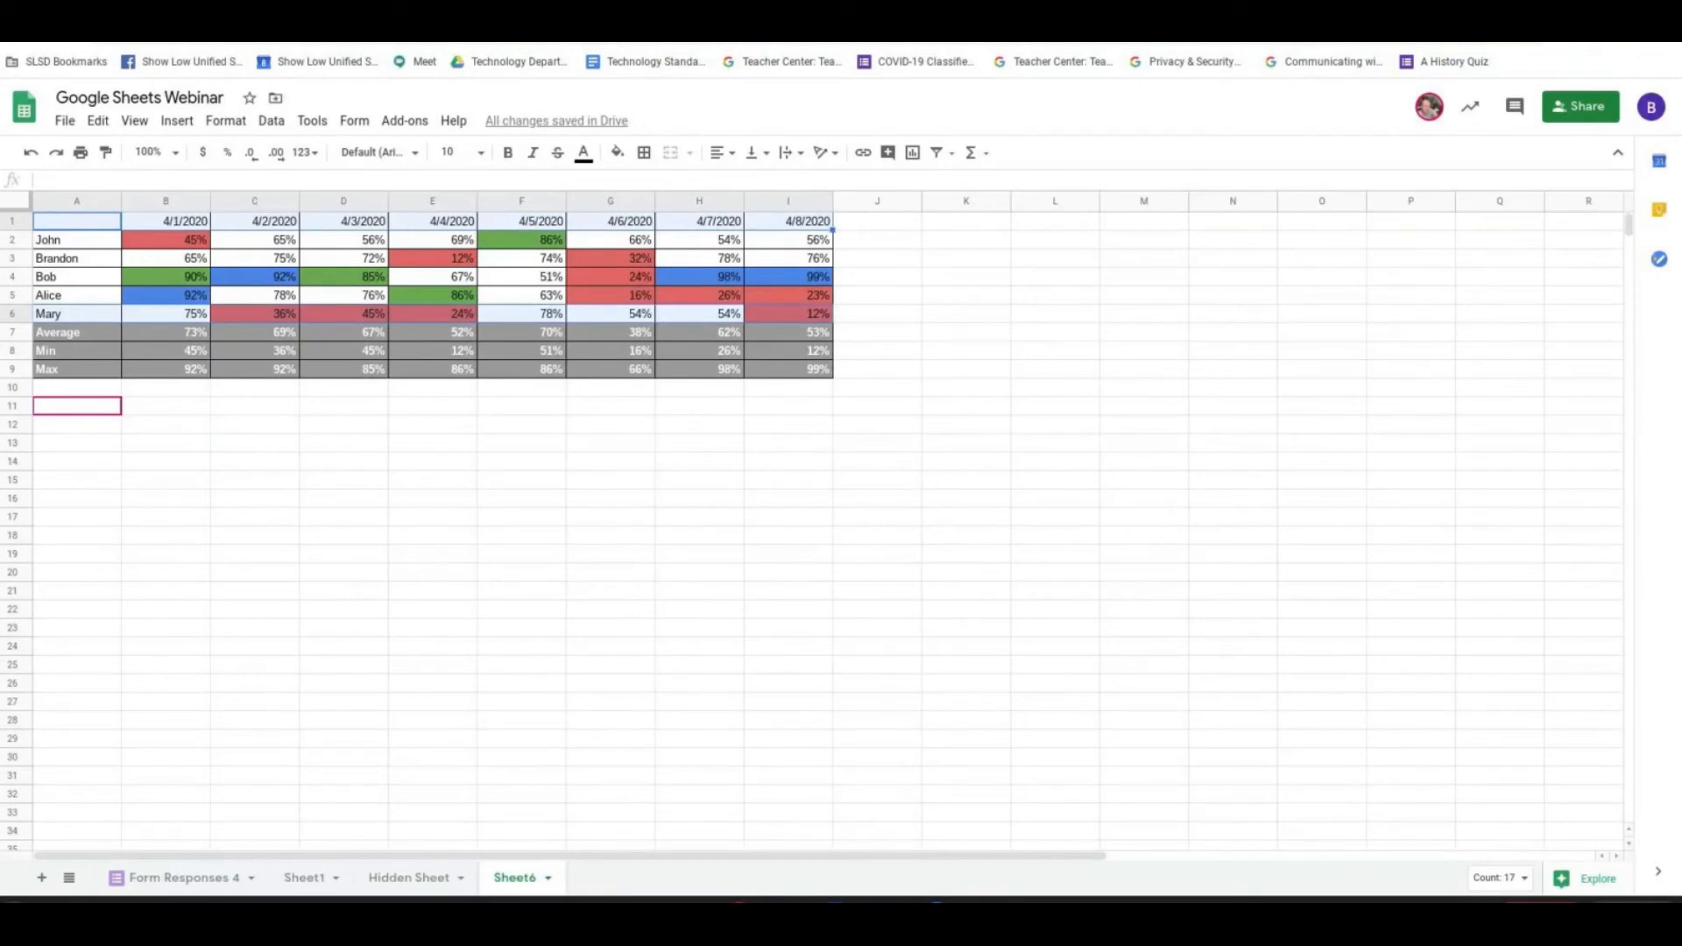
left_click(914, 154)
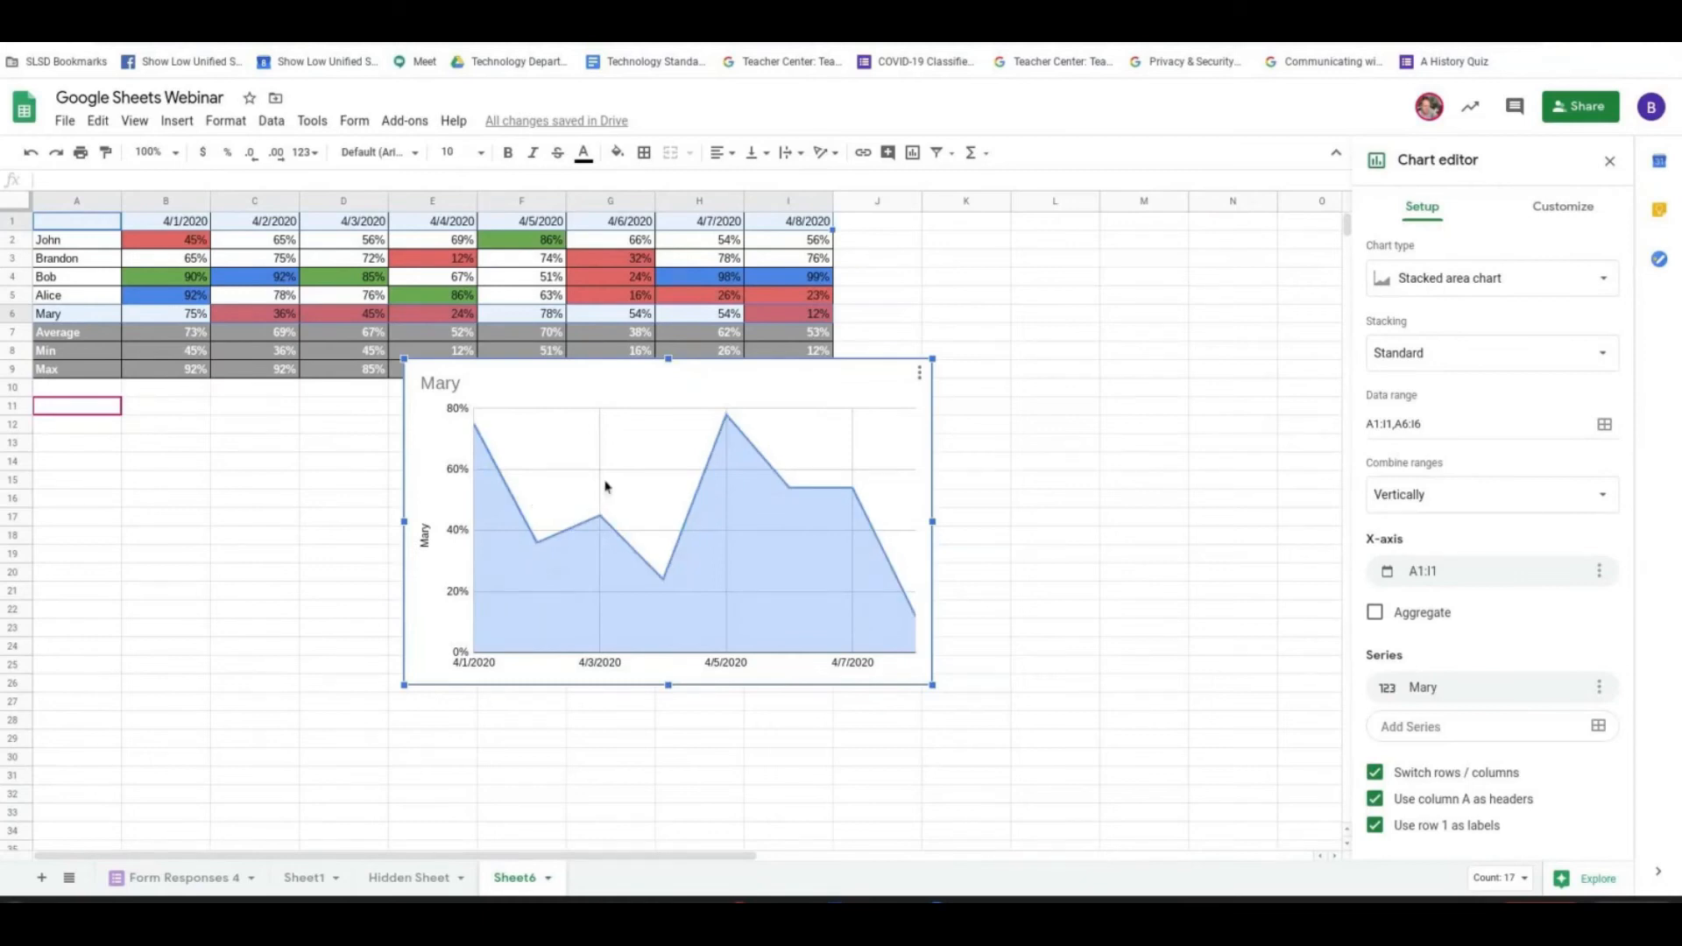
left_click_drag(619, 379, 899, 472)
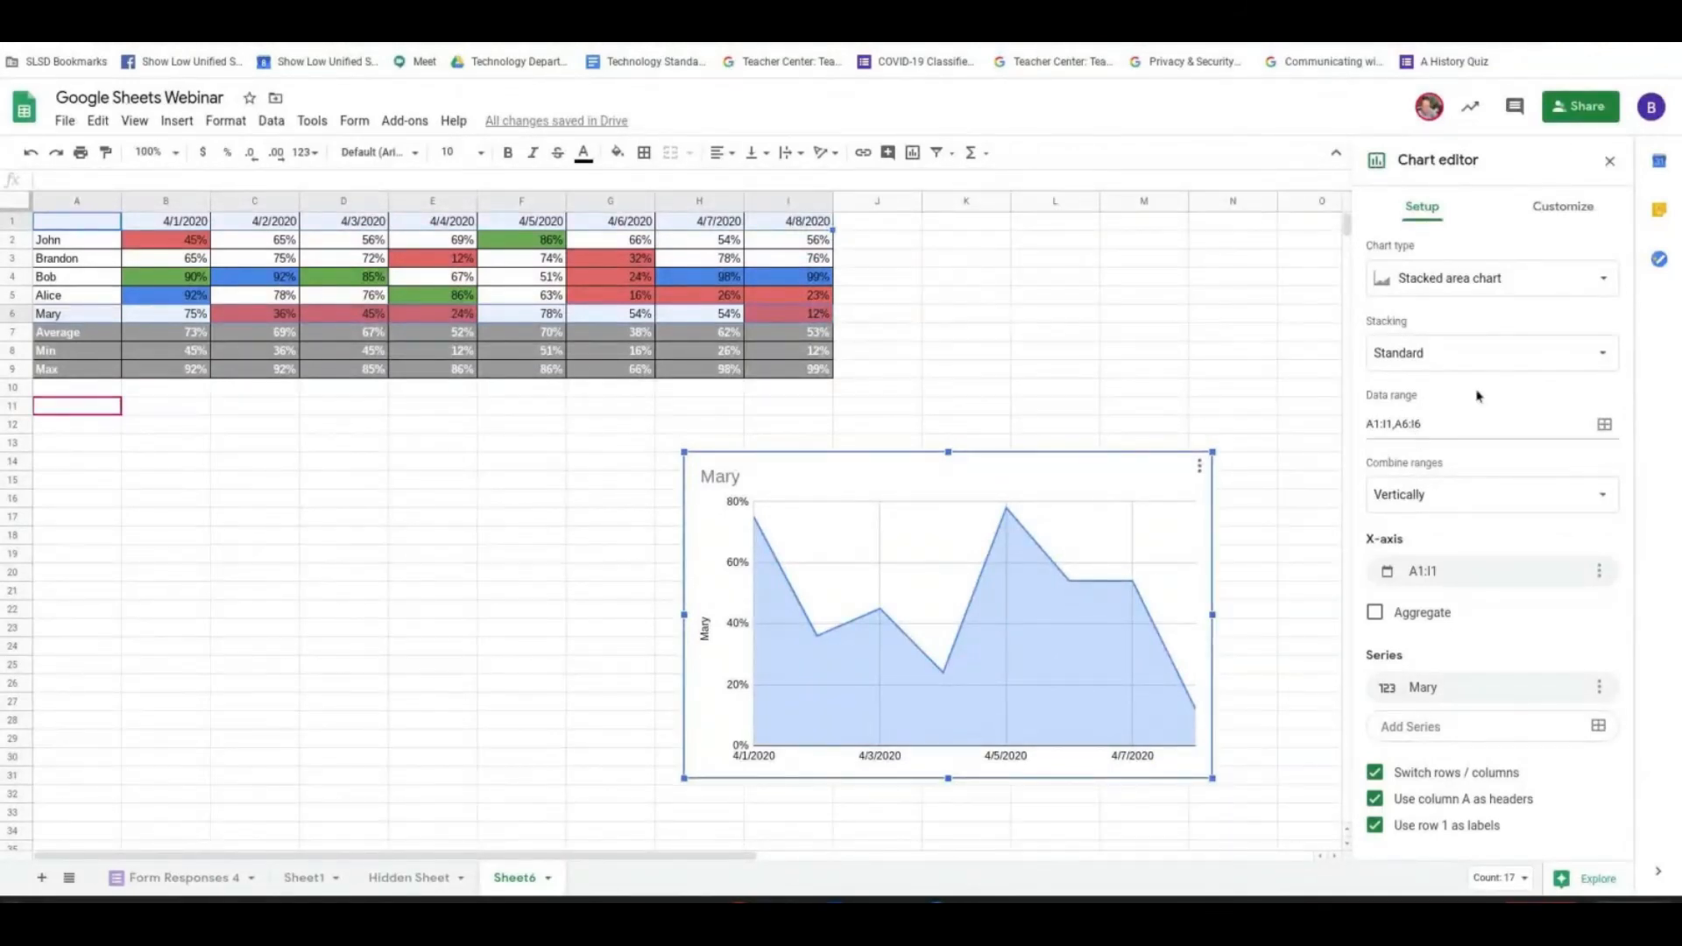
- Change the student's stacked area chart to a combo chart and open the formatting of its column series
left_click(1574, 280)
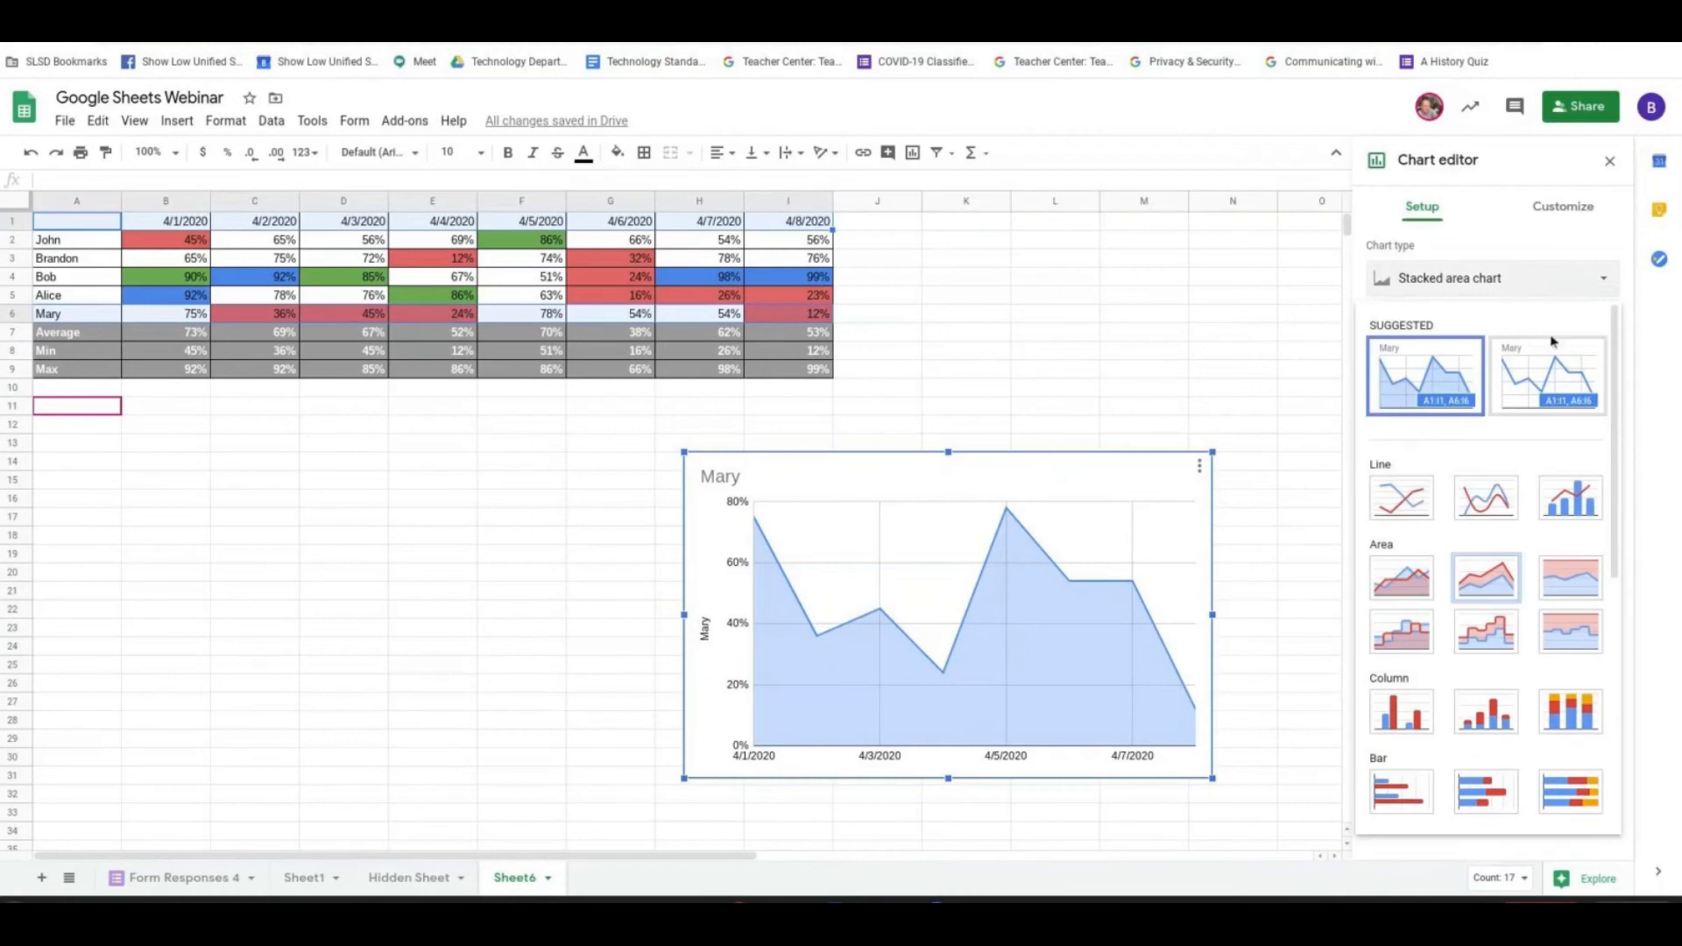
left_click(1565, 498)
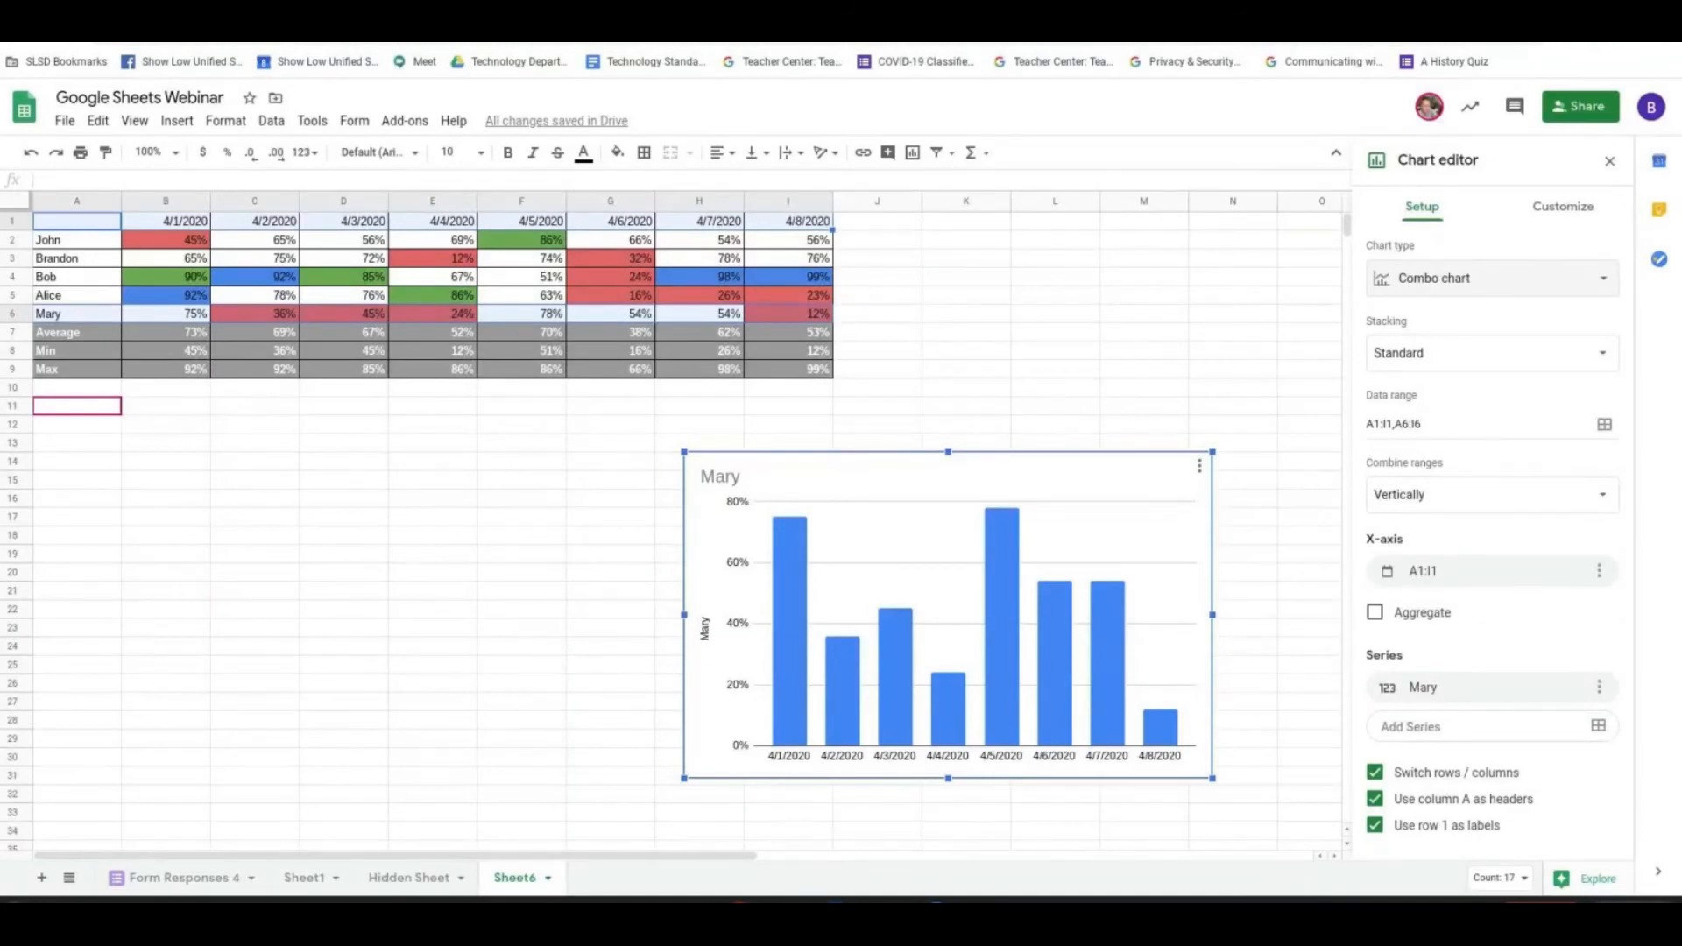
left_click(1005, 560)
left_click(1005, 561)
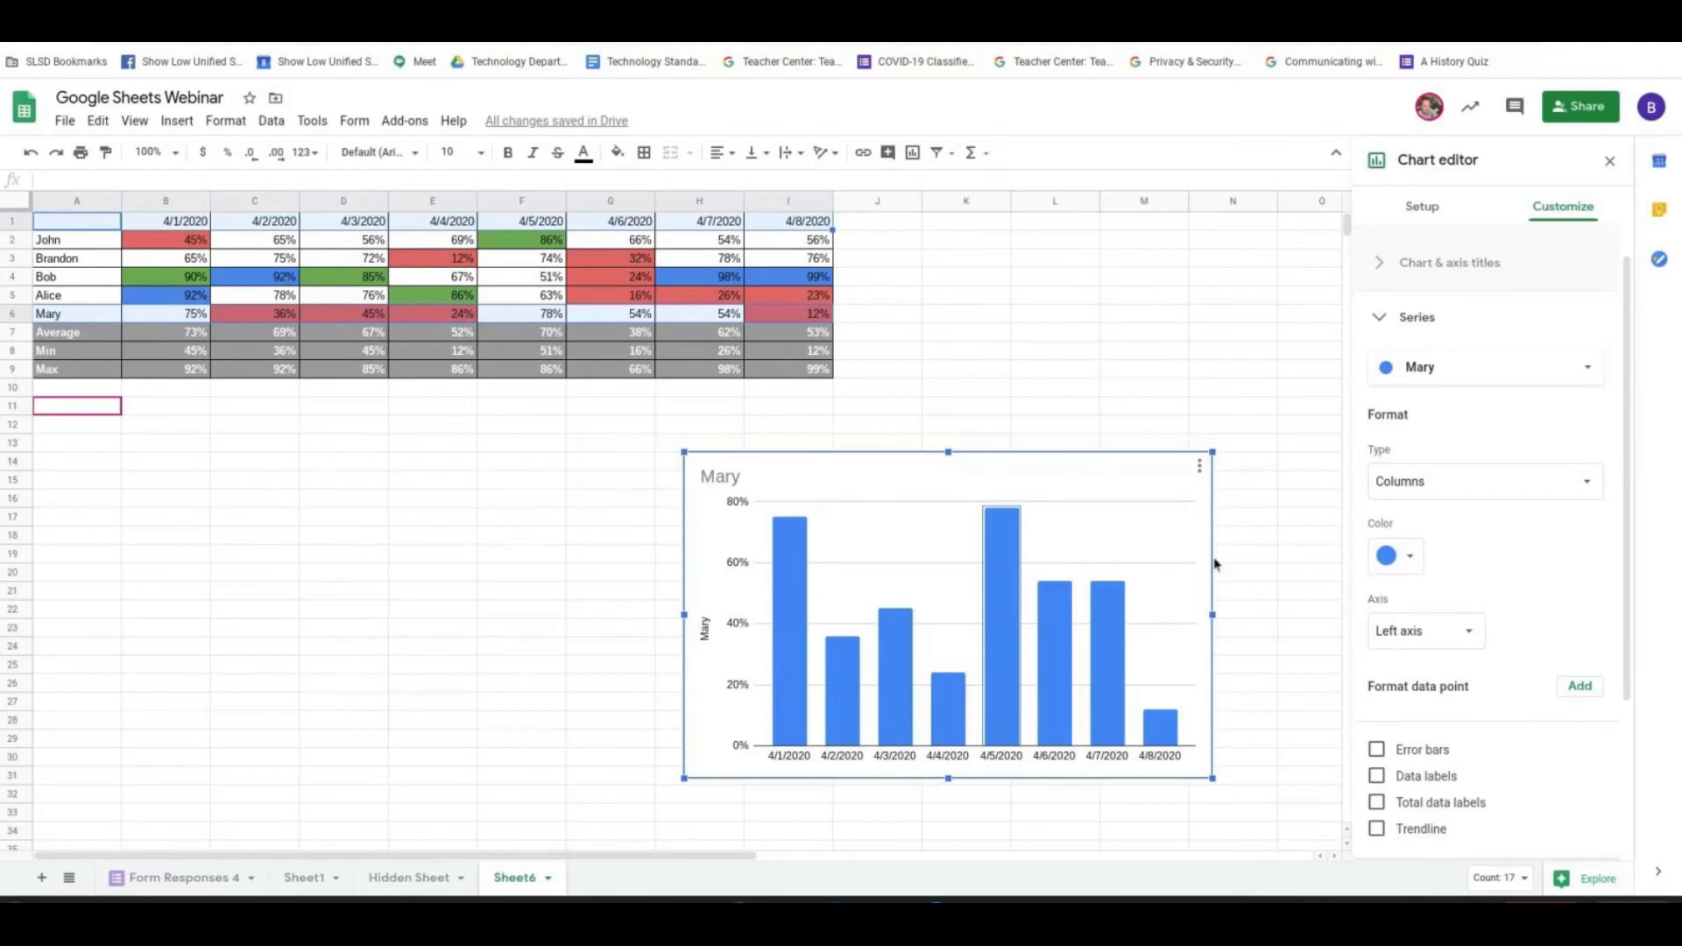
- Calculate the average of B2:I6 in cell J7 and centre the result horizontally
left_click(886, 334)
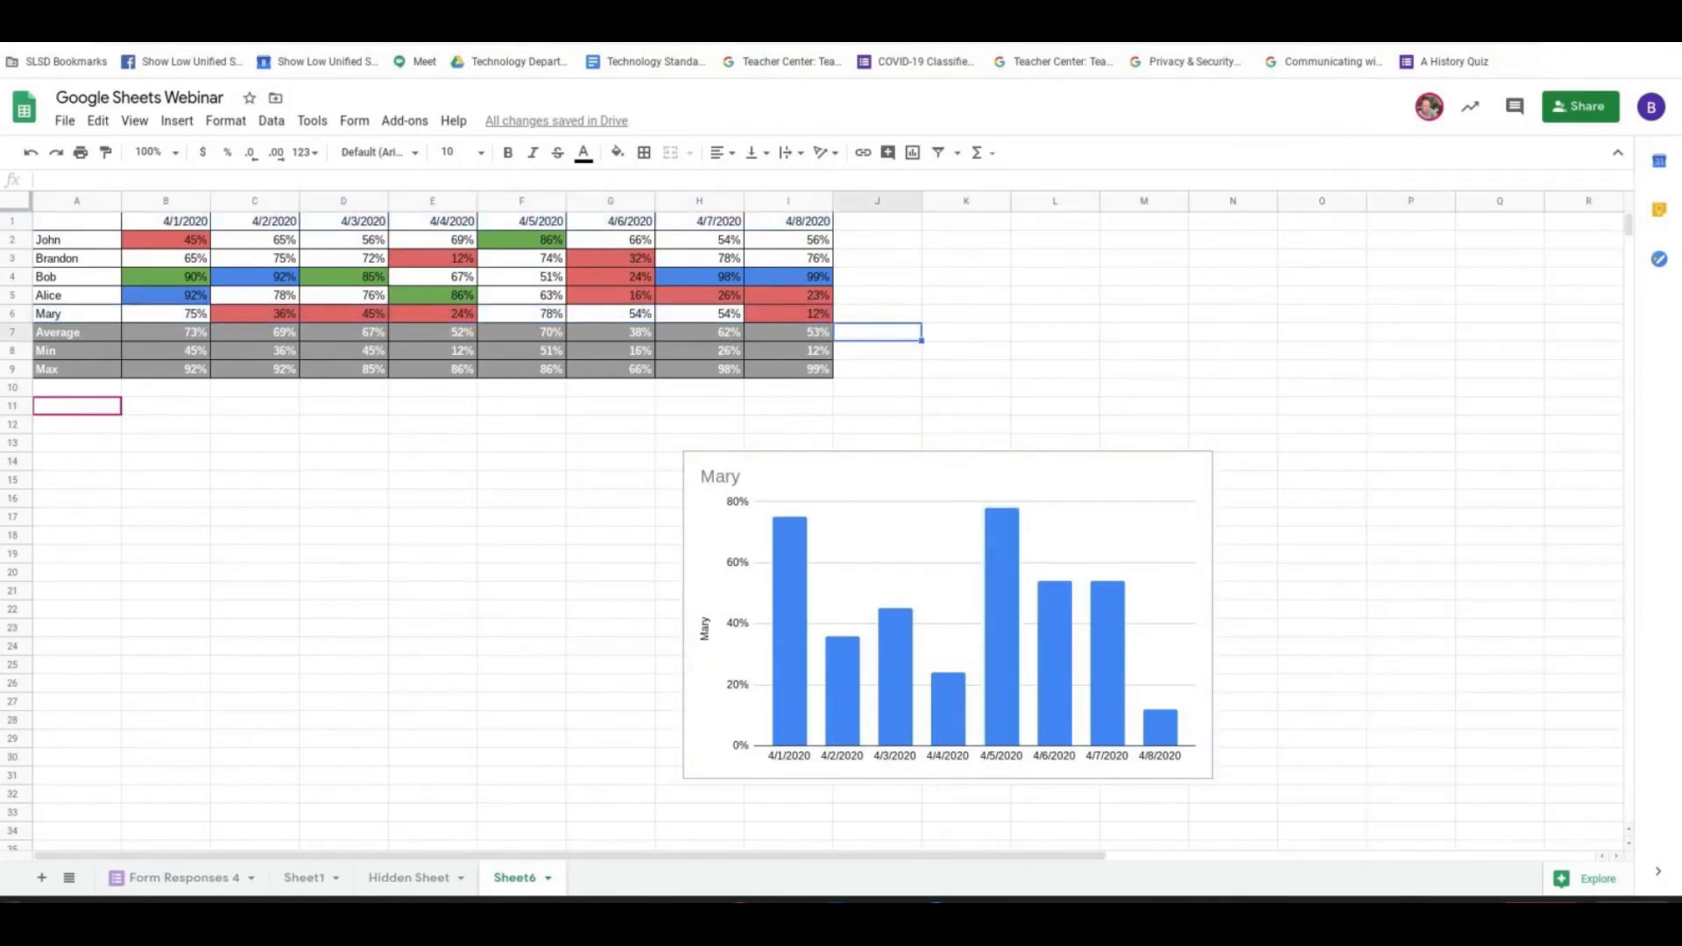
type("=AV")
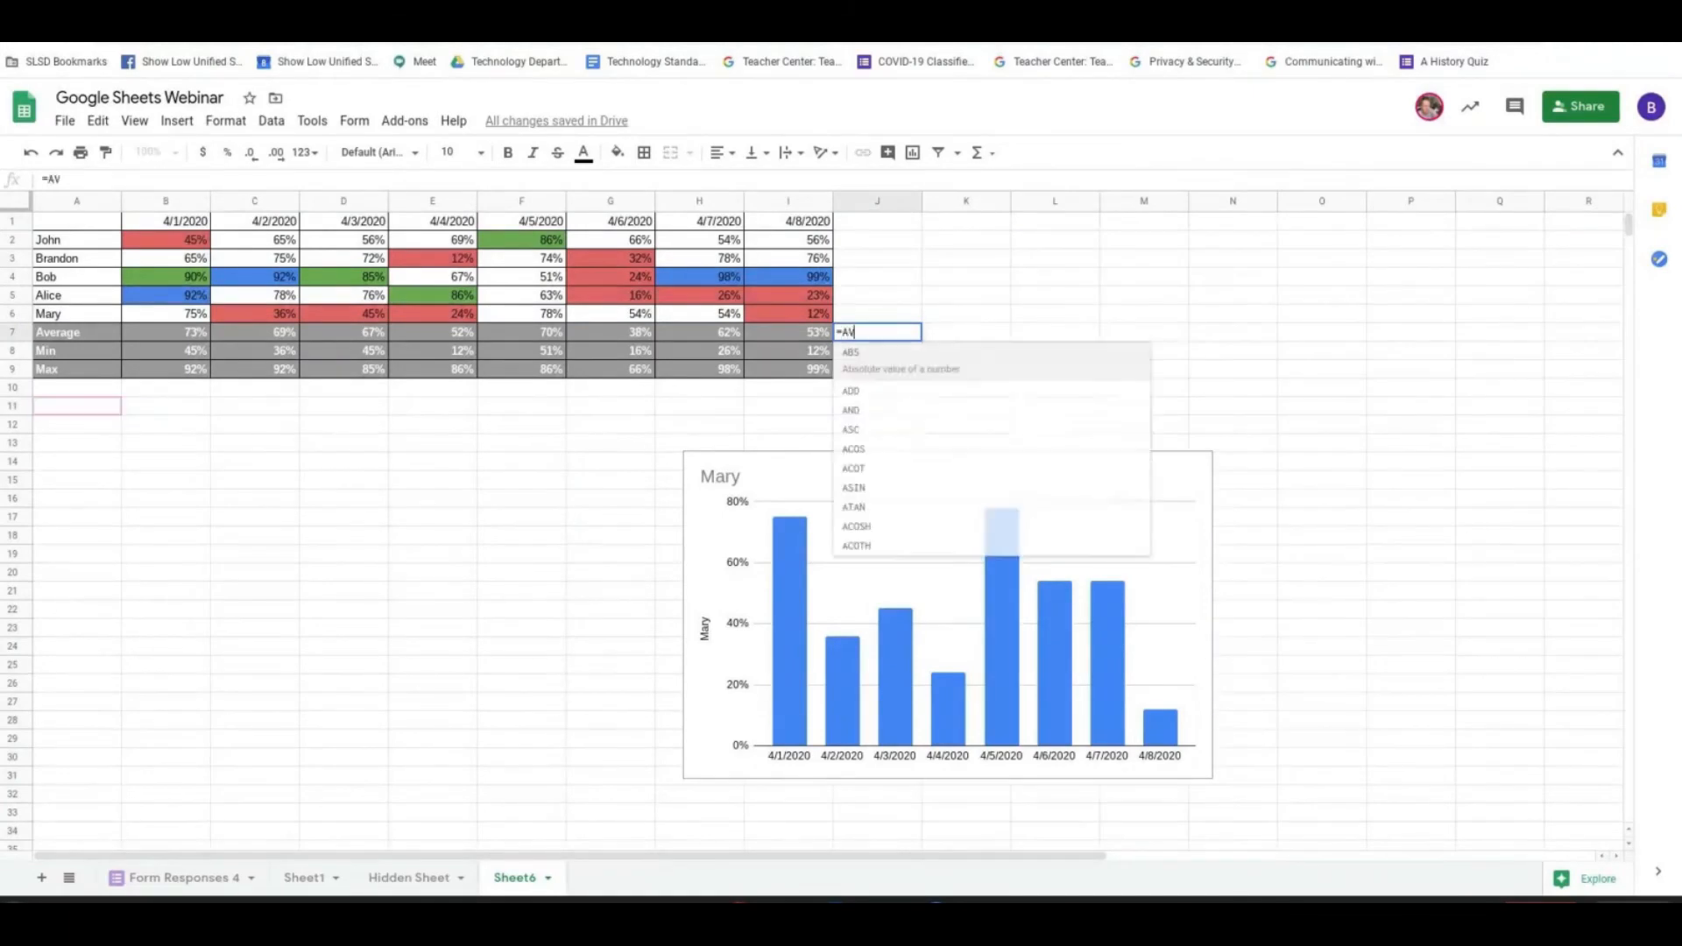
type("ERAGE")
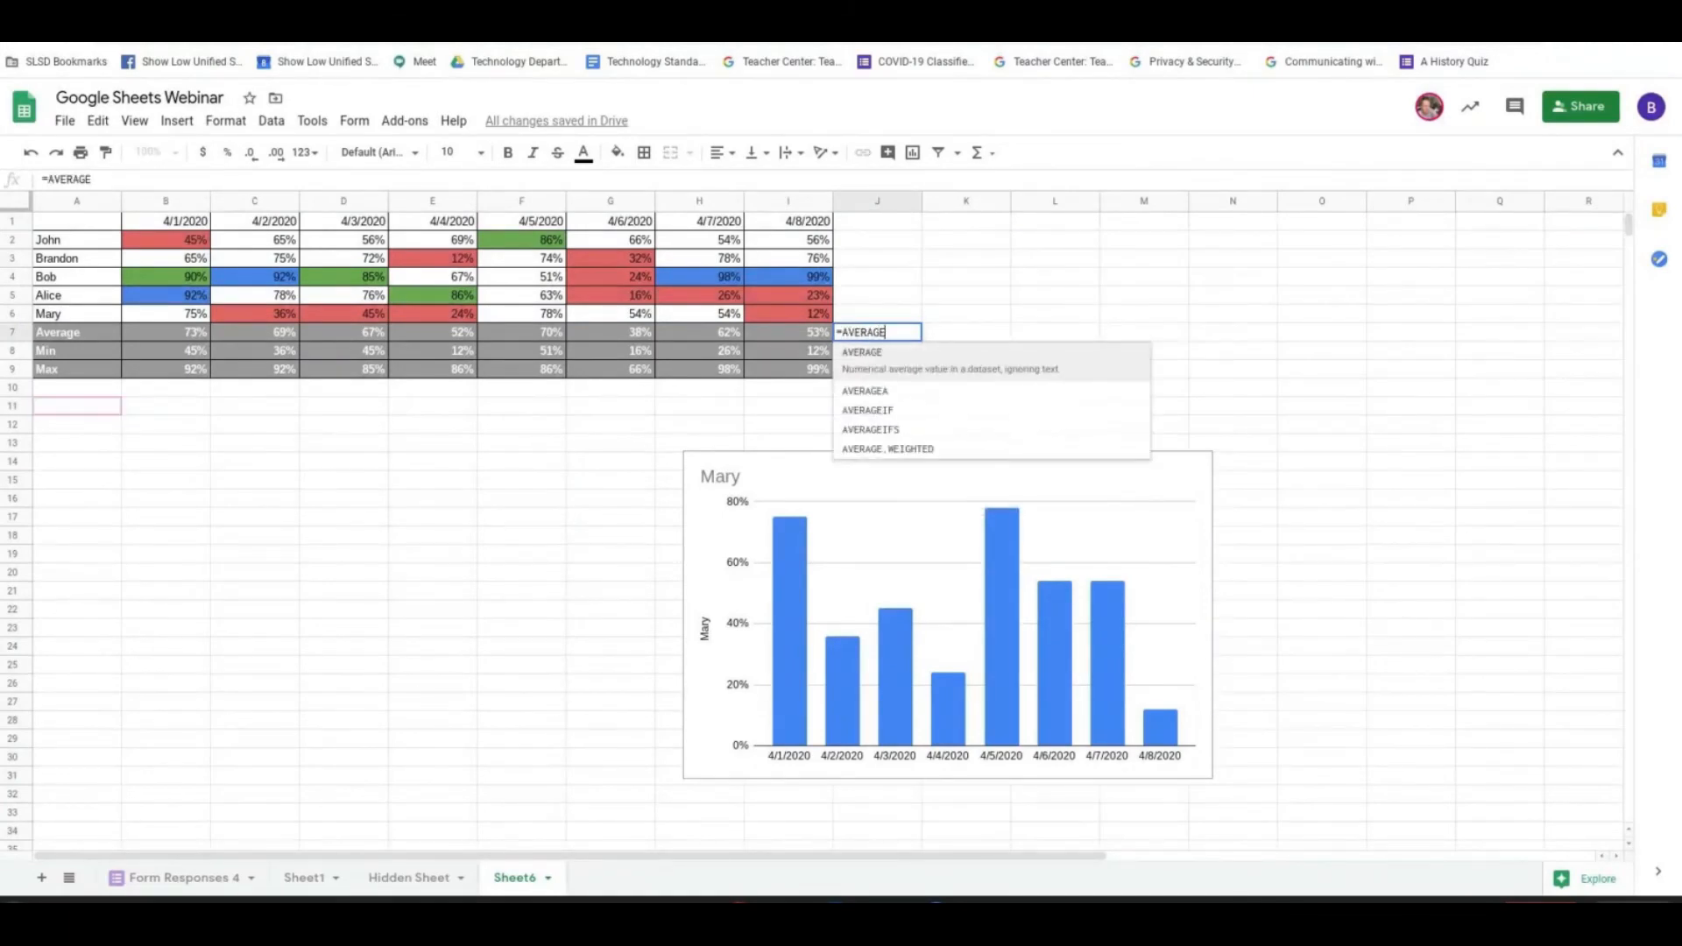
type("(")
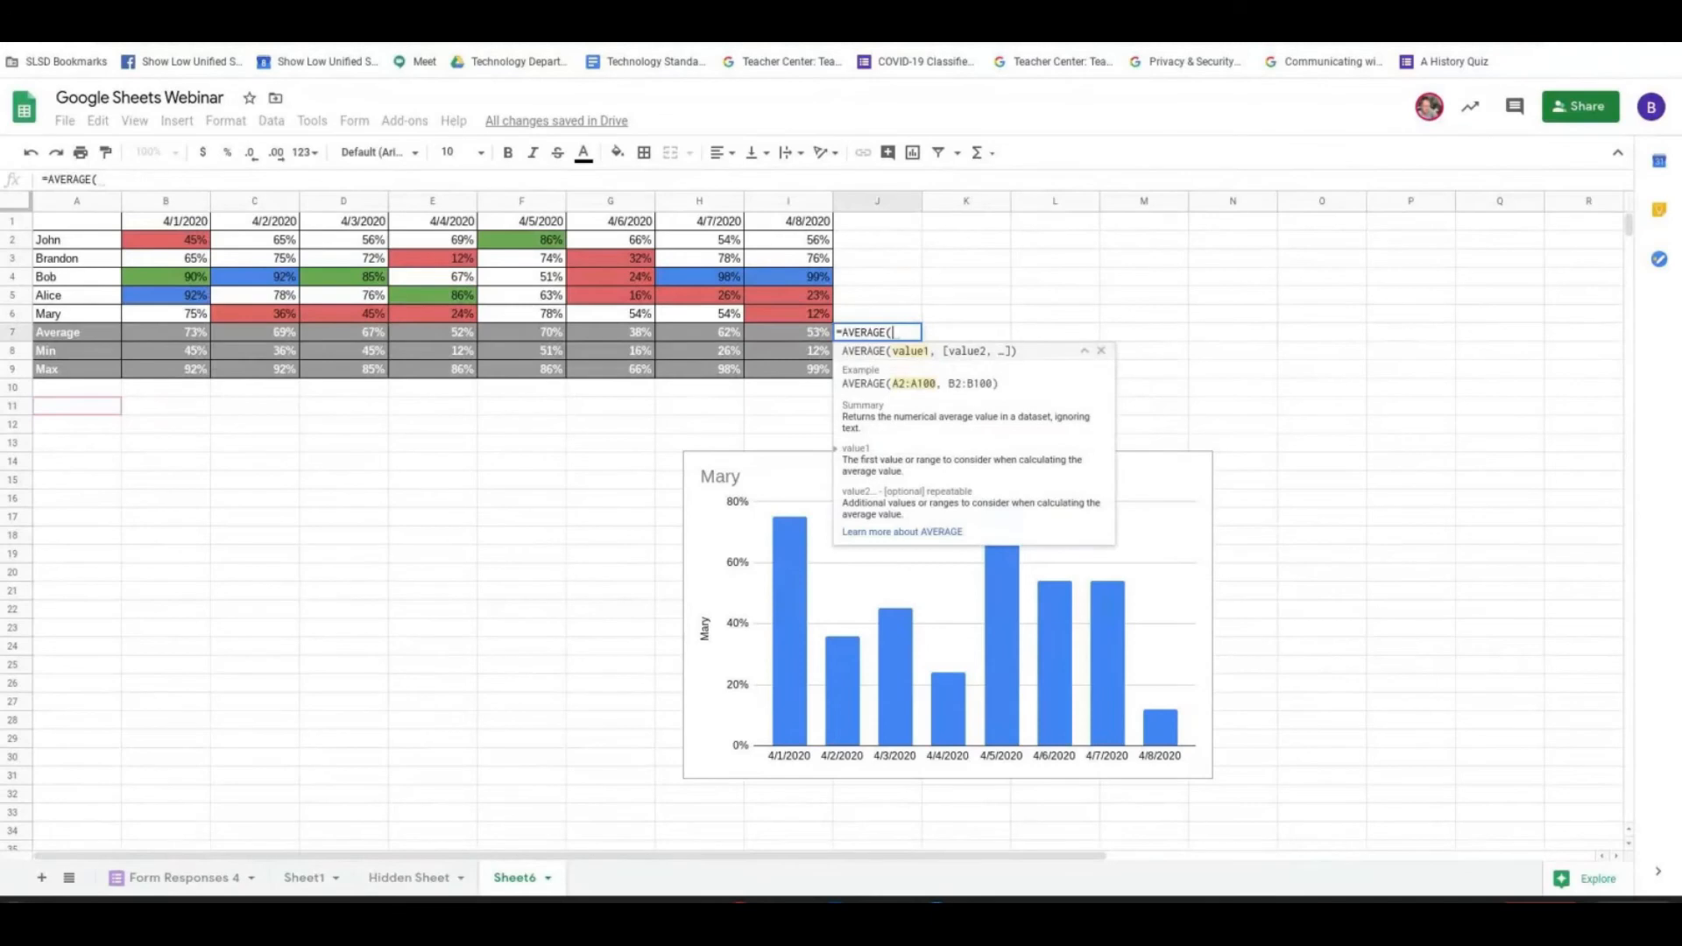
left_click_drag(166, 241, 785, 322)
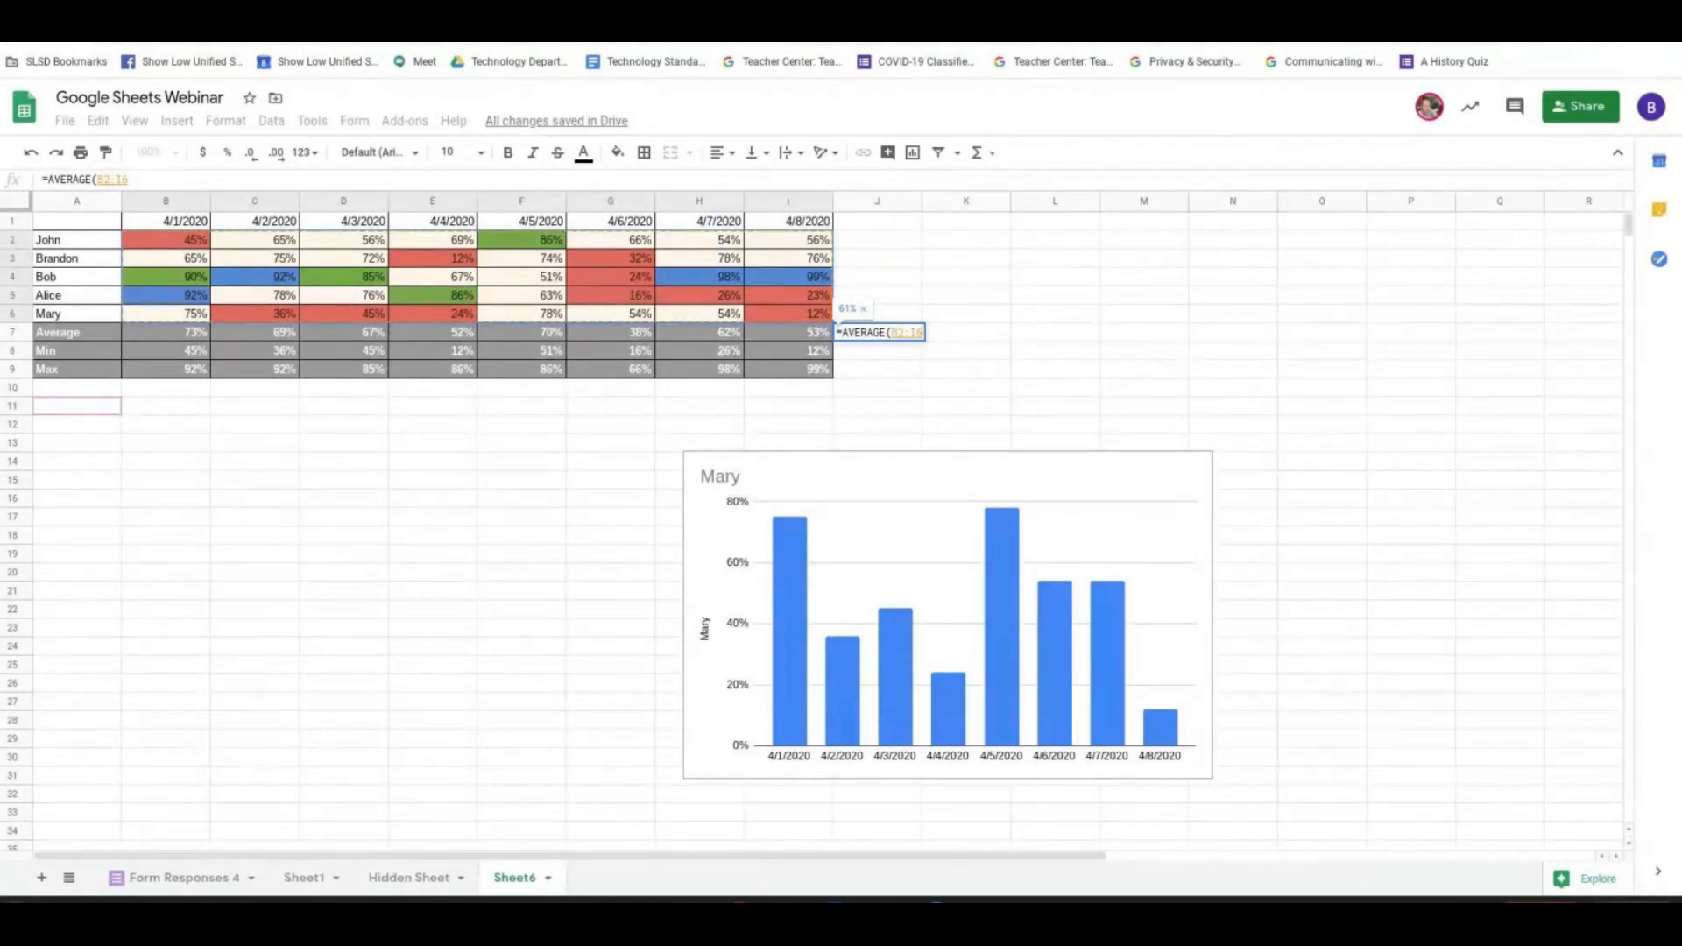
key("Return")
left_click(876, 332)
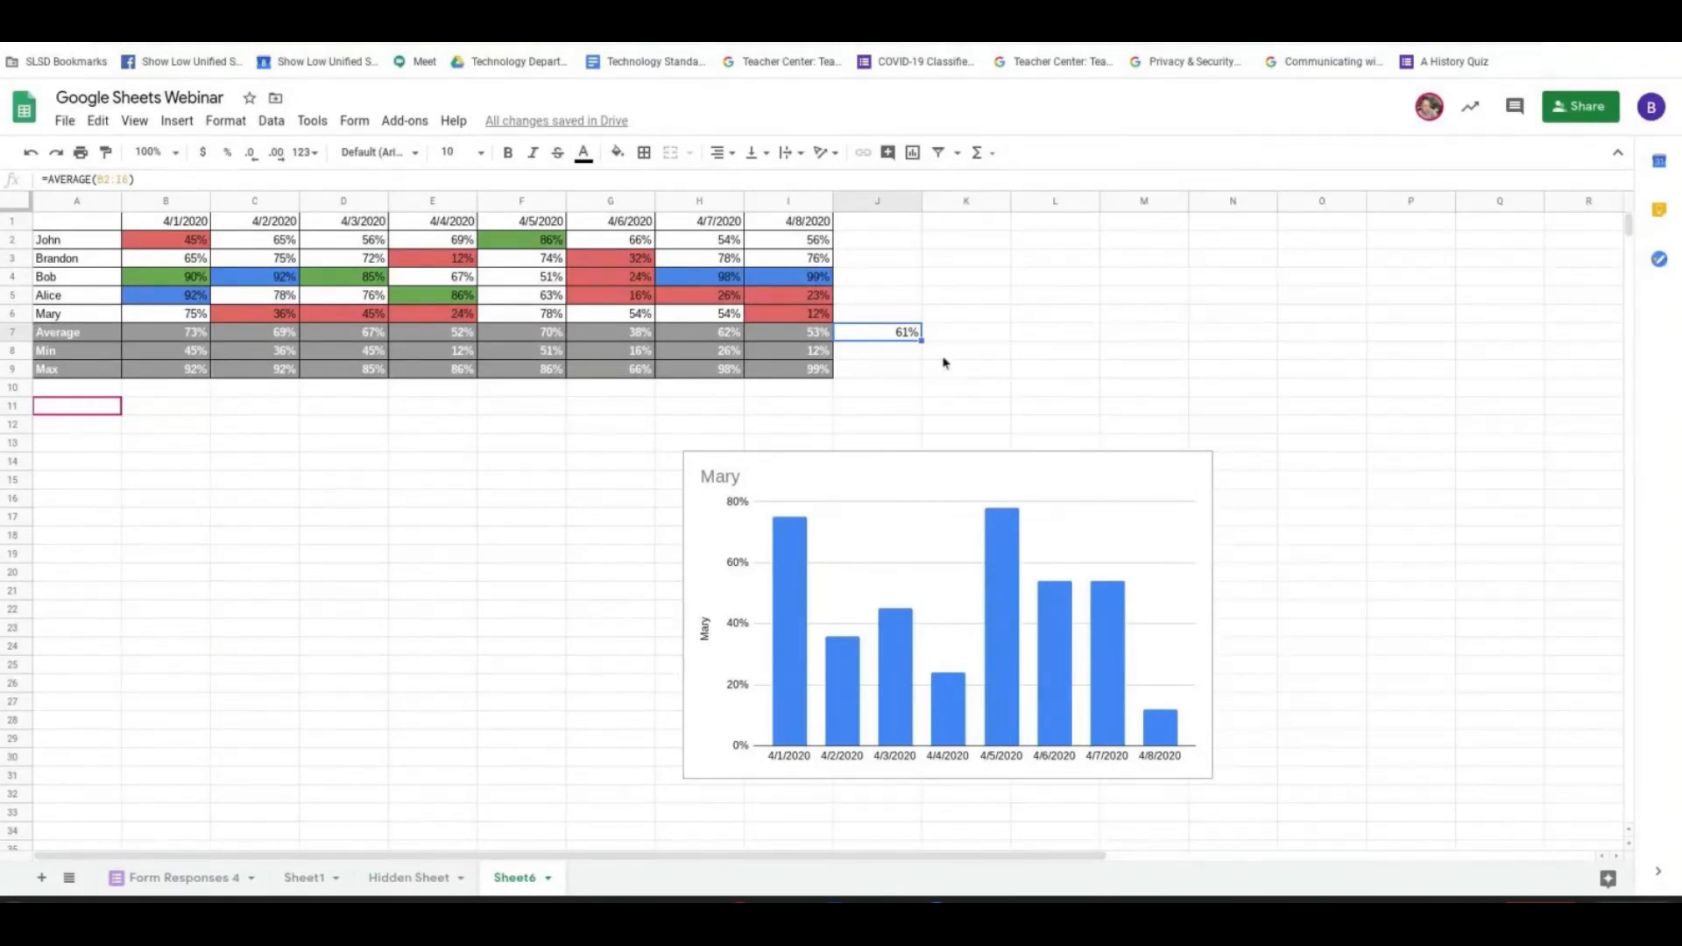
left_click(719, 155)
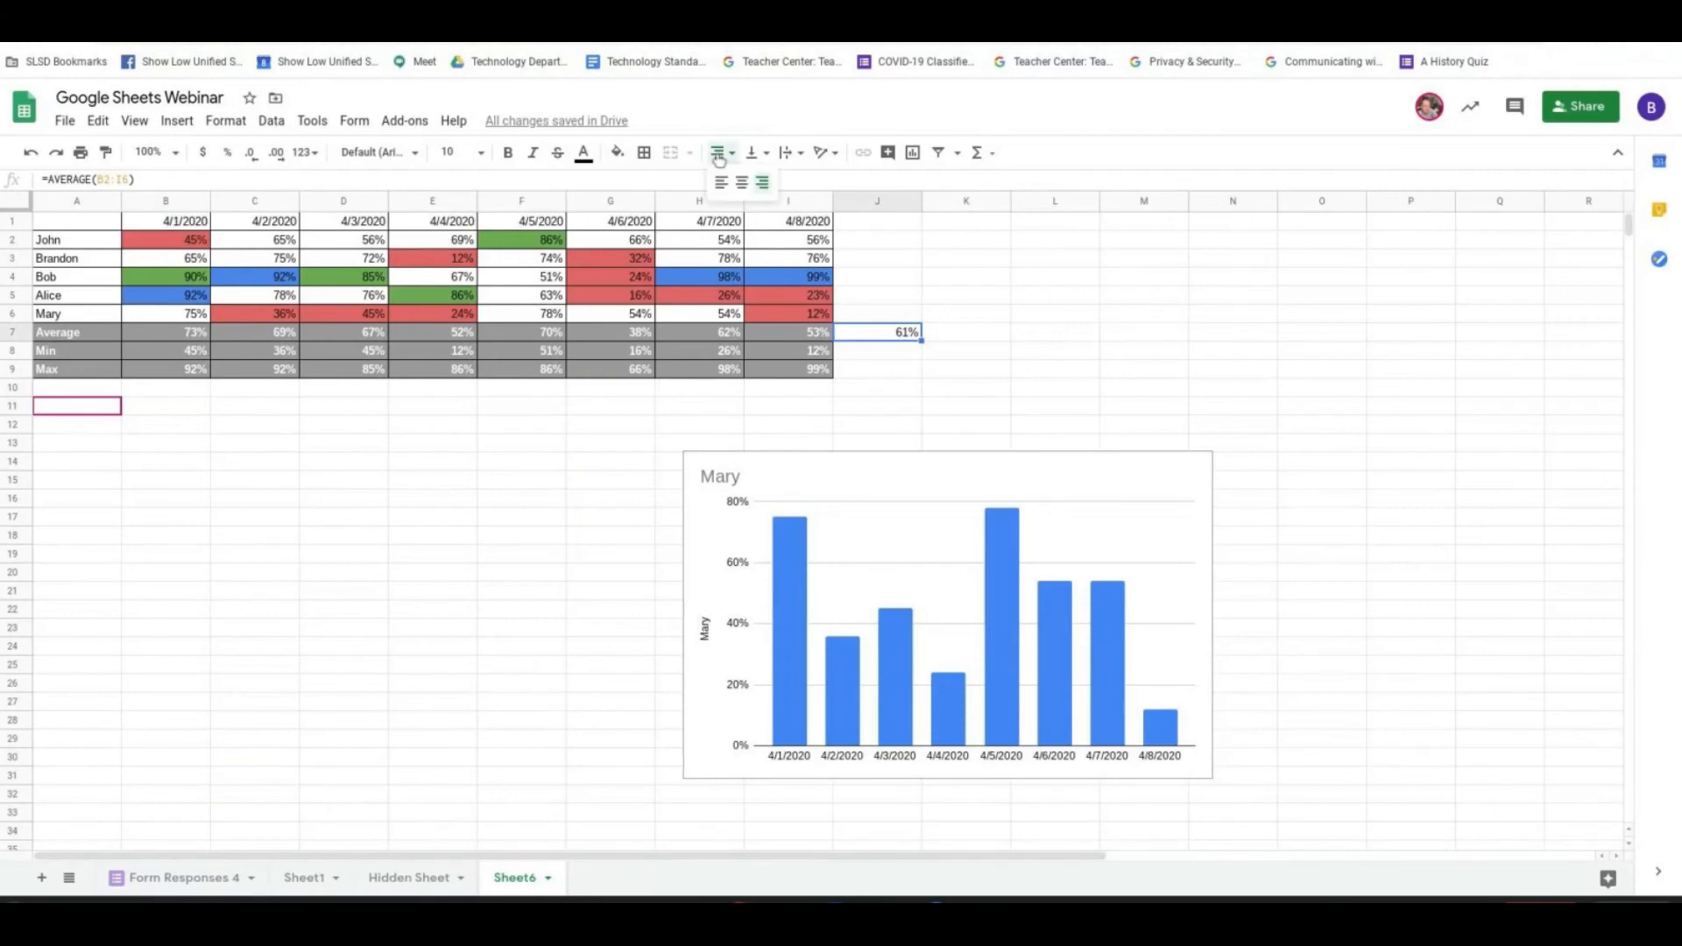
left_click(742, 182)
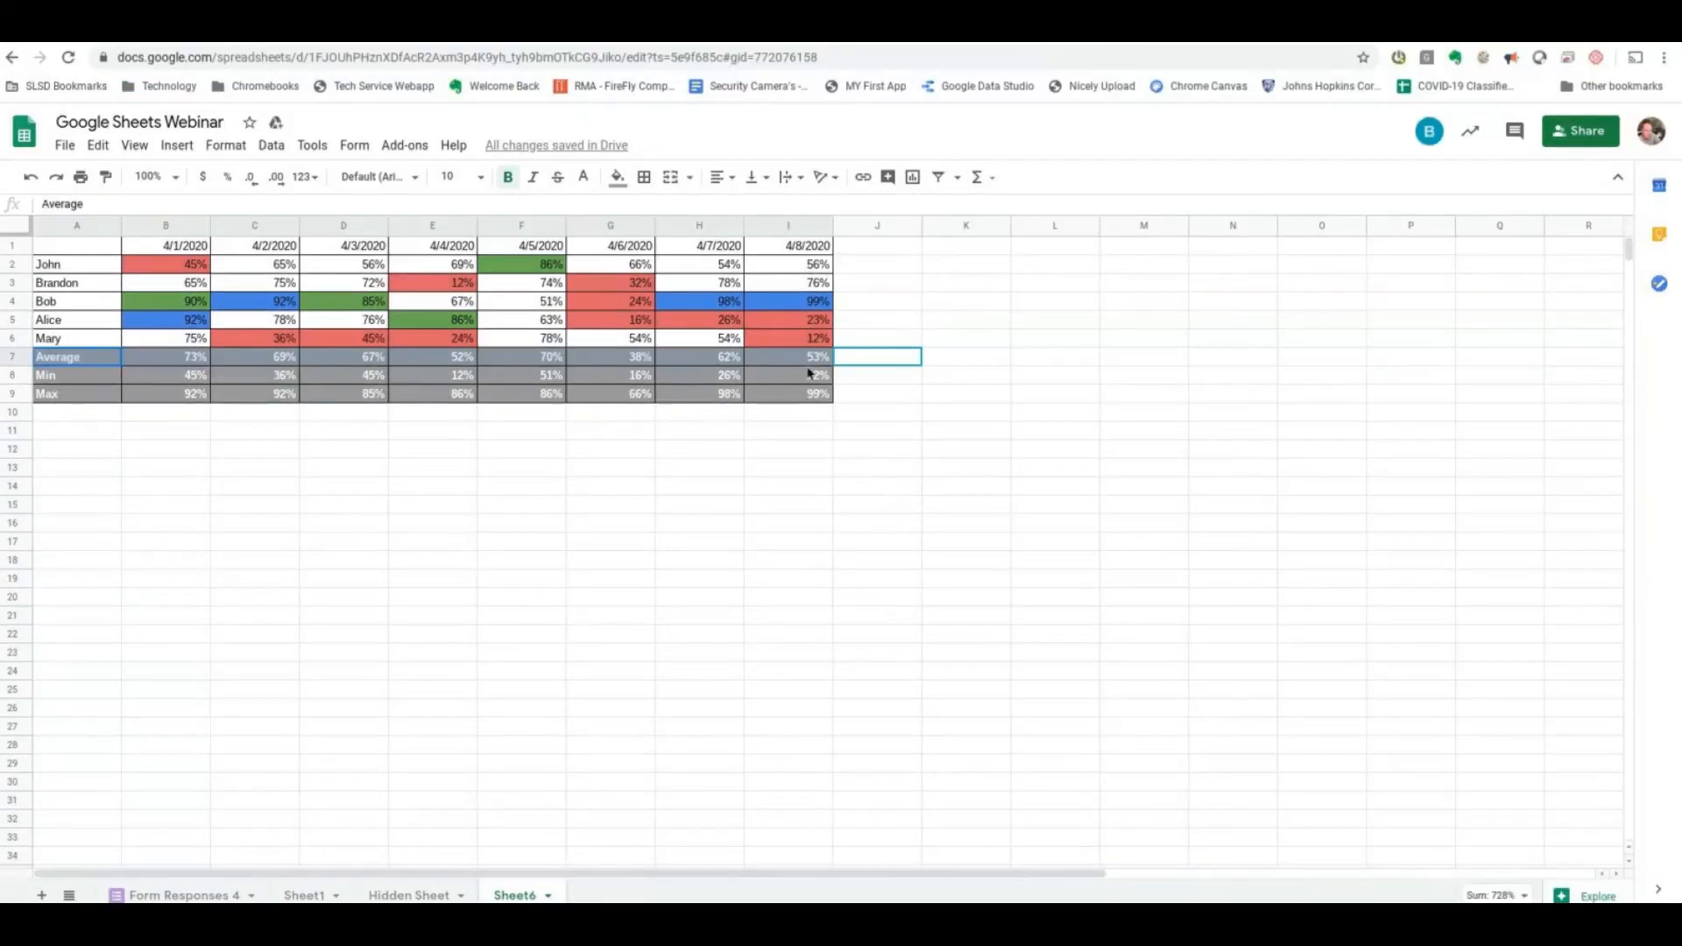
- Clear the Average, Min and Max summary cells and delete rows 7 to 9
left_click_drag(807, 372, 808, 395)
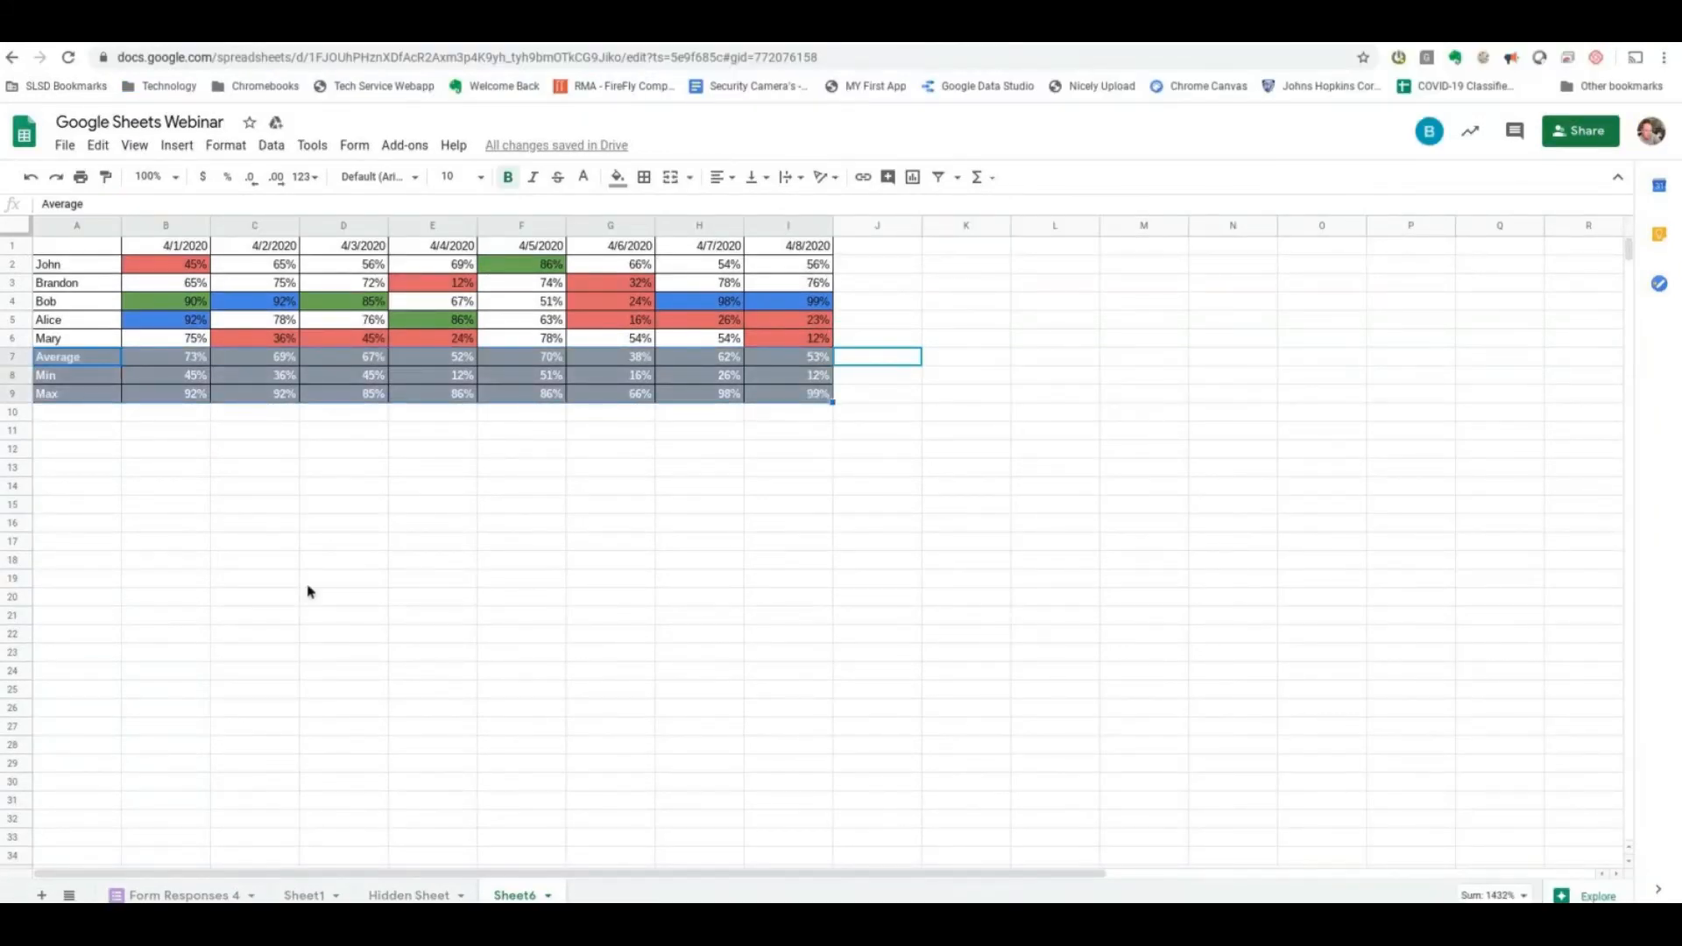
key("Delete")
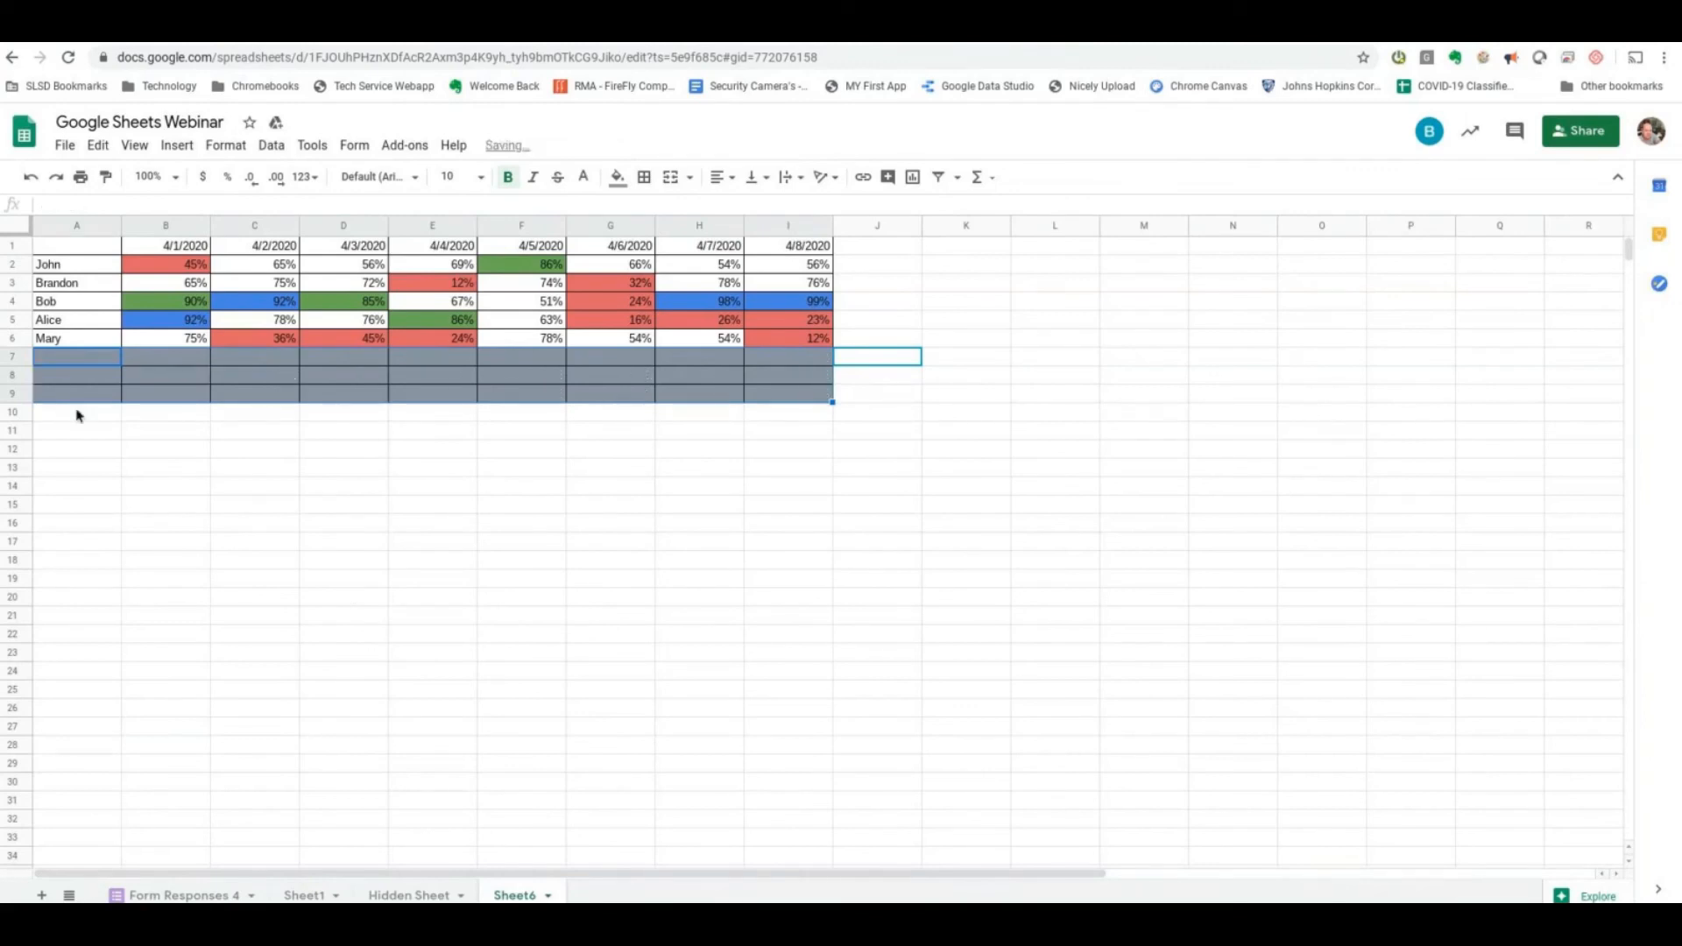
left_click_drag(19, 356, 16, 394)
right_click(16, 396)
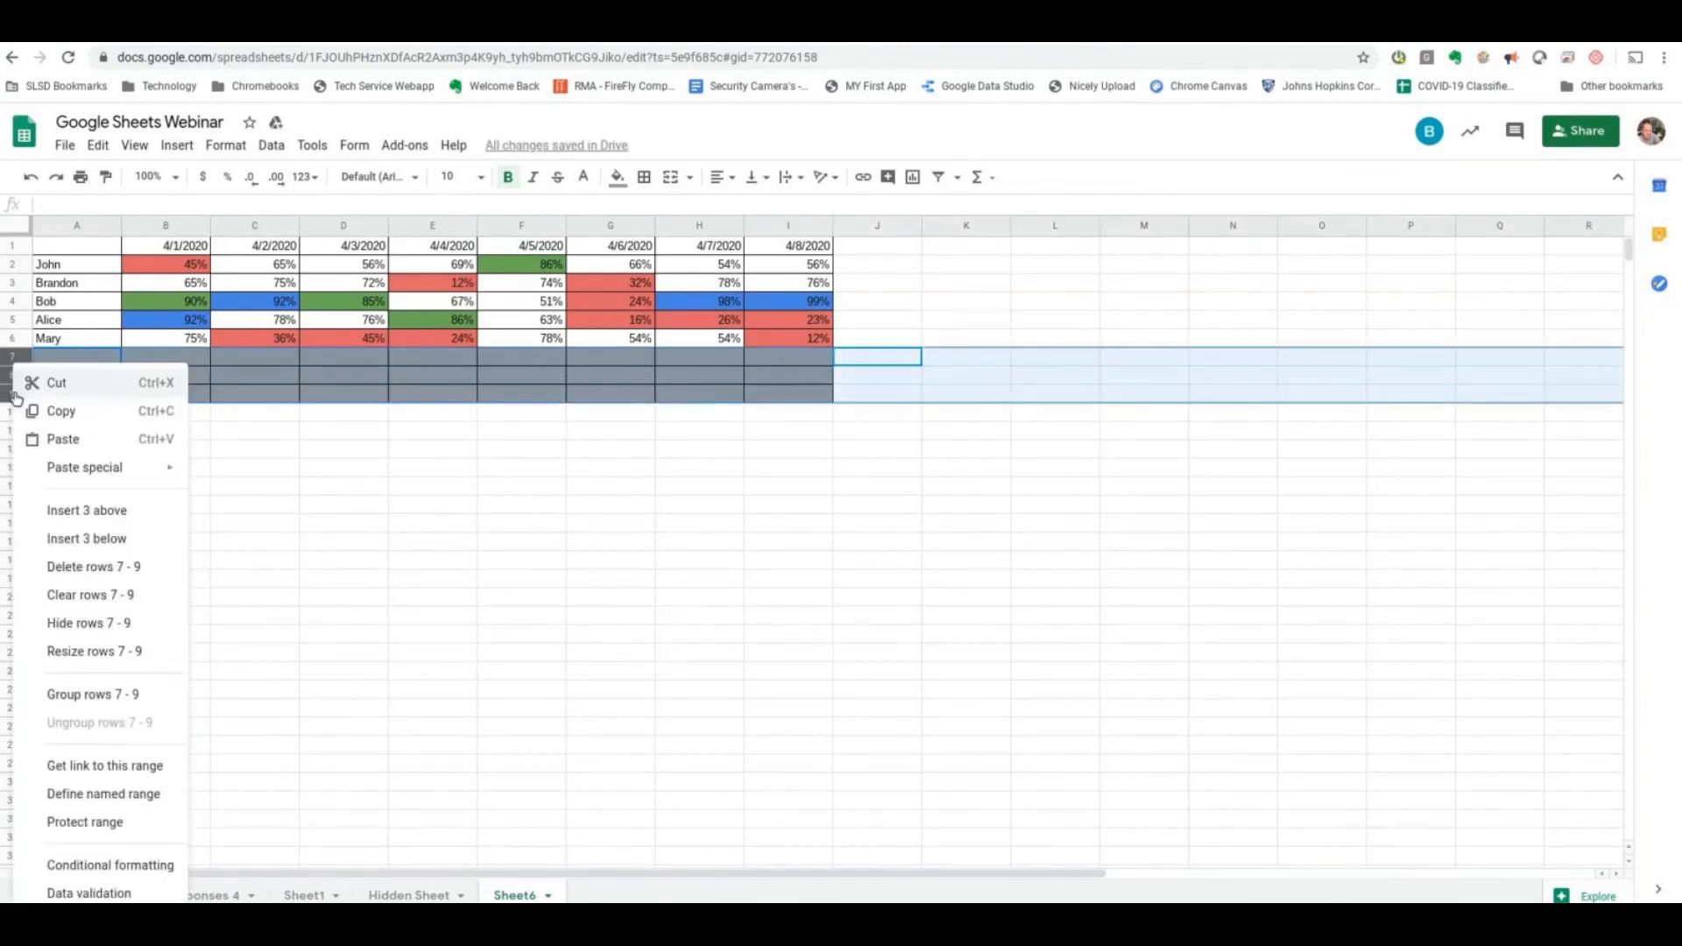
left_click(78, 567)
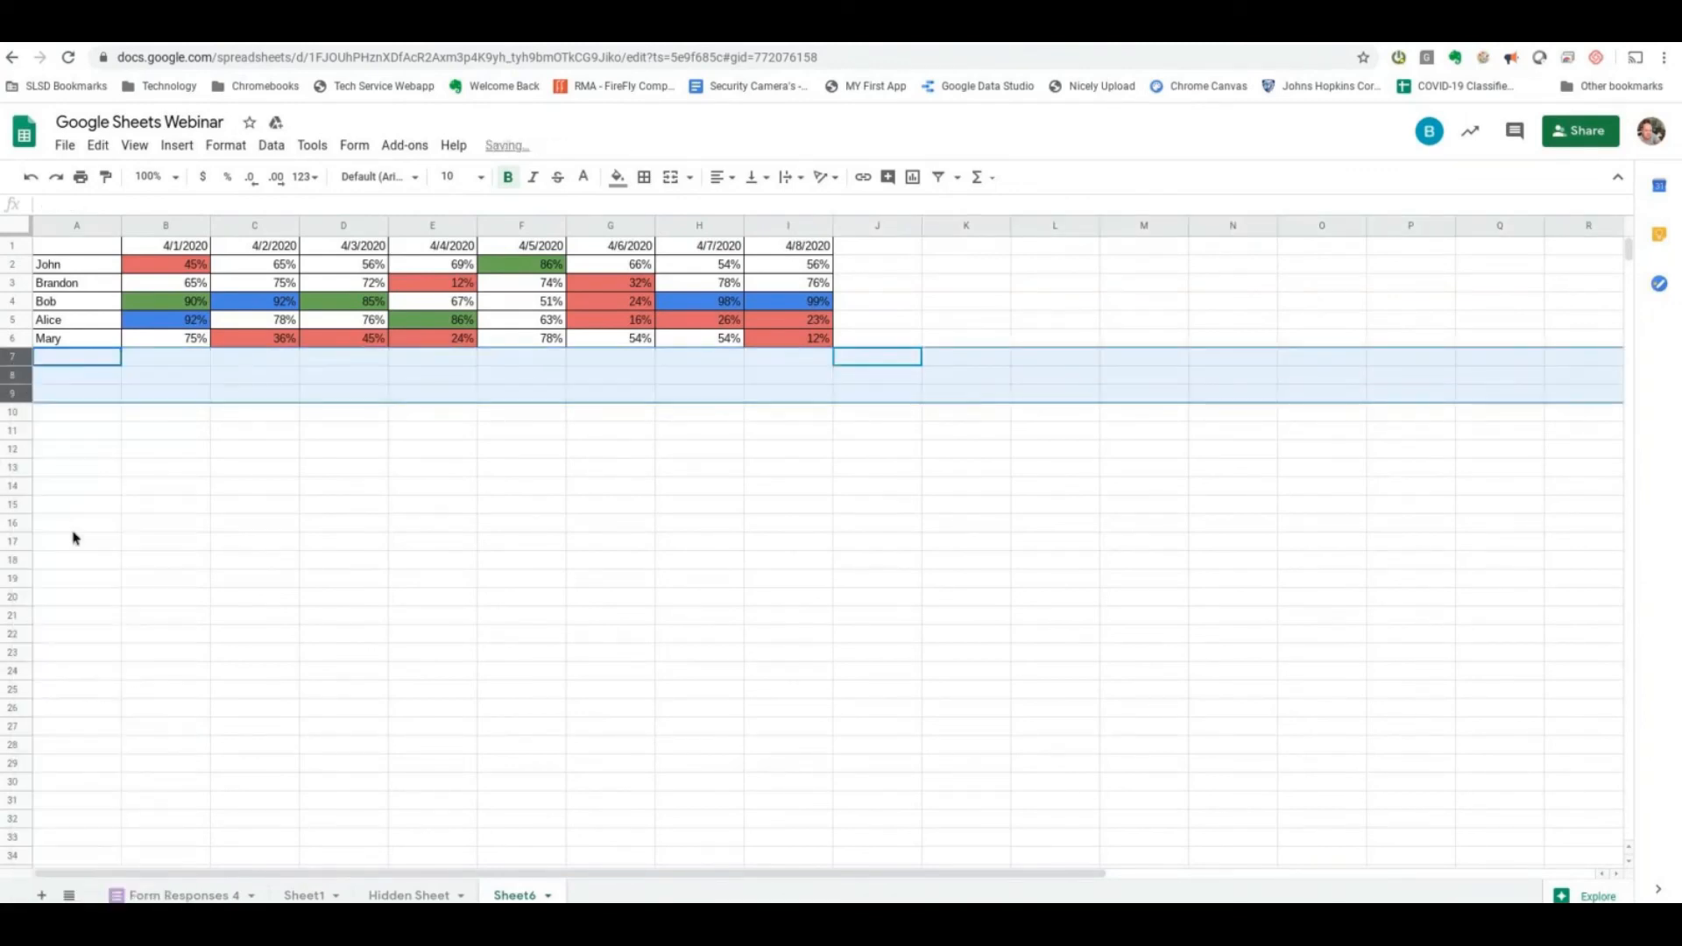
- Insert three blank rows between the date header and the first student
left_click(12, 264)
right_click(12, 263)
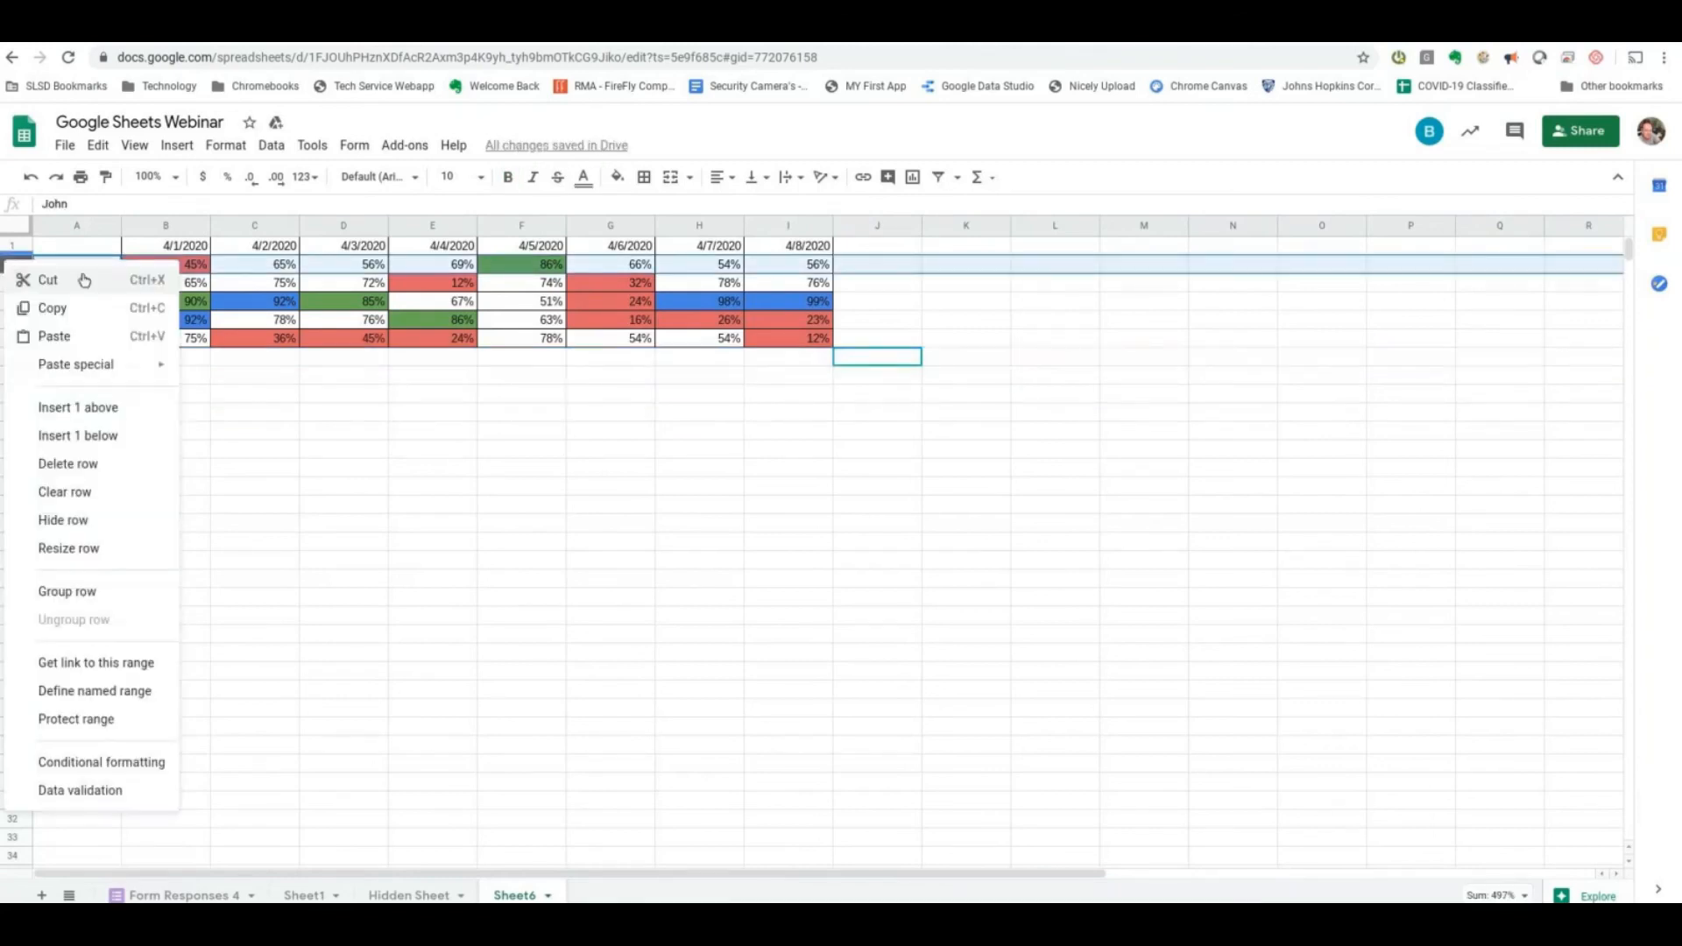
left_click(77, 408)
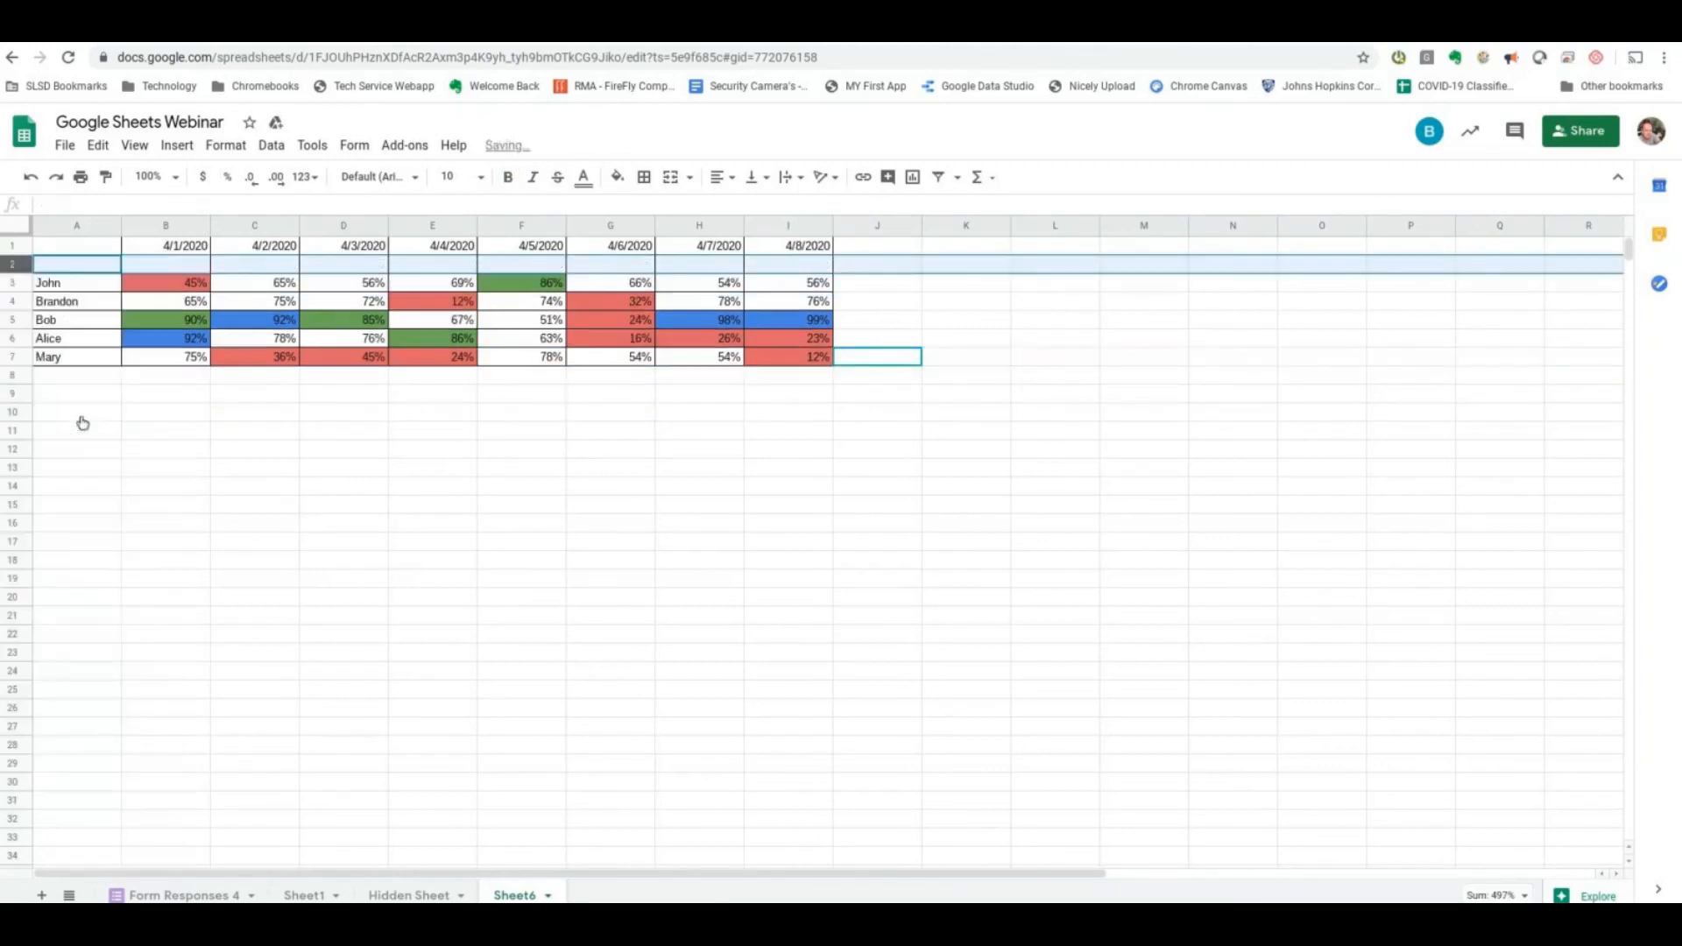
right_click(21, 267)
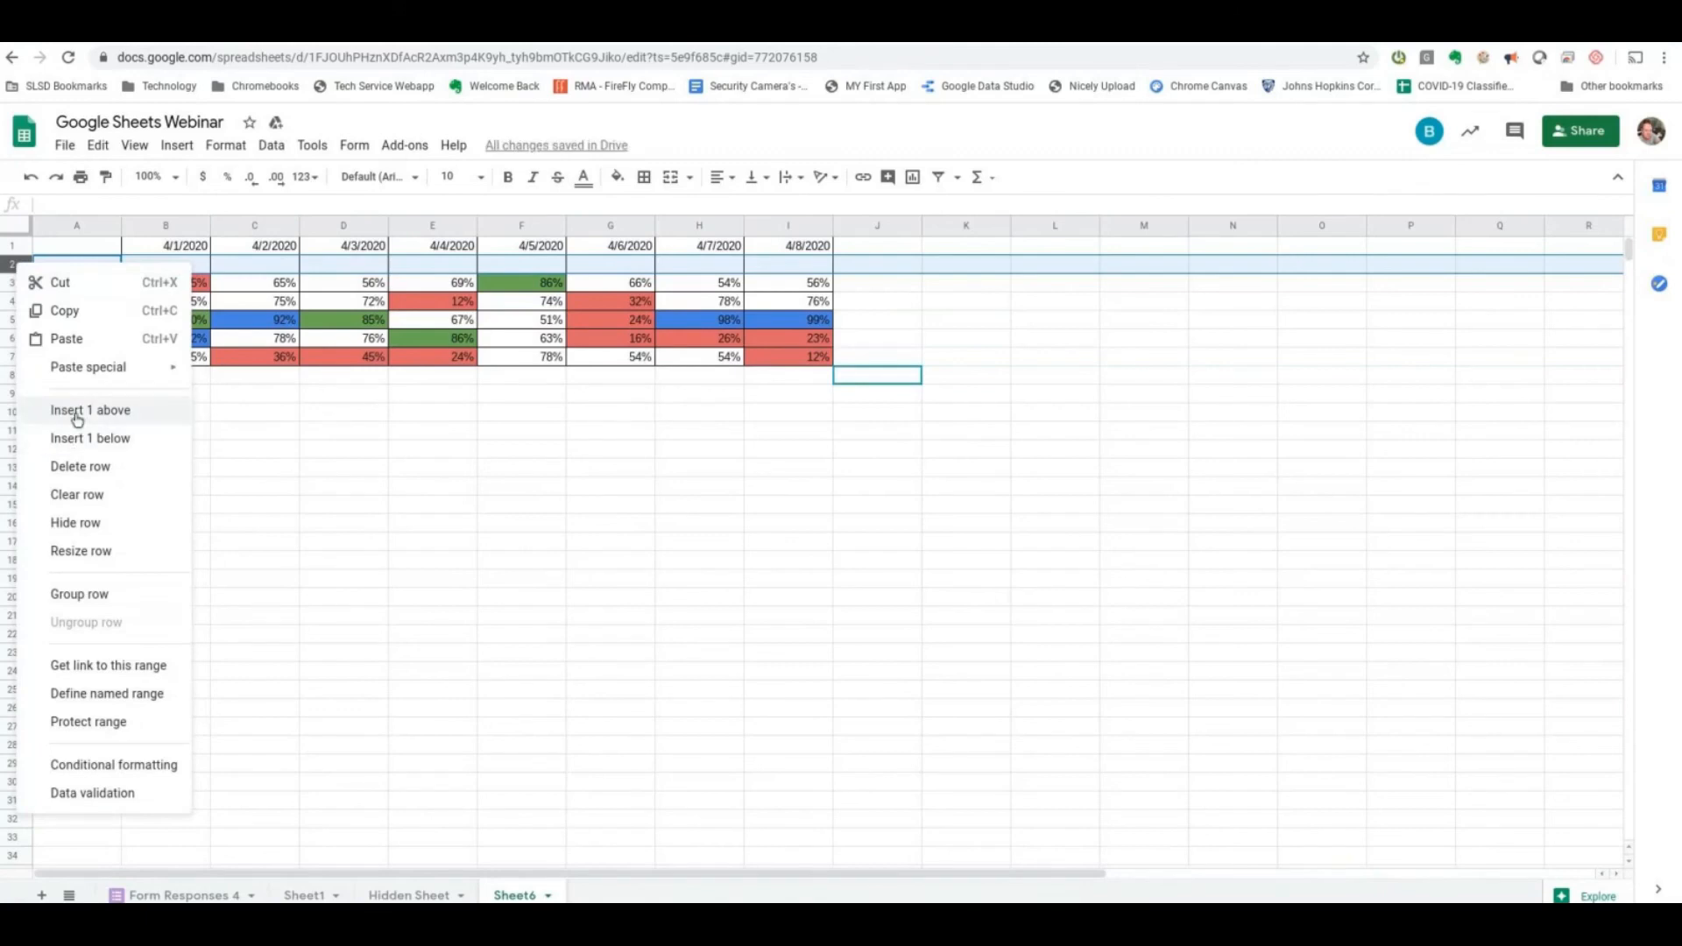
left_click(22, 267)
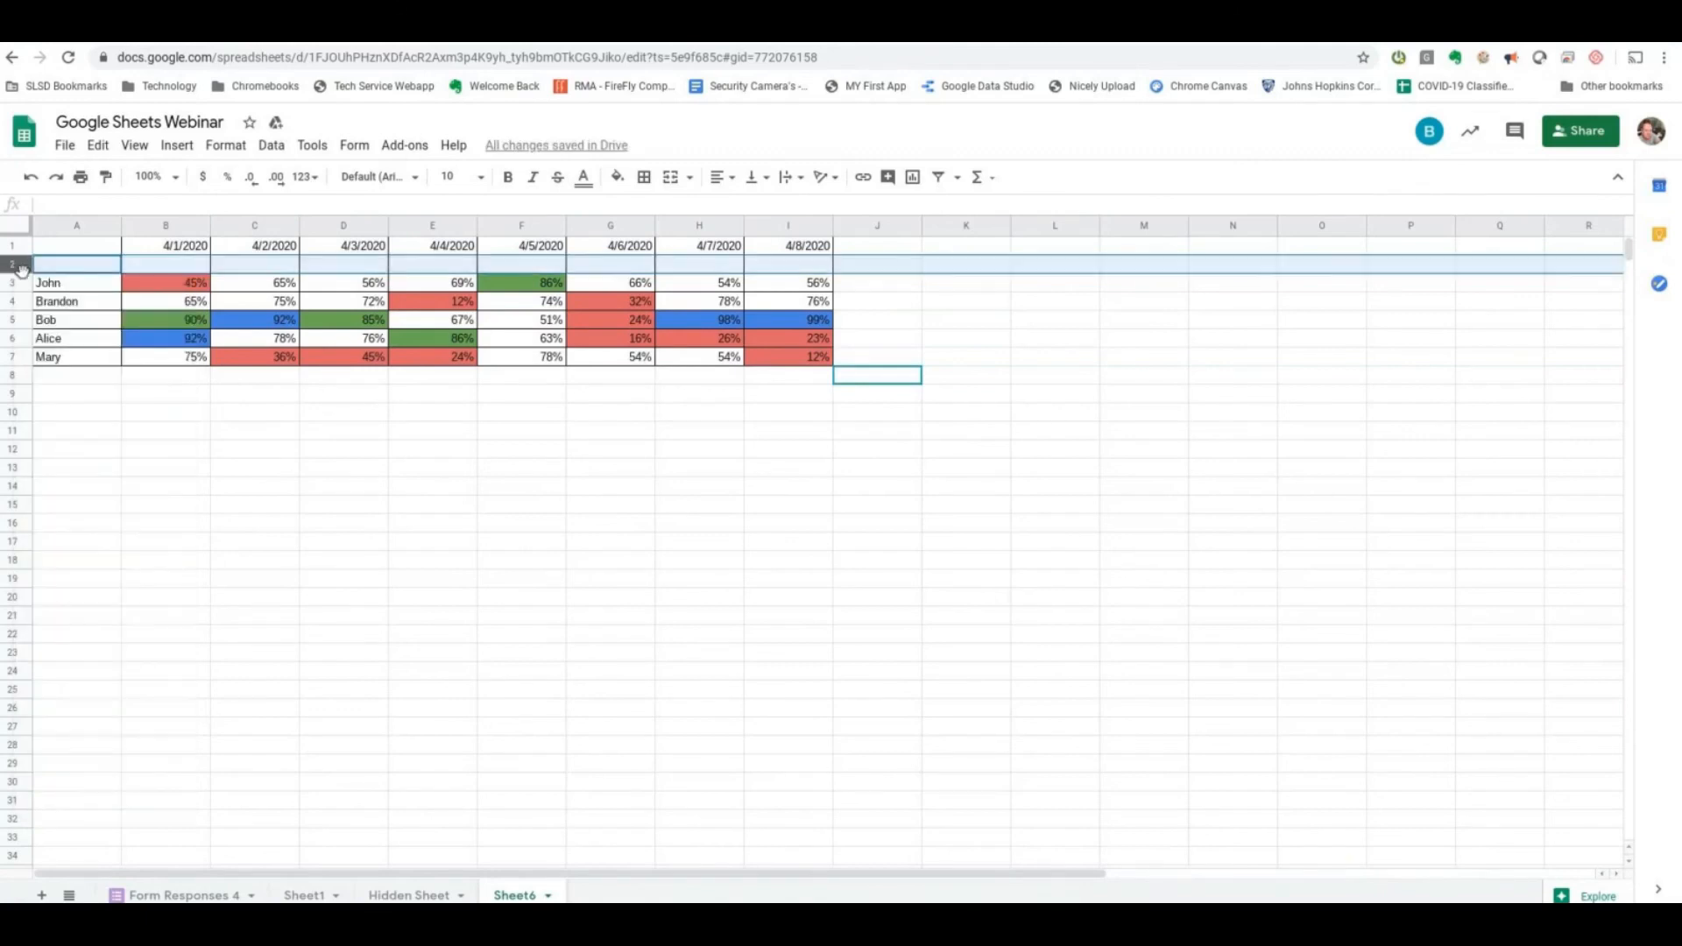
right_click(12, 263)
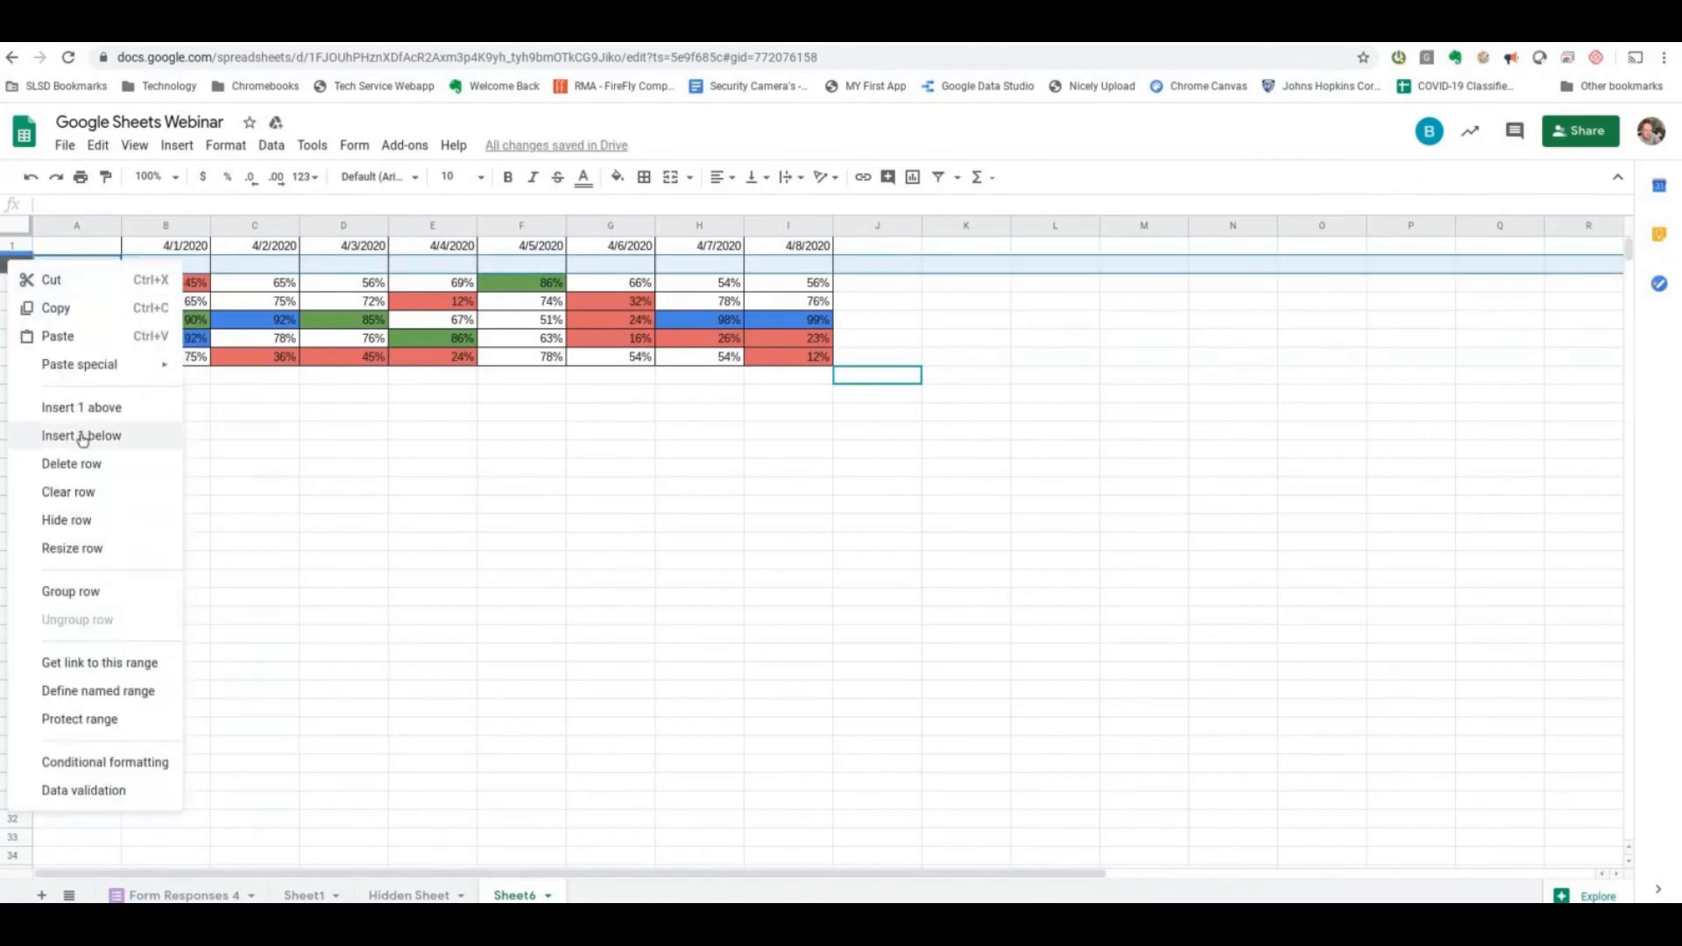
left_click(101, 409)
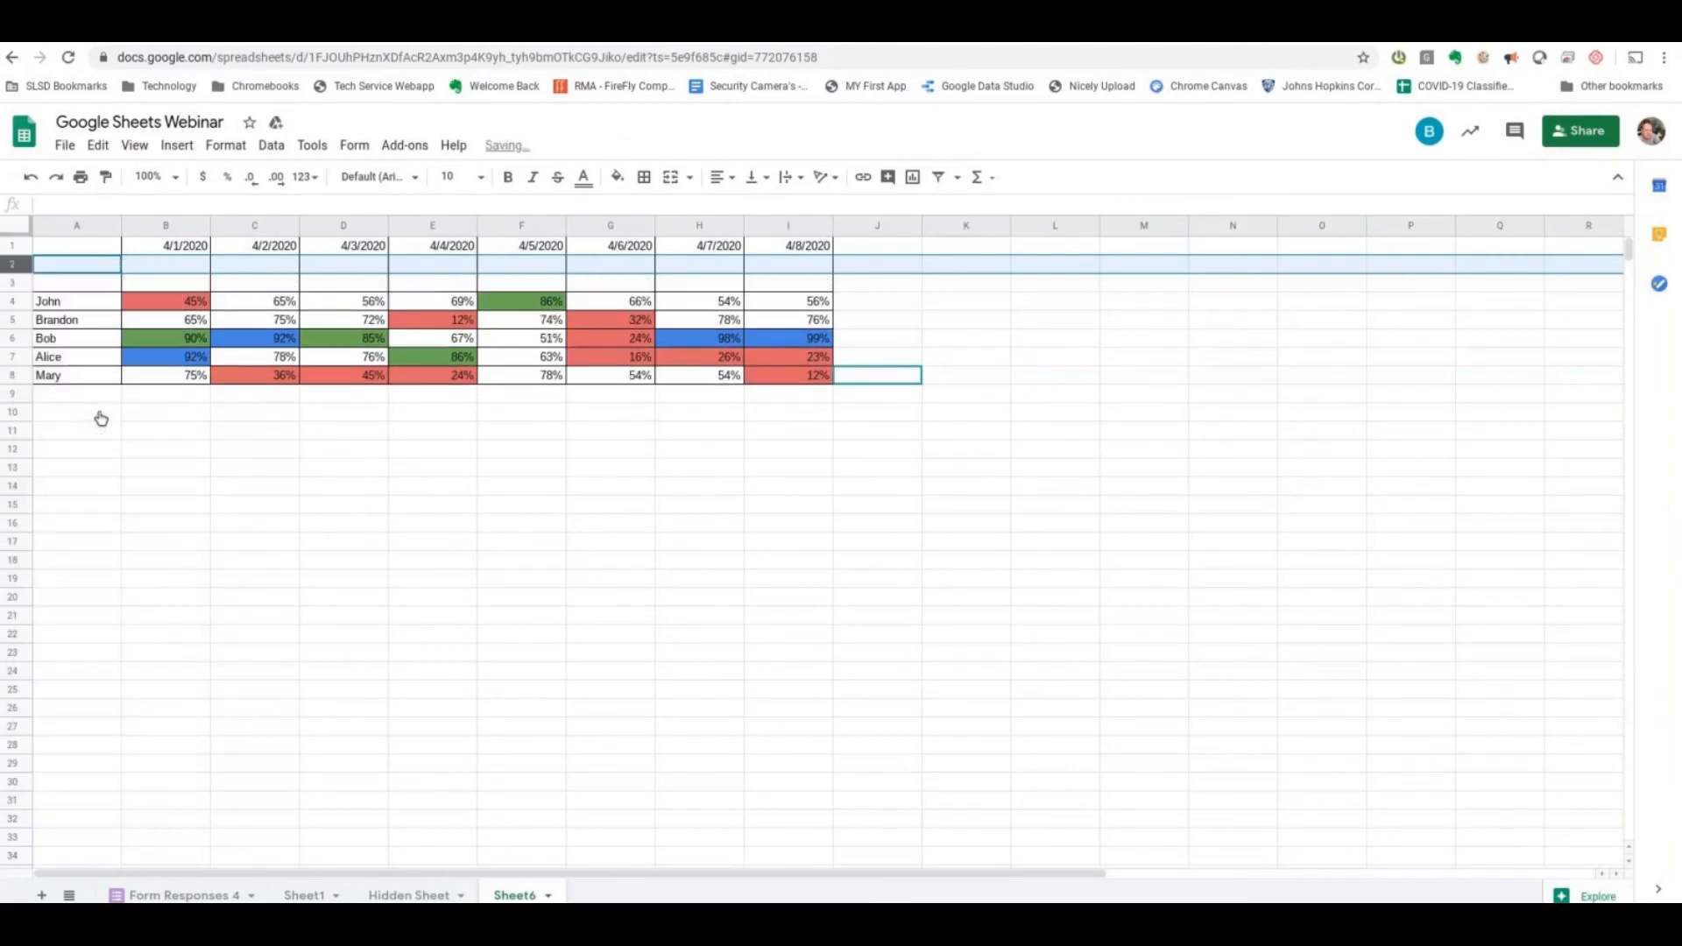
right_click(12, 263)
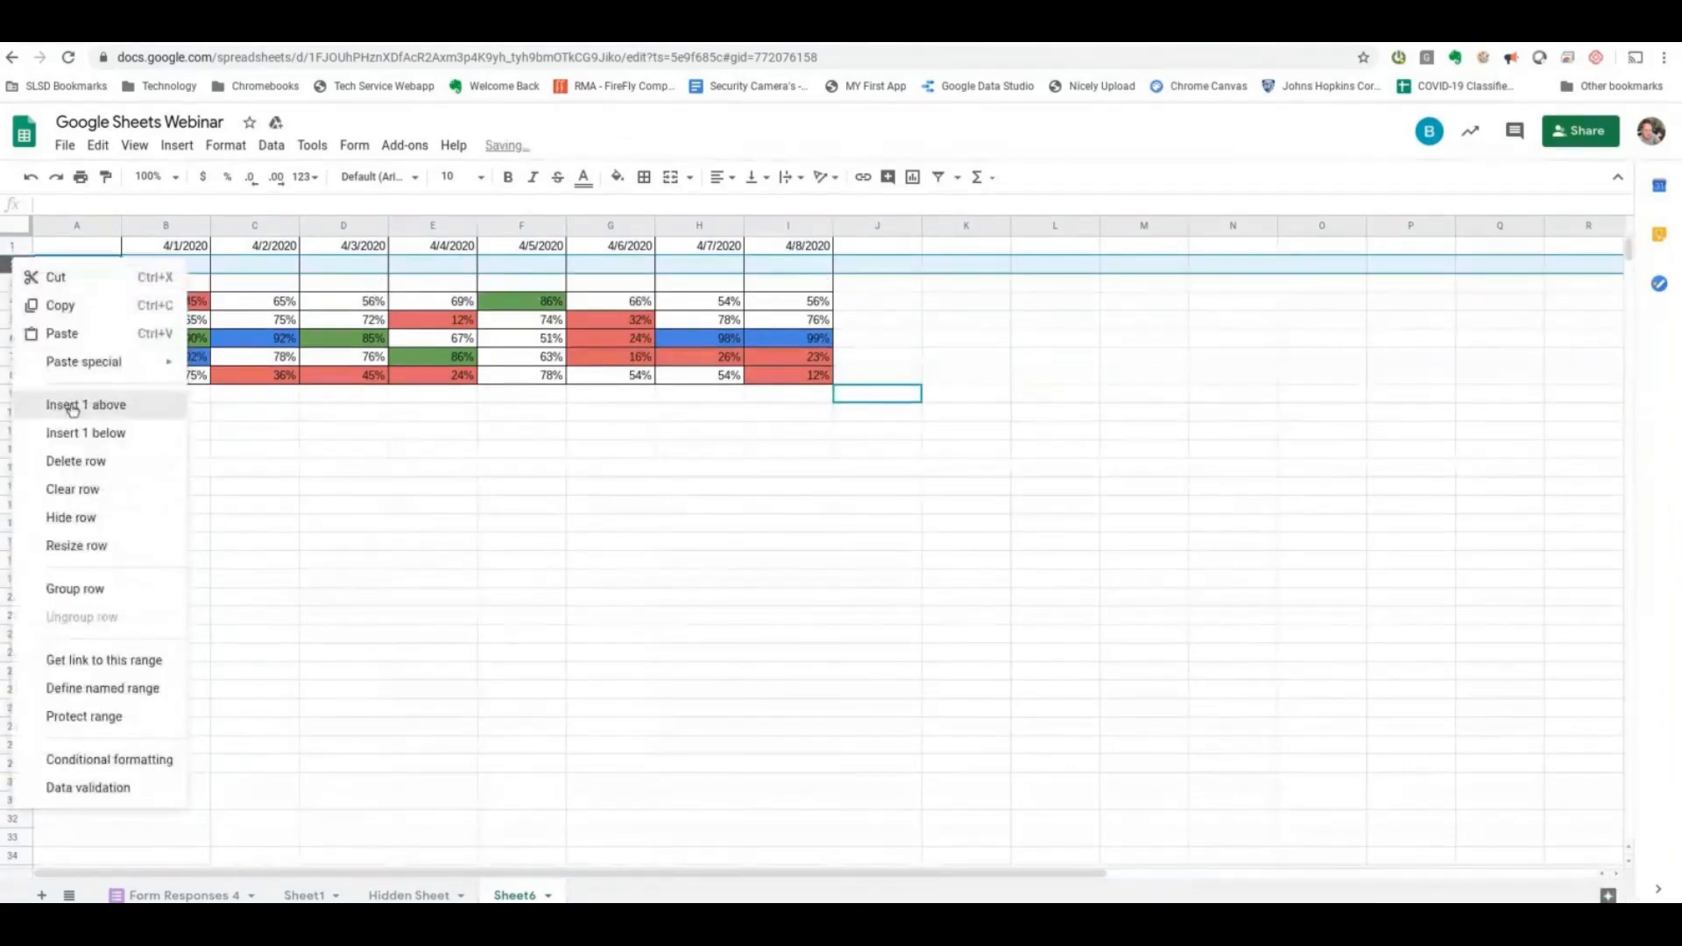
left_click(72, 406)
- Enter =average(b5:b) in cell B2 to average every score in column B from row 5 down
left_click(173, 267)
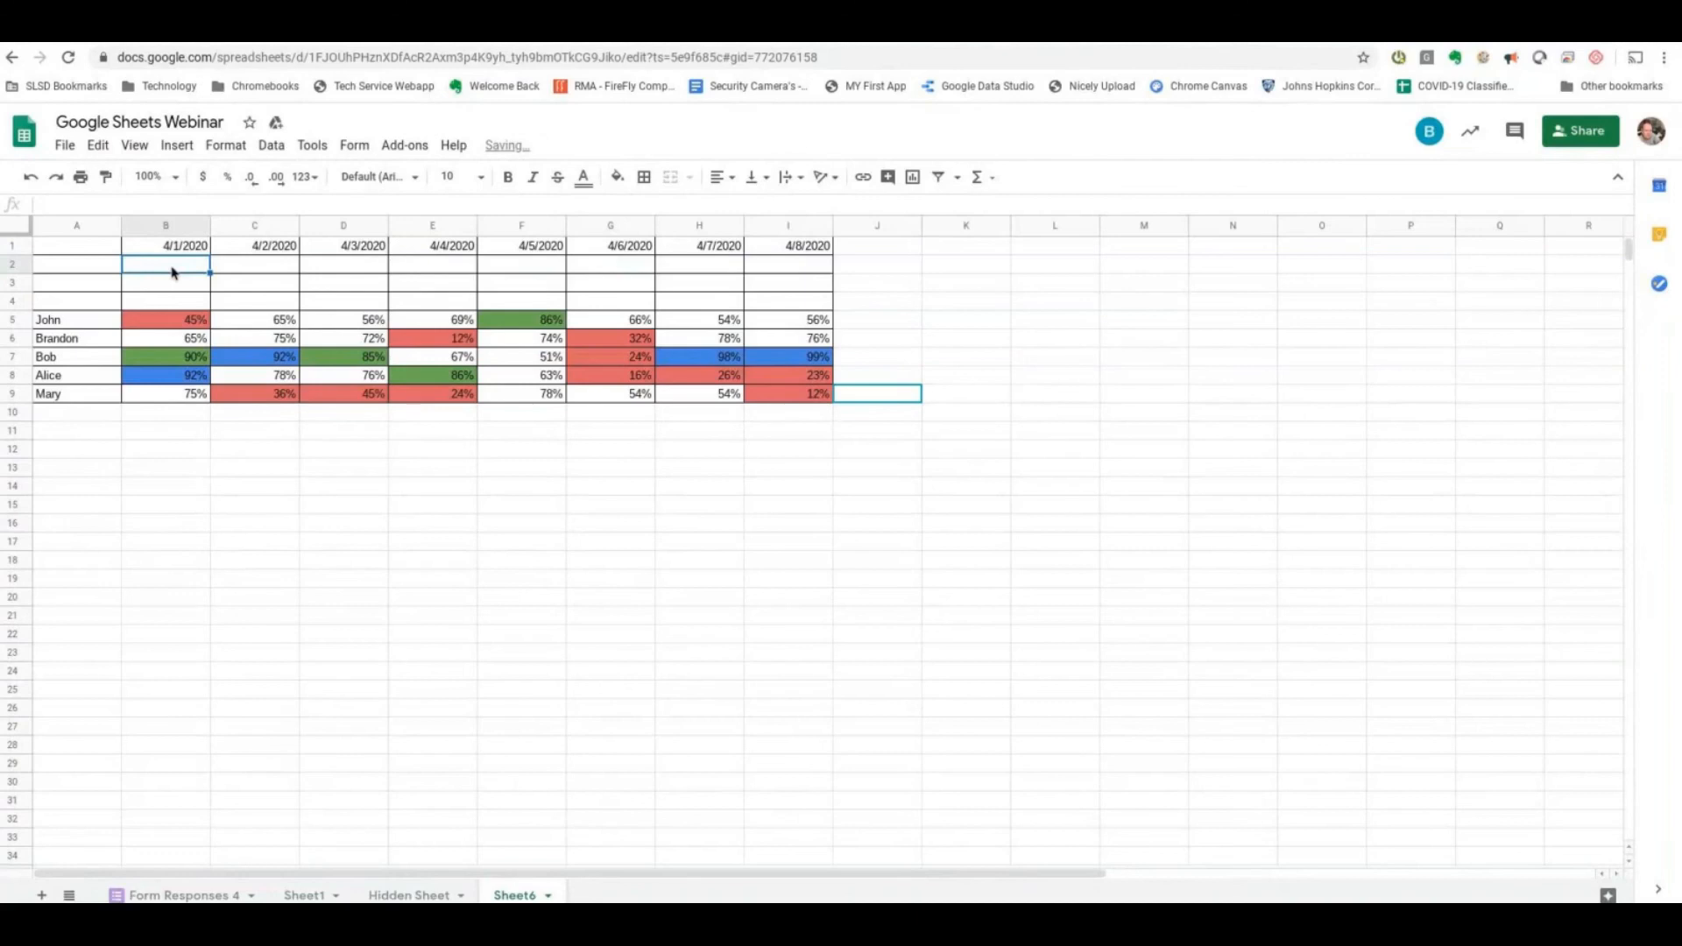
type("=a")
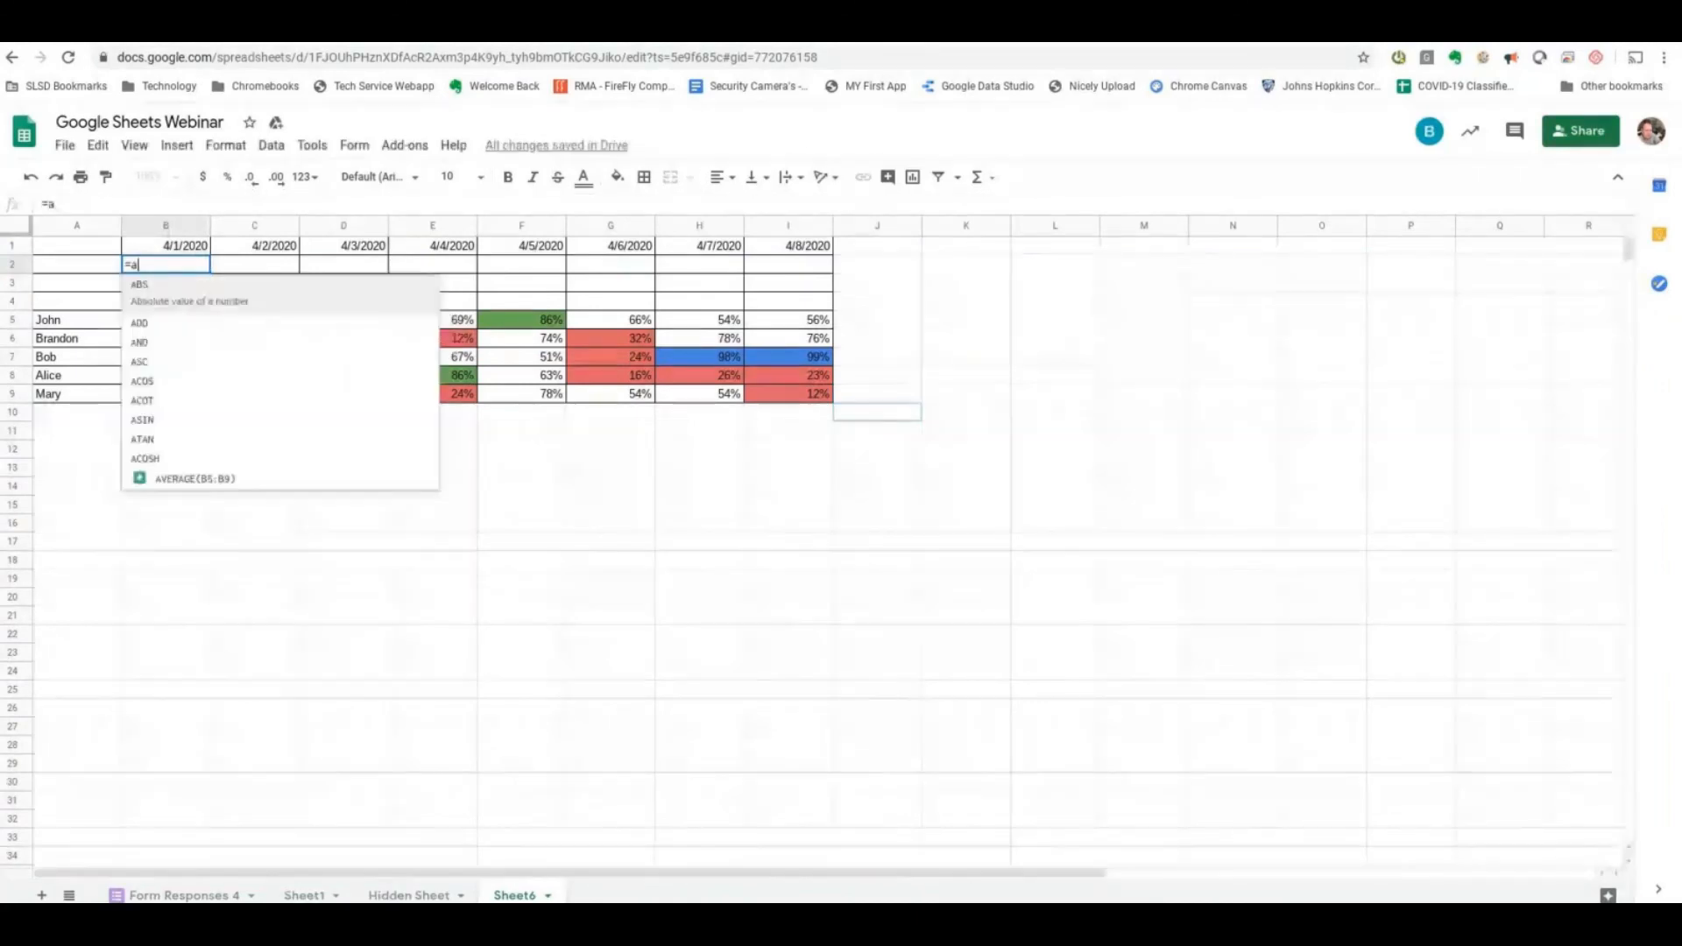
type("verage(")
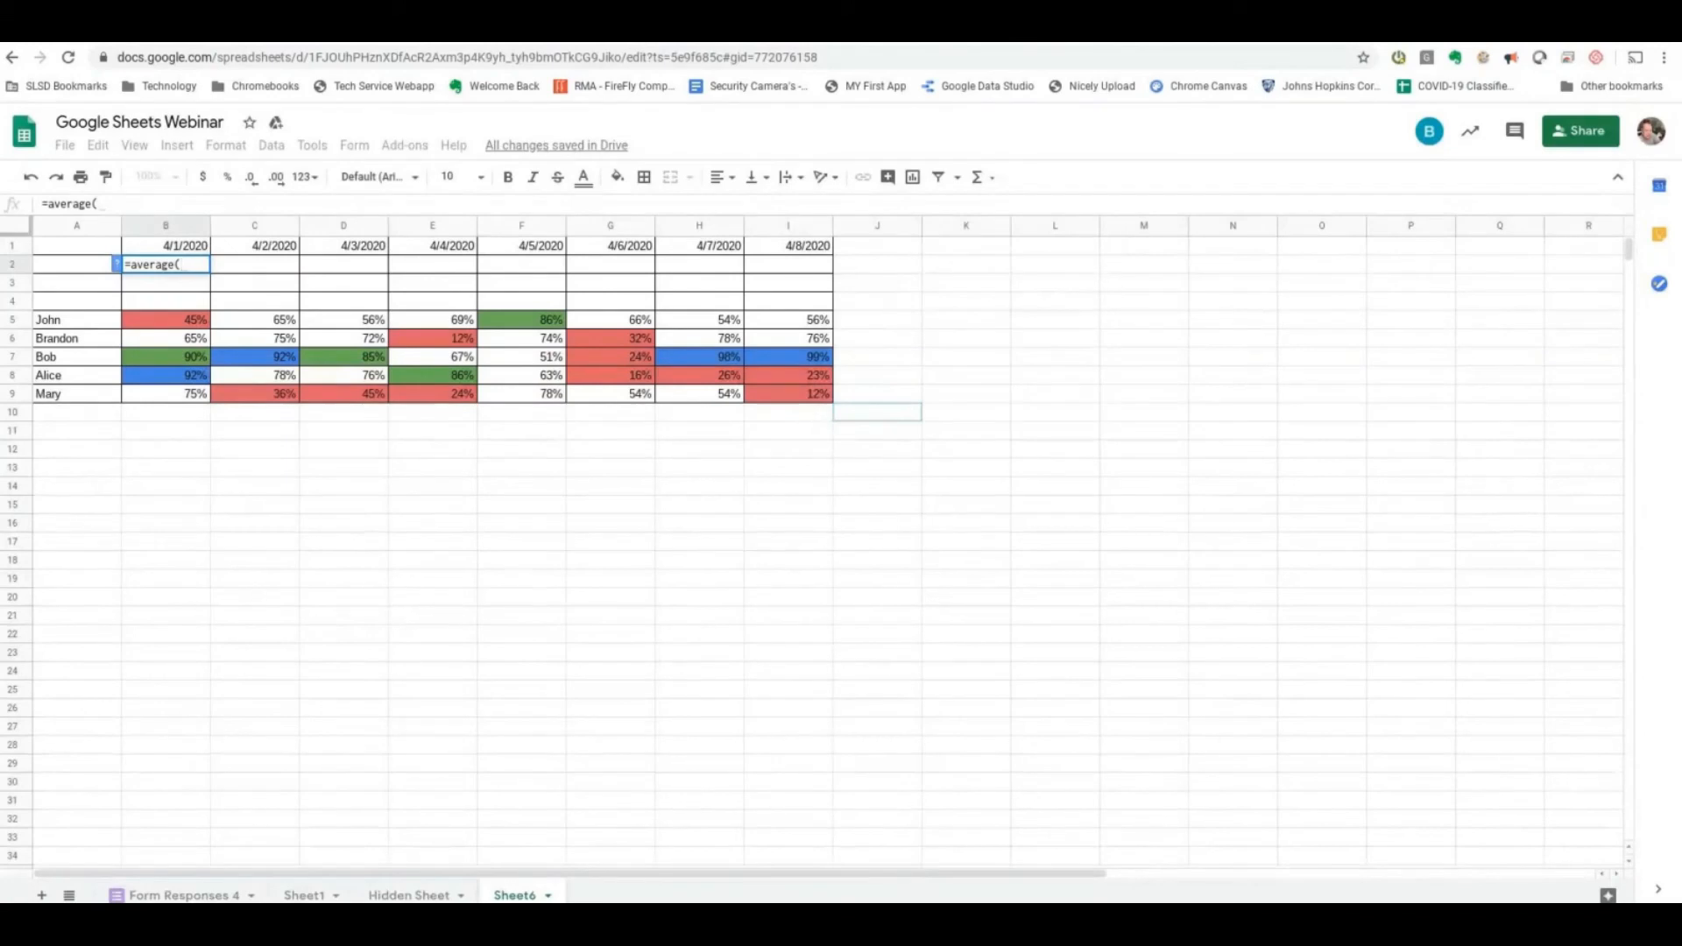
type("b5")
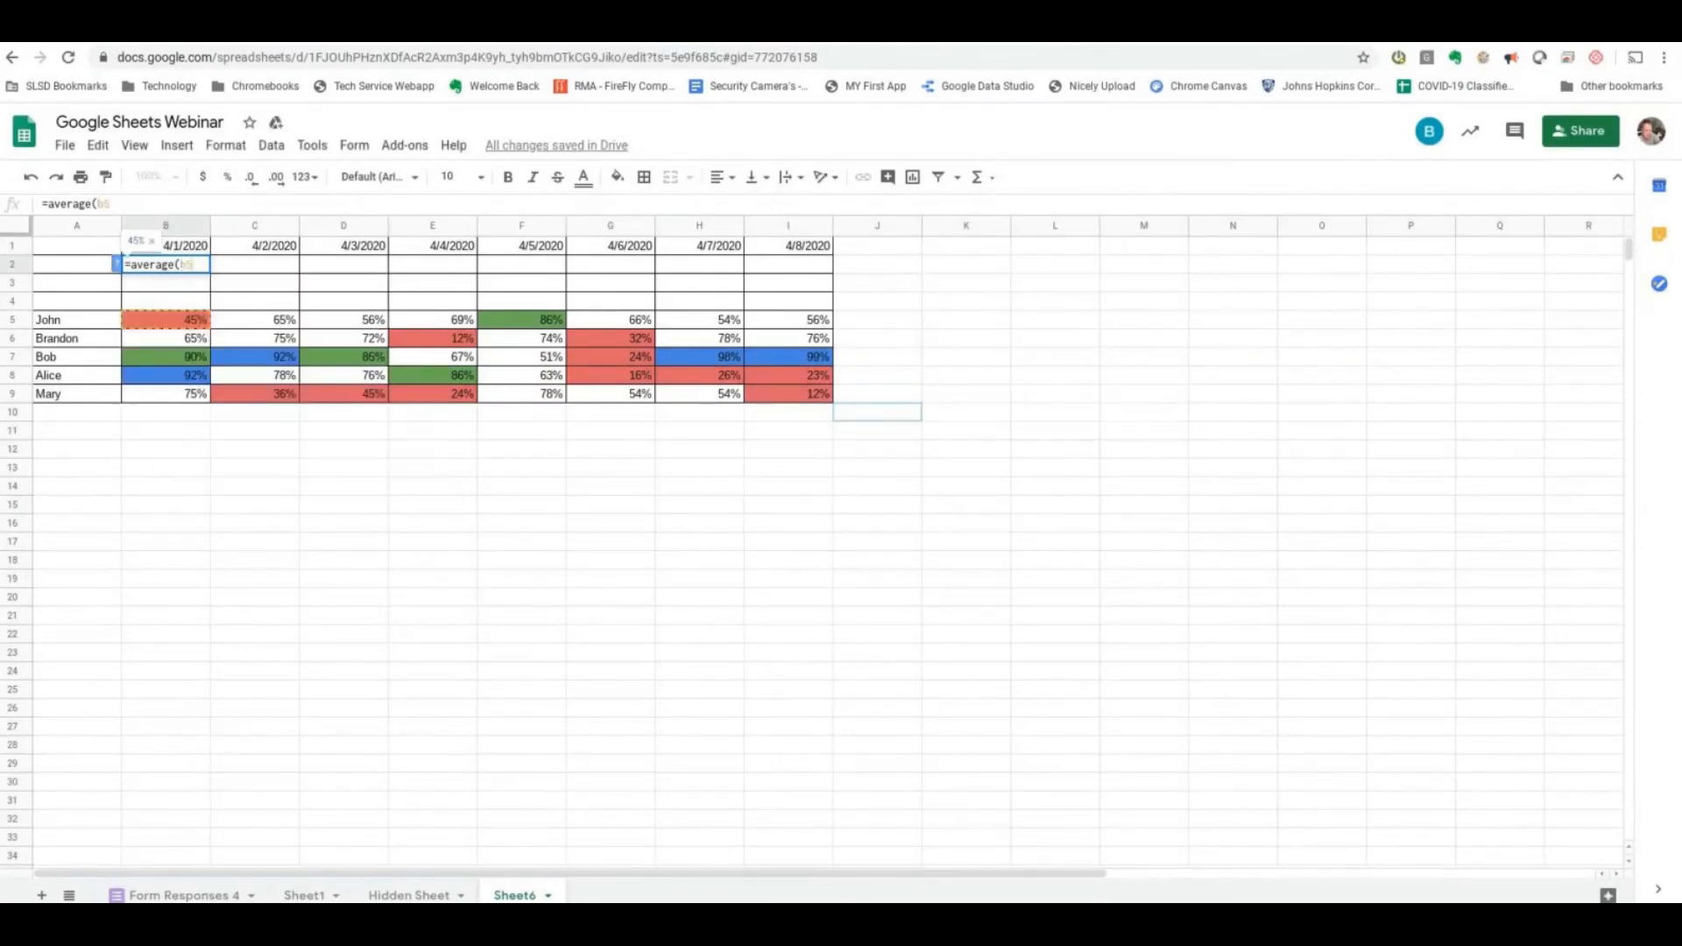
type(":")
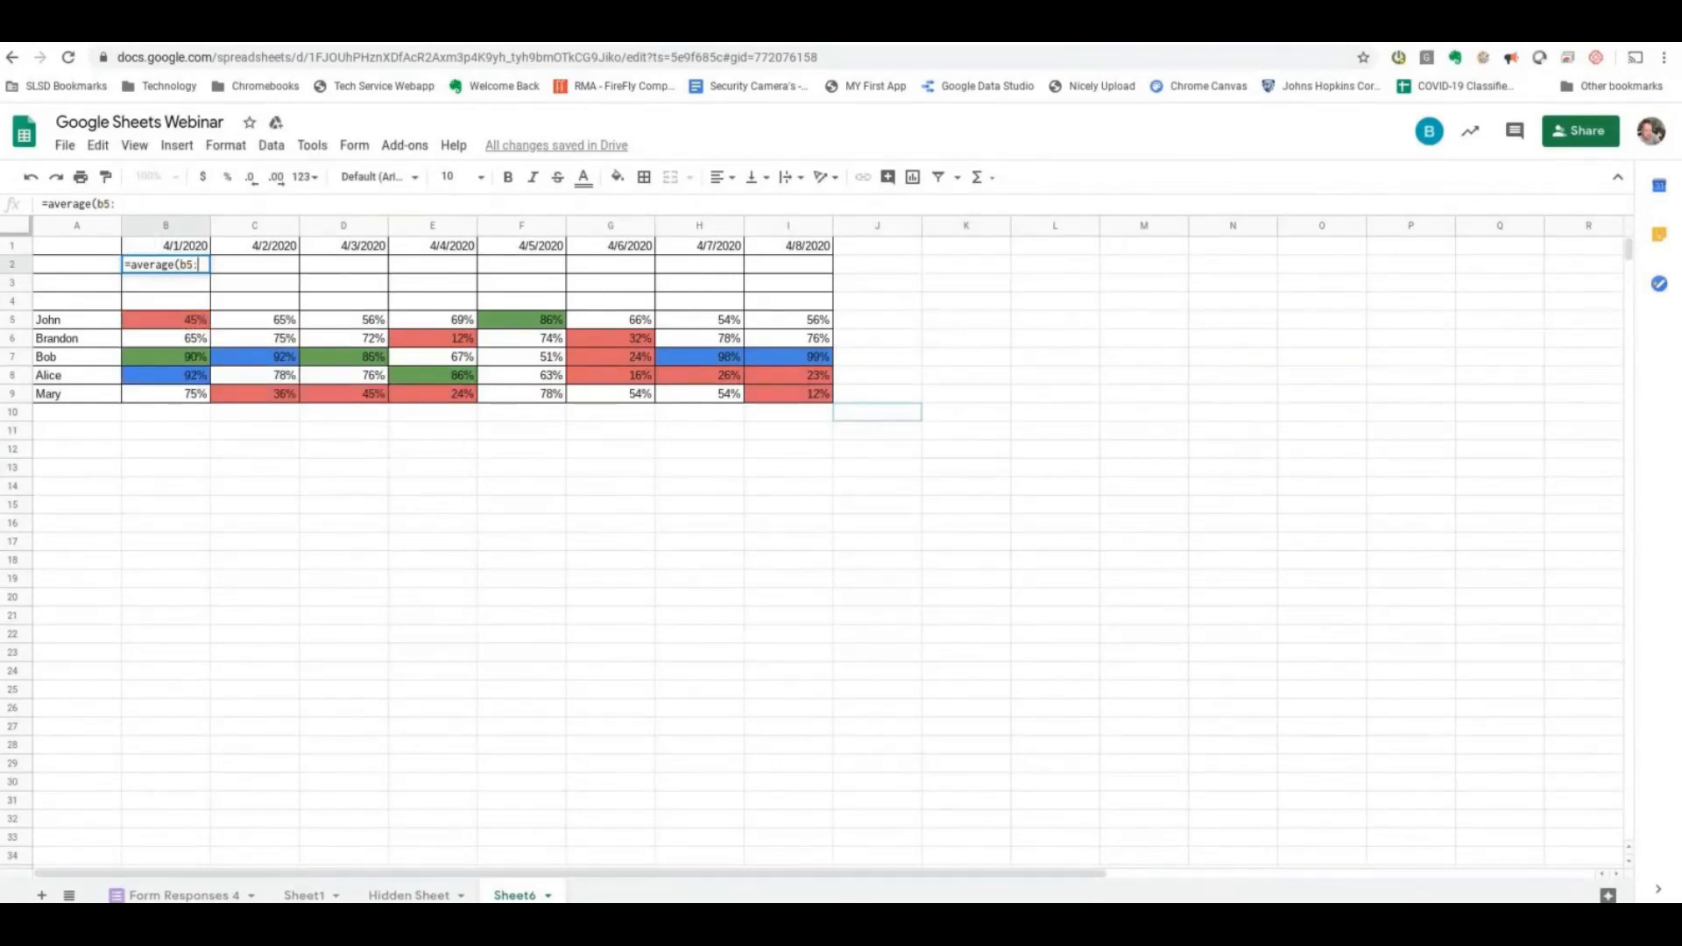
type("b")
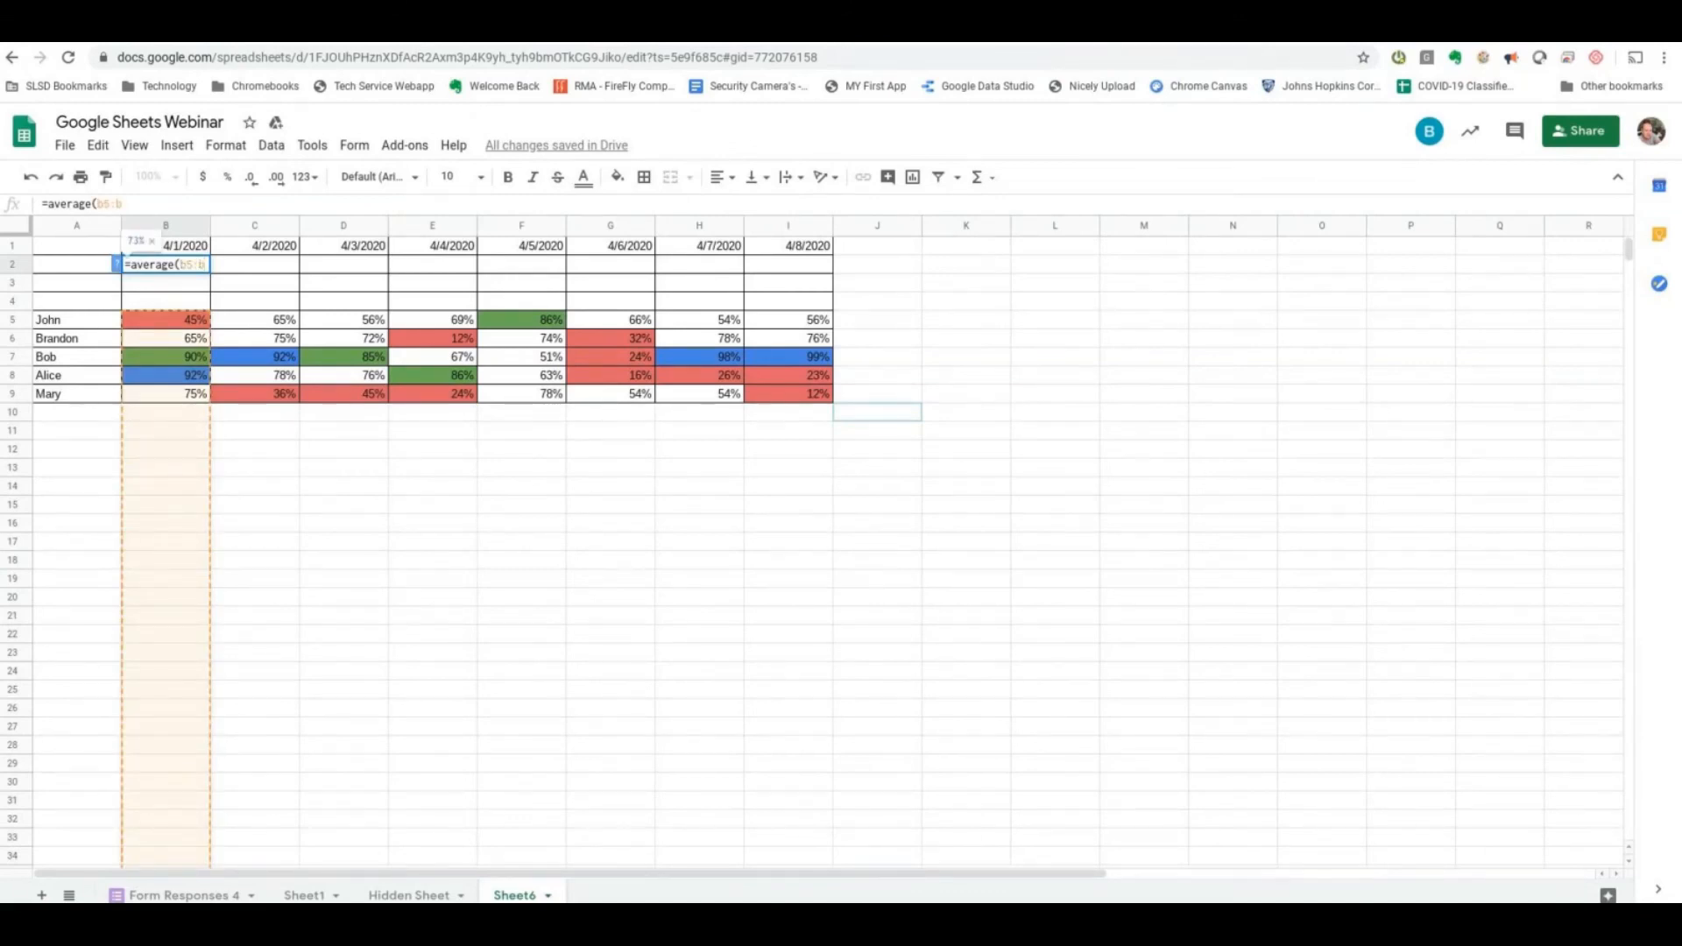
type(")")
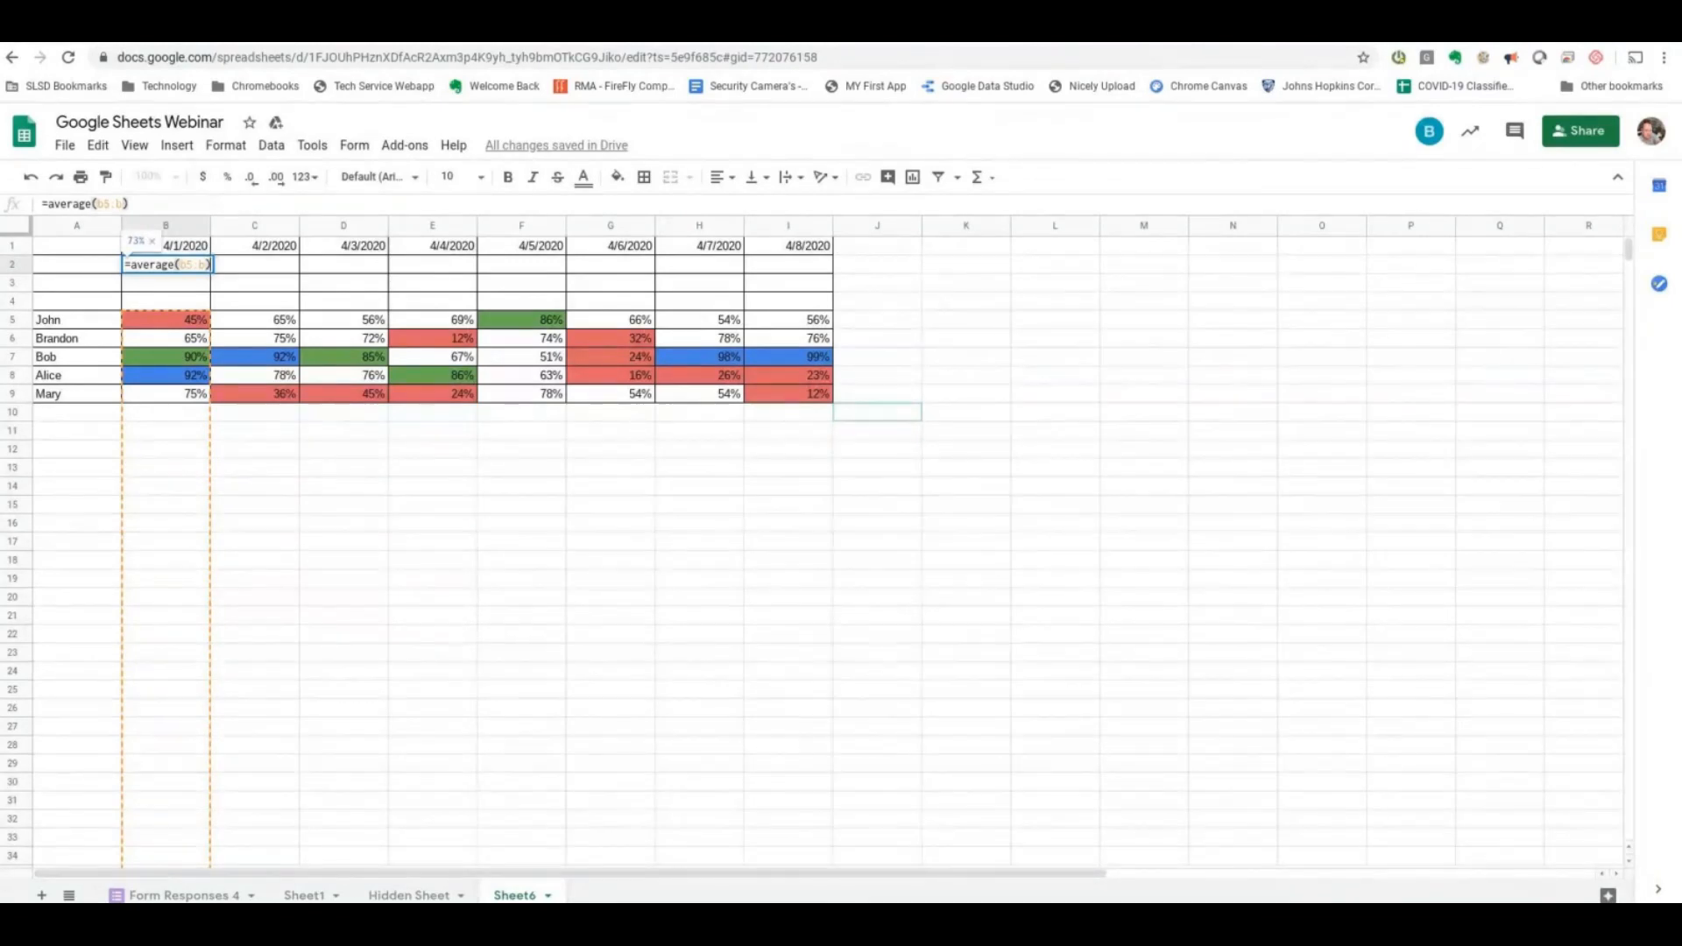
key("Return")
left_click(200, 265)
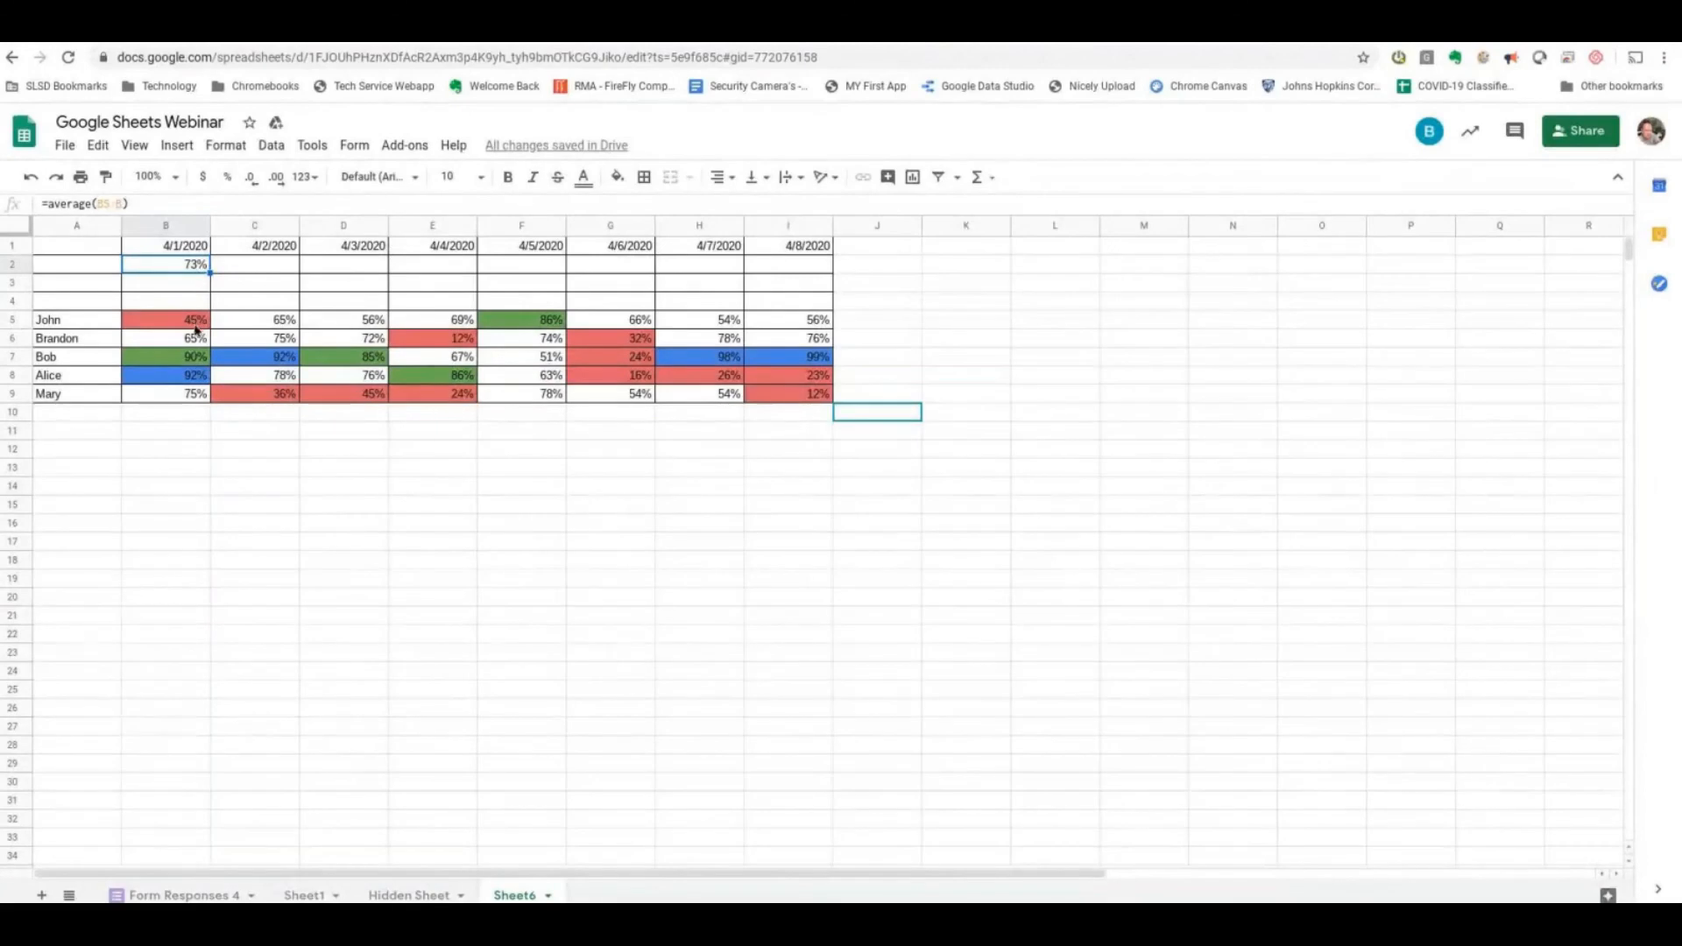
- Add a new student's name in A10 with a 4/1/2020 score of 90 in B10
left_click(82, 416)
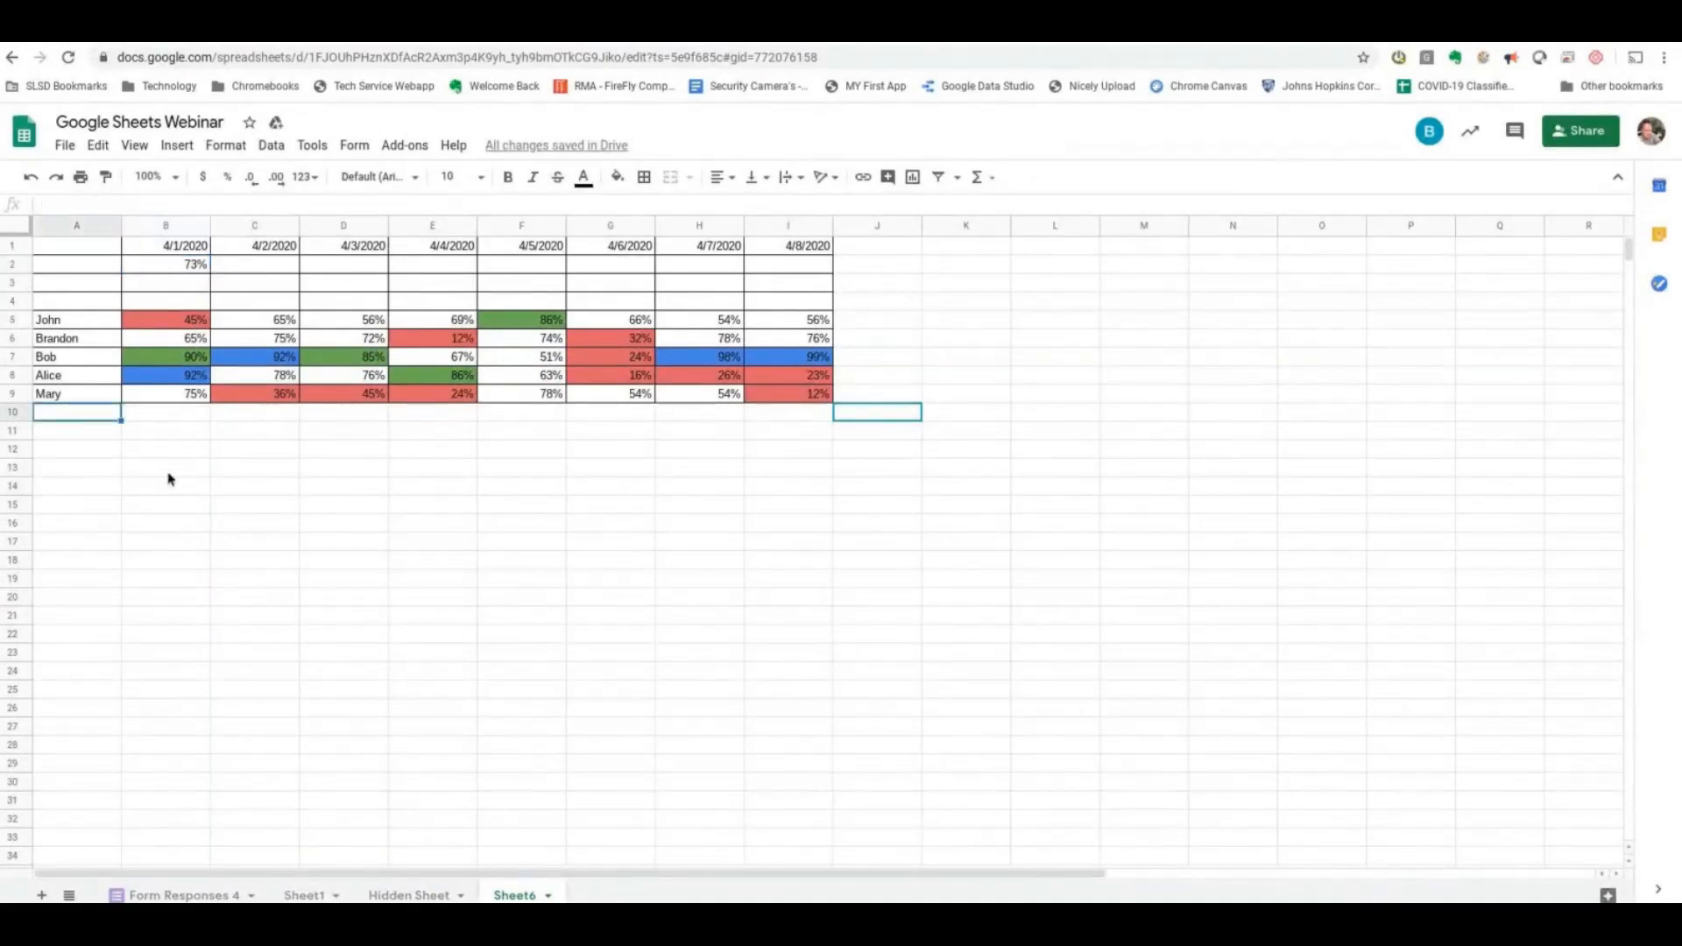
type("Bob")
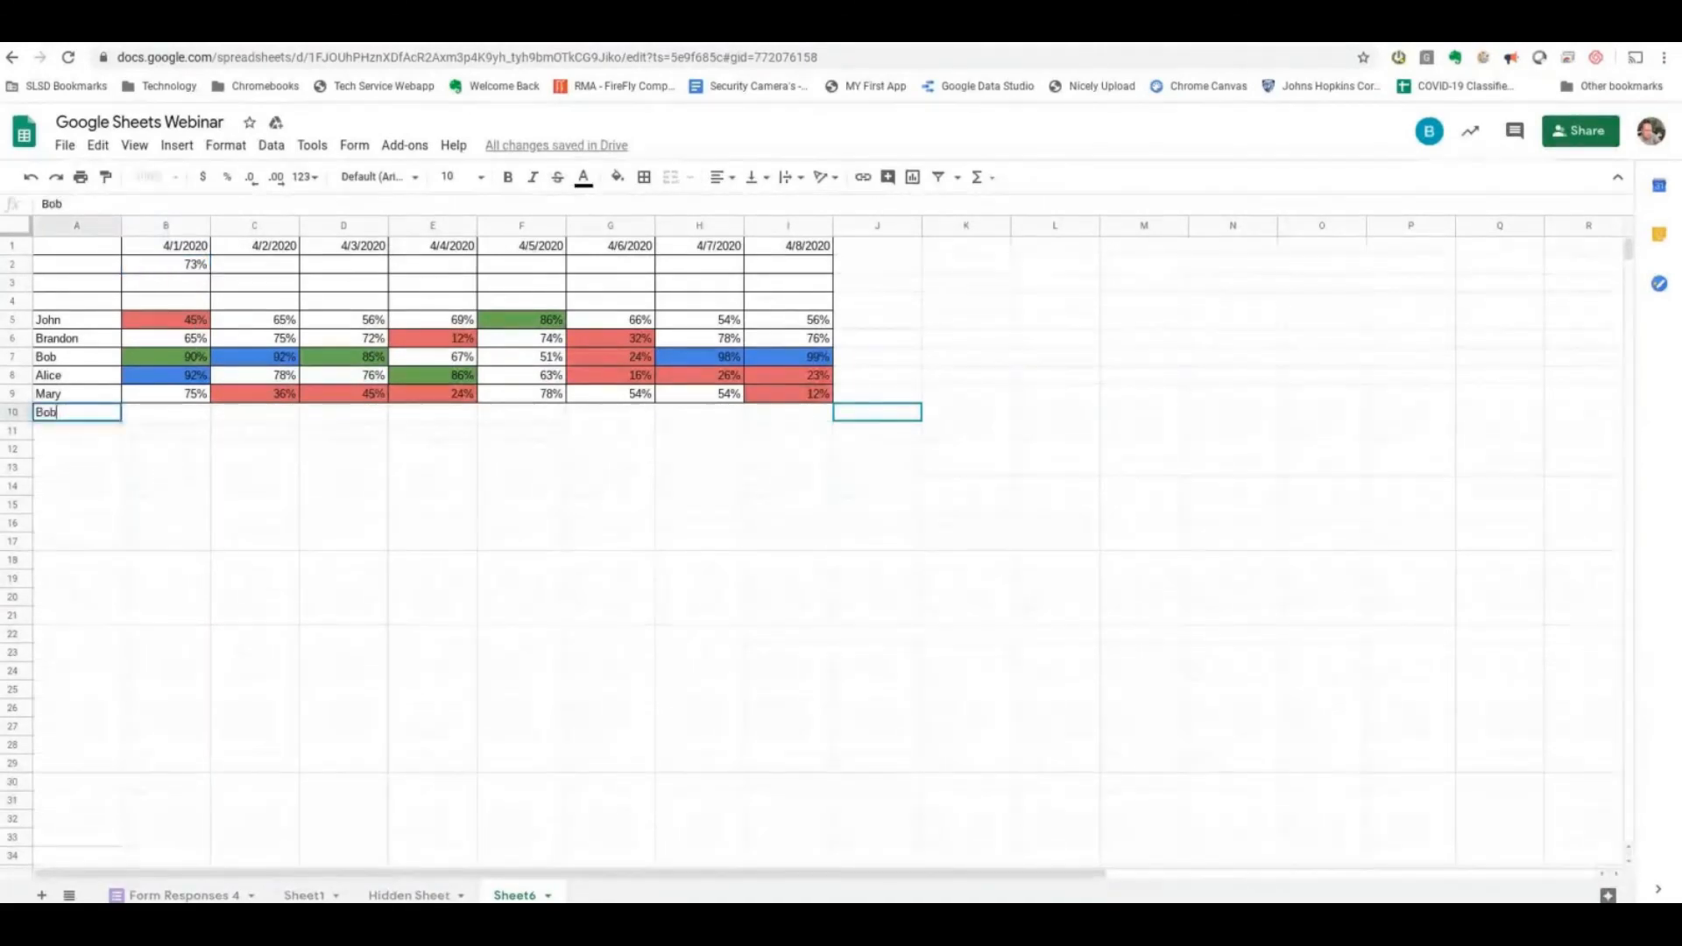
key("Tab")
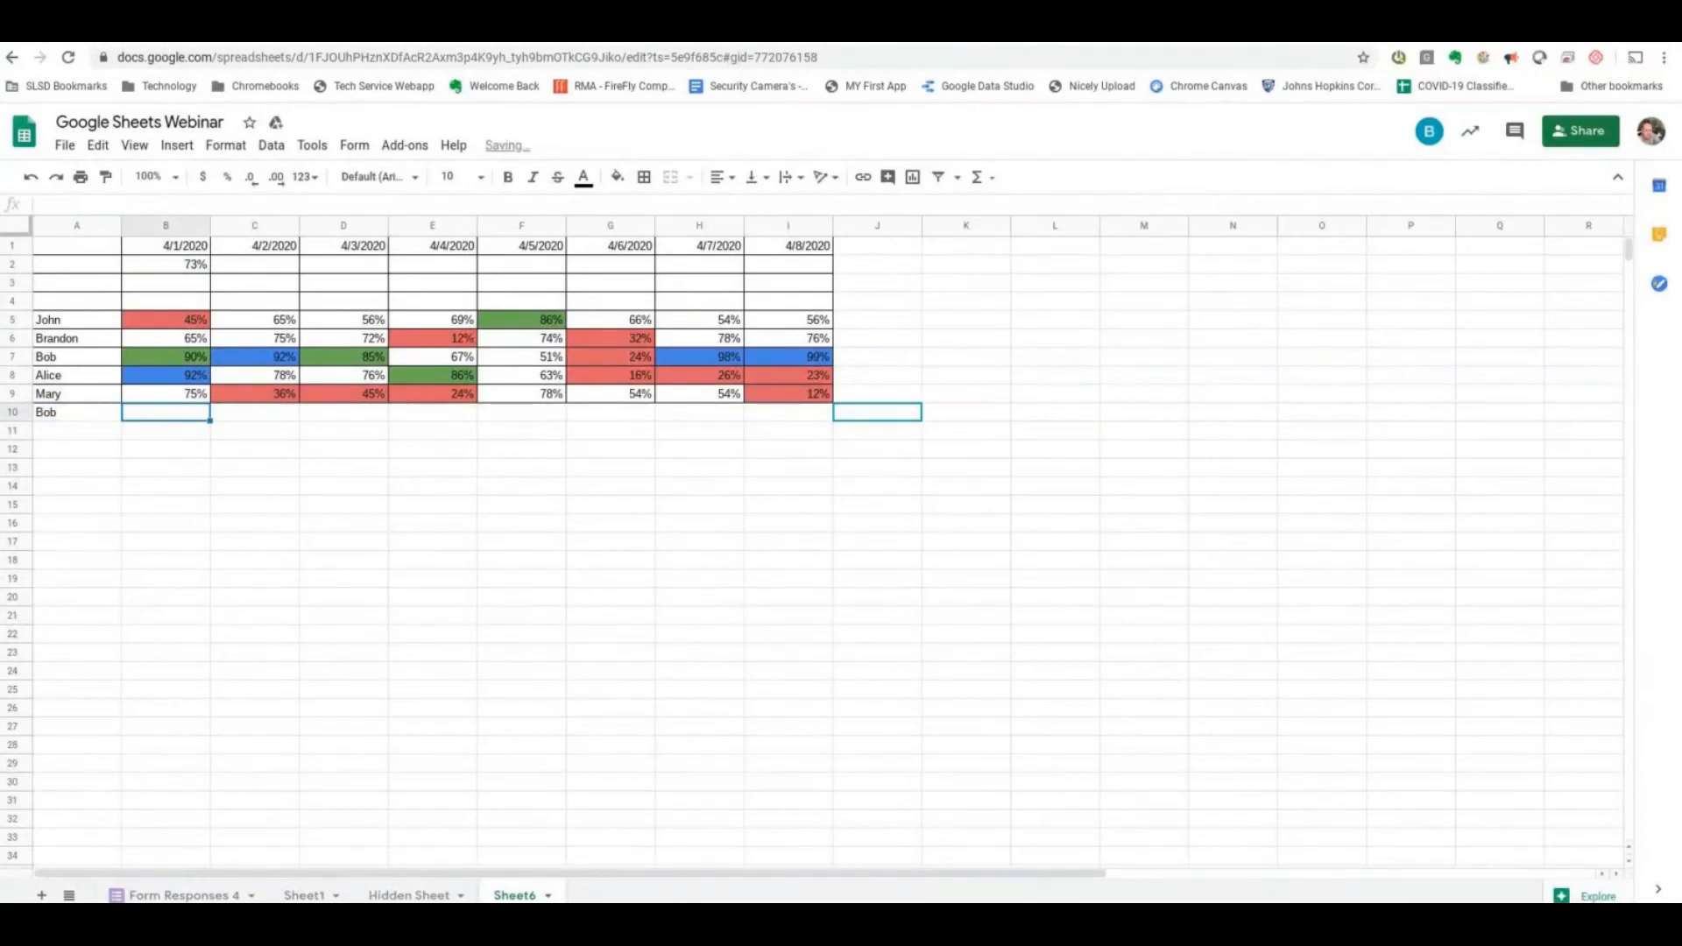
type("0.9")
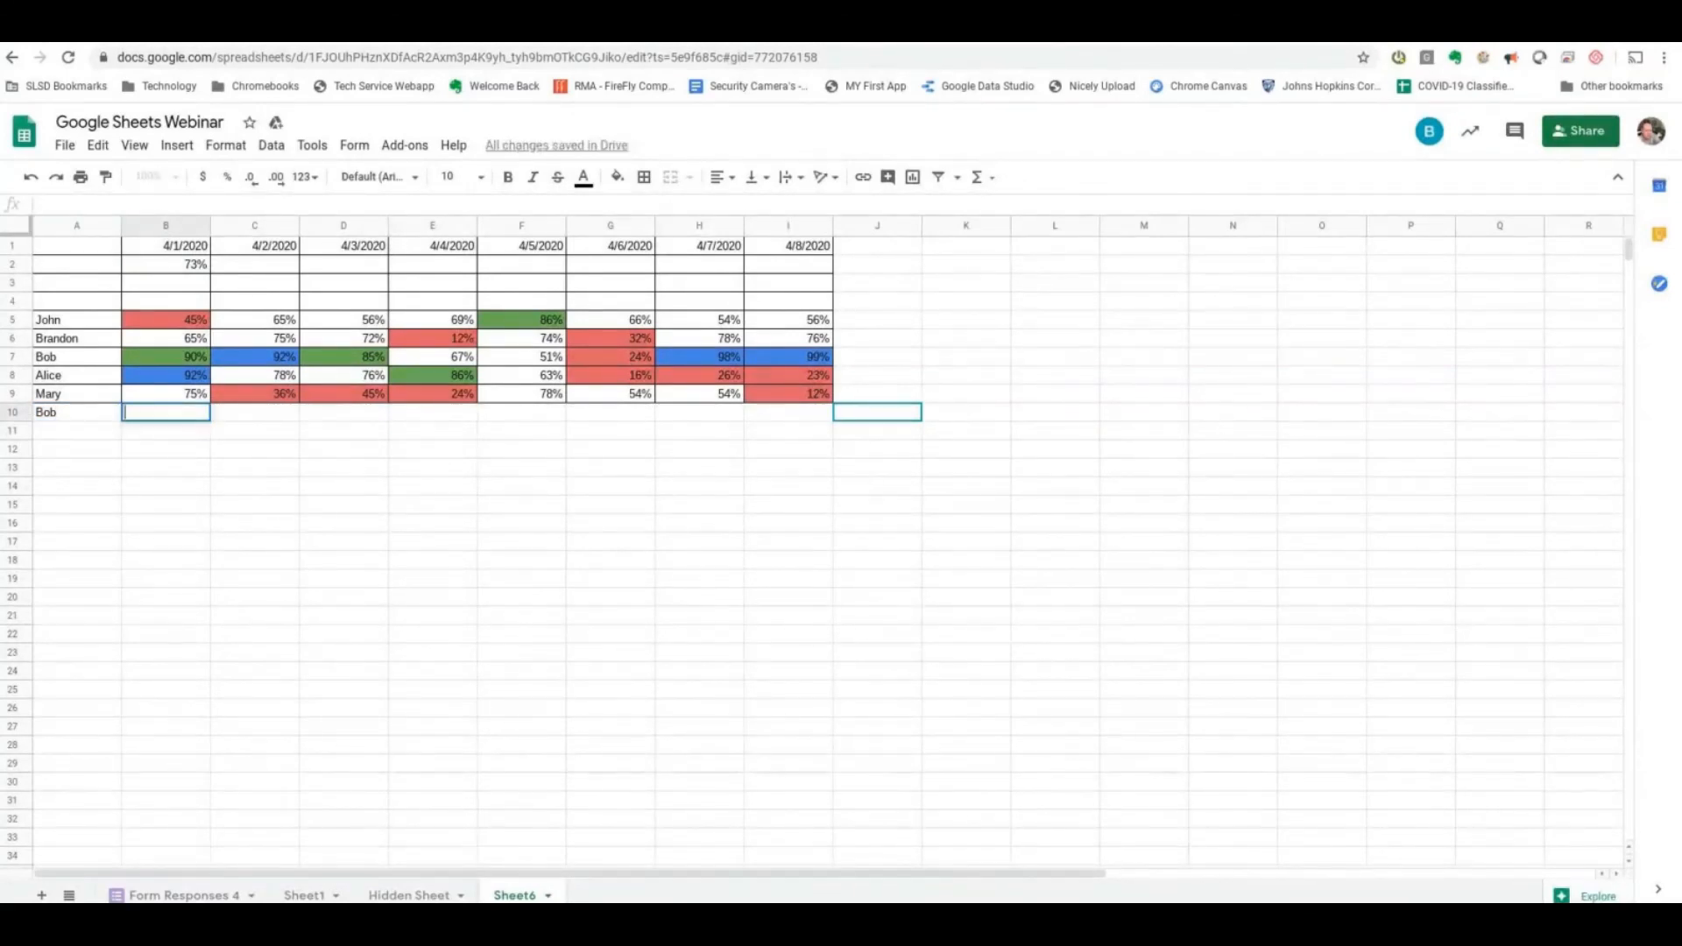
key("Return")
key("Up")
type("90")
key("Return")
left_click(202, 415)
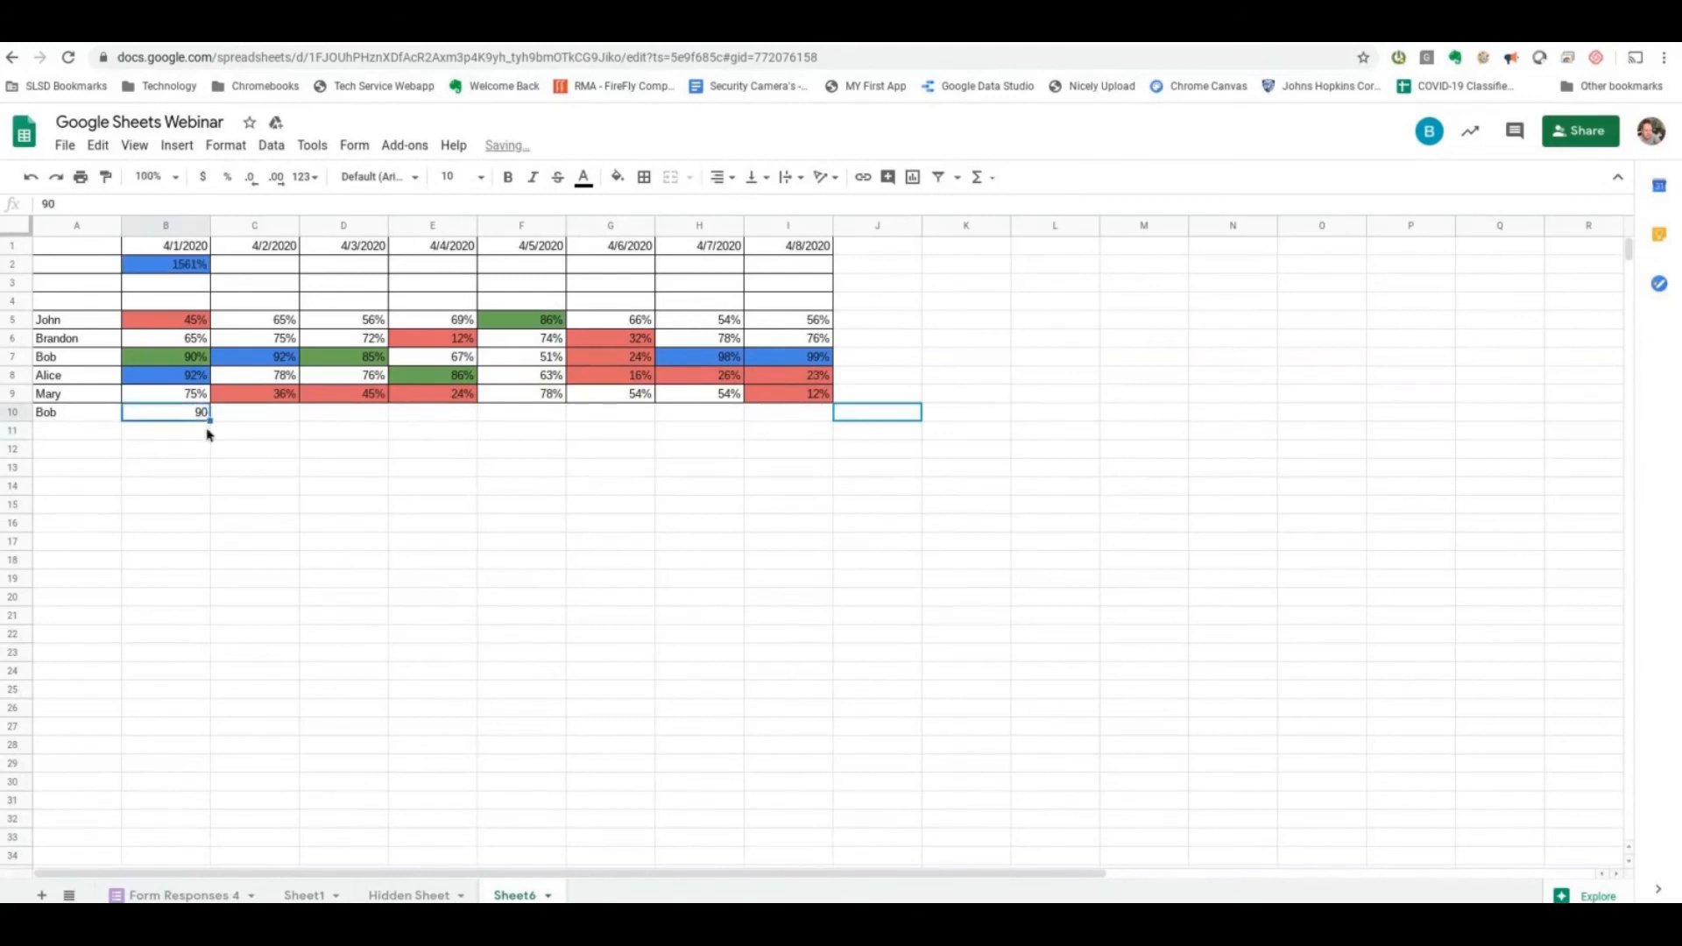
- Replace the student name in A10 with a different one and set the score in B10 to 0.9
left_click(67, 411)
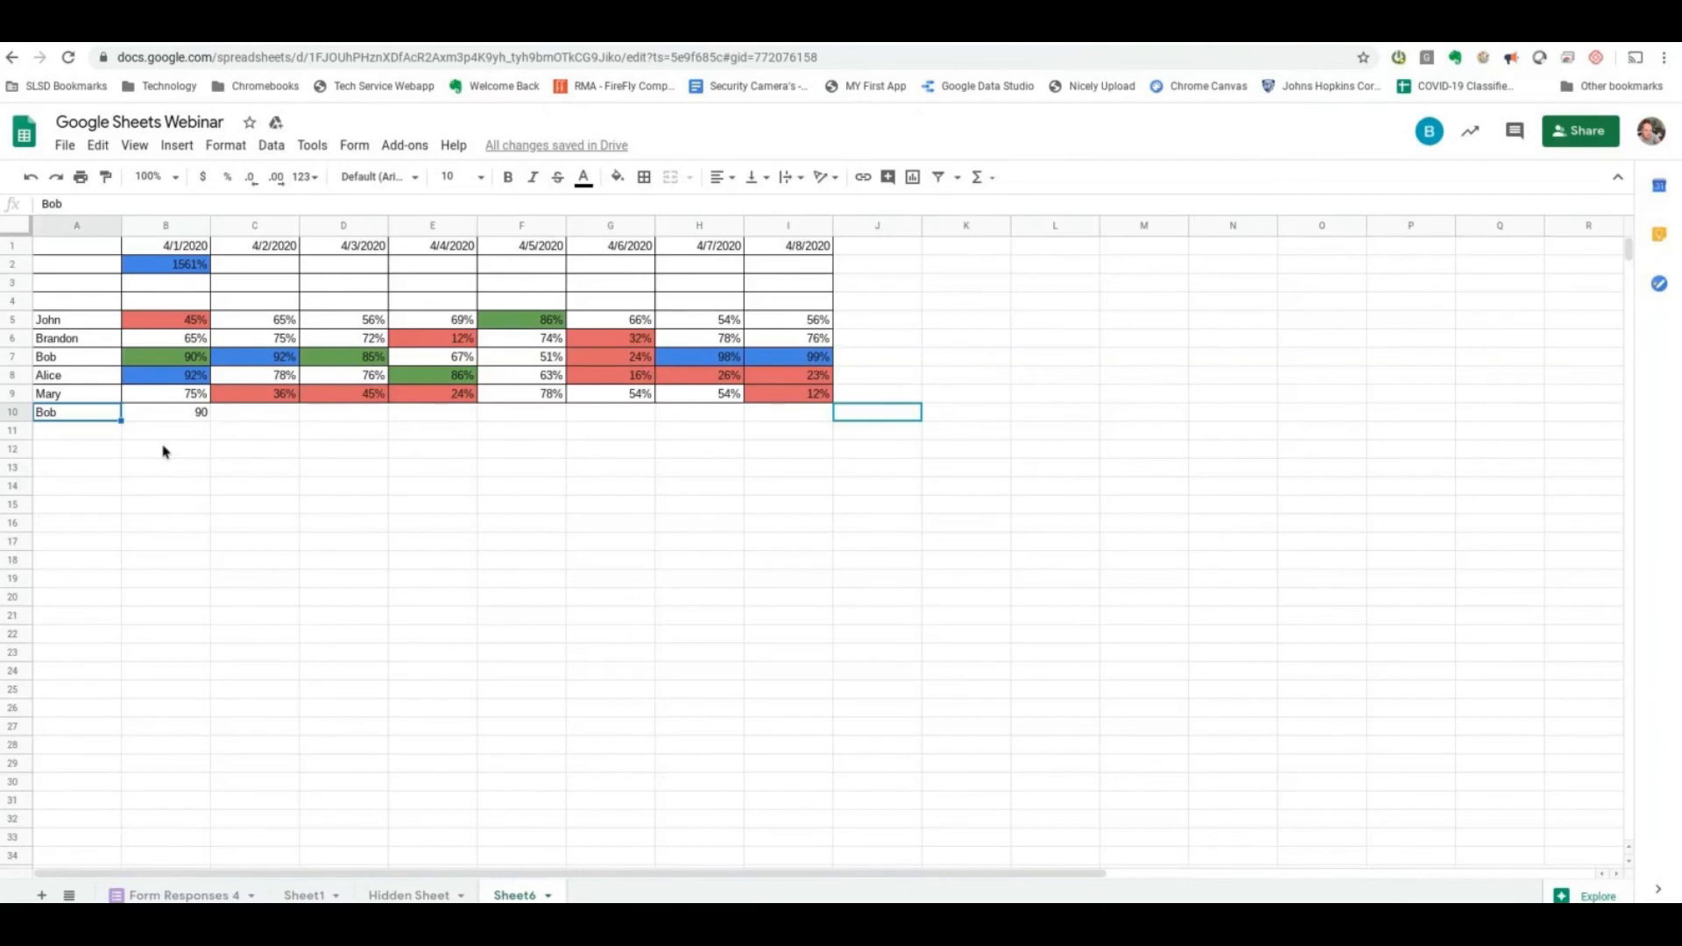
type("billy")
key("Tab")
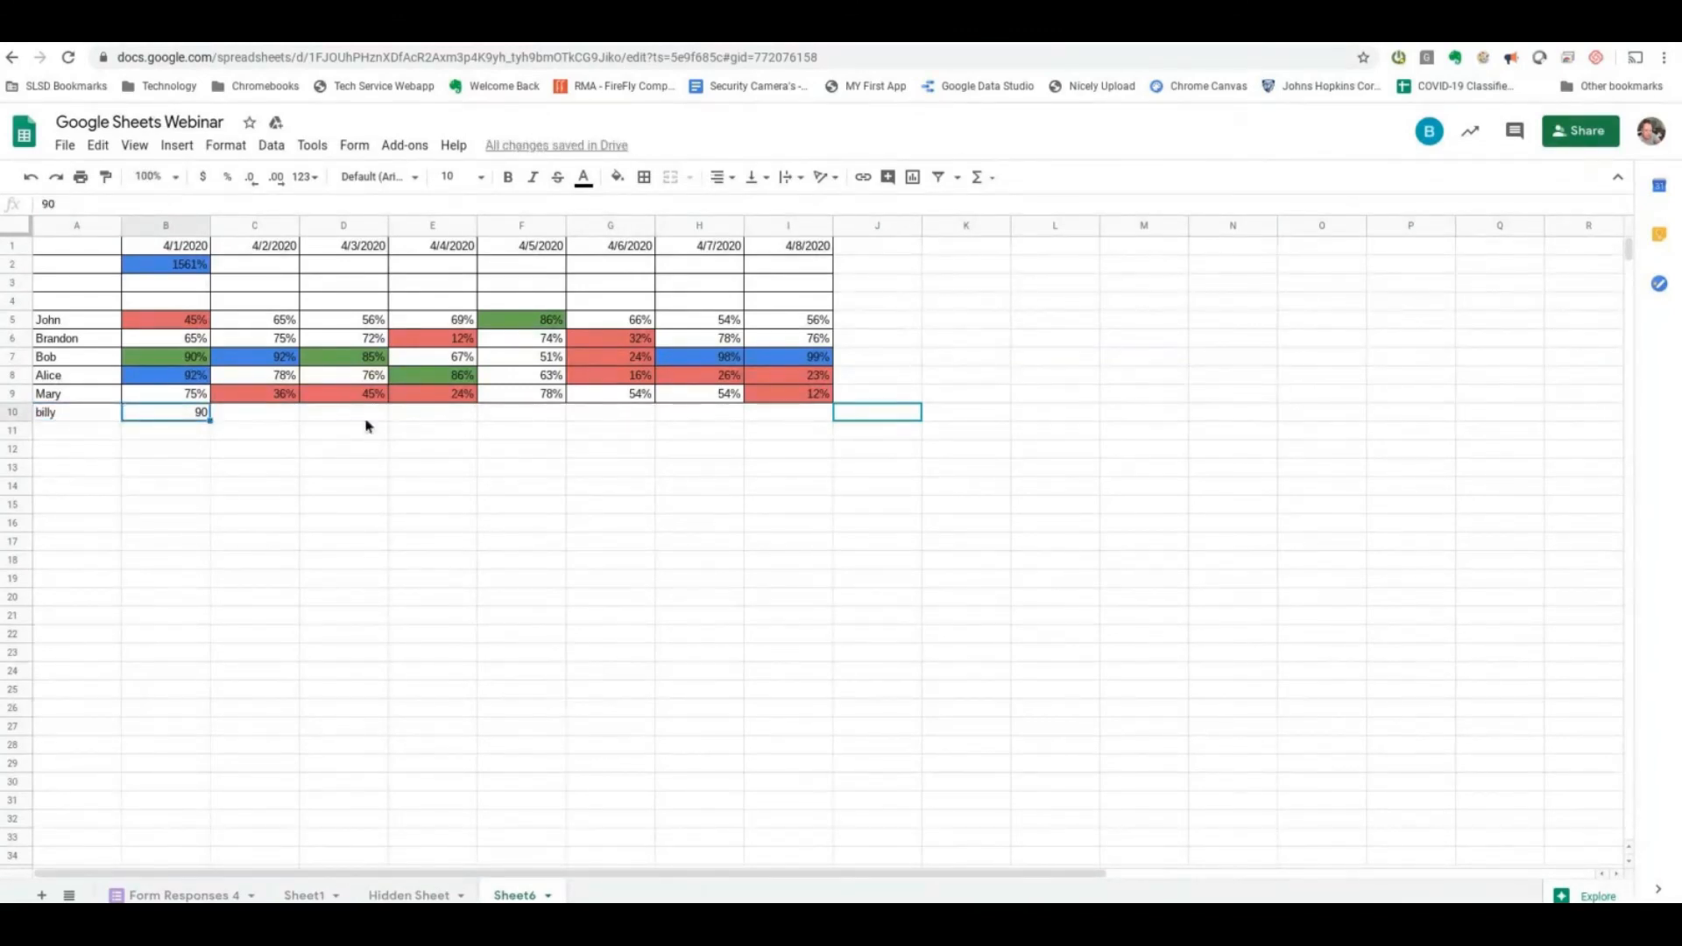
type("0.9")
key("Return")
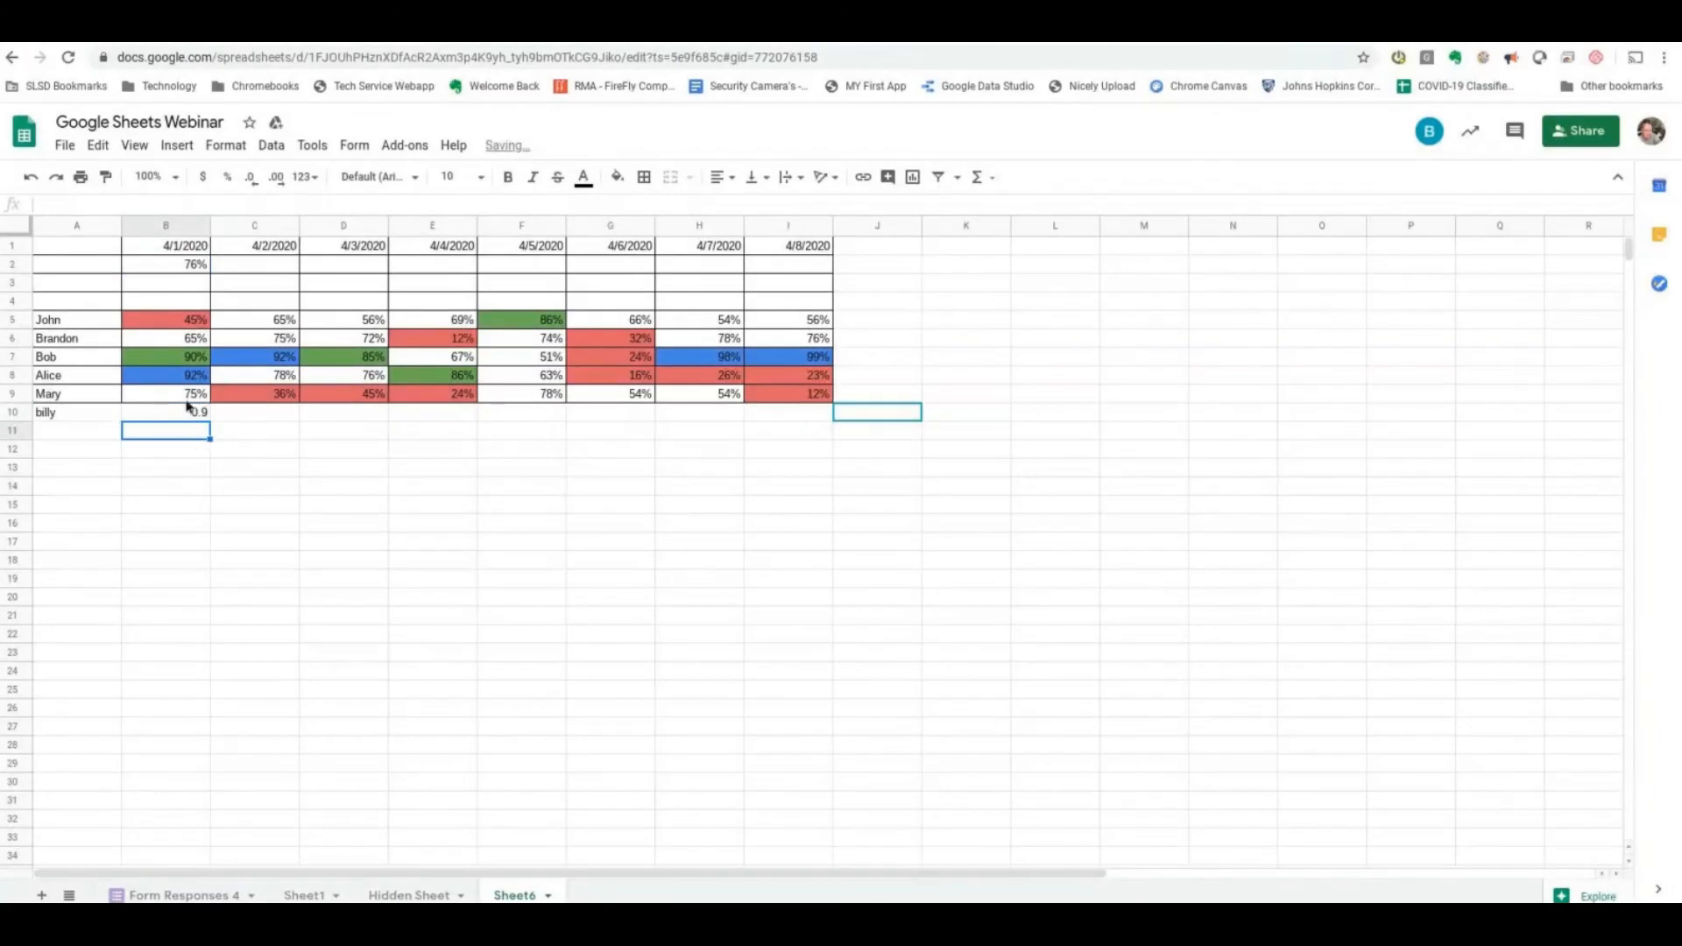
- Format the new student's score in B10 as a percentage without decimal places
left_click(182, 271)
left_click_drag(182, 274, 832, 381)
scroll(919, 779, "down", 2)
left_click(178, 341)
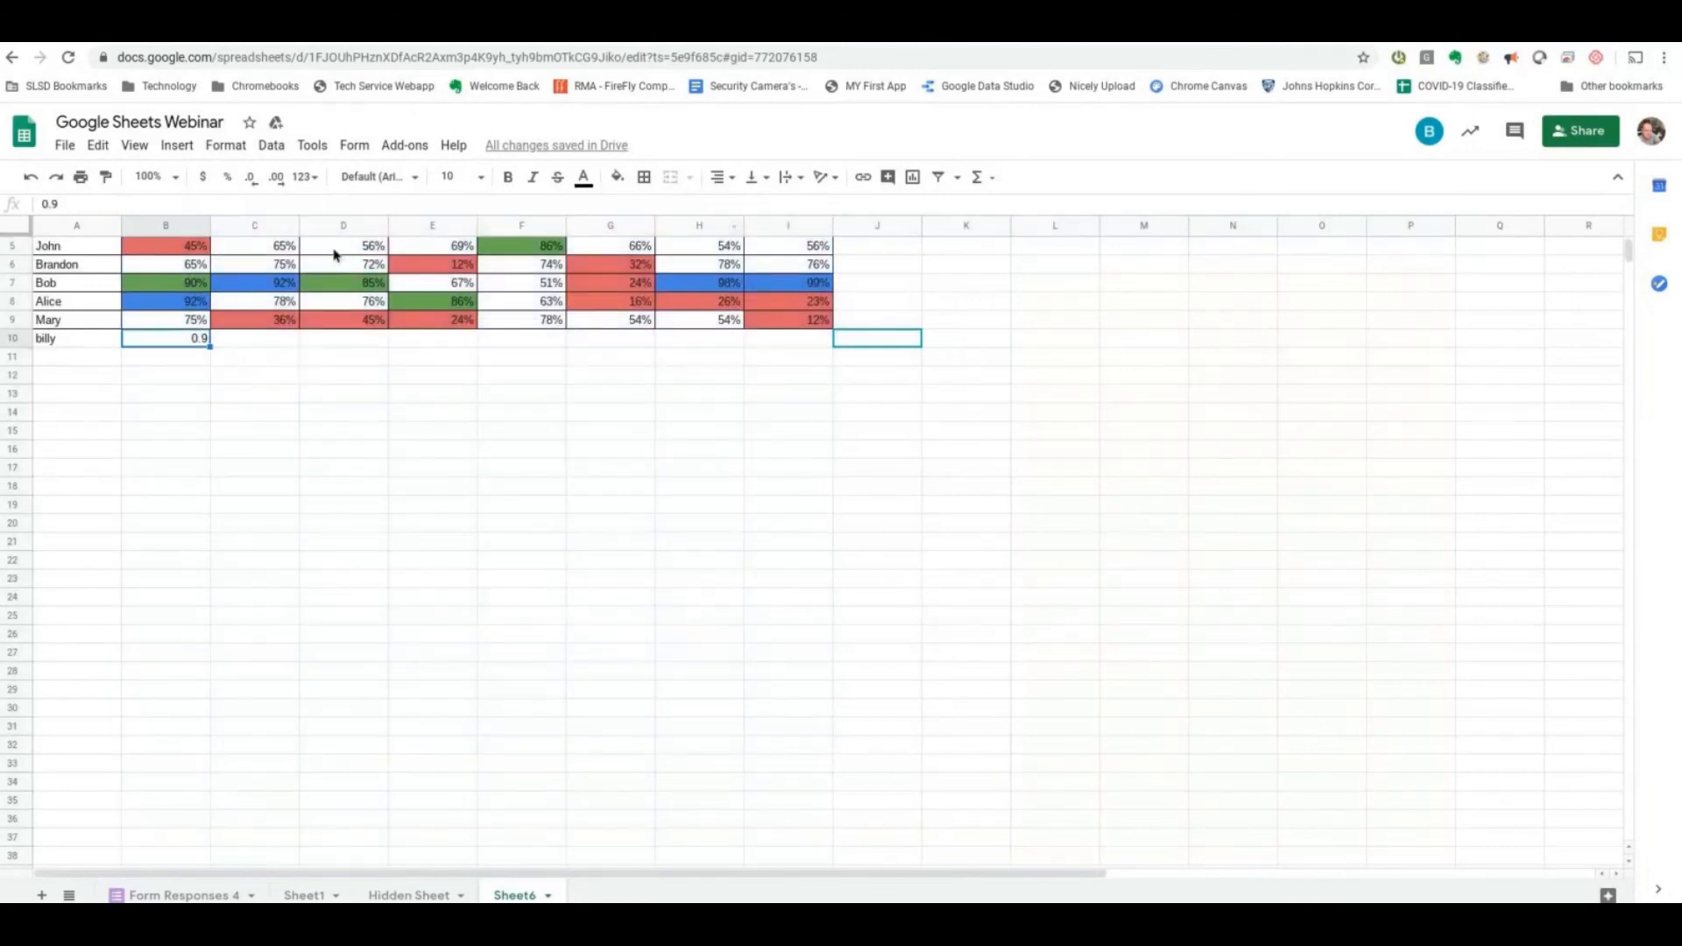
left_click(227, 176)
scroll(211, 514, "up", 1)
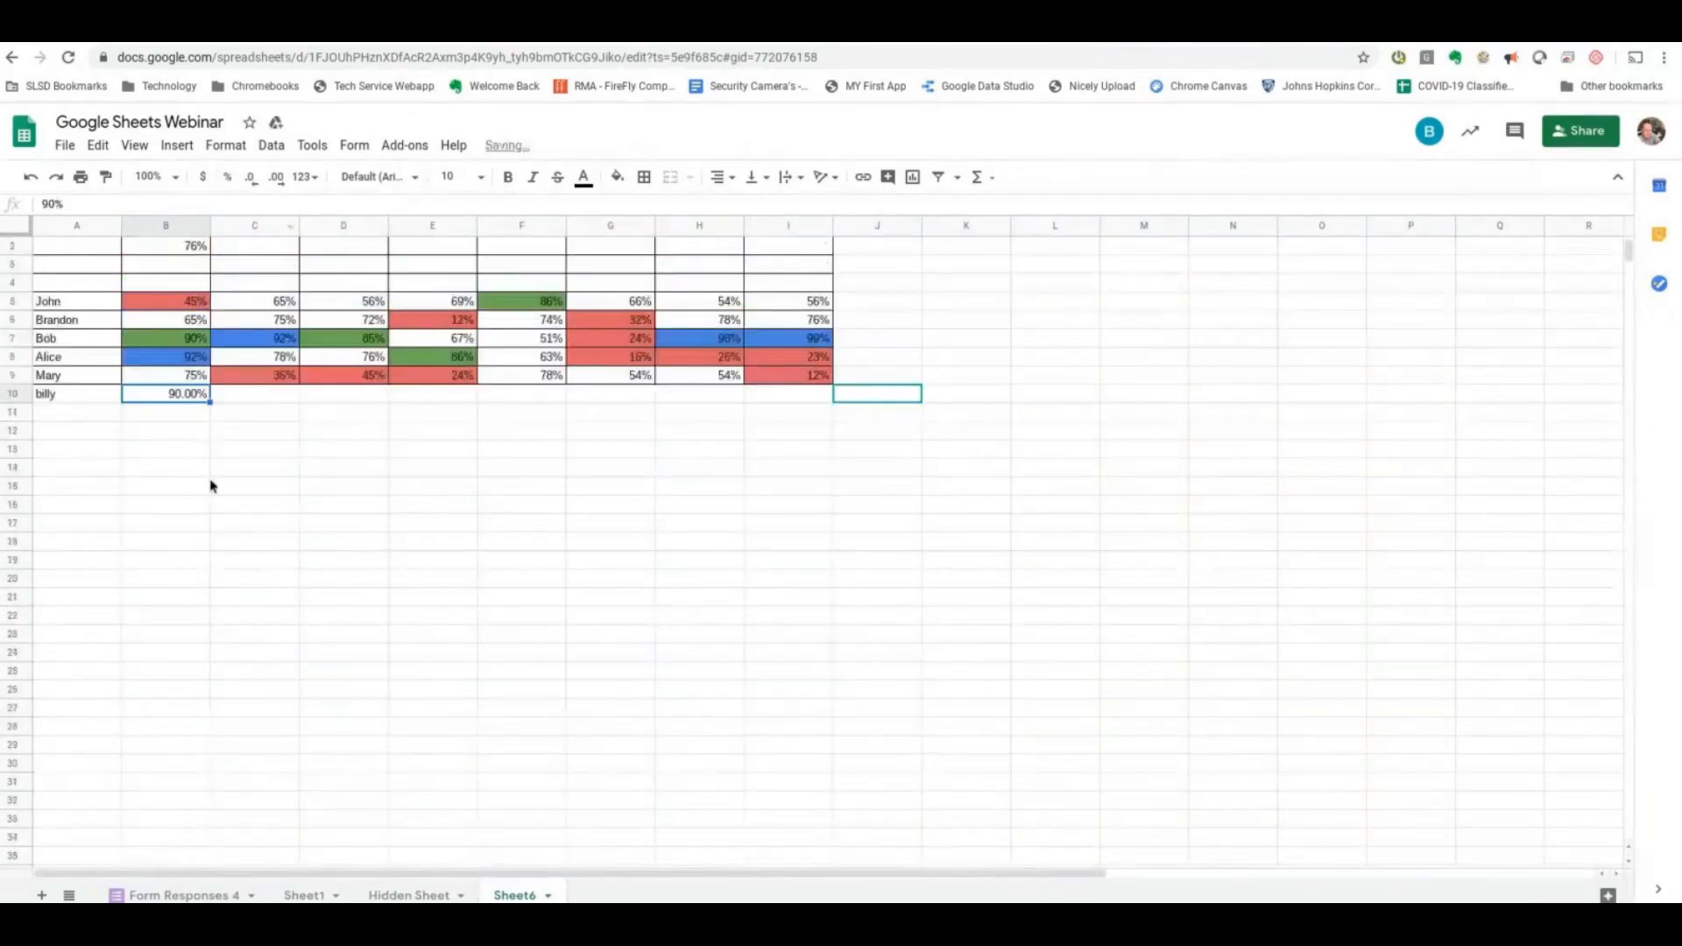
scroll(202, 511, "up", 1)
left_click(250, 177)
left_click(250, 177)
left_click(188, 265)
left_click(174, 412)
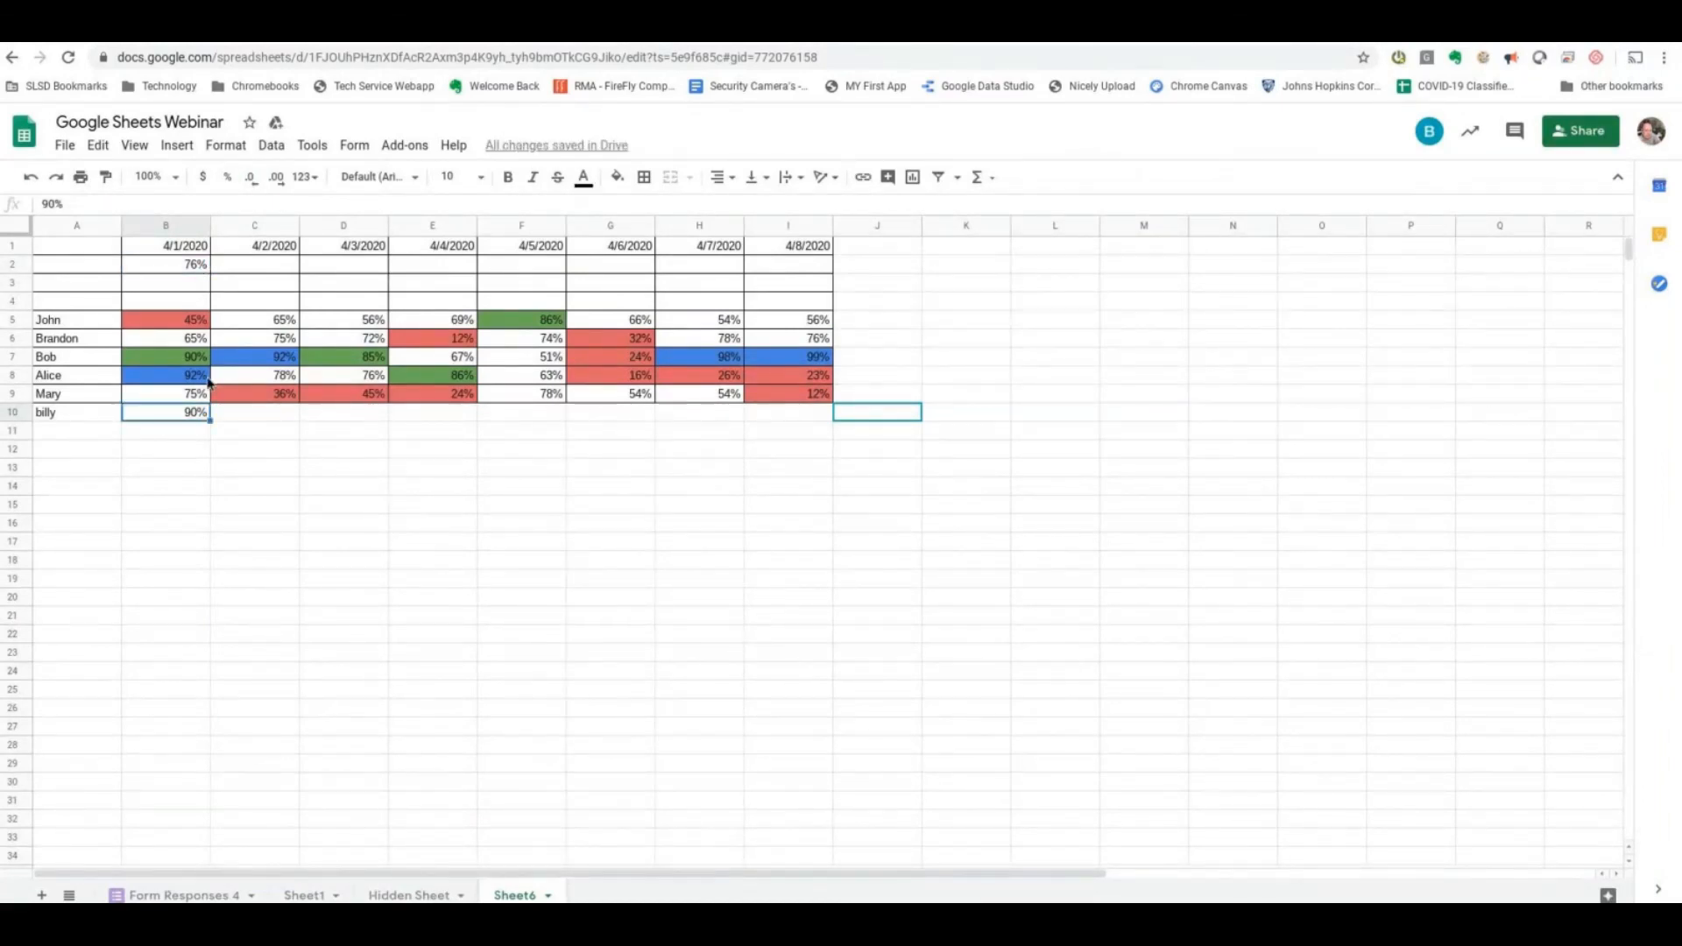
- Change the score in B10 to 12% to test the average formula in B2
left_click(187, 267)
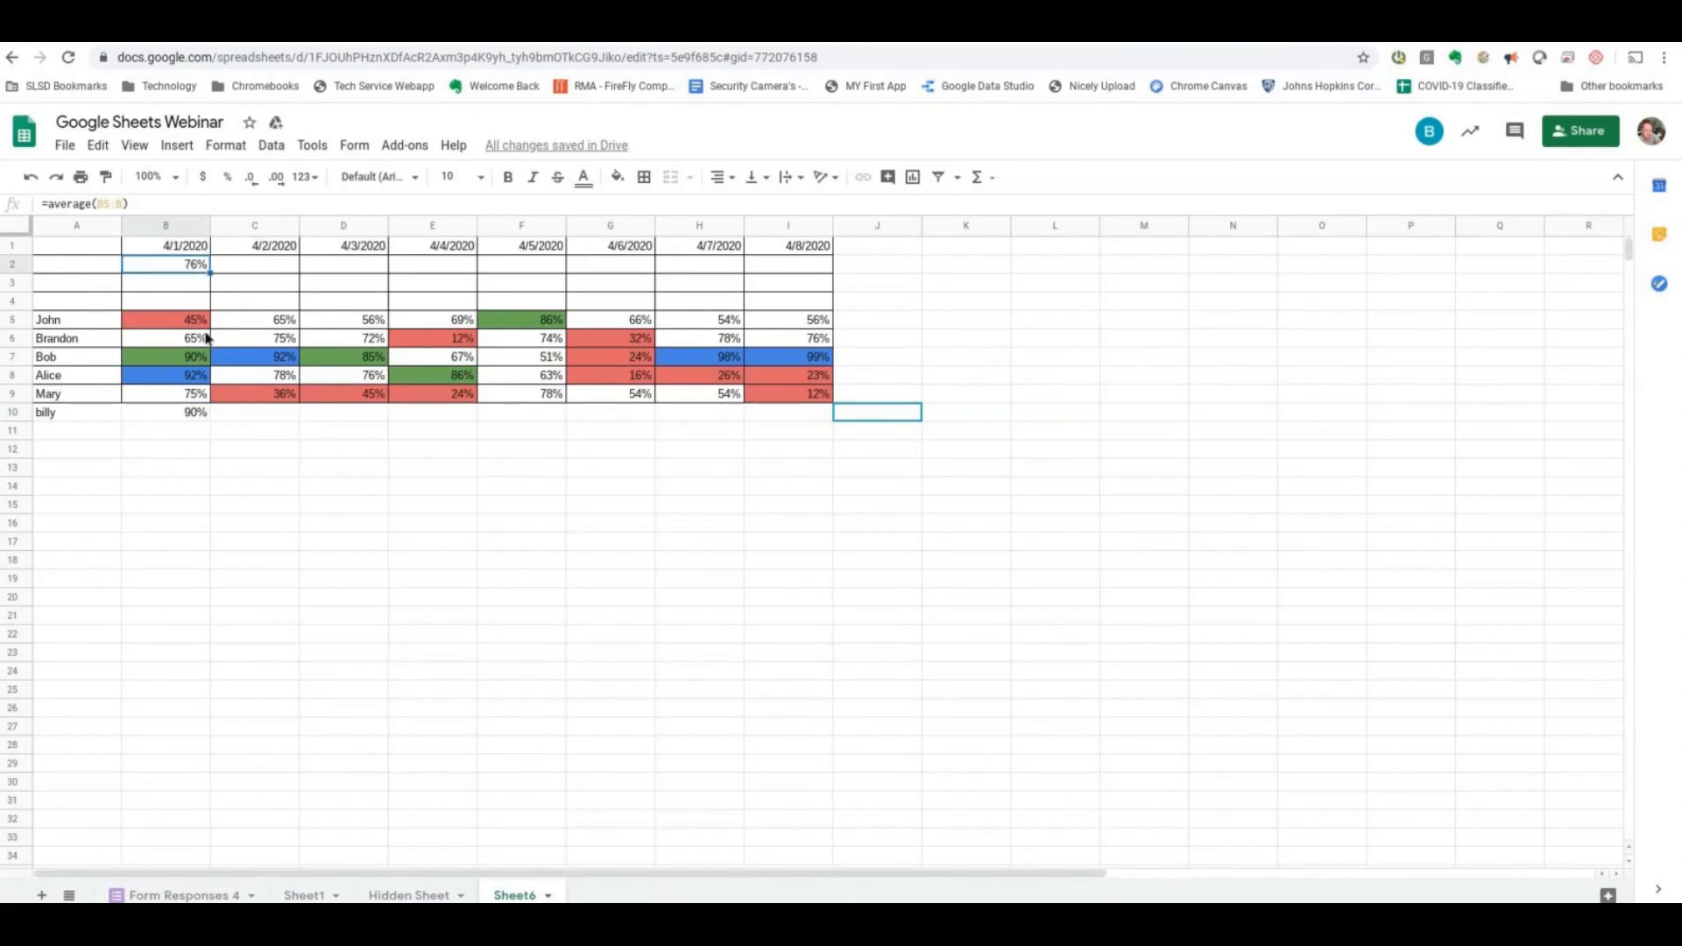
left_click(194, 415)
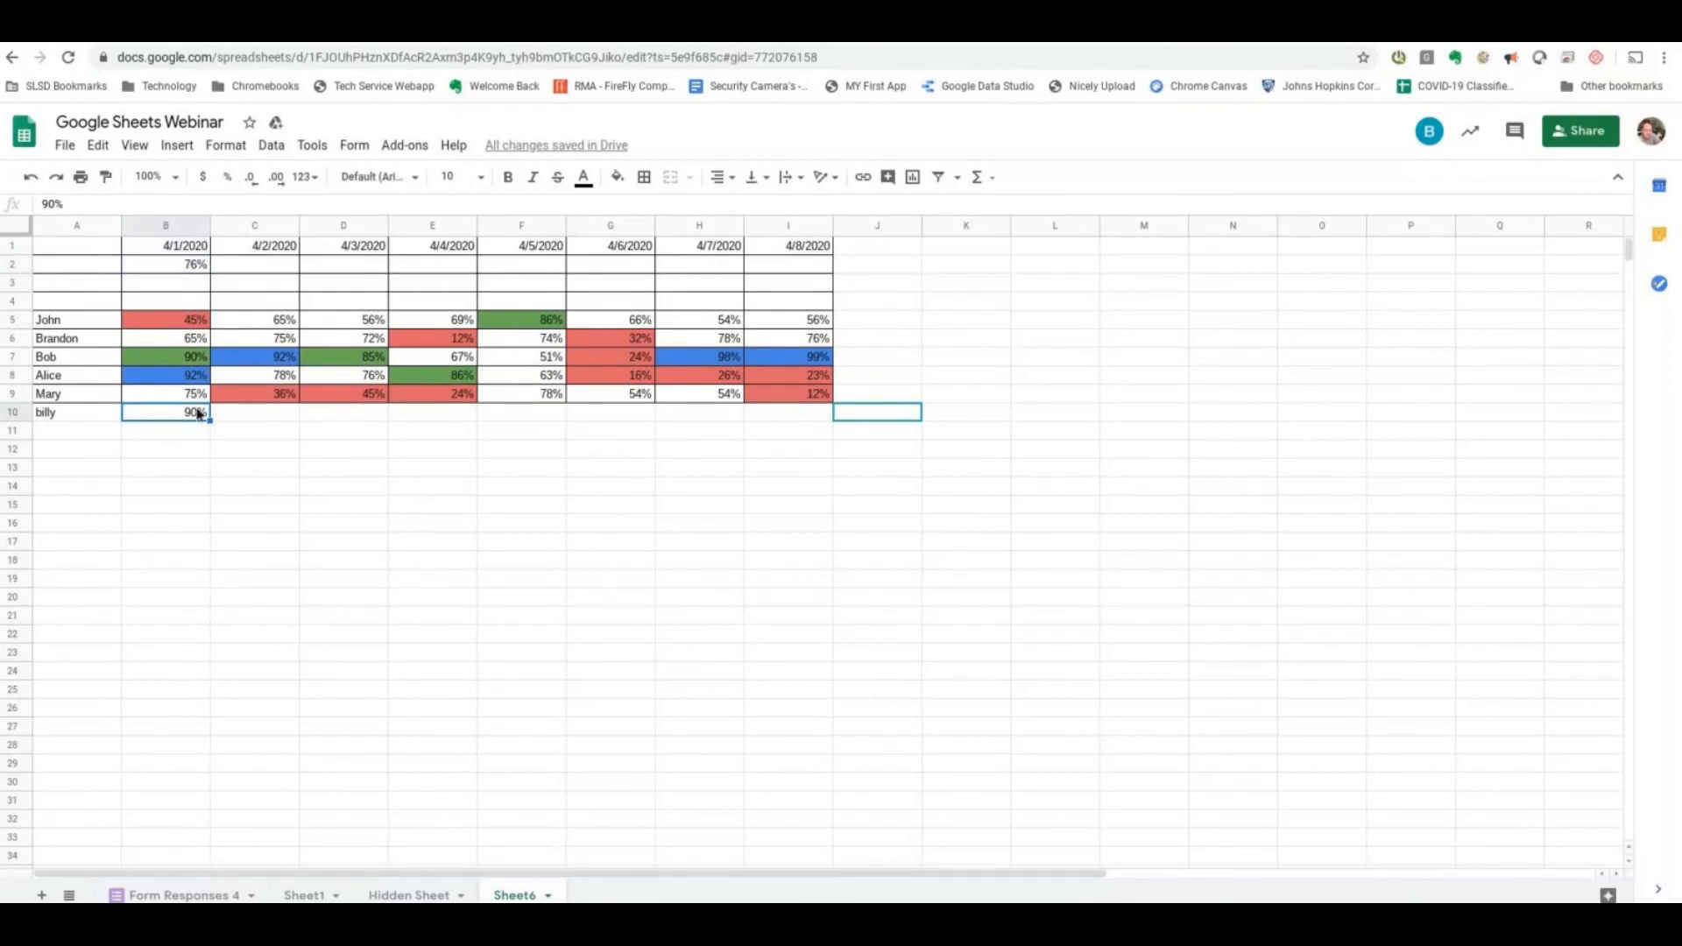
type("12")
key("Return")
key("Up")
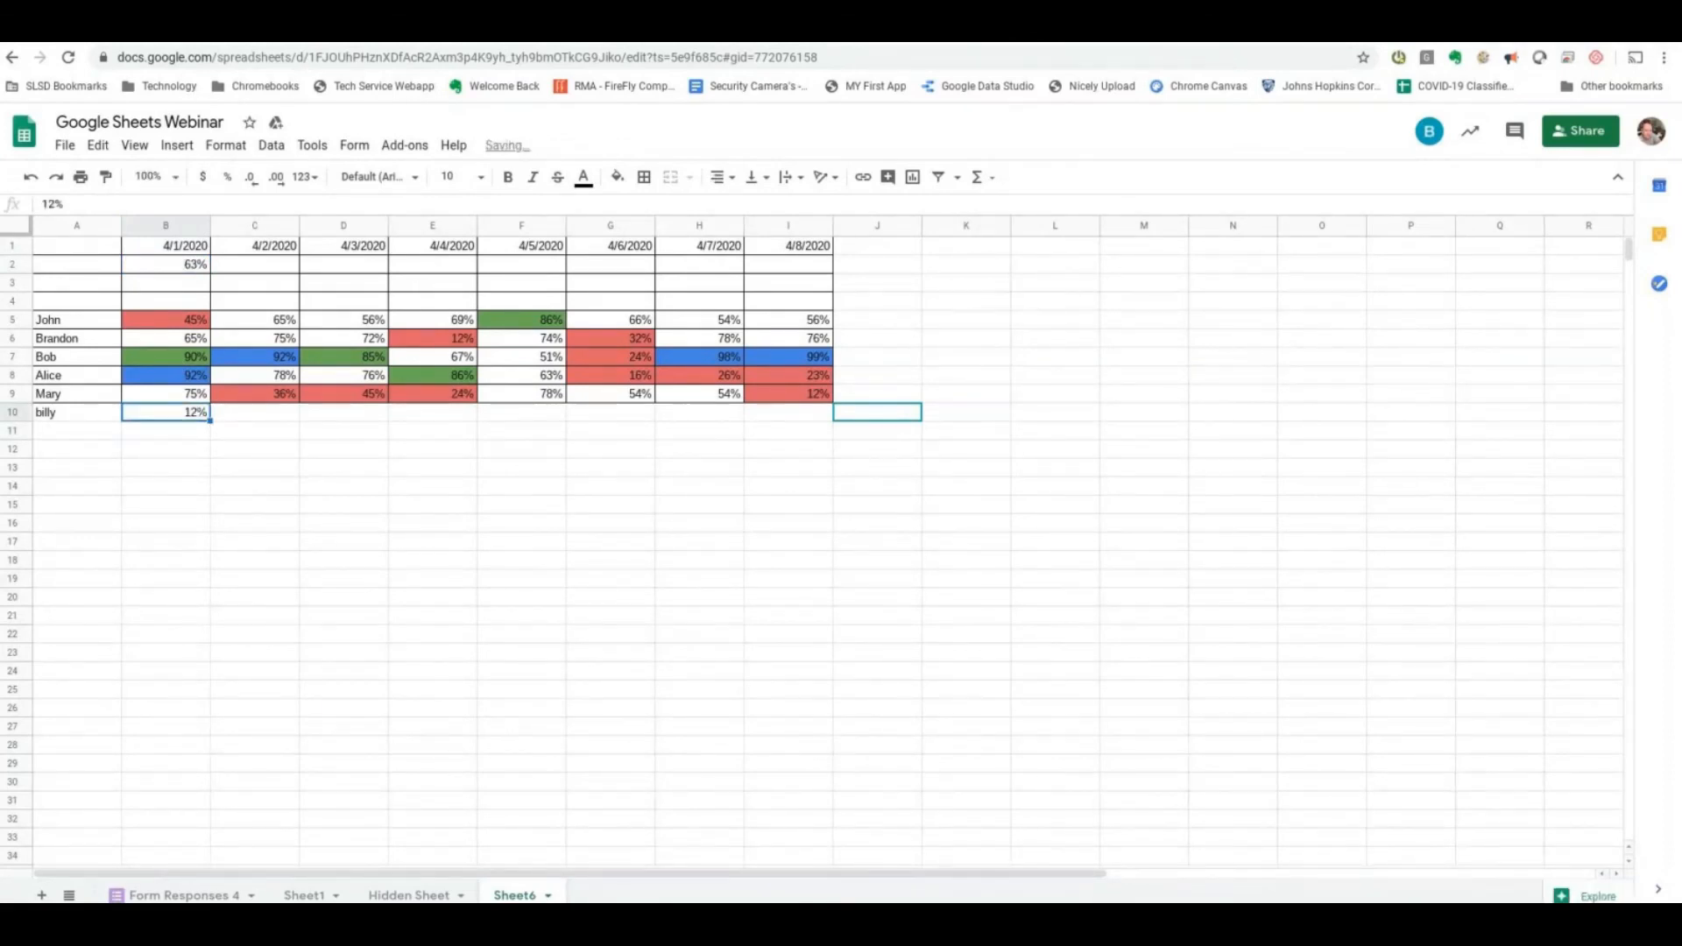
- Set the new student's score in B10 back to 90%
left_click(196, 263)
left_click(195, 413)
type("90")
key("Return")
key("Up")
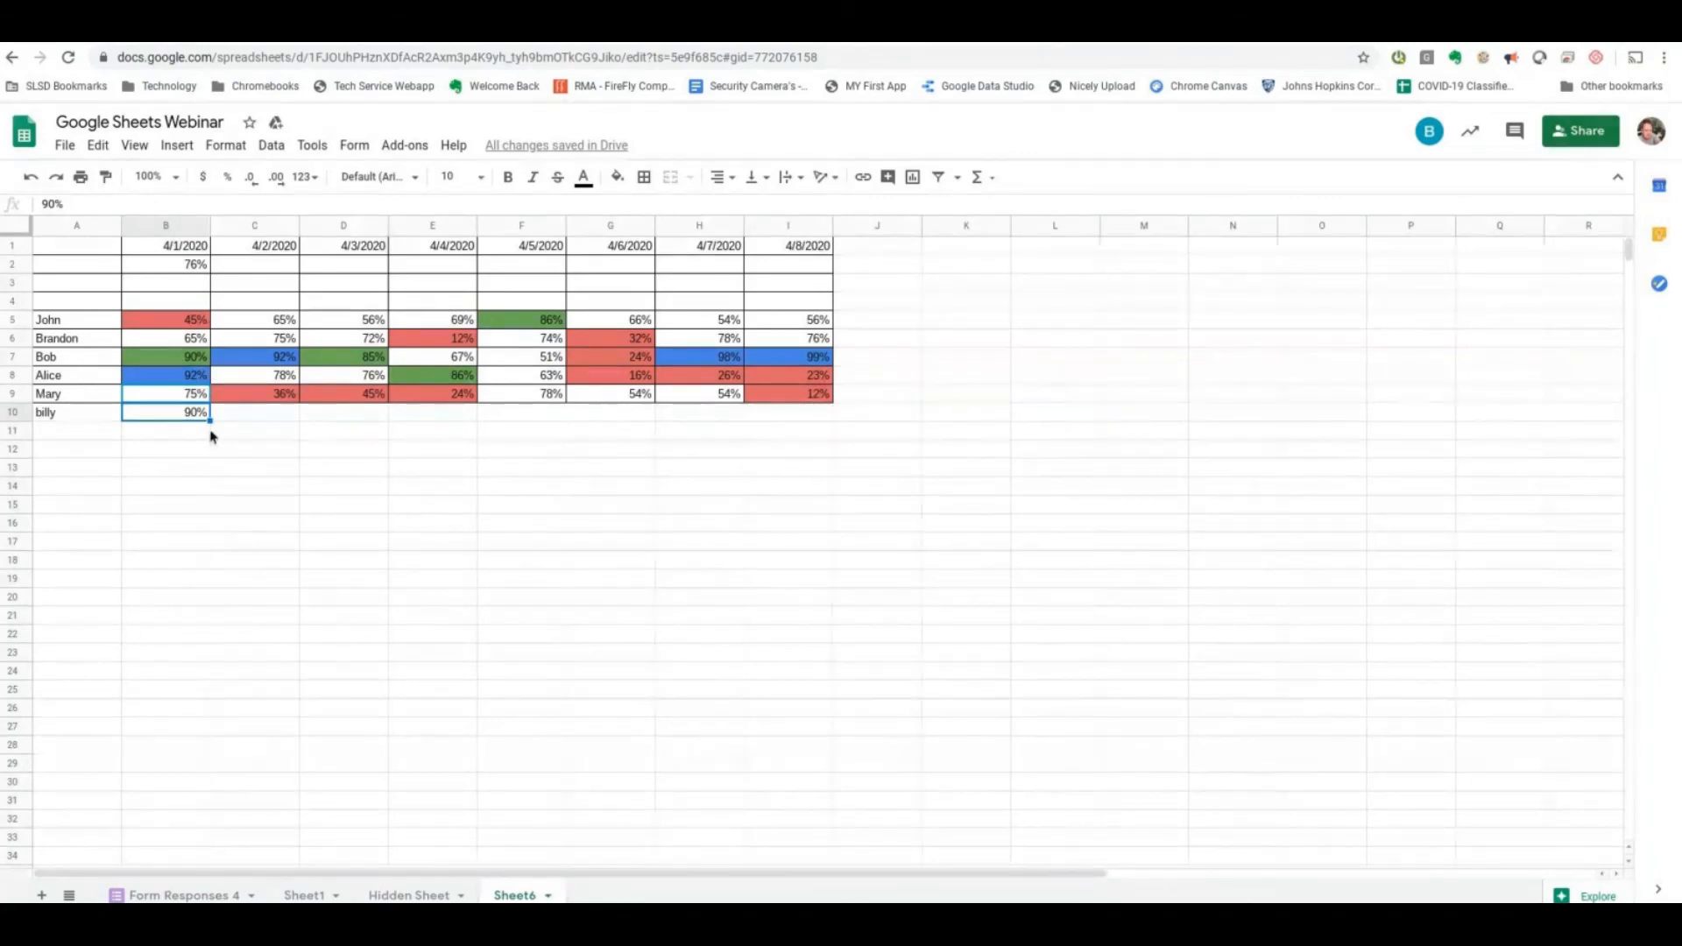
- Set the score in B10 to 12% and check the average formula in B2
type("12")
key("Return")
key("Up")
key("Up")
key("Up")
key("Up")
key("Up")
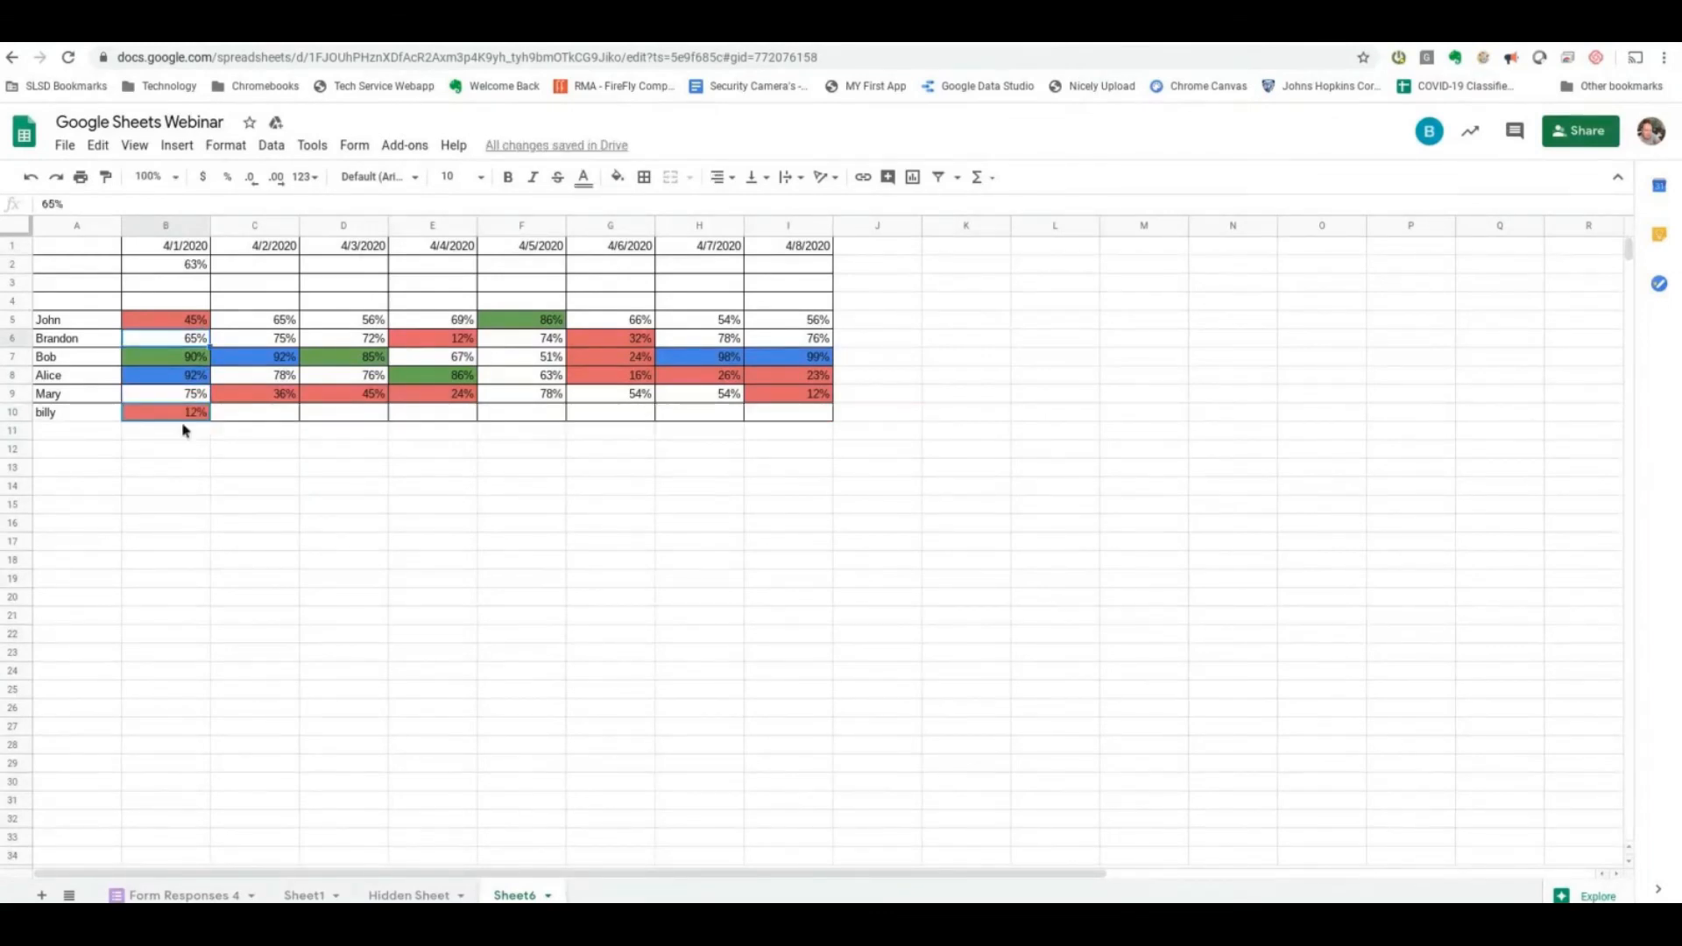
left_click(196, 265)
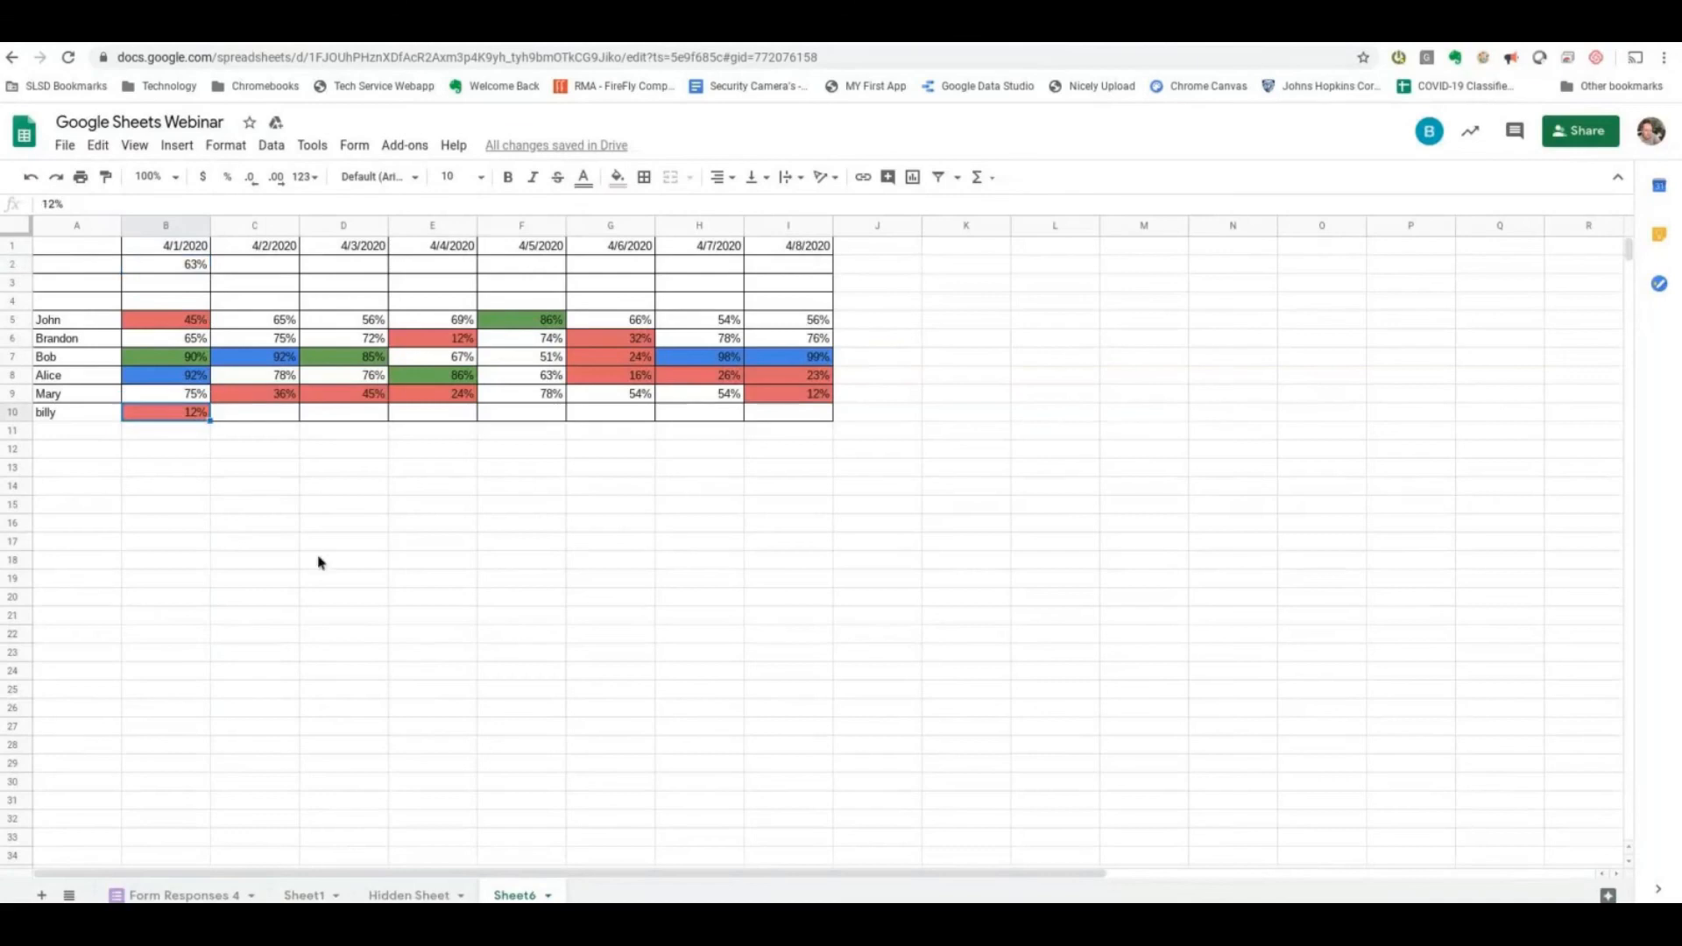
left_click(208, 412)
left_click(194, 266)
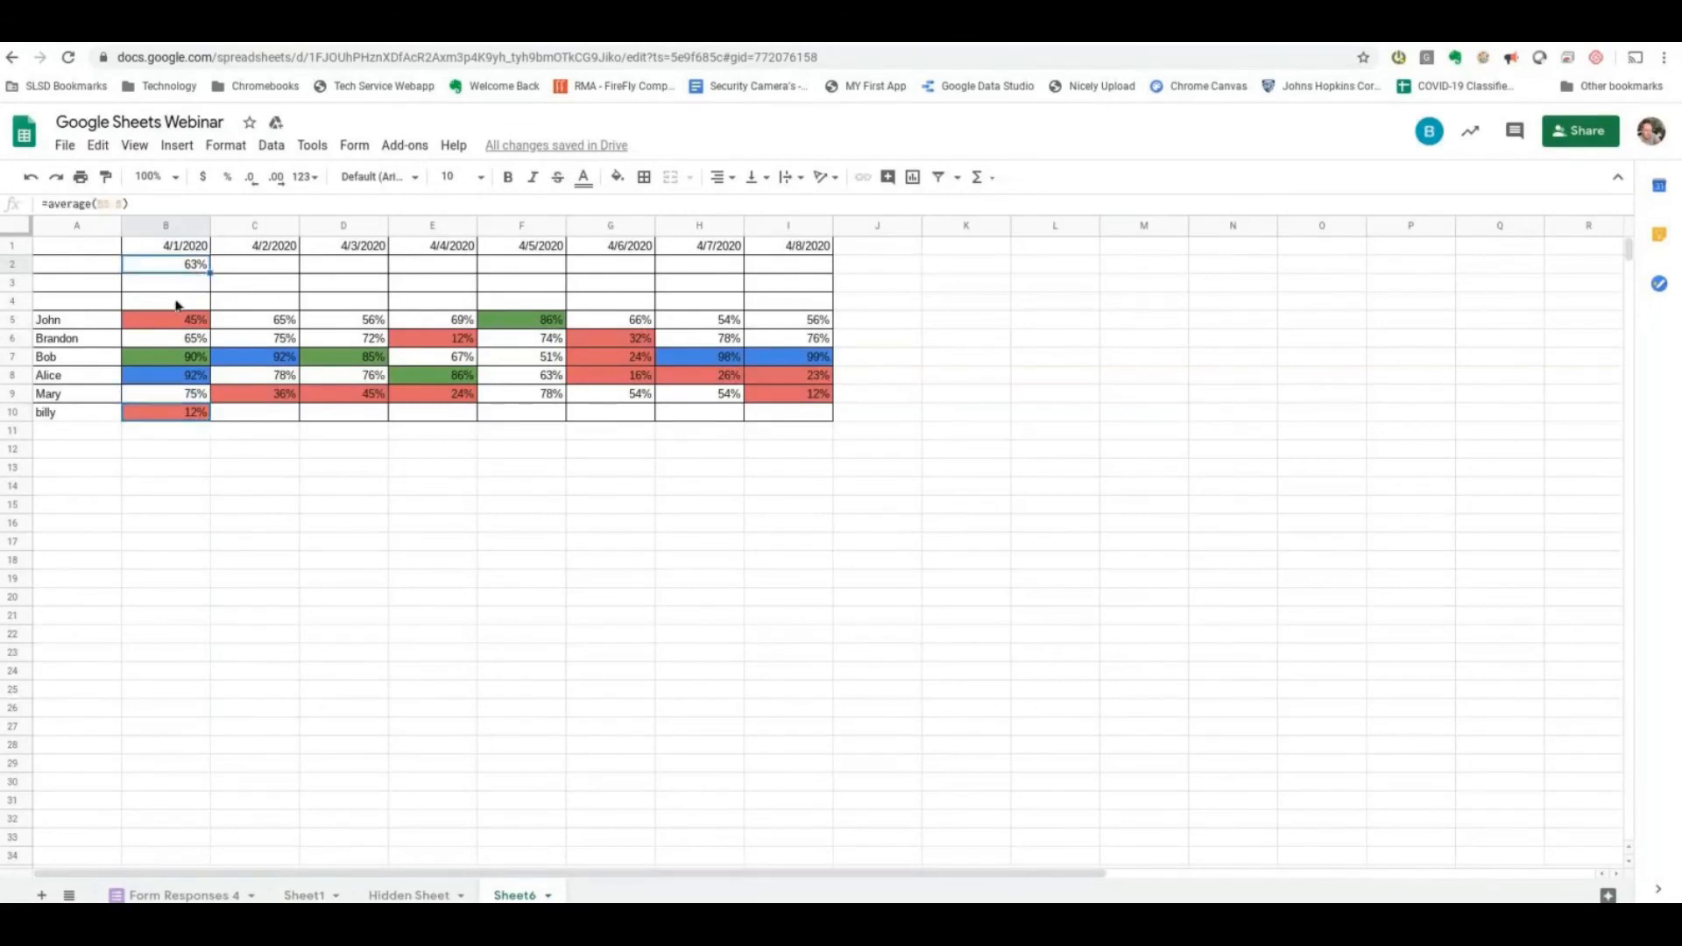
- Label cell A2 "Average" and fill the average formula from B2 across to I2
left_click(77, 268)
type("Average")
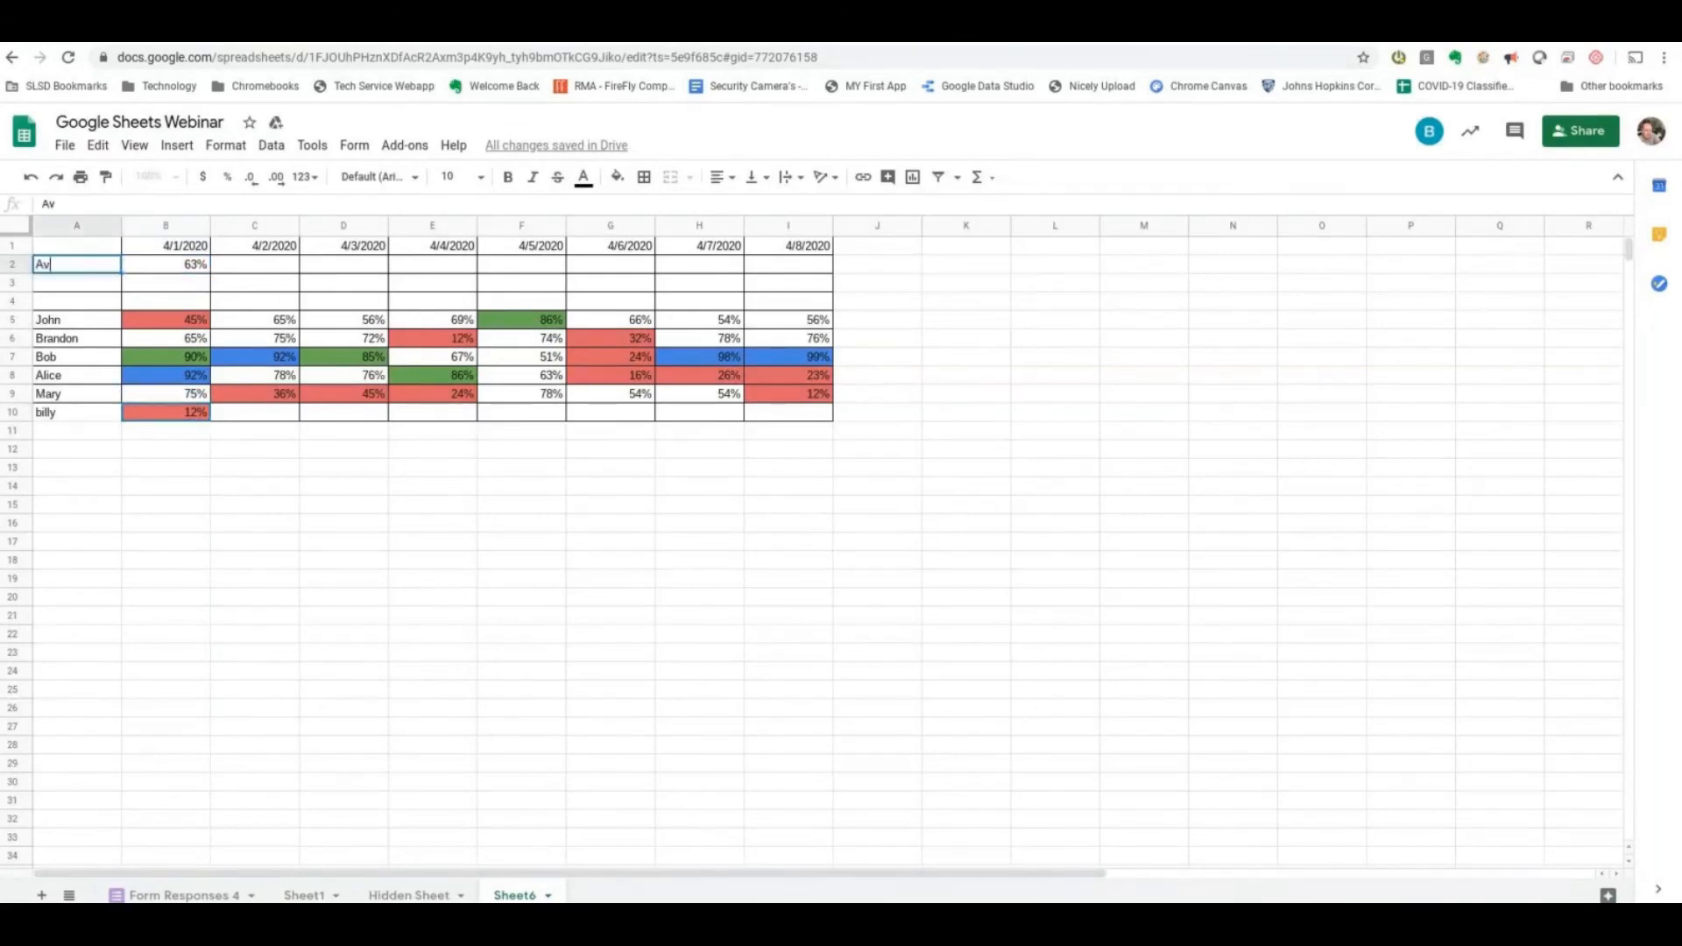
key("Return")
key("Right")
key("Up")
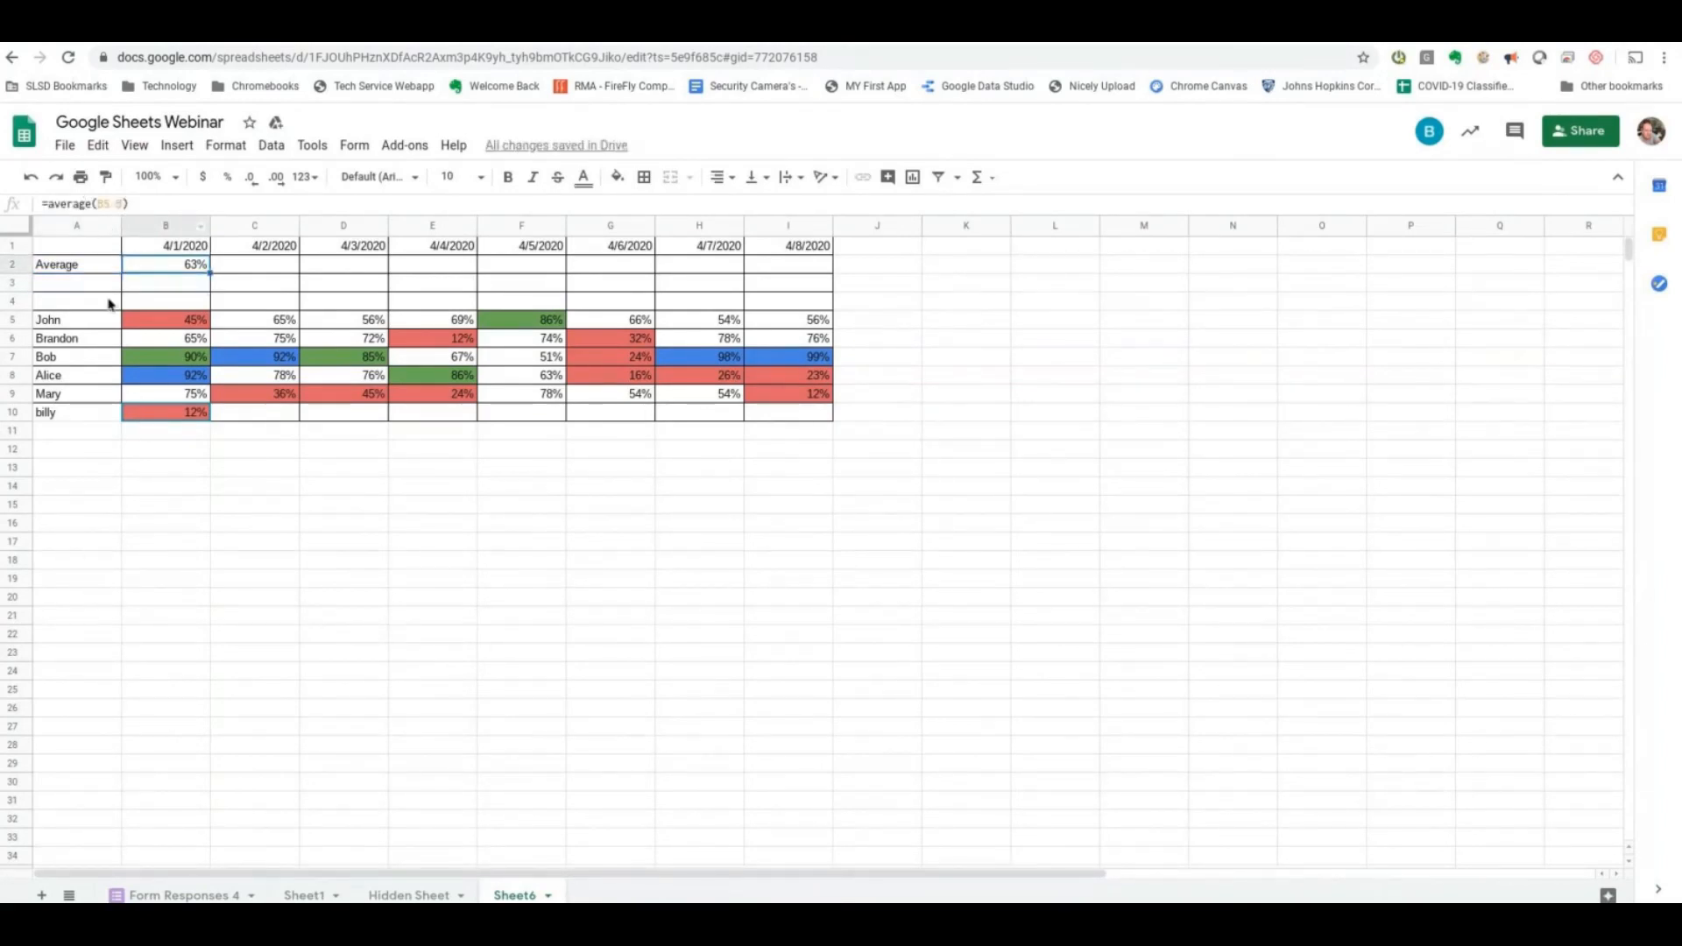
left_click_drag(209, 274, 788, 270)
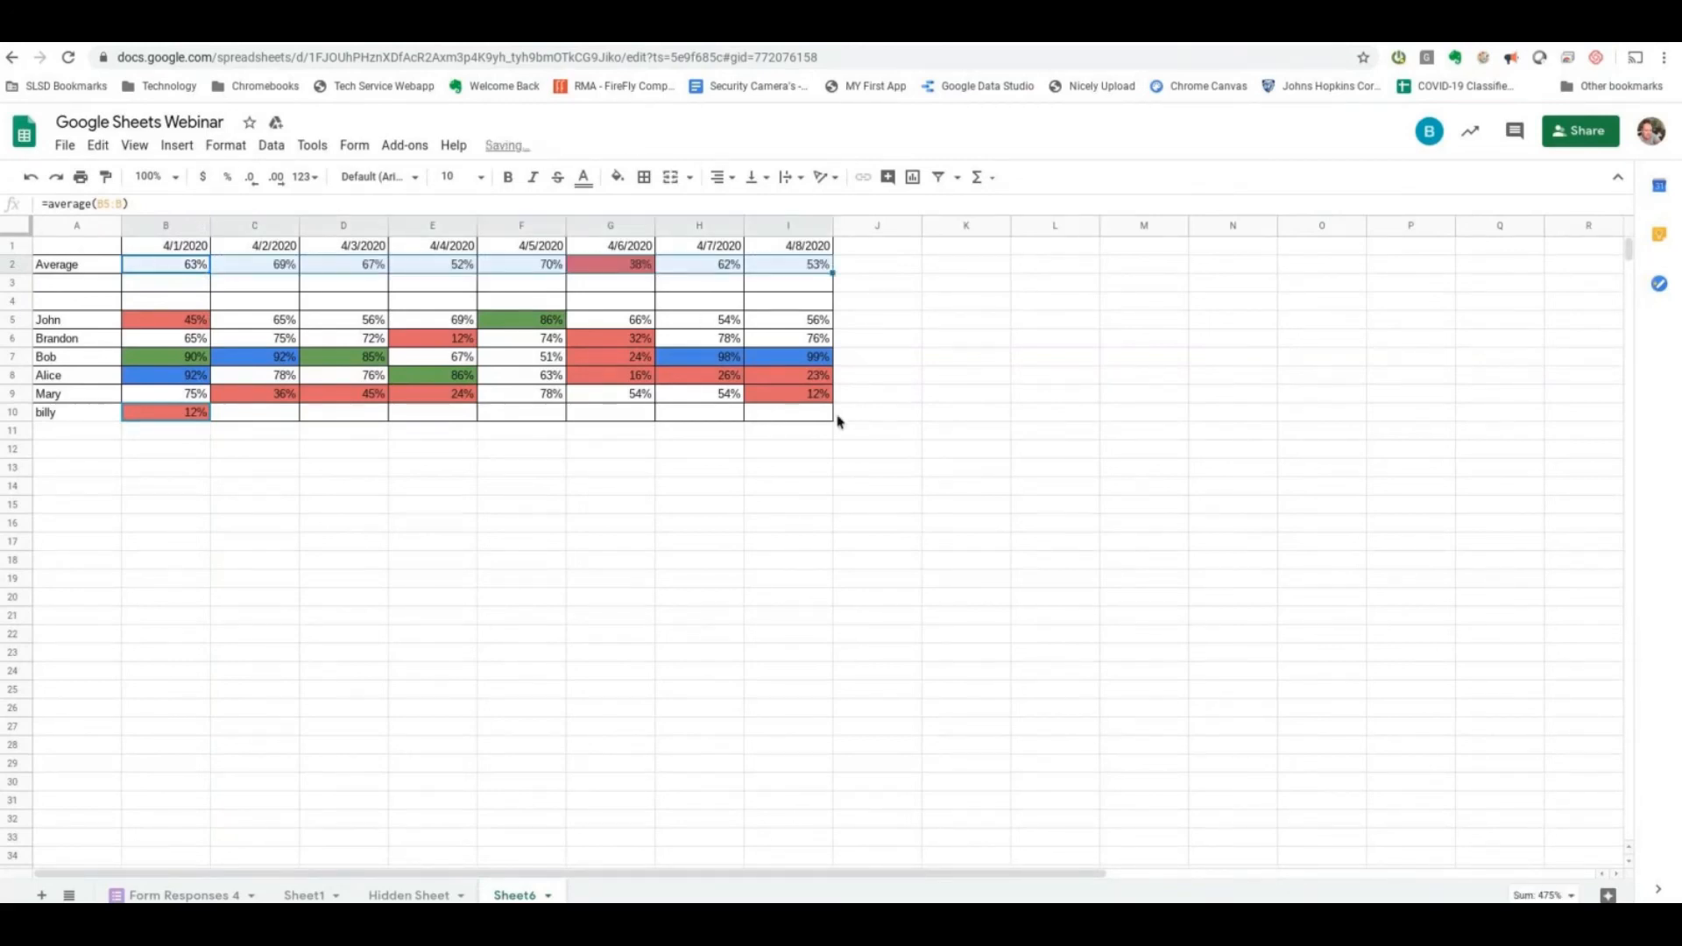
left_click(638, 268)
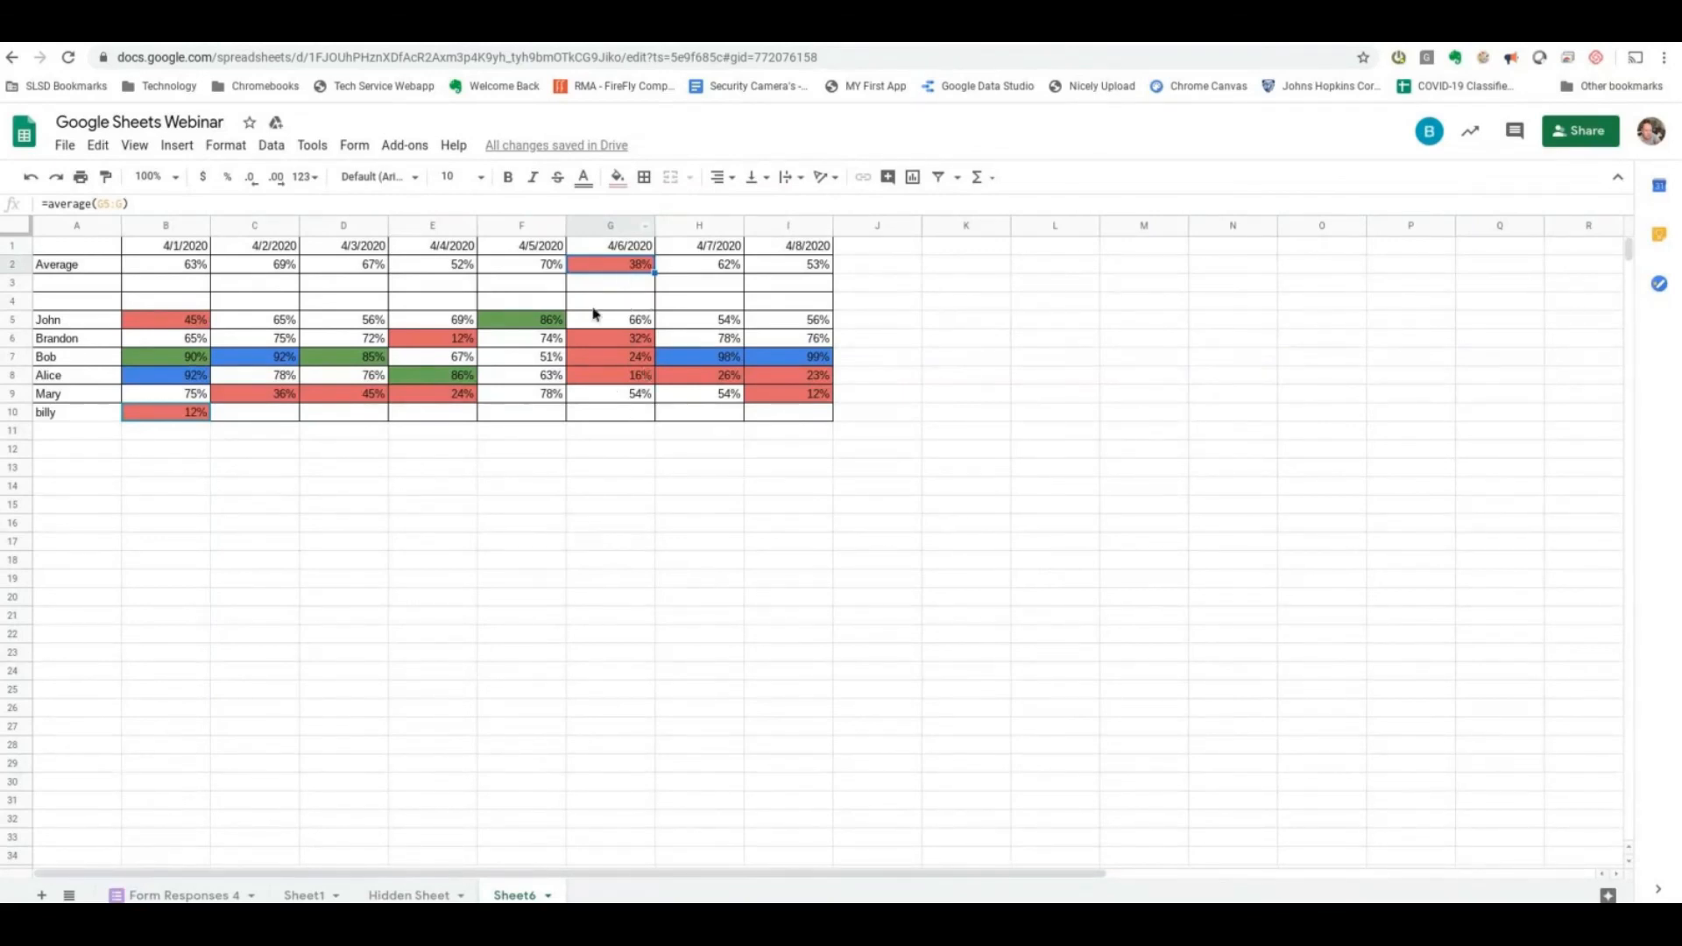
- Label cell A3 "MIn" and cell A4 "Max"
left_click(61, 282)
type("MIn")
key("Return")
type("Mary")
key("BackSpace")
key("BackSpace")
type("x")
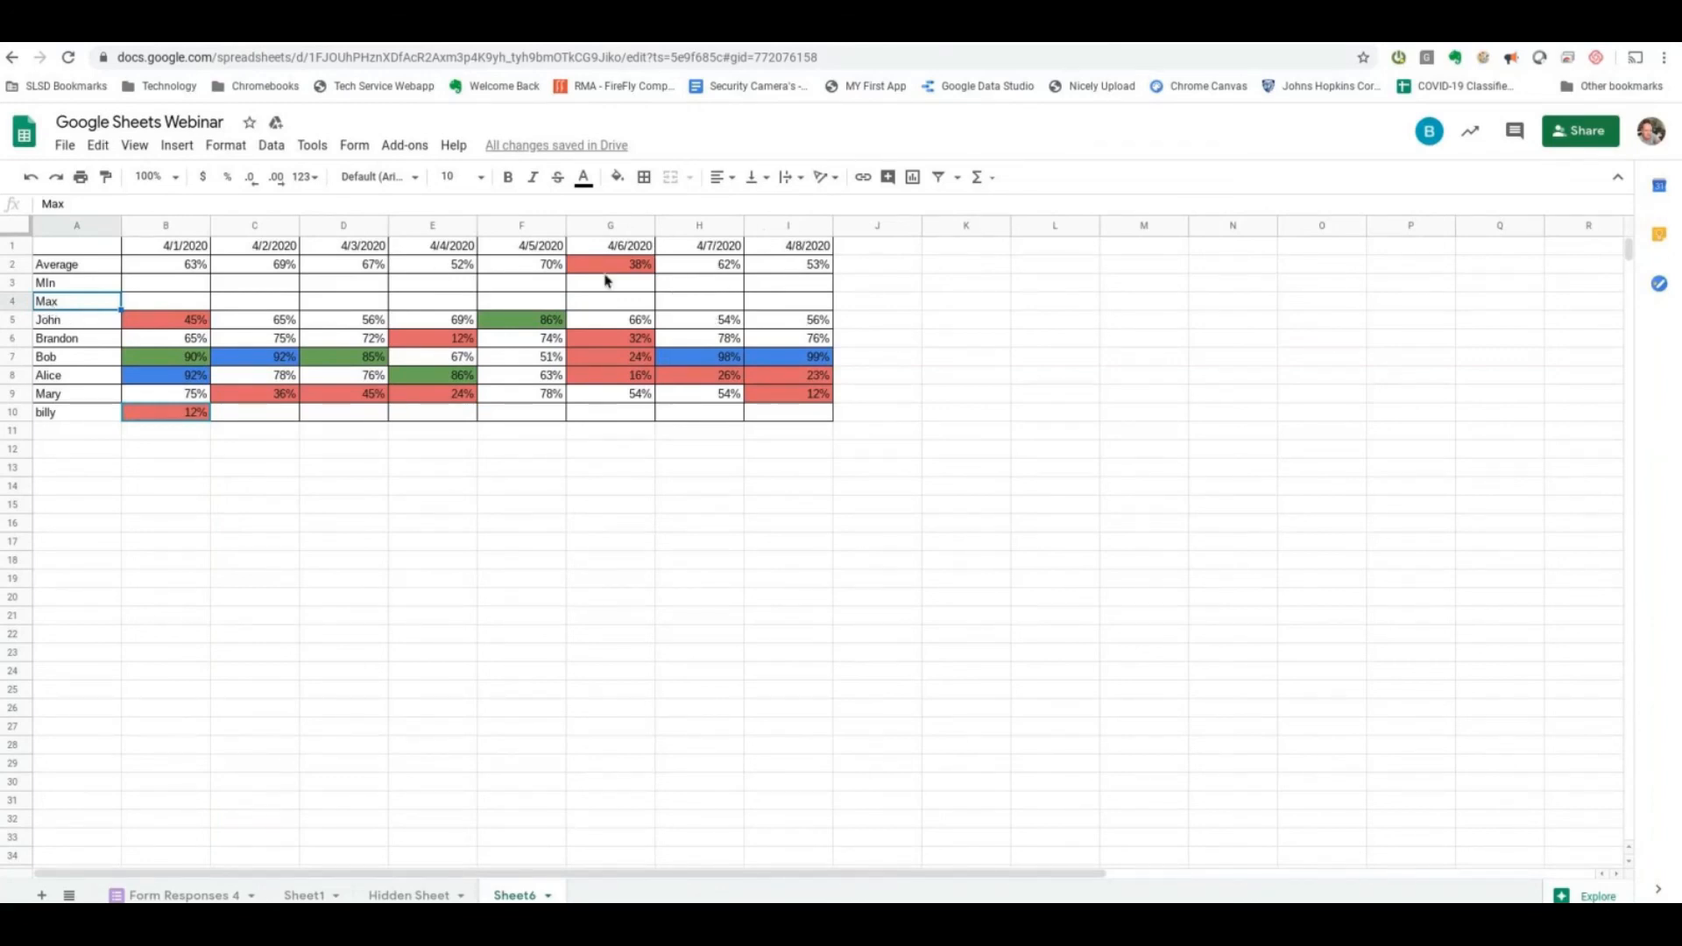
- Enter the formula =min(B5:B) in B3 and fill it across to I3
left_click(195, 283)
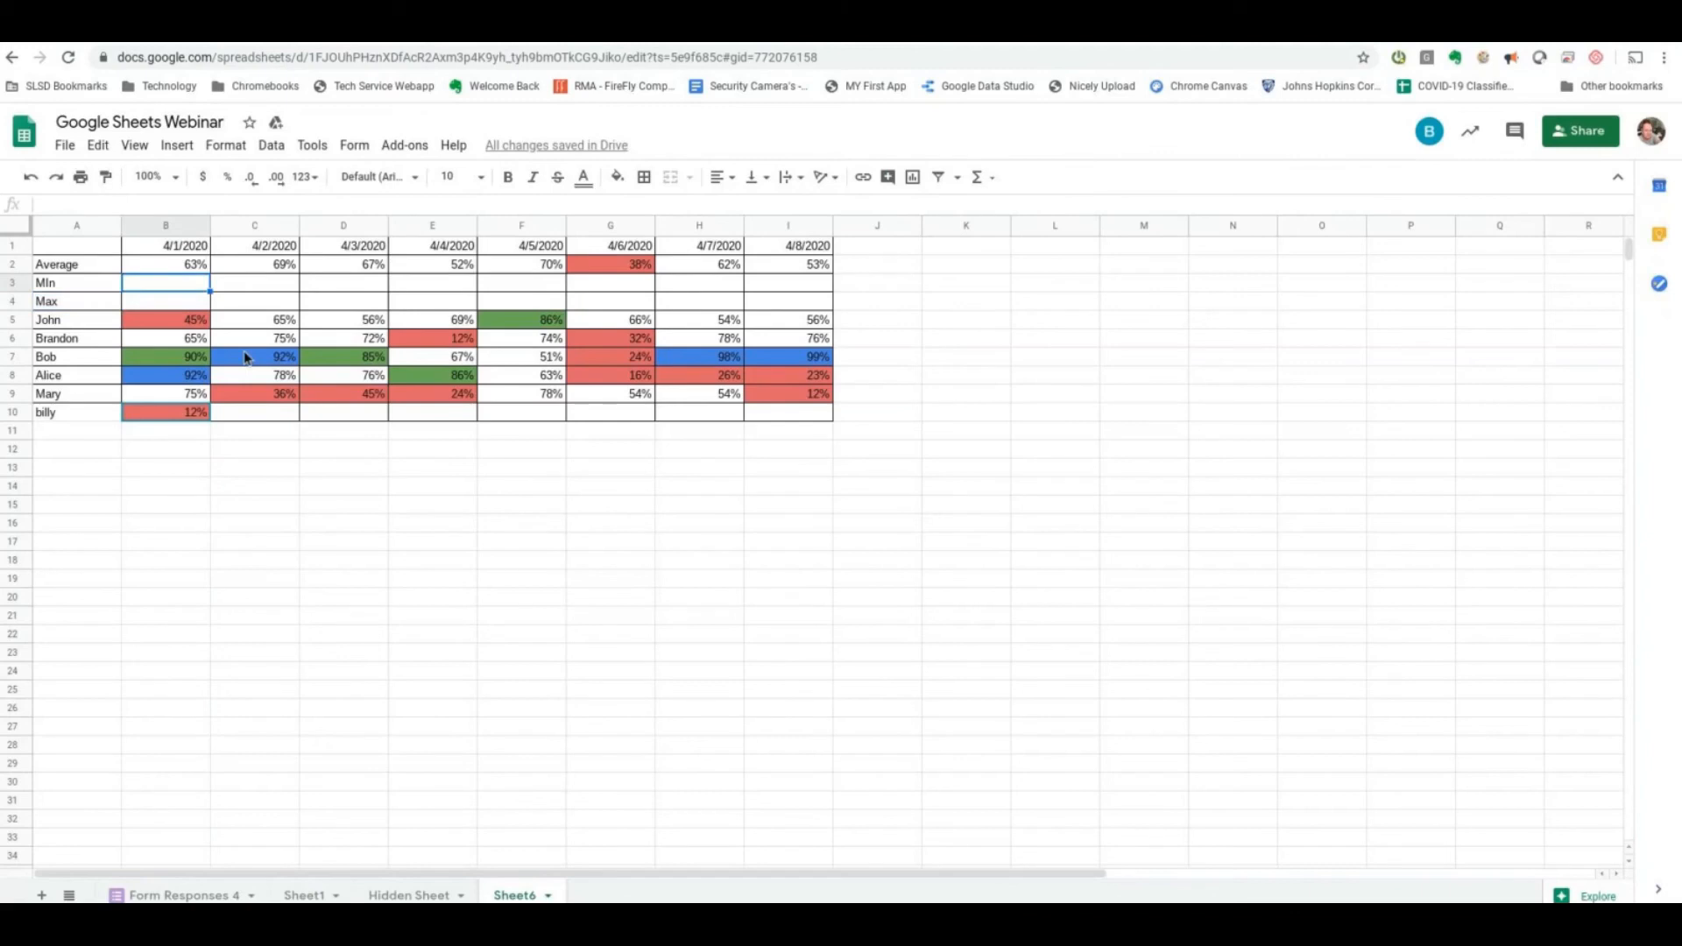
type("=min")
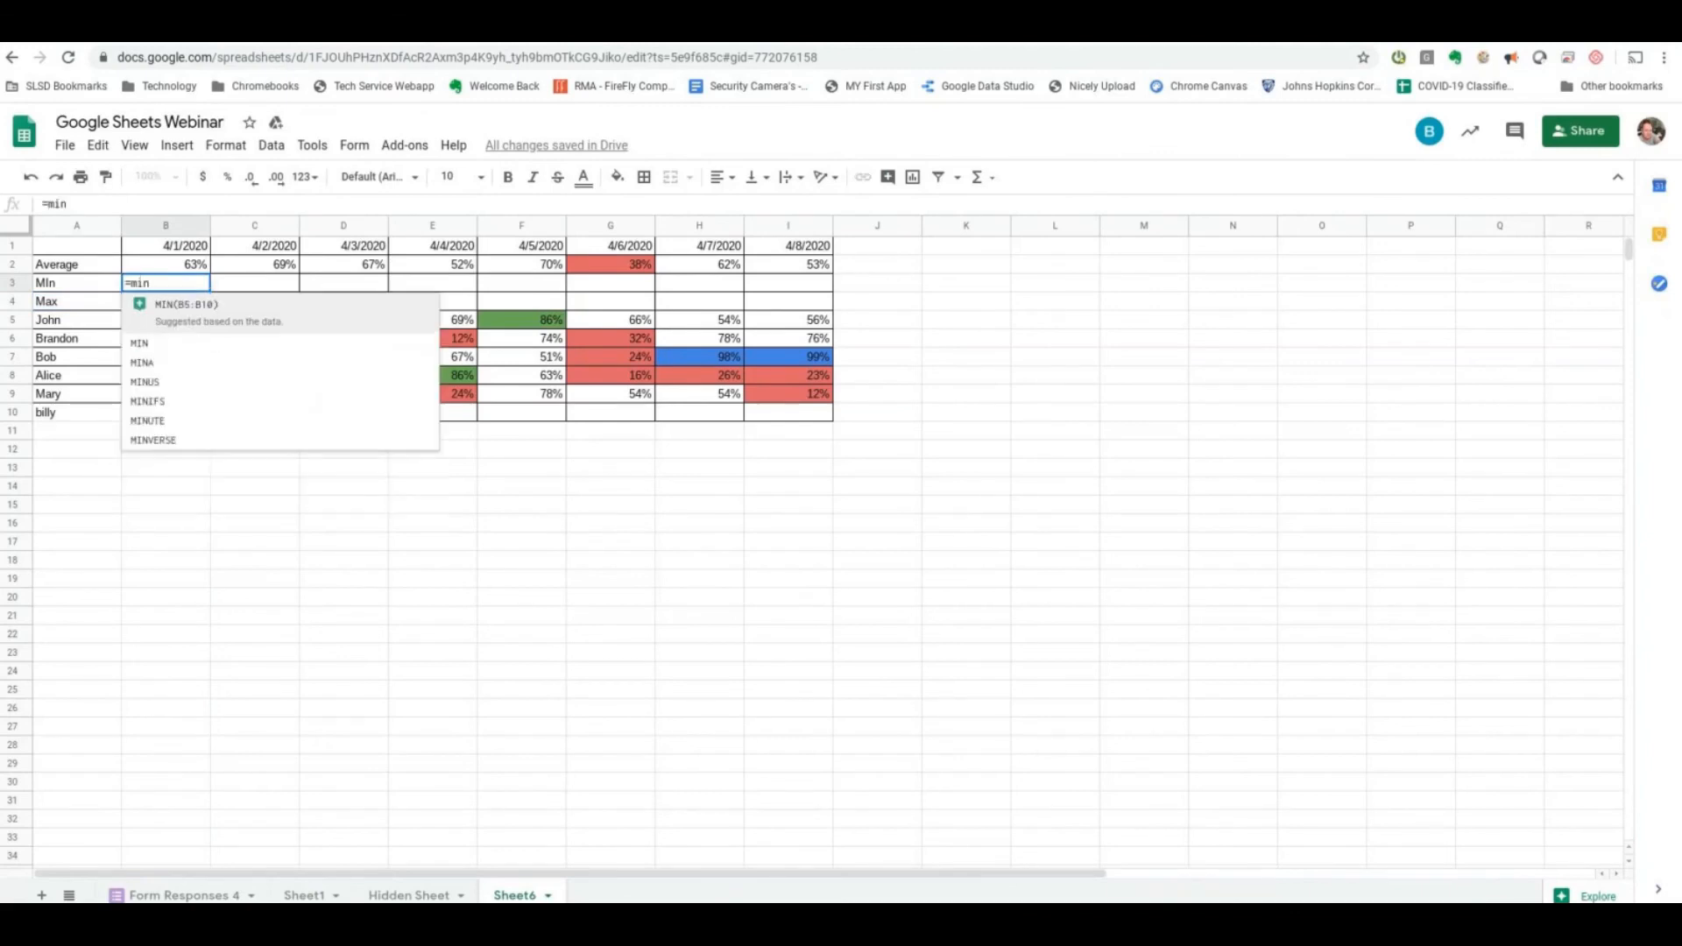
type("(")
left_click_drag(189, 319, 189, 422)
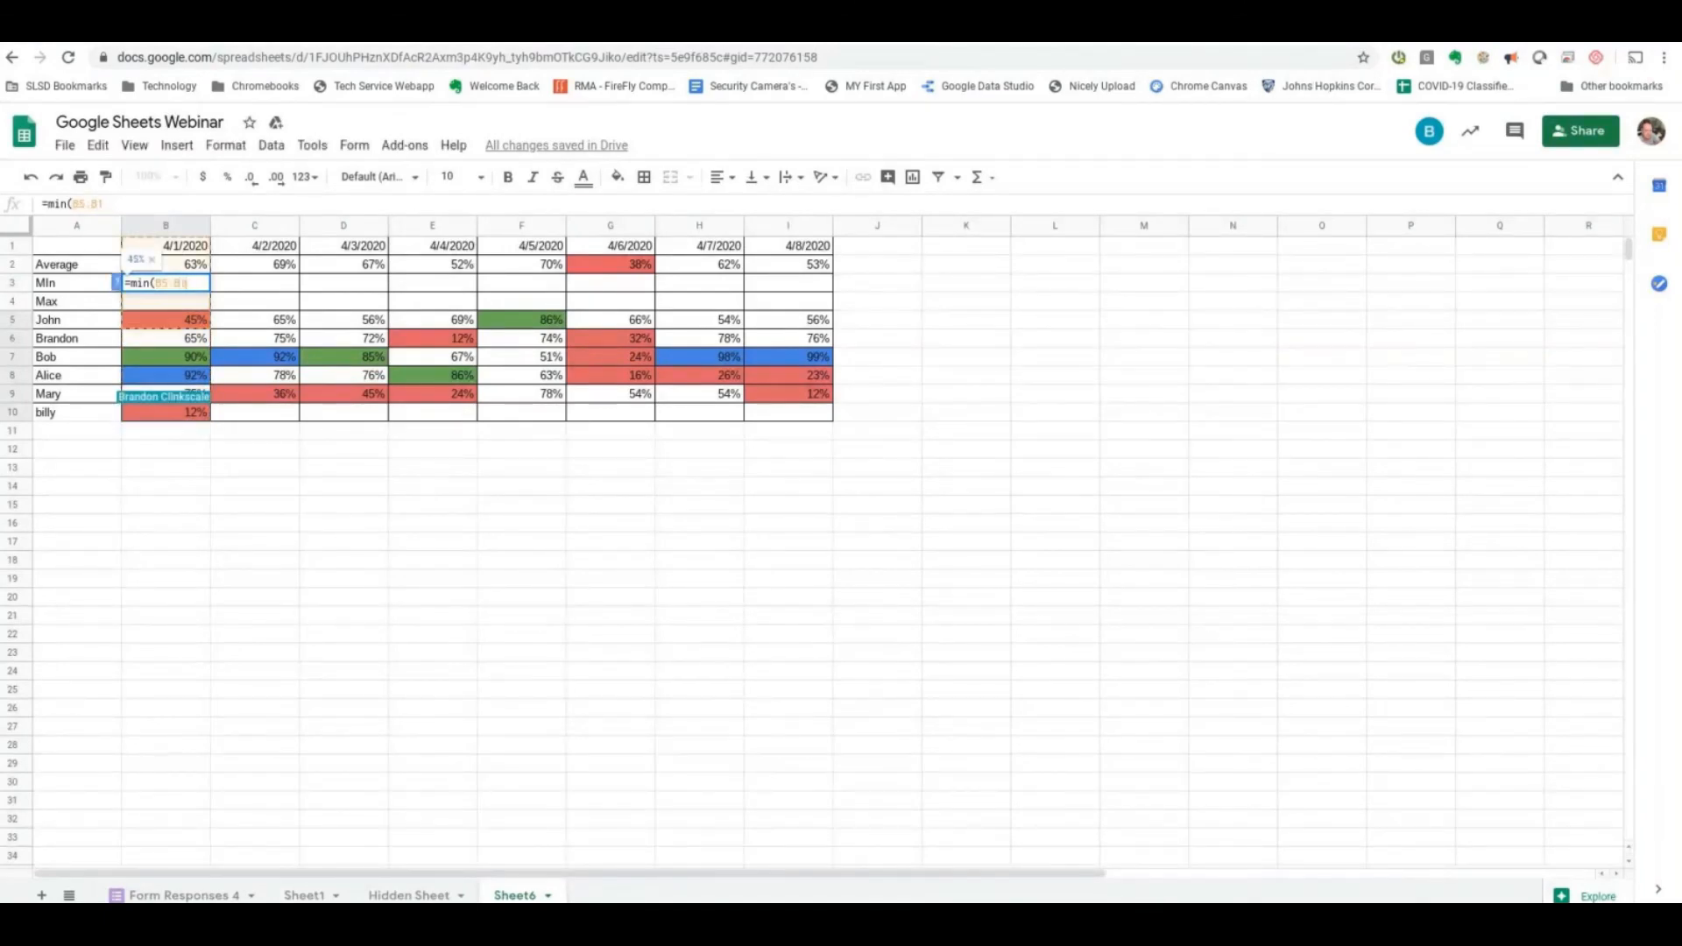
key("BackSpace")
key("BackSpace")
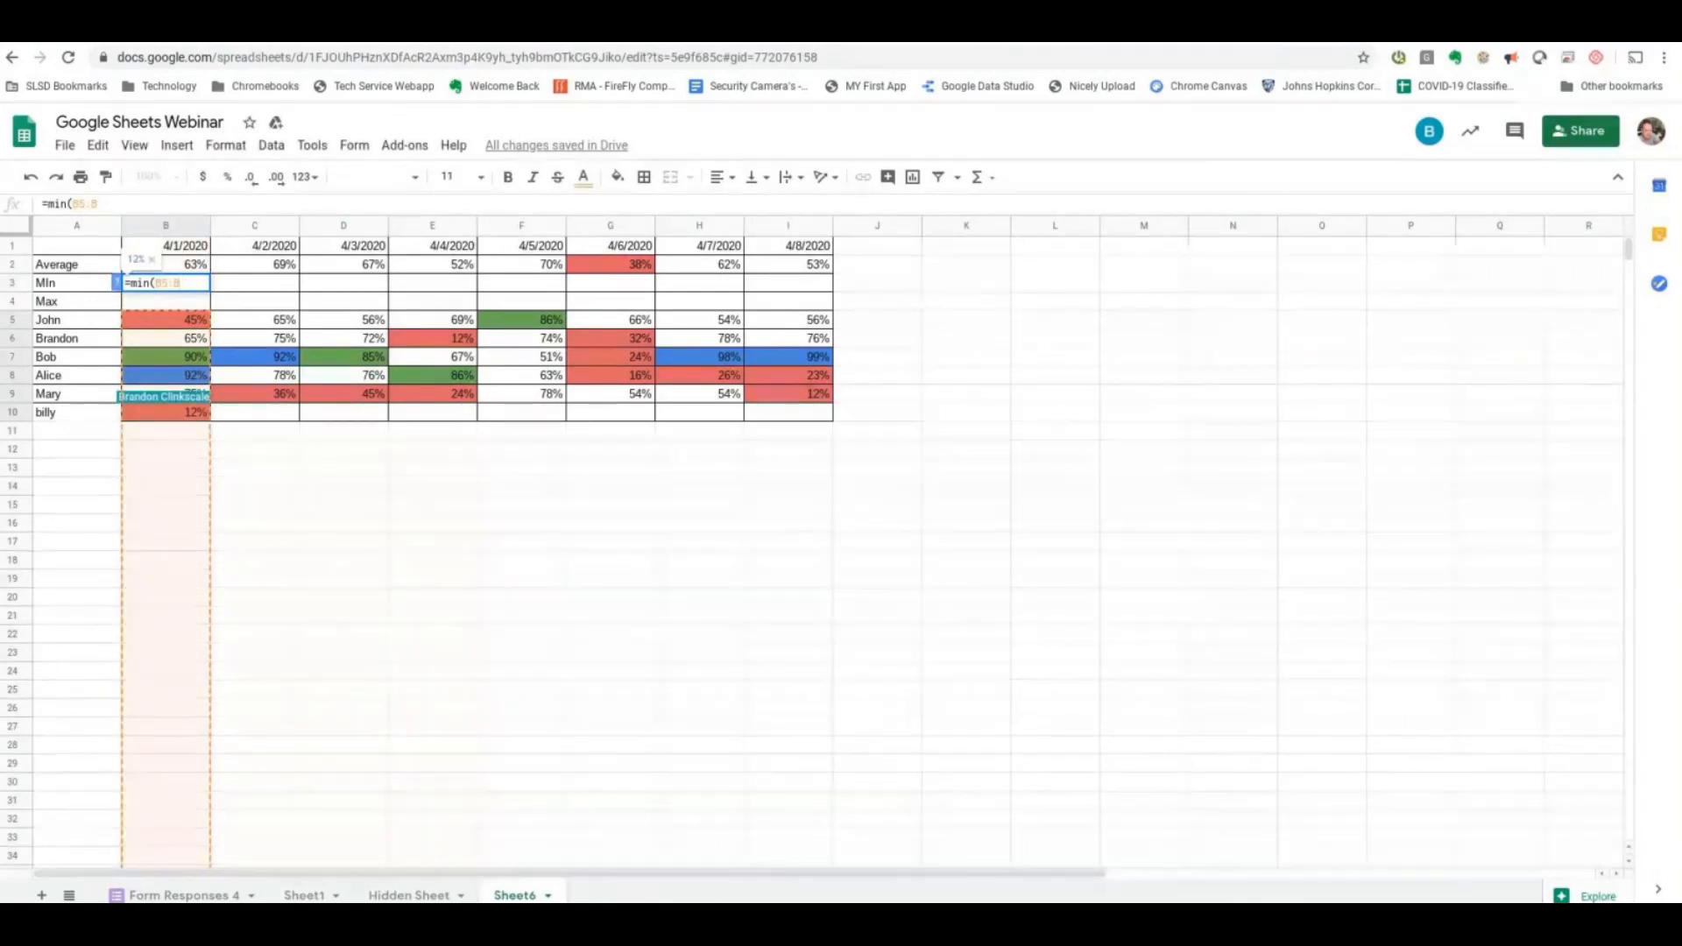
key("Return")
left_click(208, 282)
left_click_drag(210, 291, 813, 289)
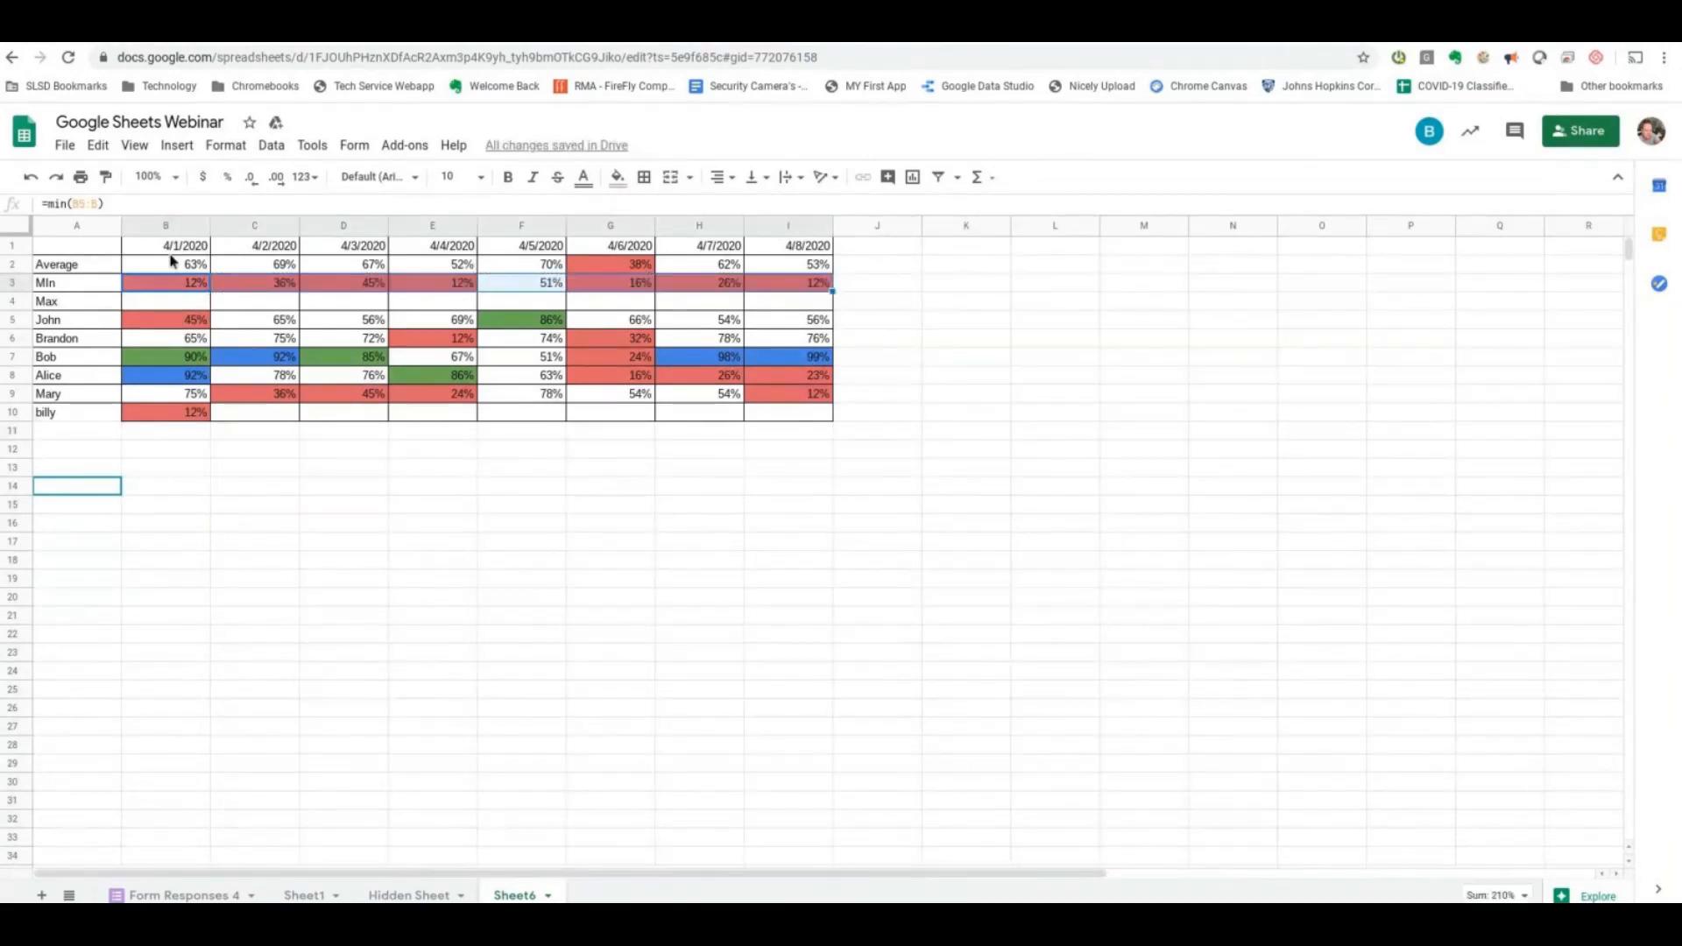
- With the summary cells B2:I4 selected, try removing the conditional format rules for values greater than 0.9 and between 0.8 and 0.9
left_click_drag(168, 263, 543, 264)
left_click_drag(671, 284, 790, 307)
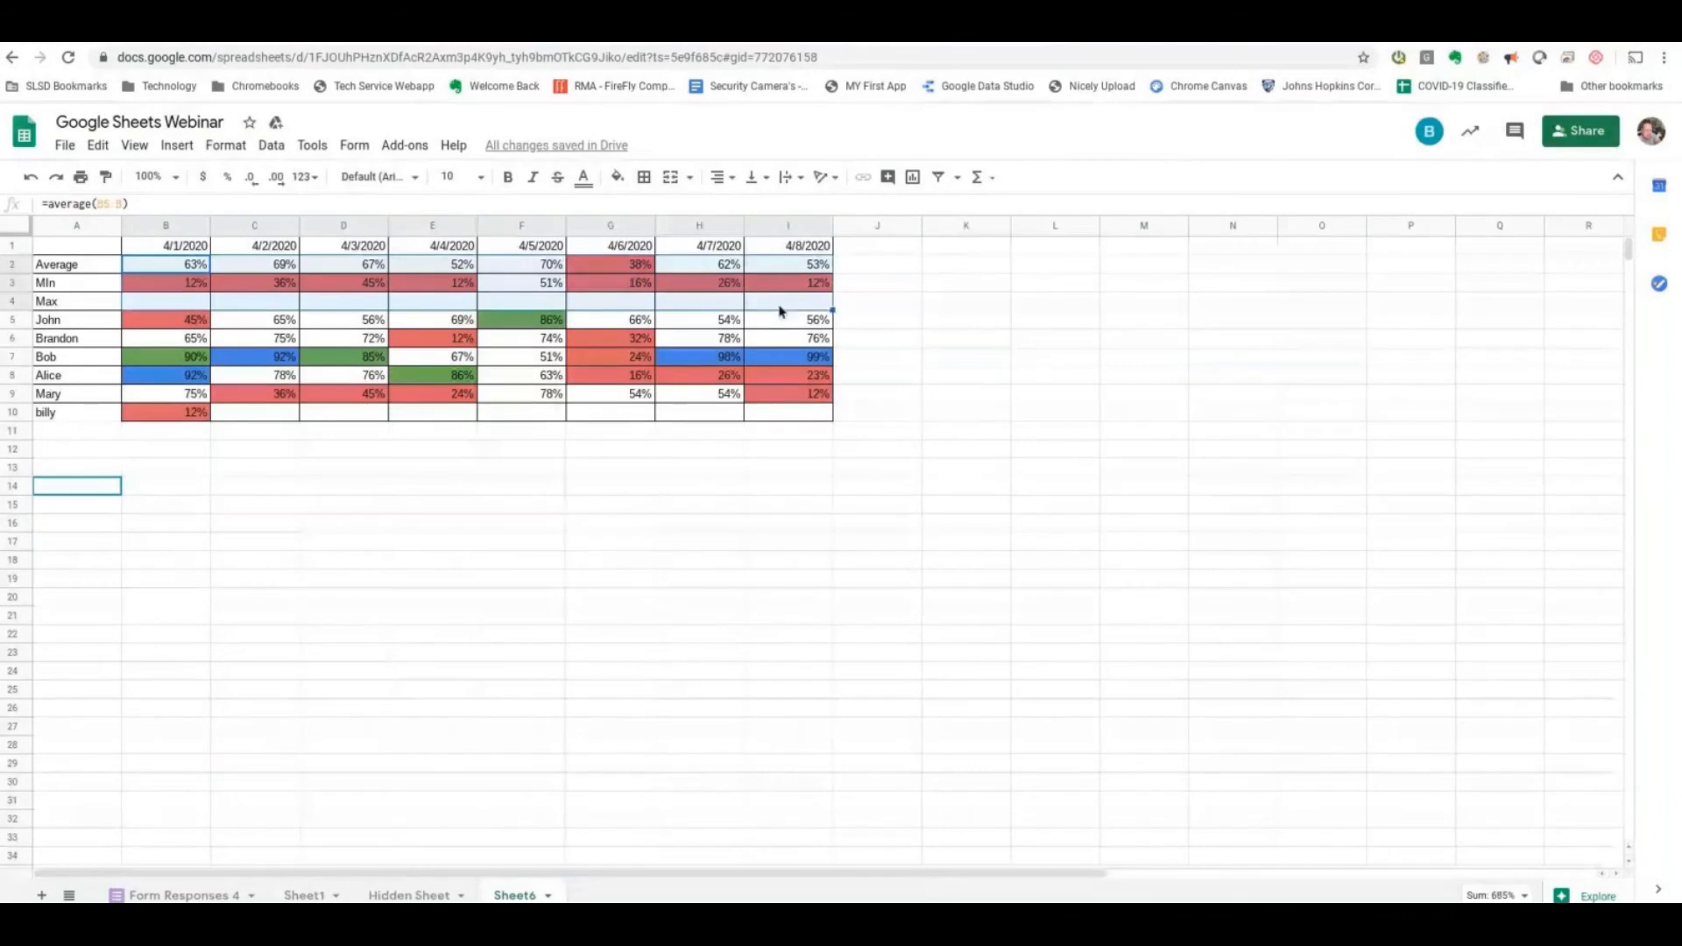
left_click(226, 145)
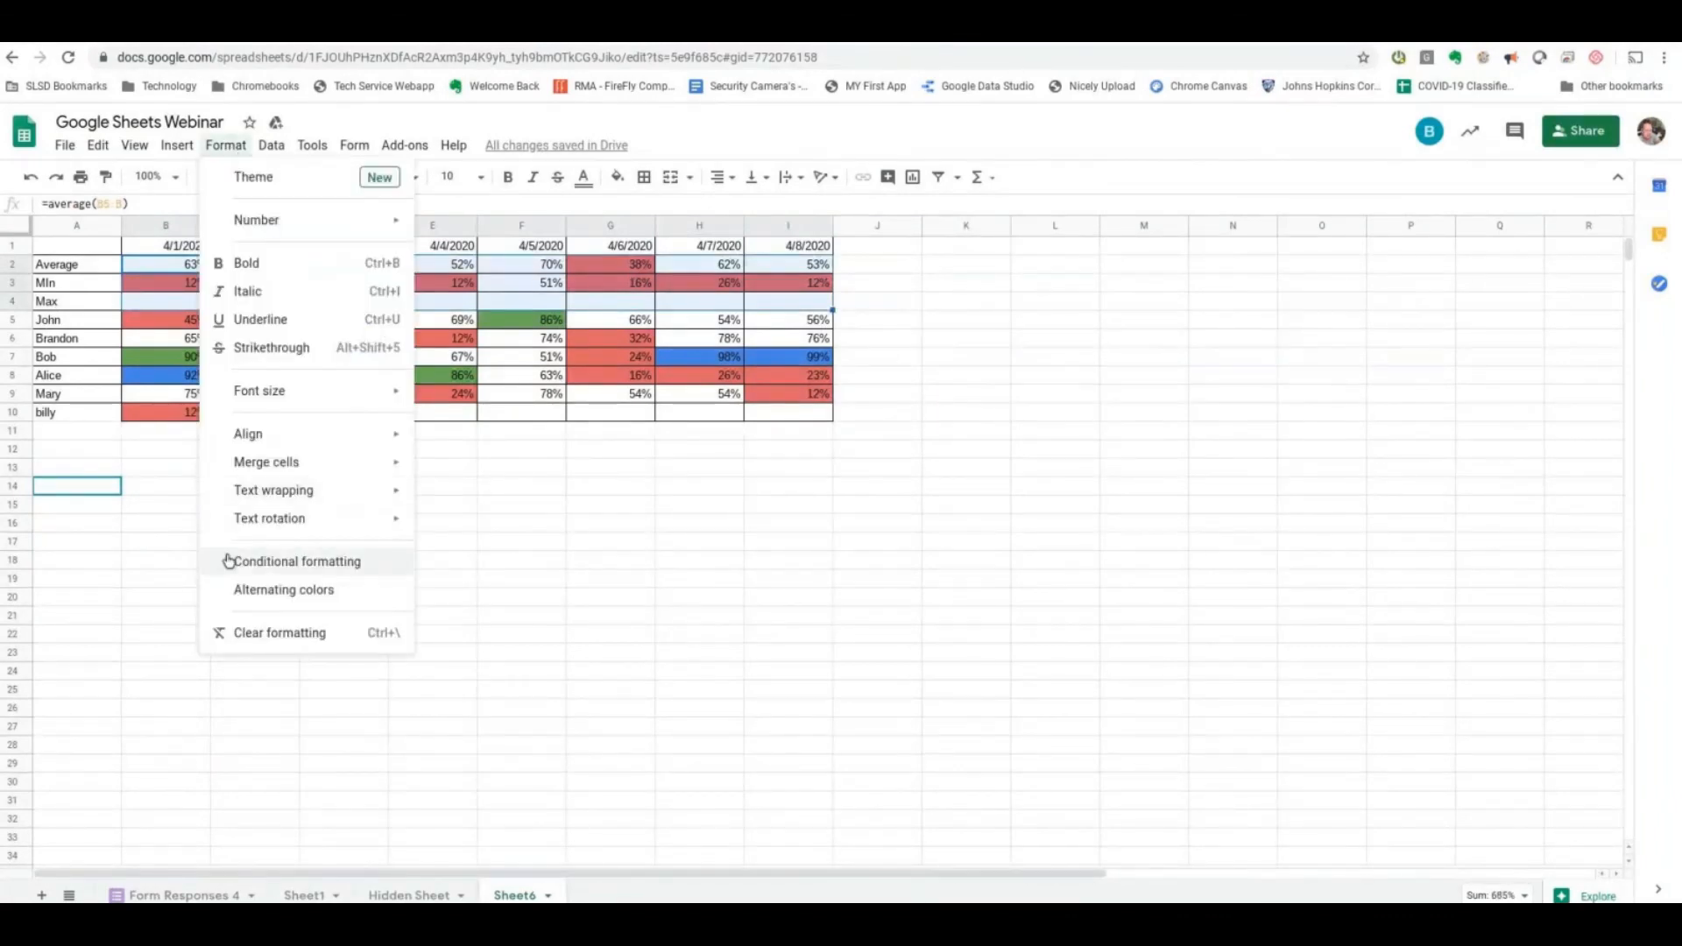
left_click(351, 565)
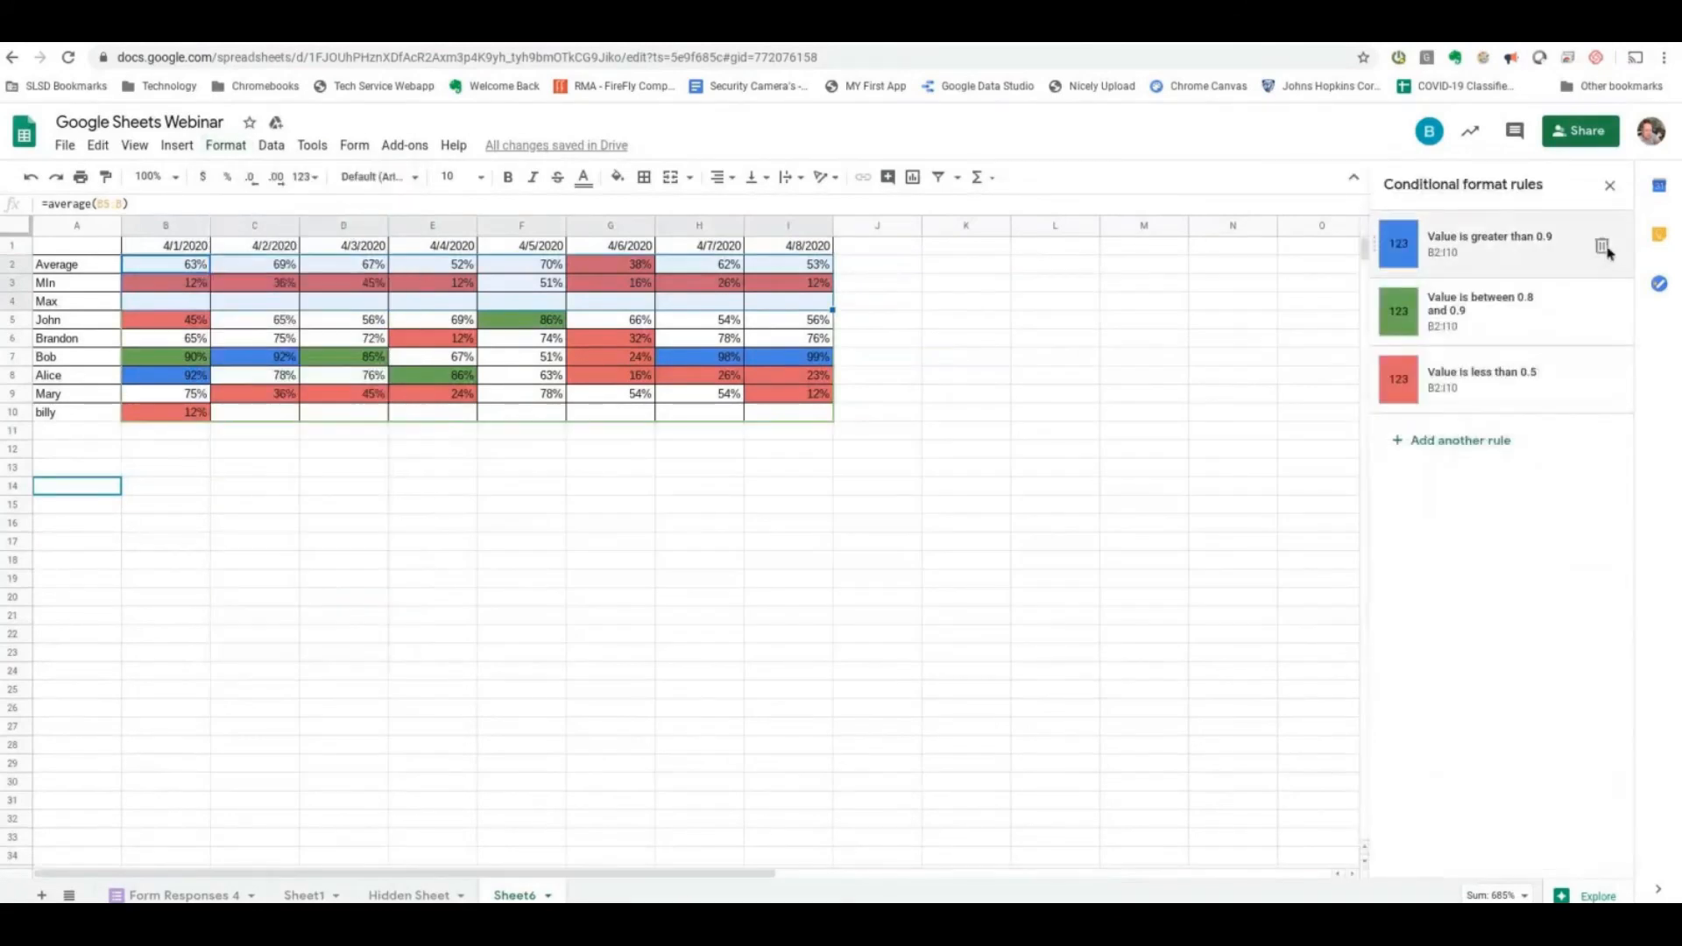
left_click(1602, 248)
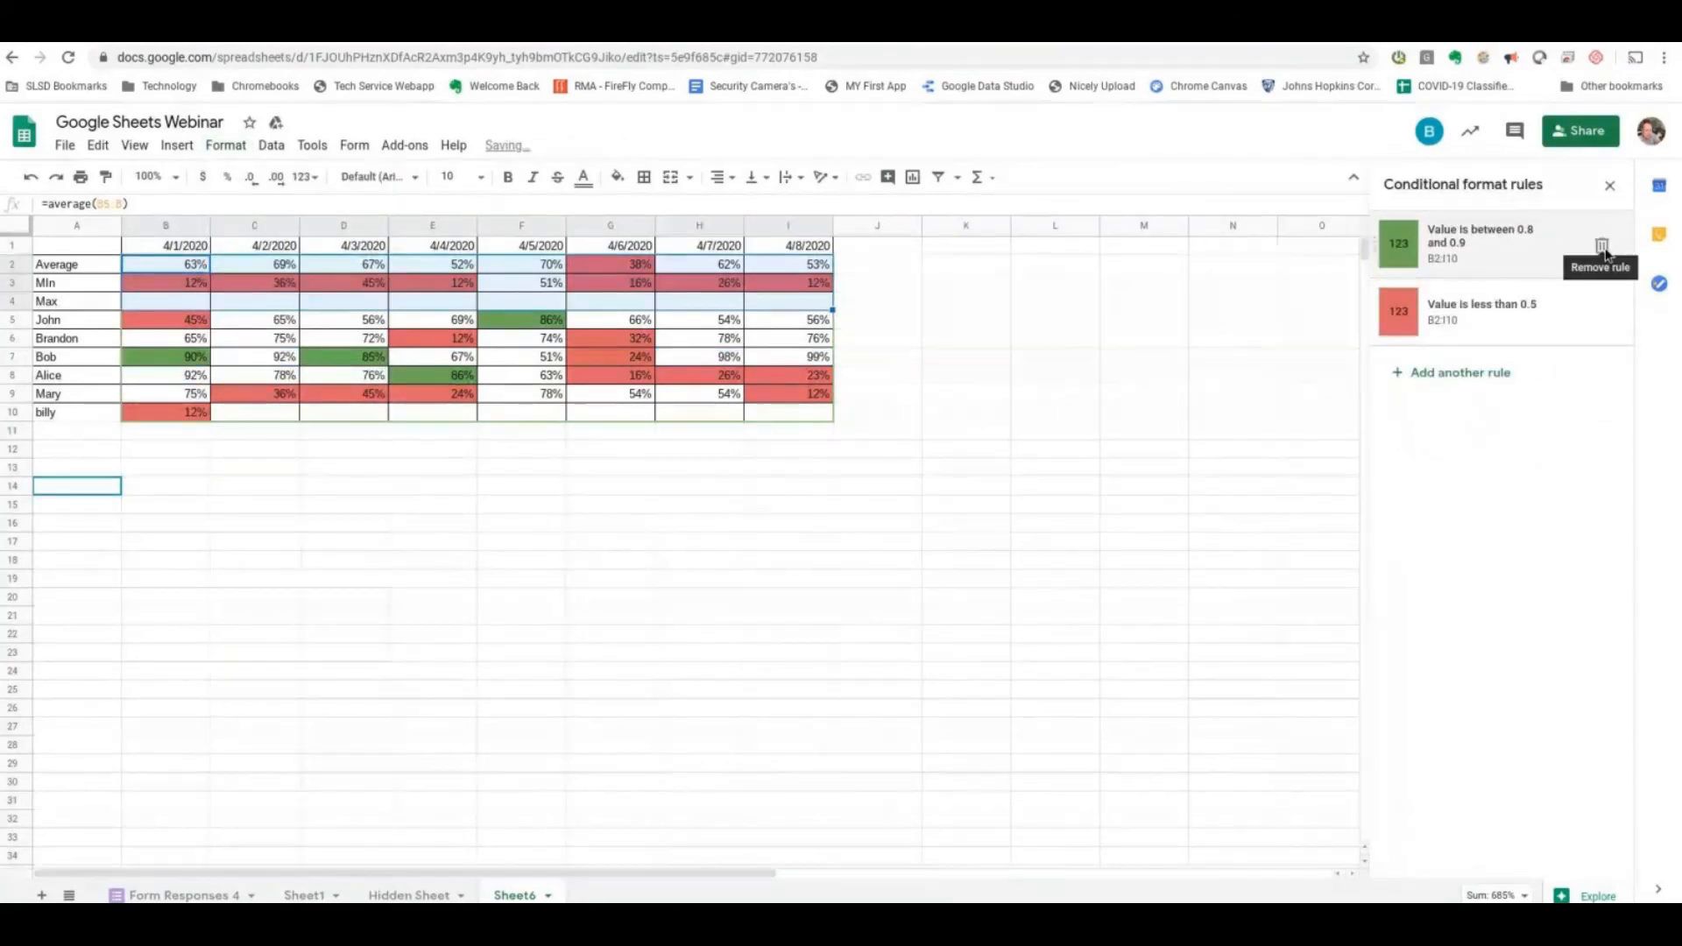
left_click(1602, 248)
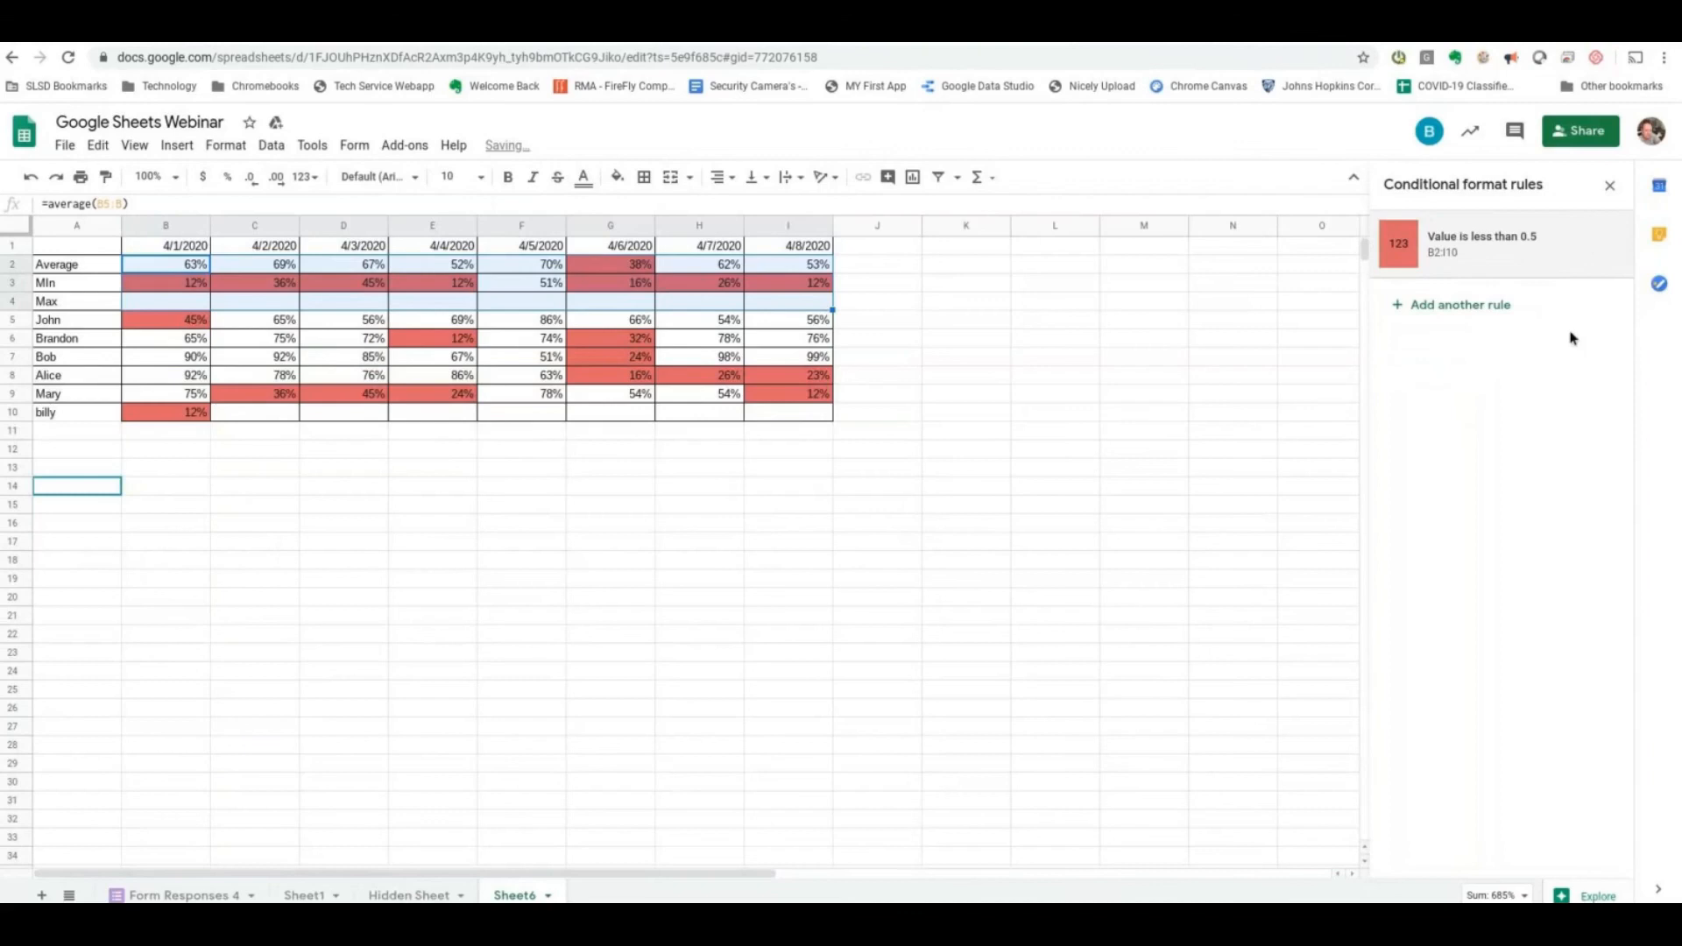
- Undo both conditional format rule removals and close the rules list
key("ctrl+z")
key("ctrl+z")
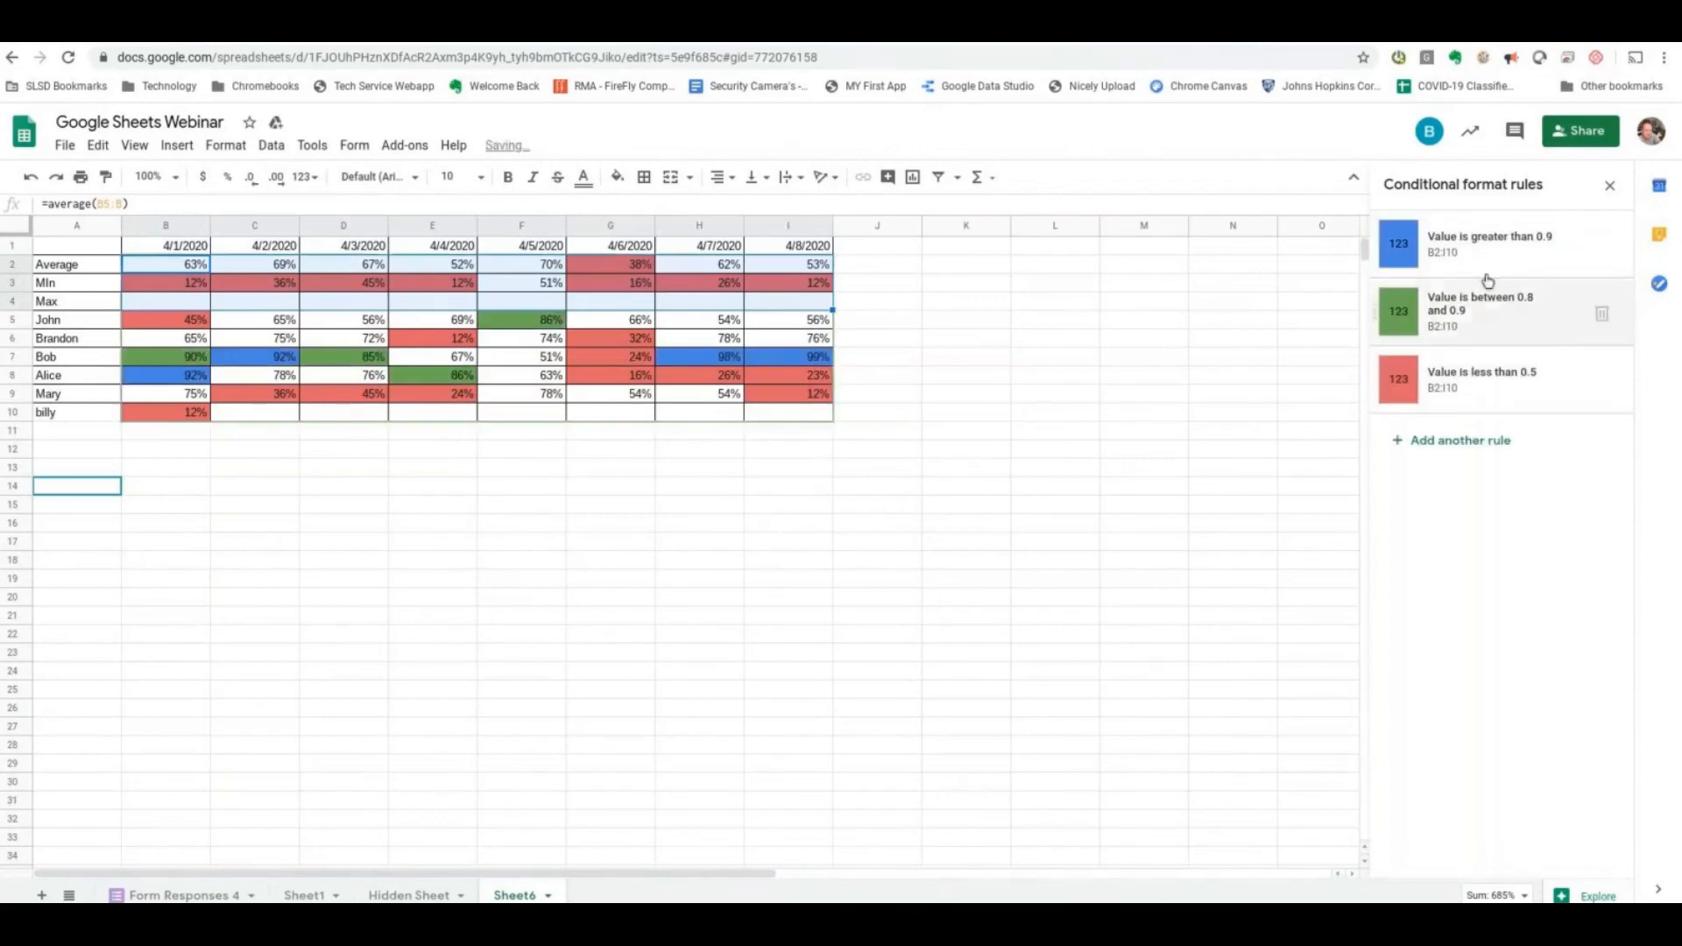
left_click(1608, 185)
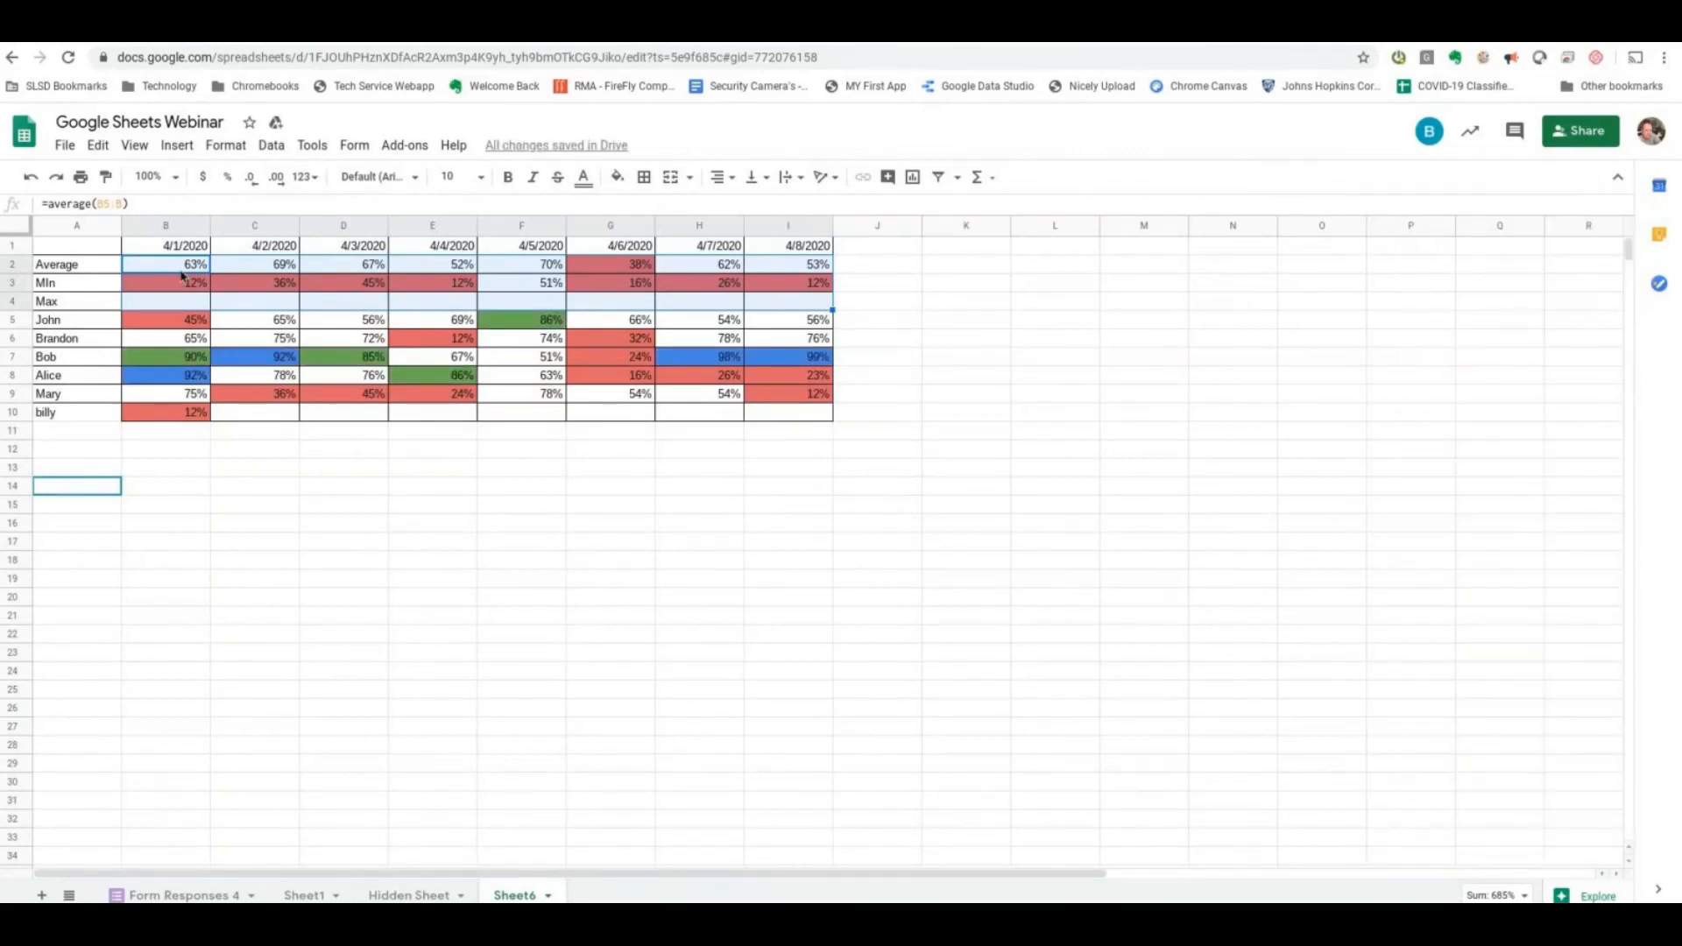
- Begin a MAX formula in cell B4
left_click(170, 306)
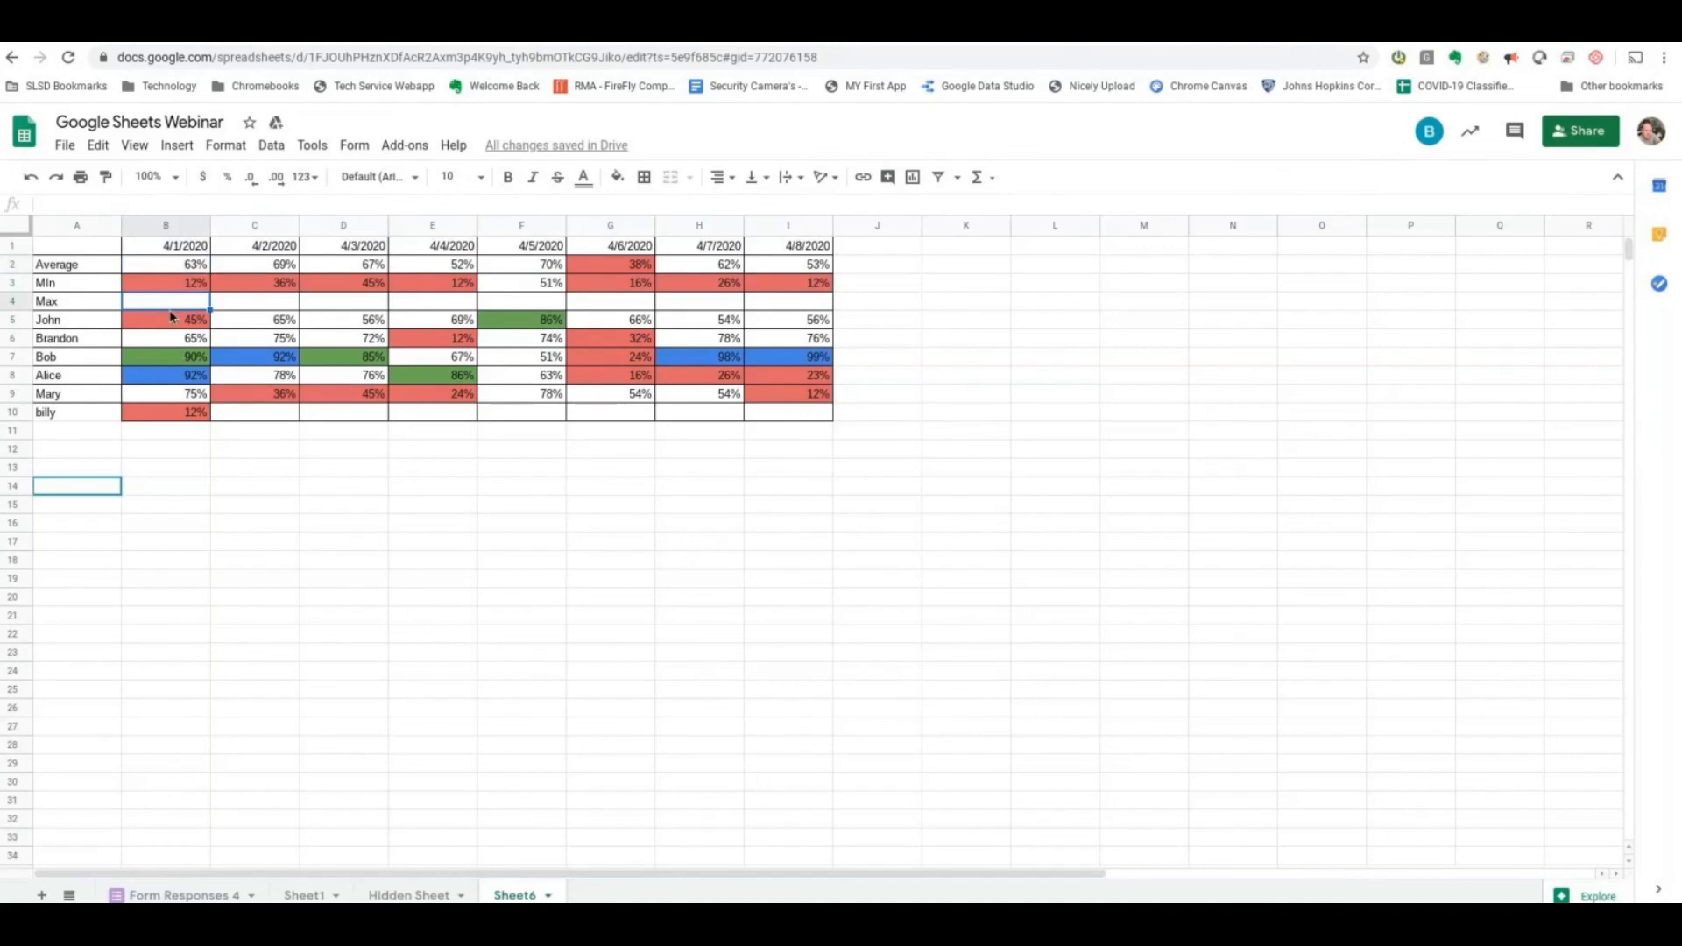
type("=")
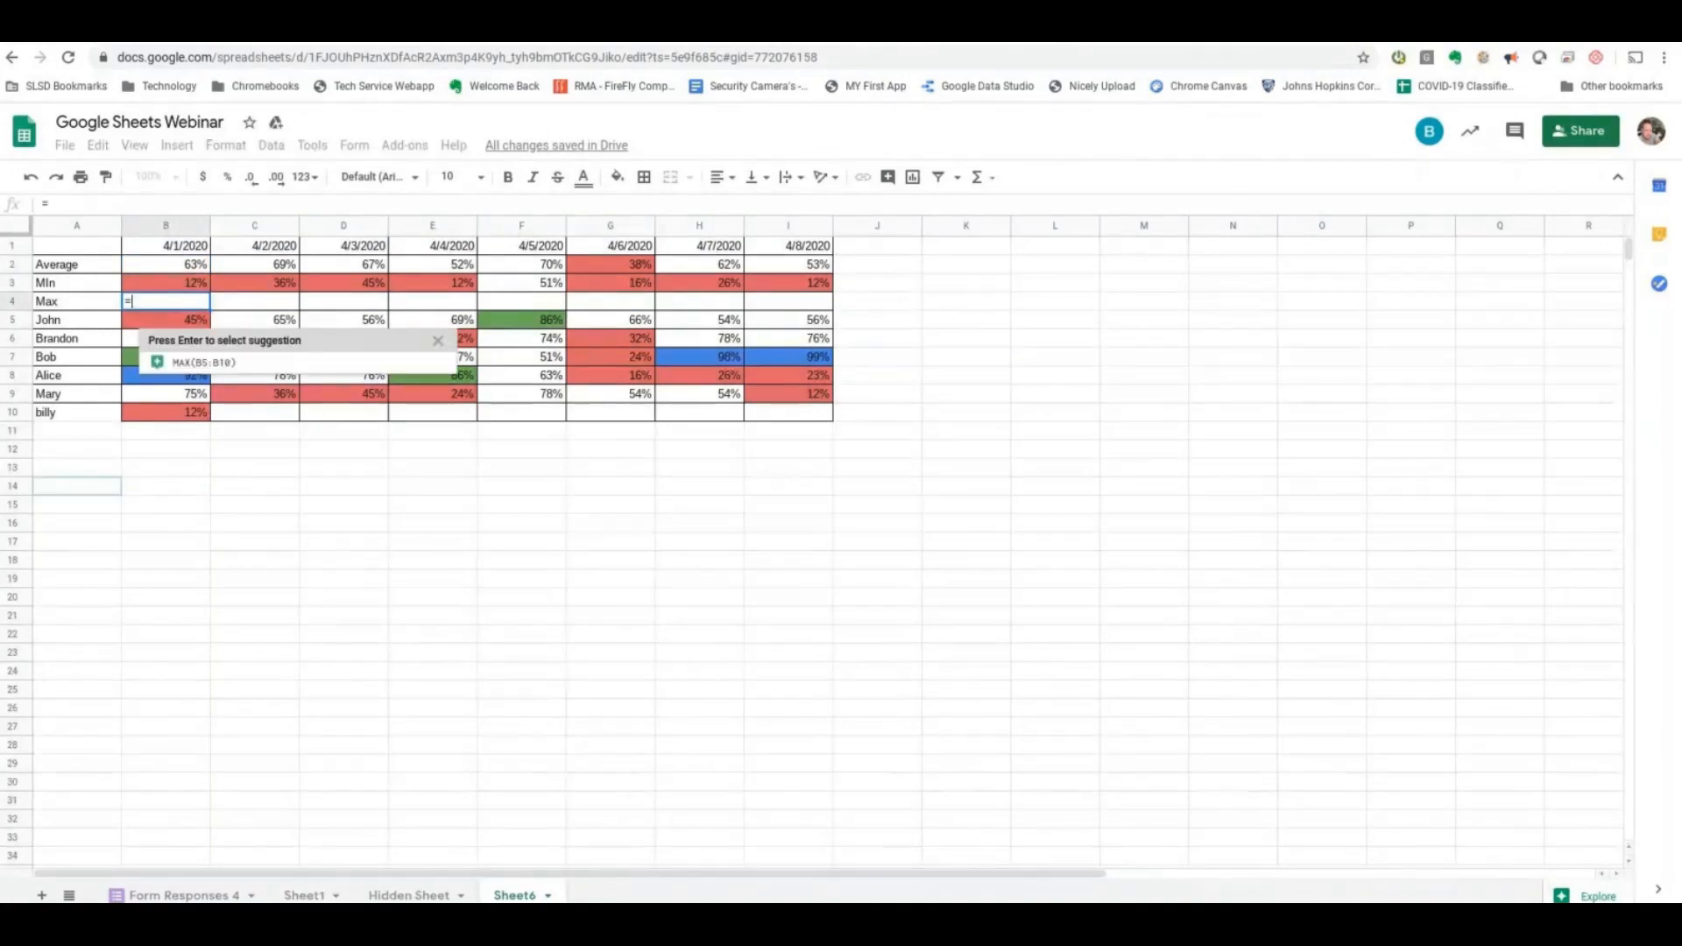
type("max(")
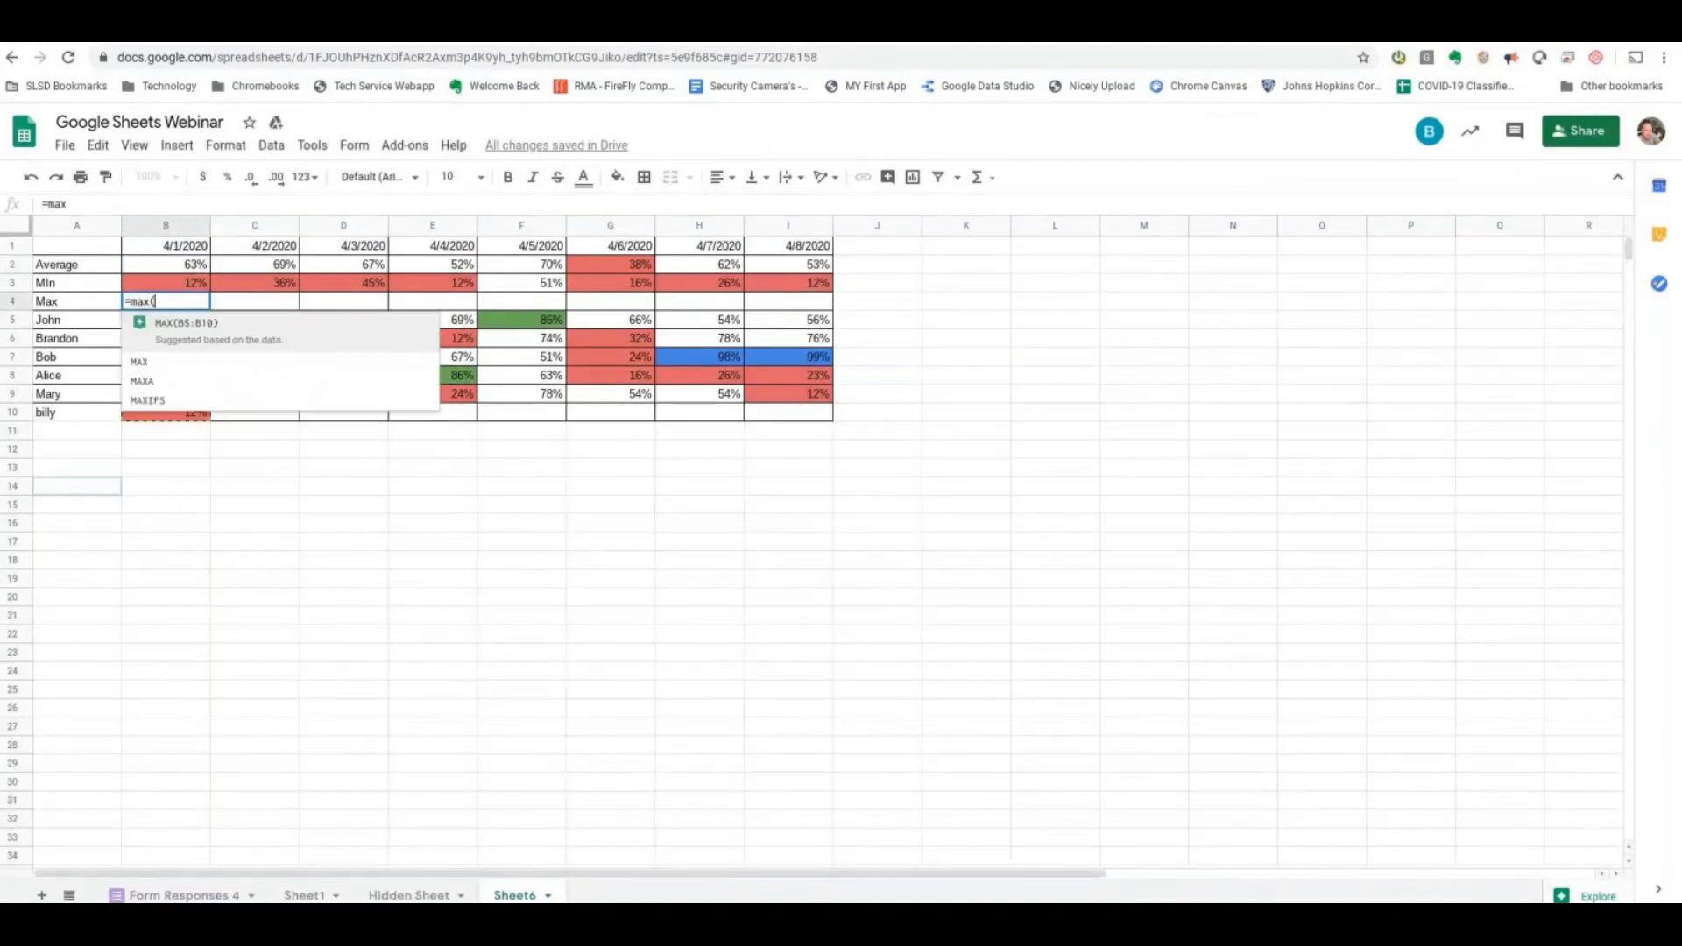